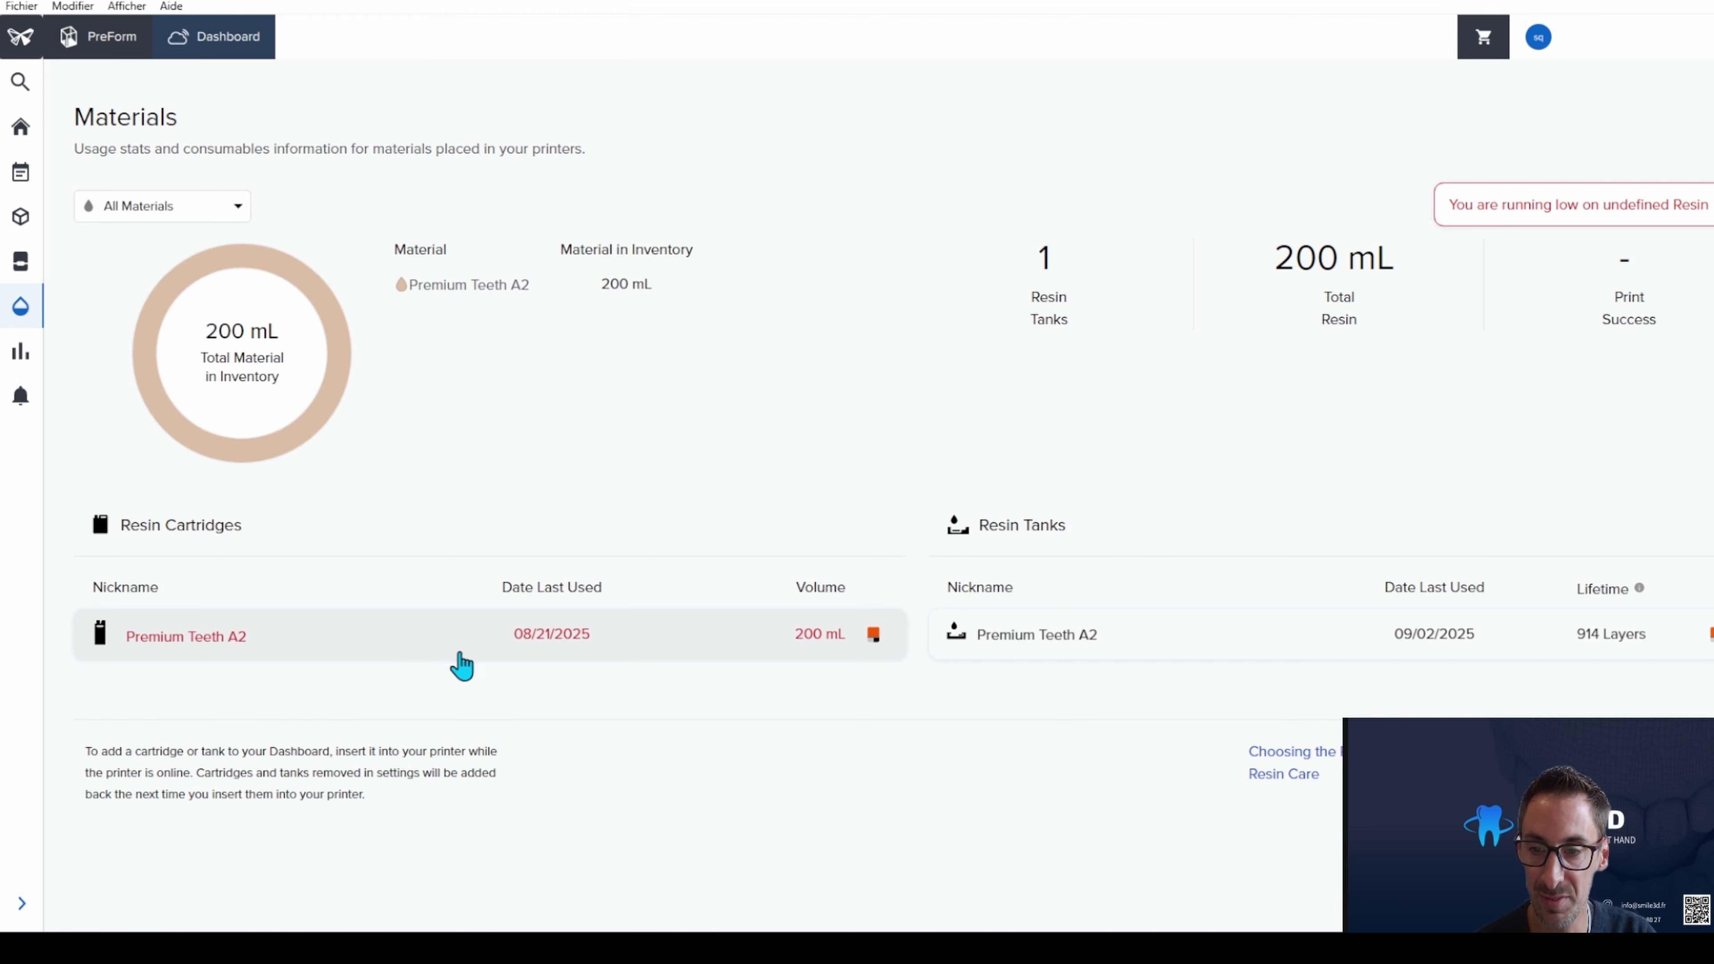
Review the details of the Premium Teeth A2 resin cartridge and of the Premium Teeth A2 resin tank
left_click(185, 645)
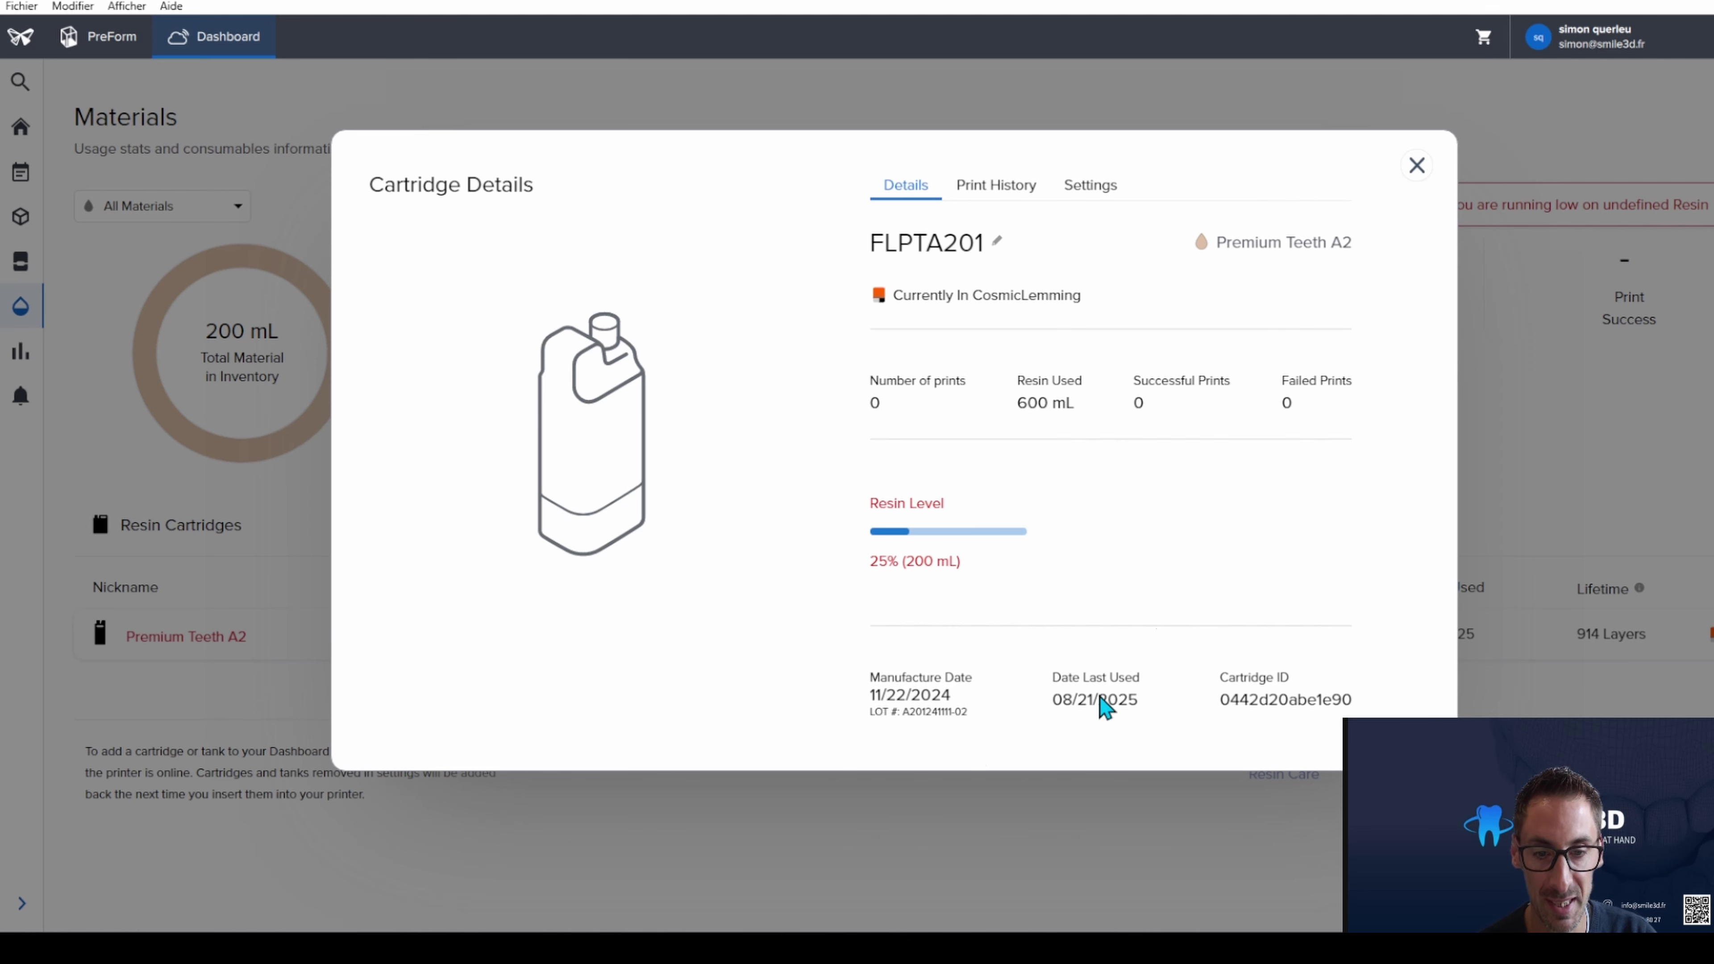
left_click(1417, 165)
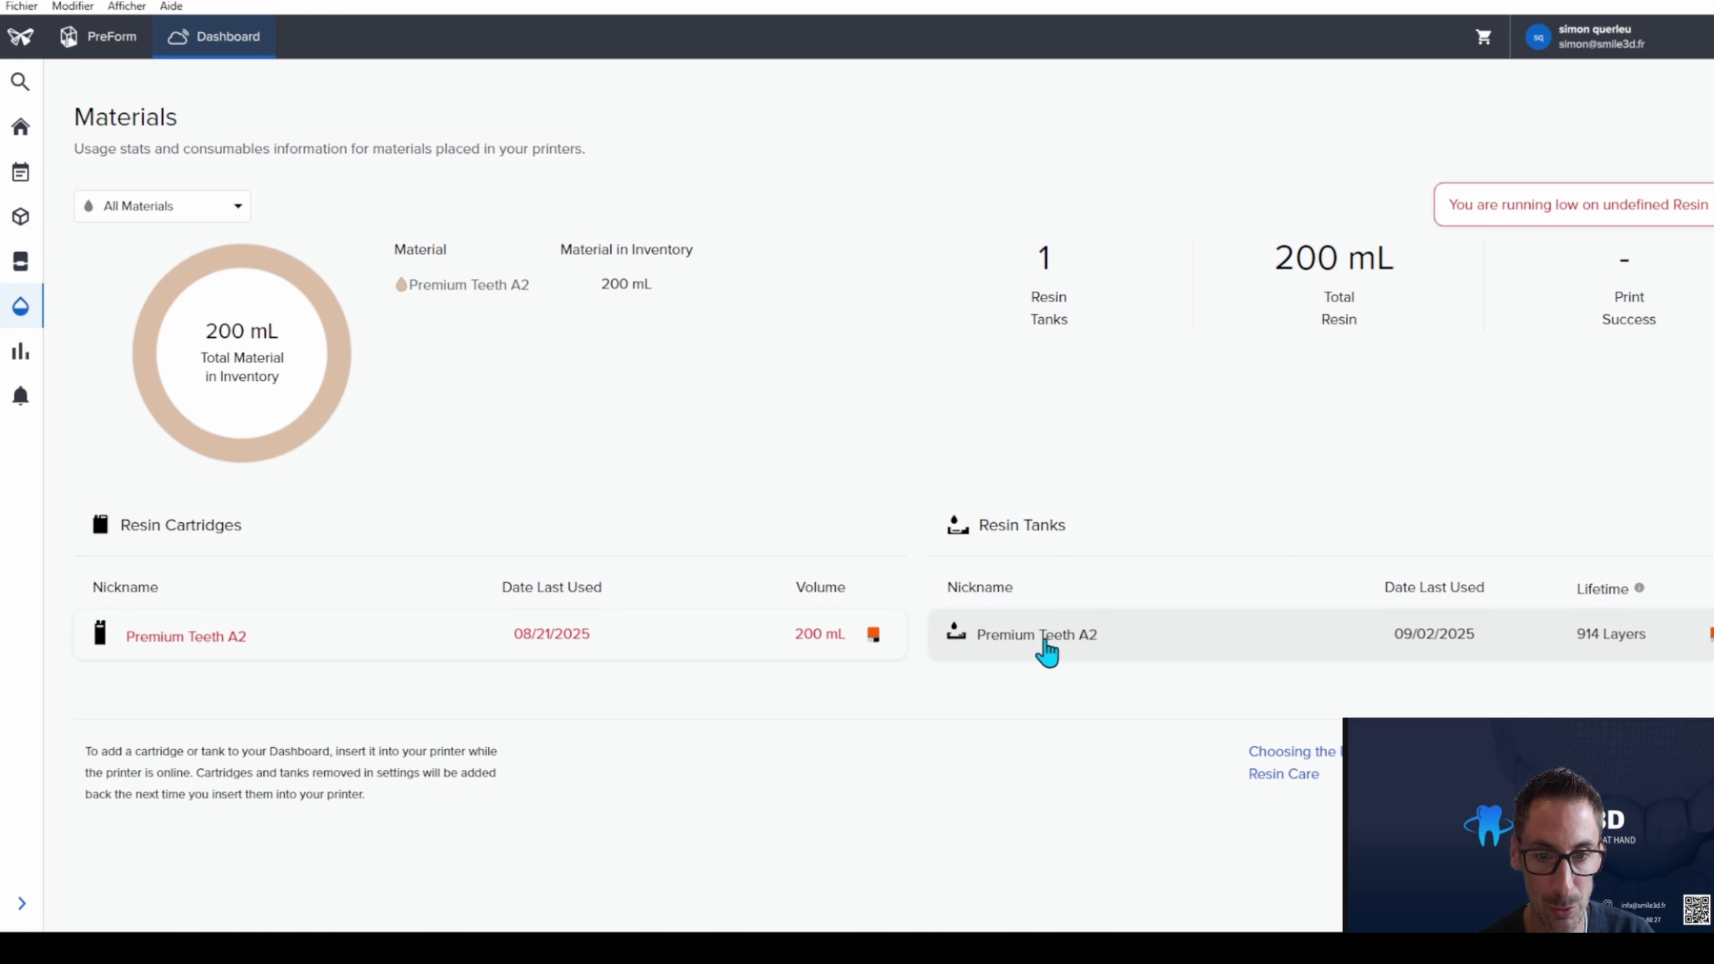
left_click(1047, 651)
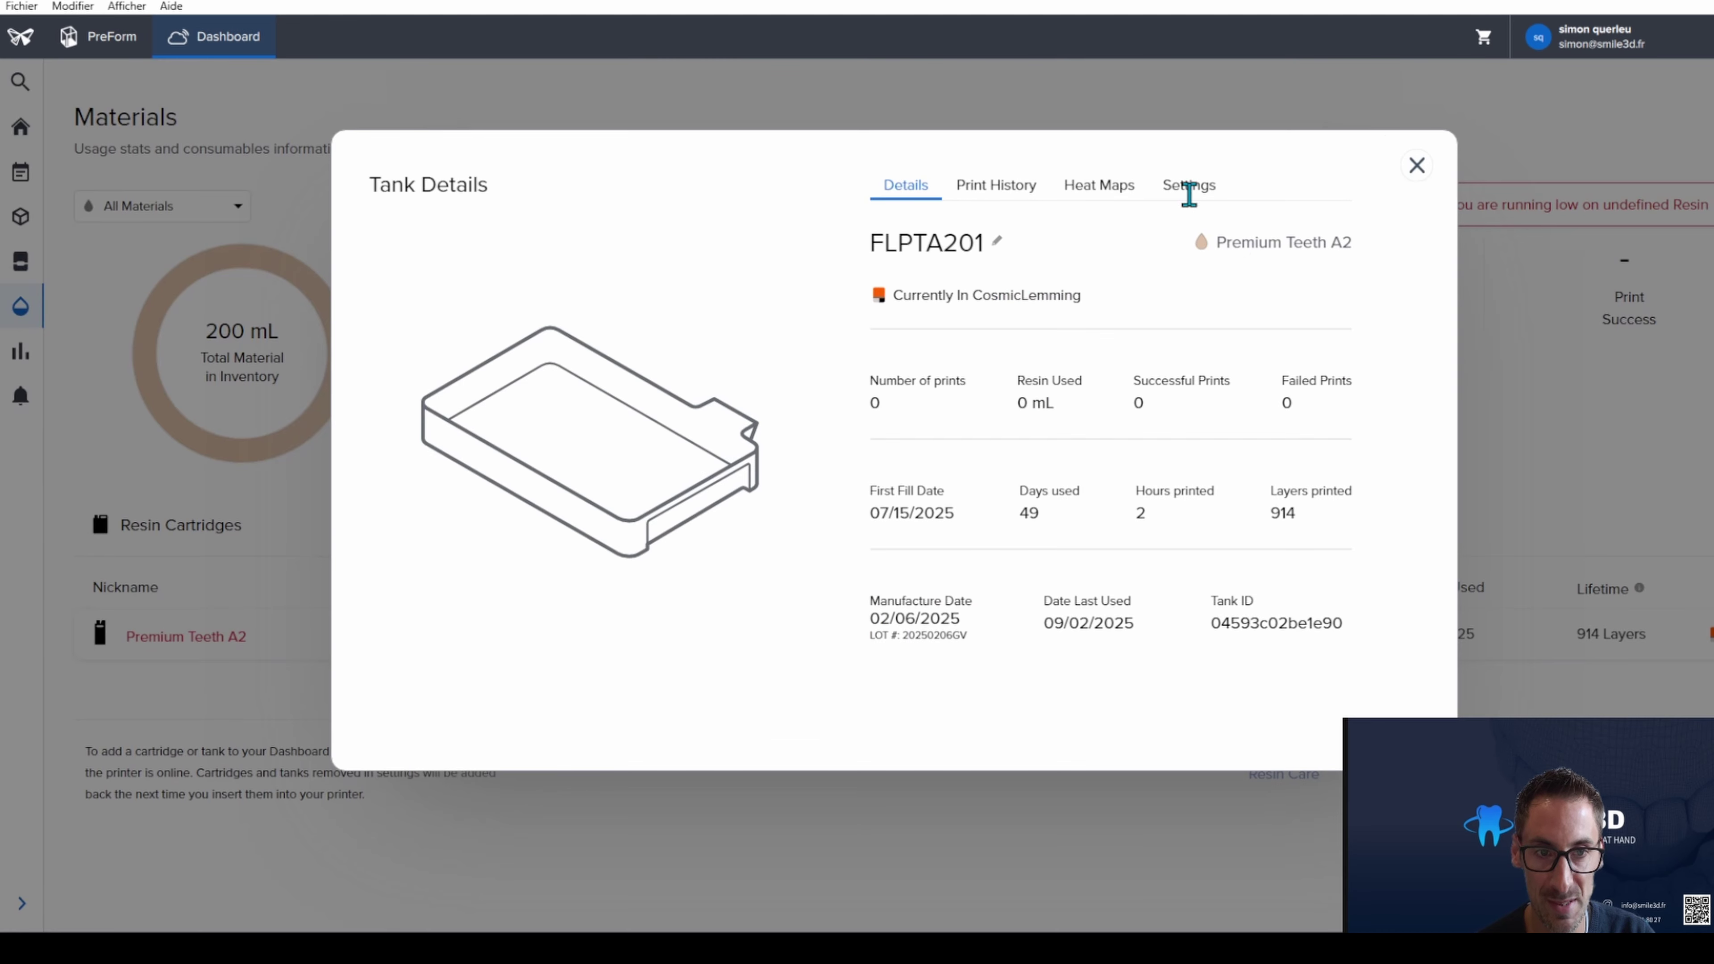
left_click(1417, 165)
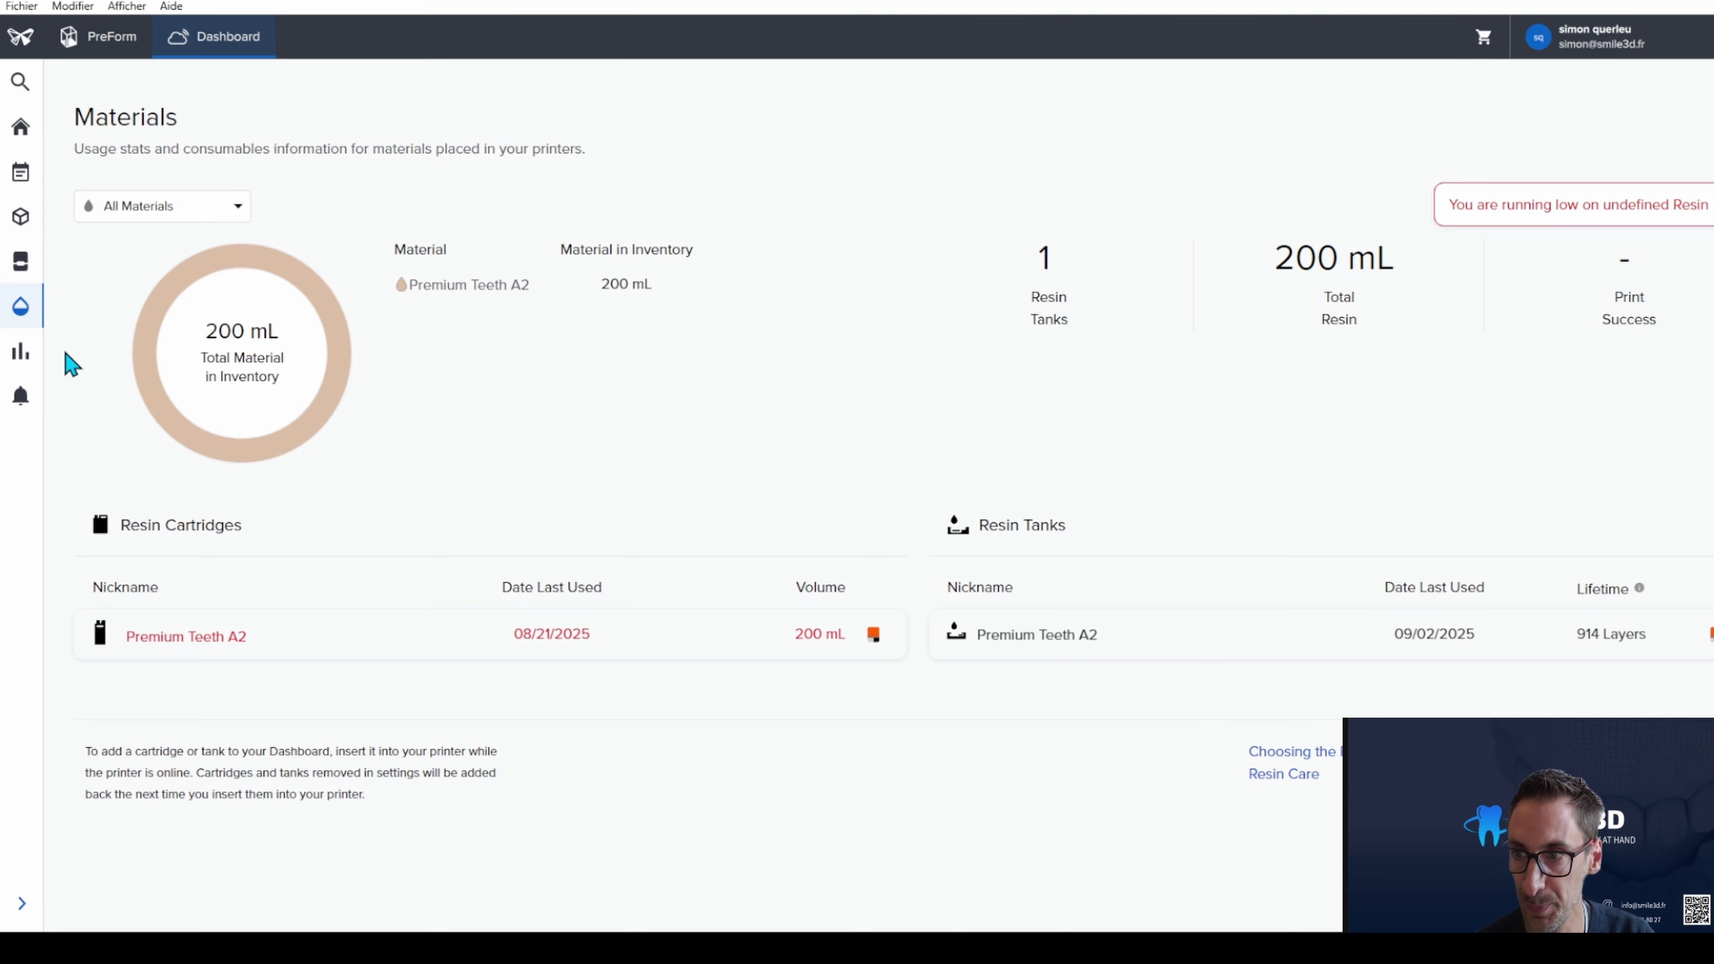
Look through the printing statistics and the notifications, and return to the materials overview
left_click(20, 357)
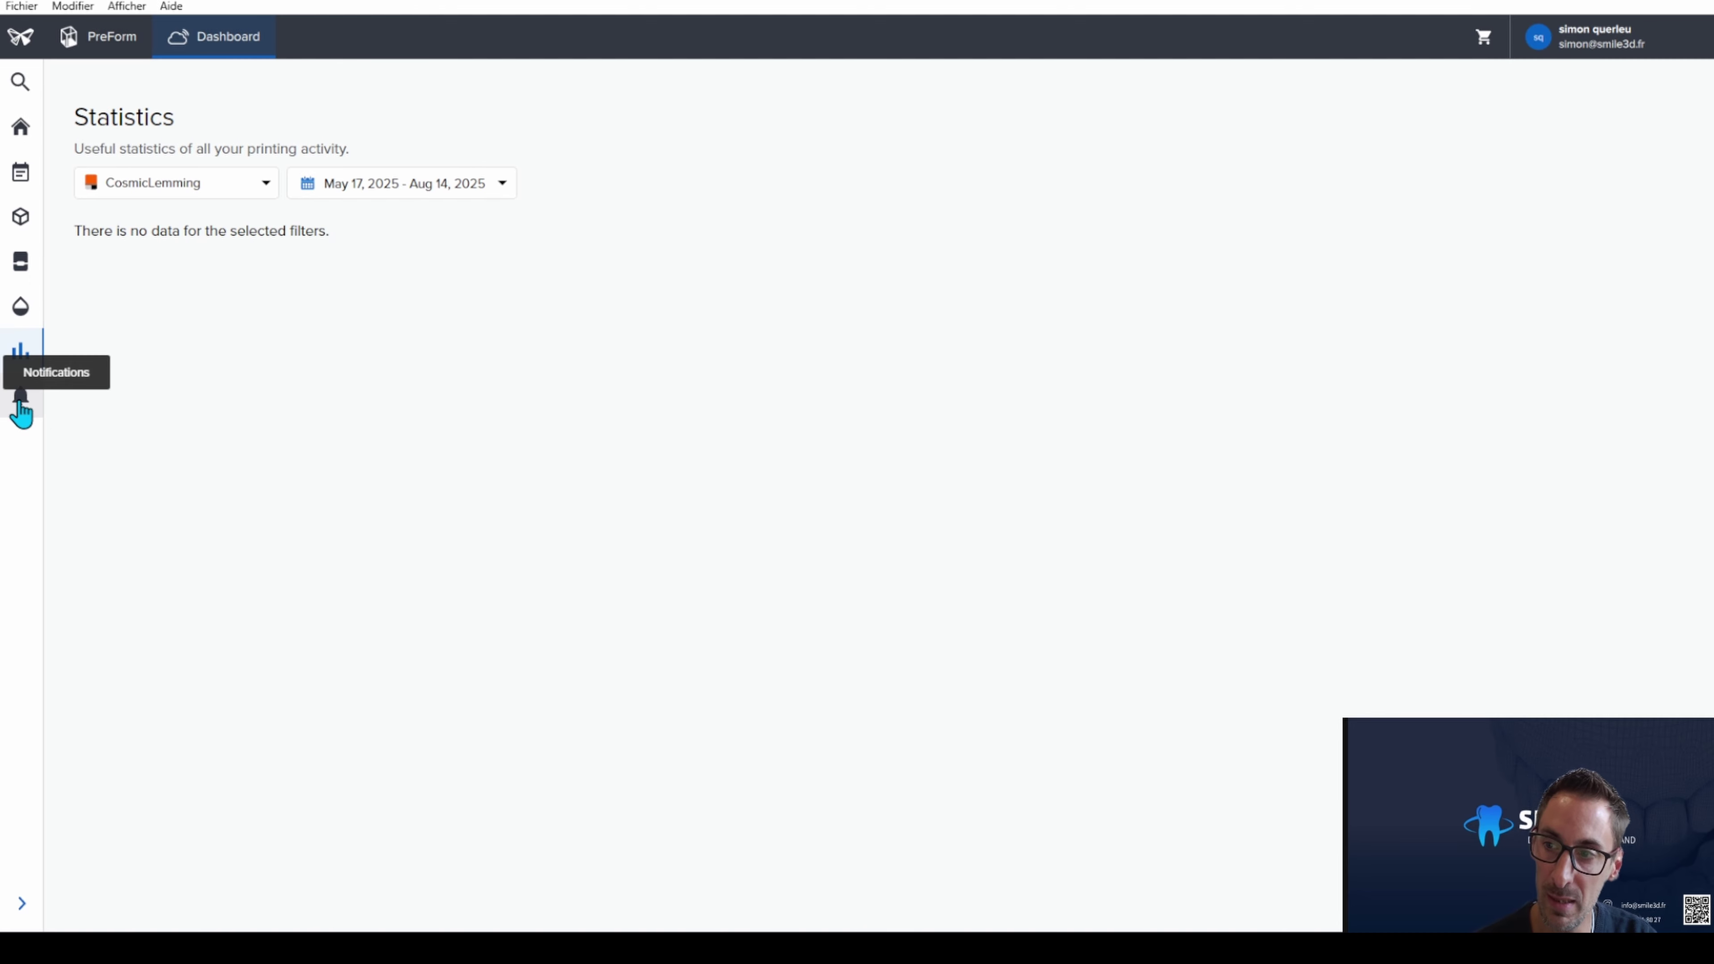
left_click(21, 405)
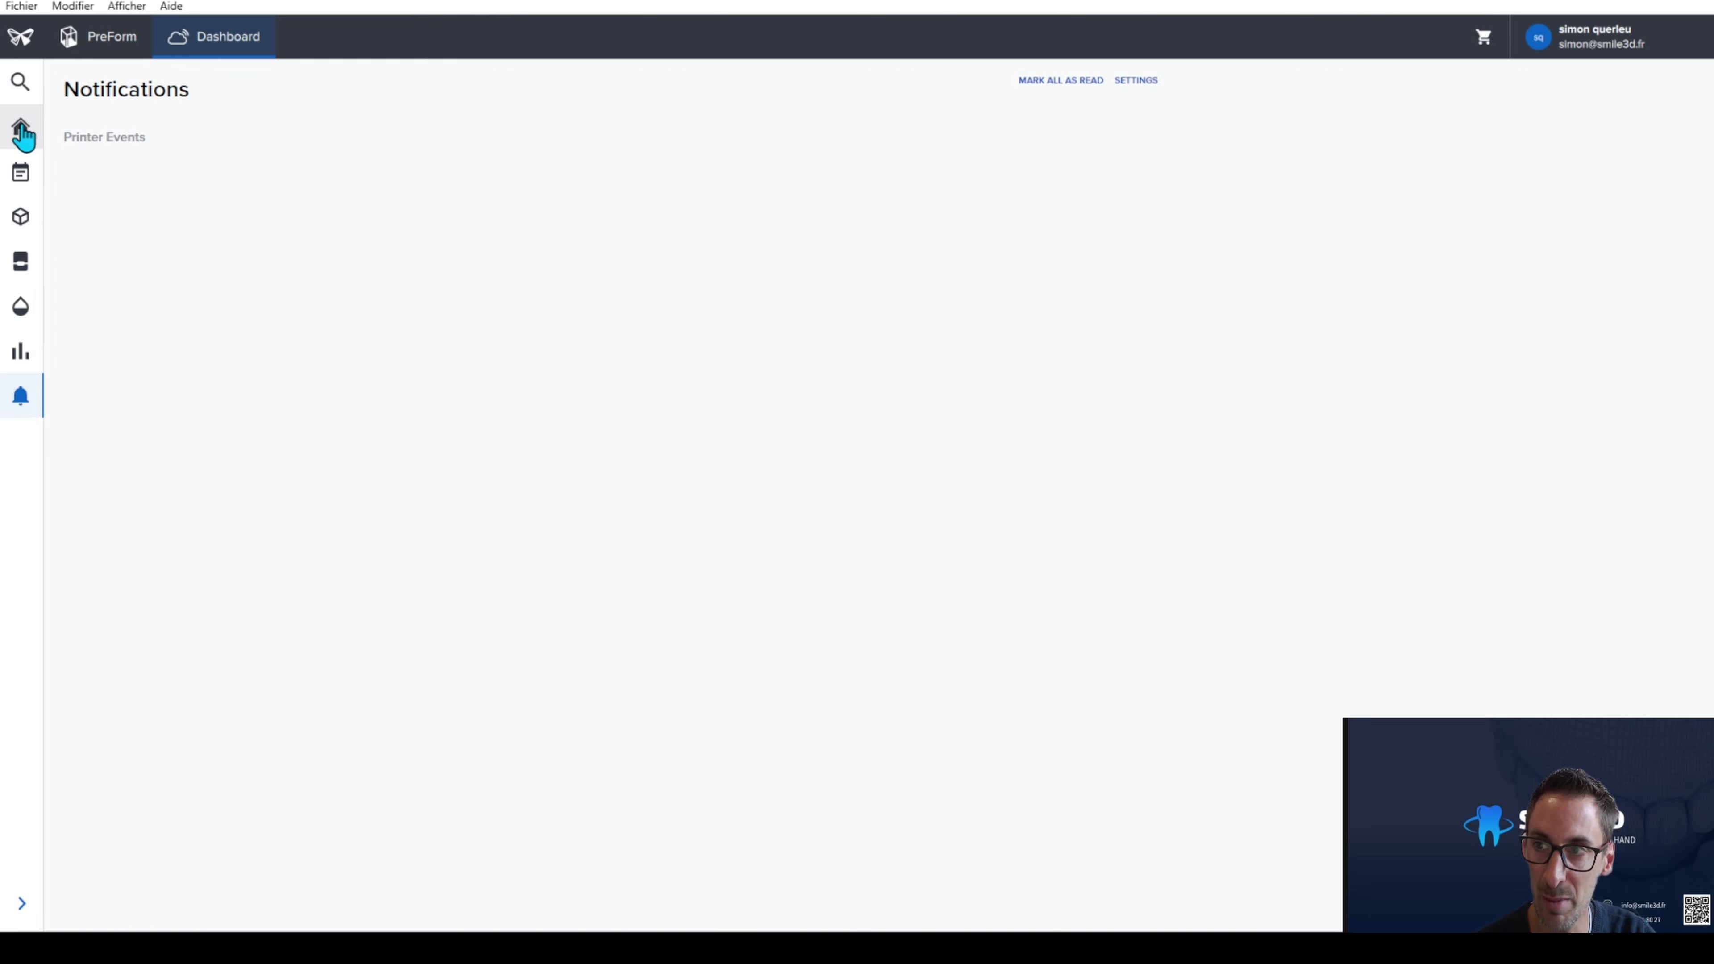
left_click(20, 307)
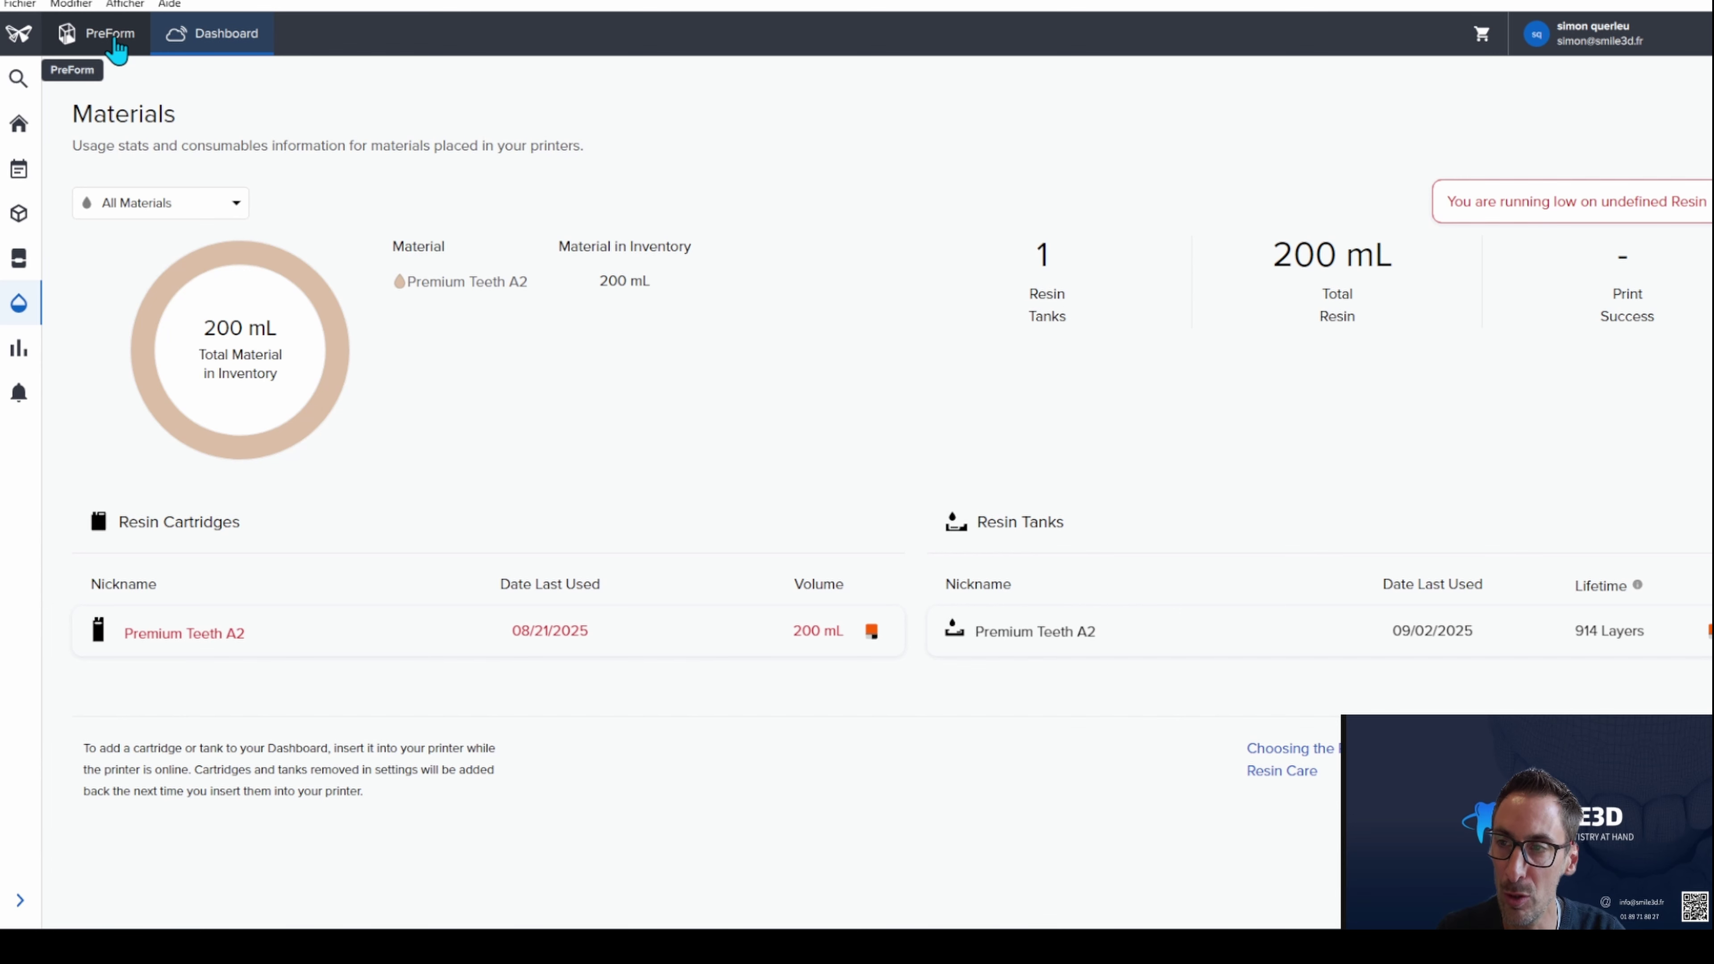
Switch from the Dashboard to the PreForm dental workspace and collapse and re-expand the print summary
left_click(115, 36)
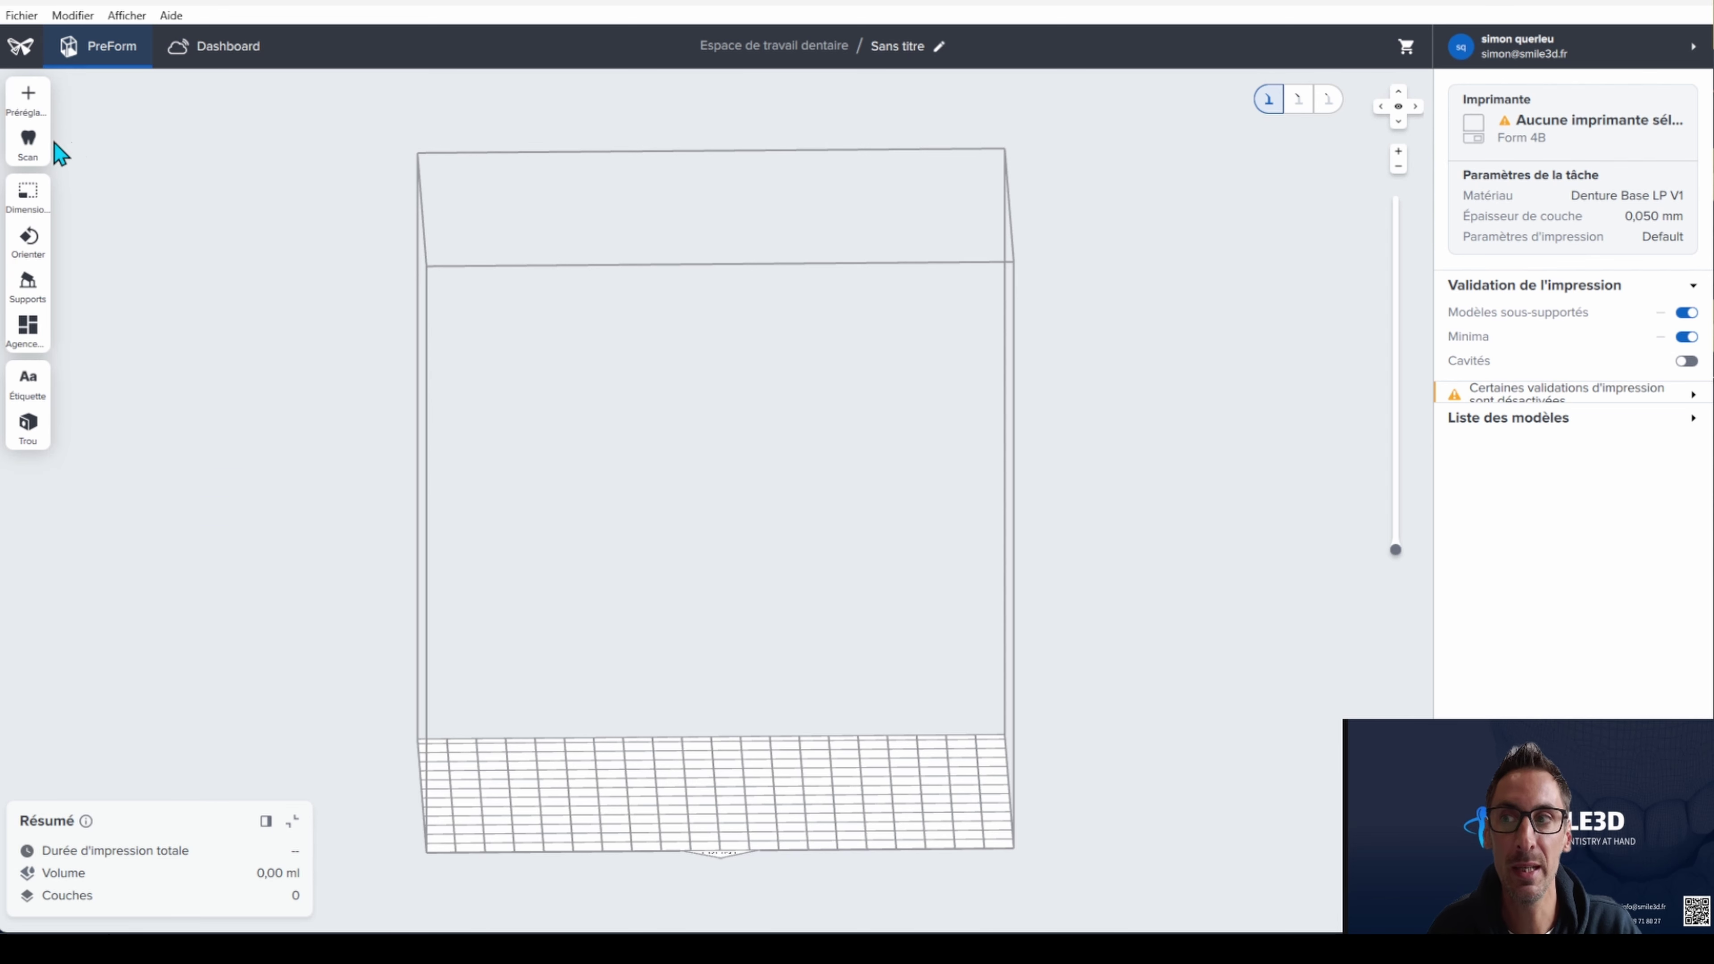
left_click(28, 154)
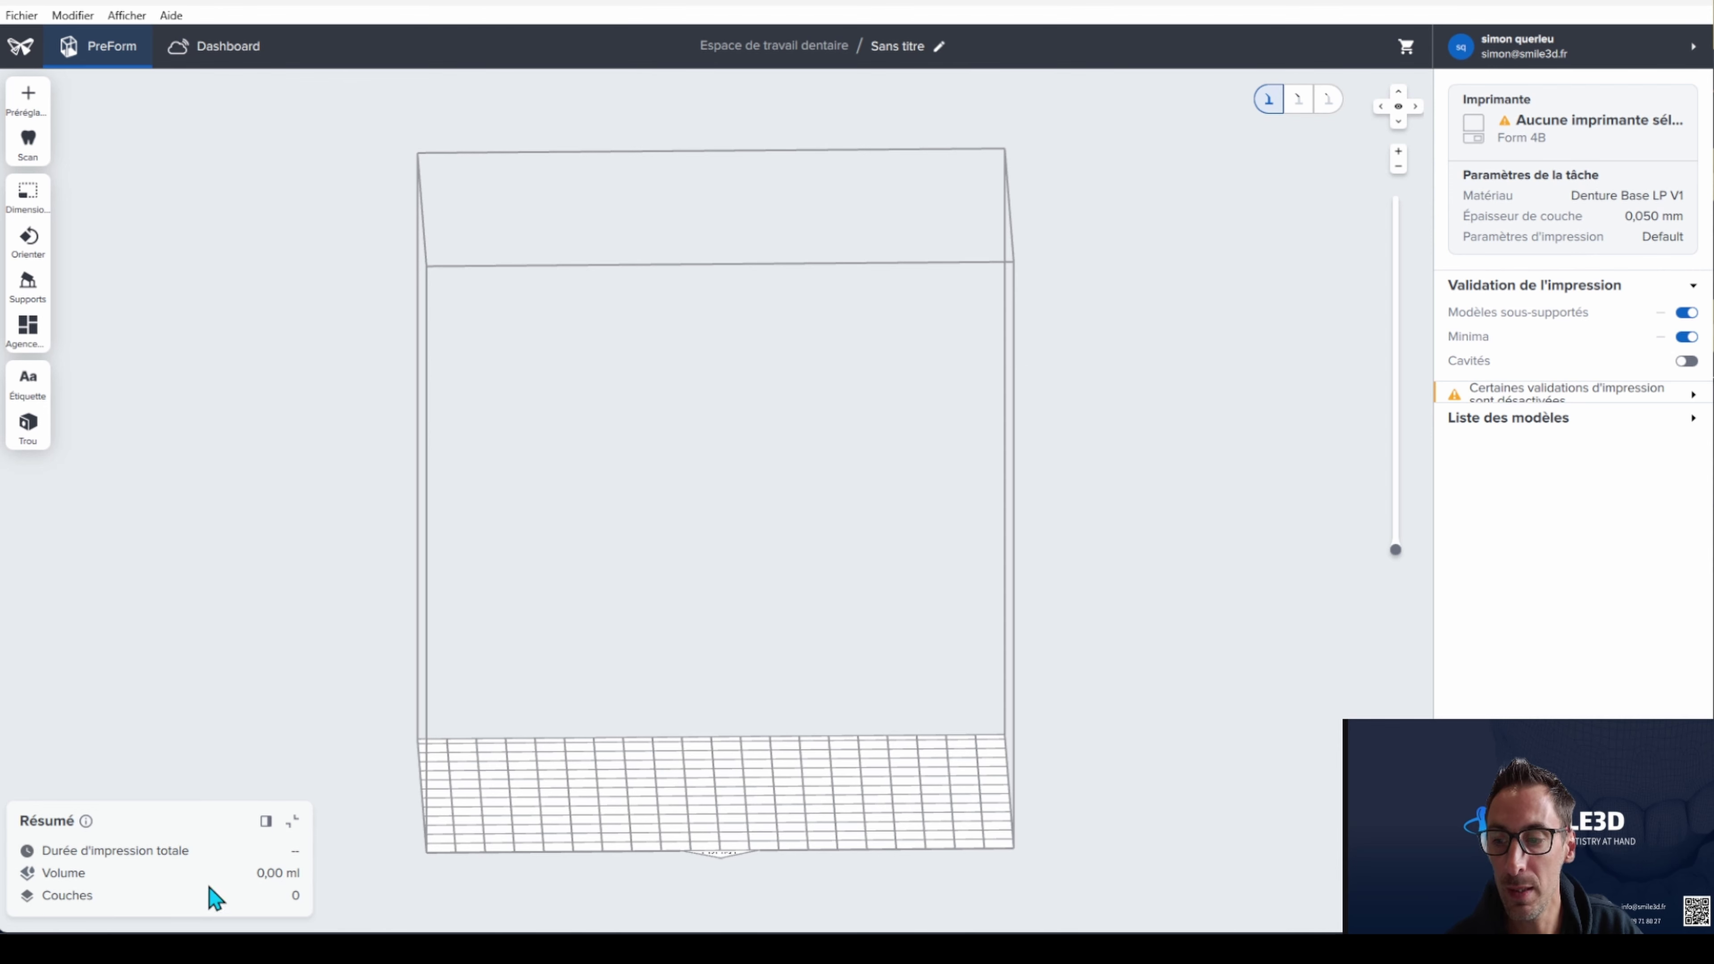
left_click(293, 822)
left_click(293, 845)
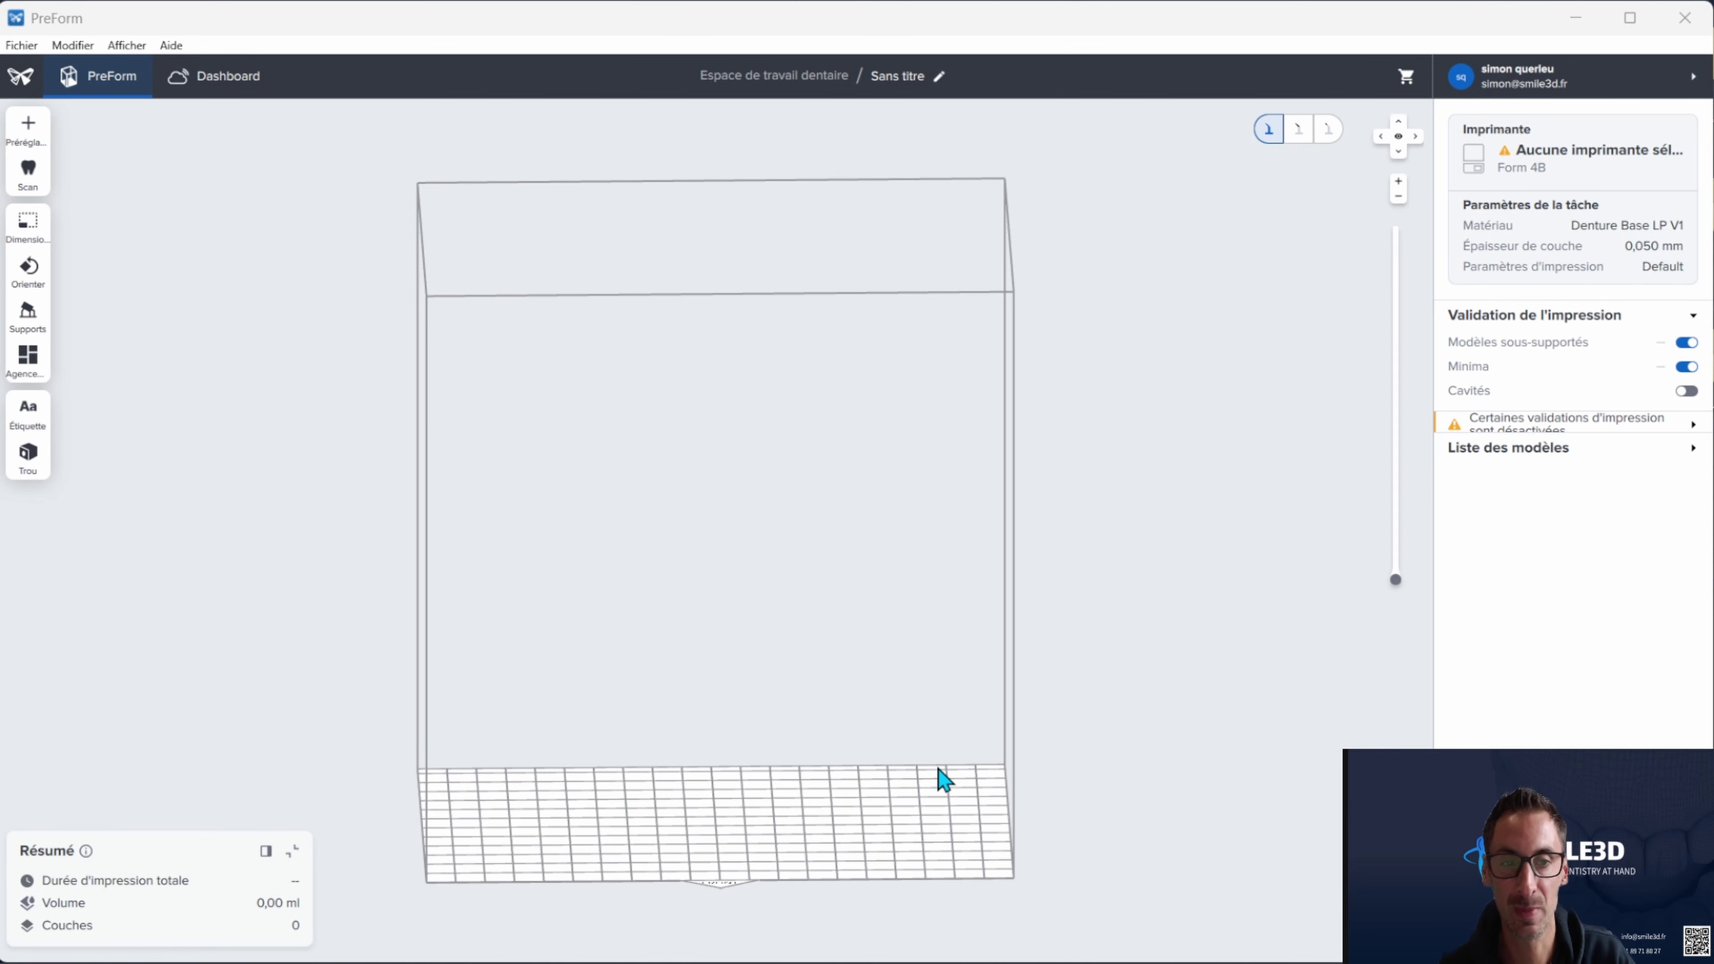
Examine the empty Form 4B build volume and its platform grid from the front, above and behind
right_click_drag(656, 818, 638, 726)
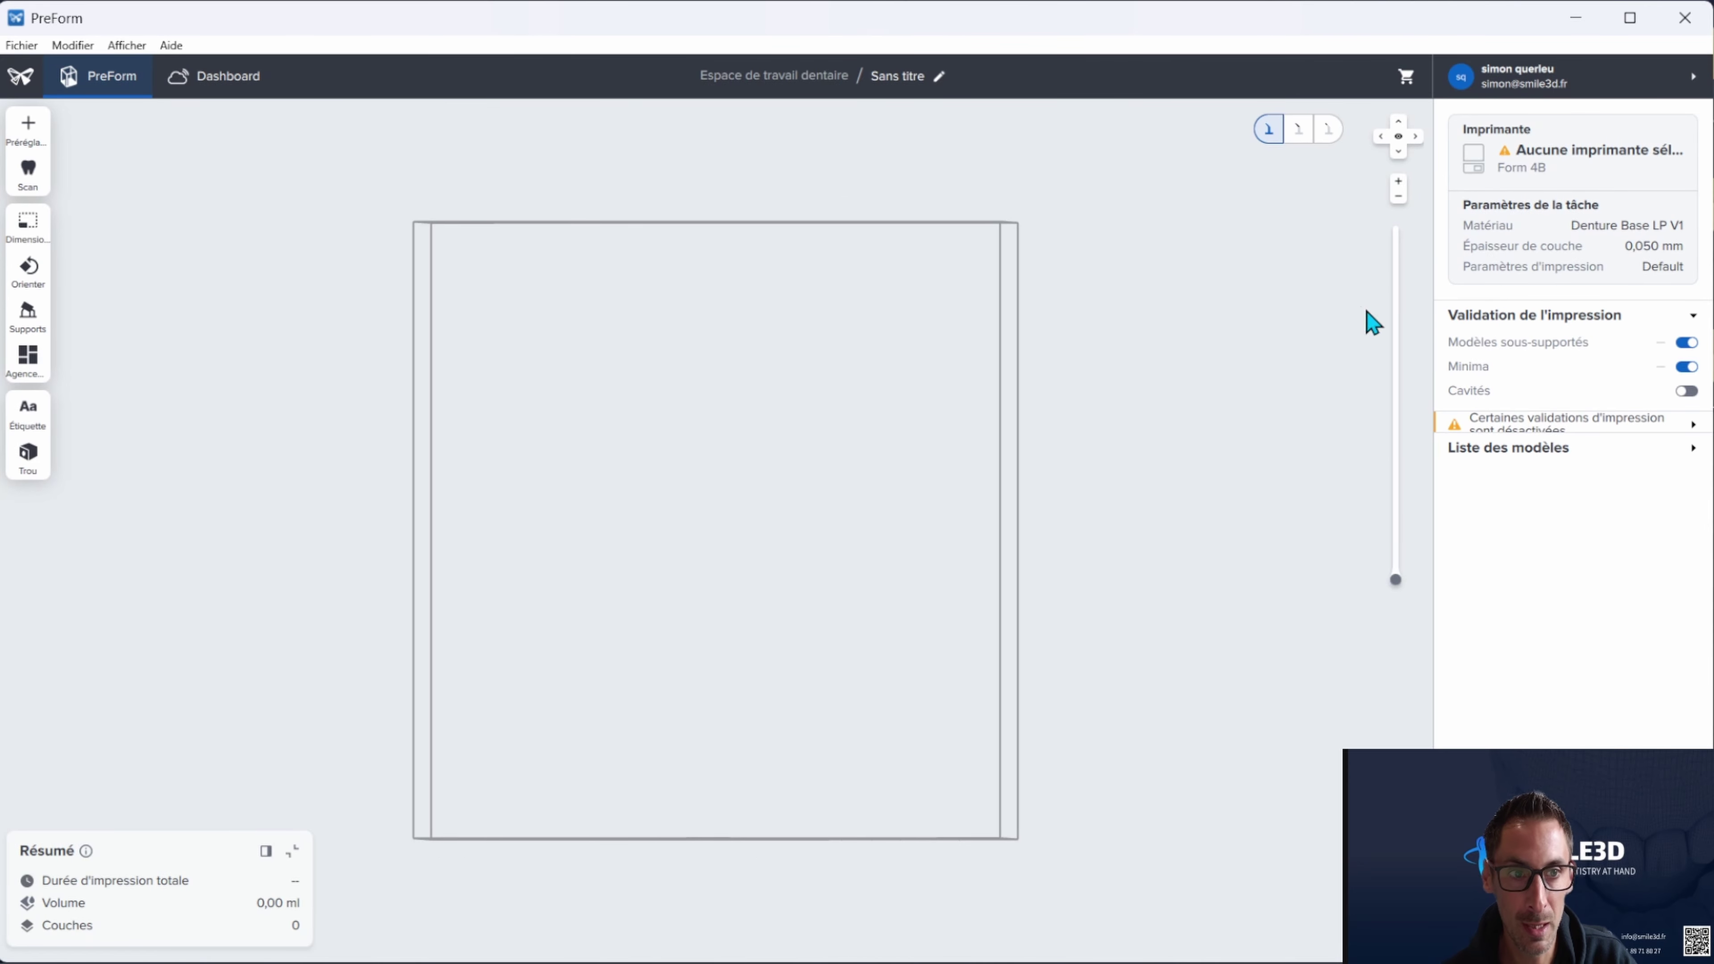
mouse_move(597, 552)
right_mouse_down()
mouse_move(711, 612)
mouse_move(619, 651)
mouse_move(591, 901)
mouse_move(601, 873)
right_mouse_up()
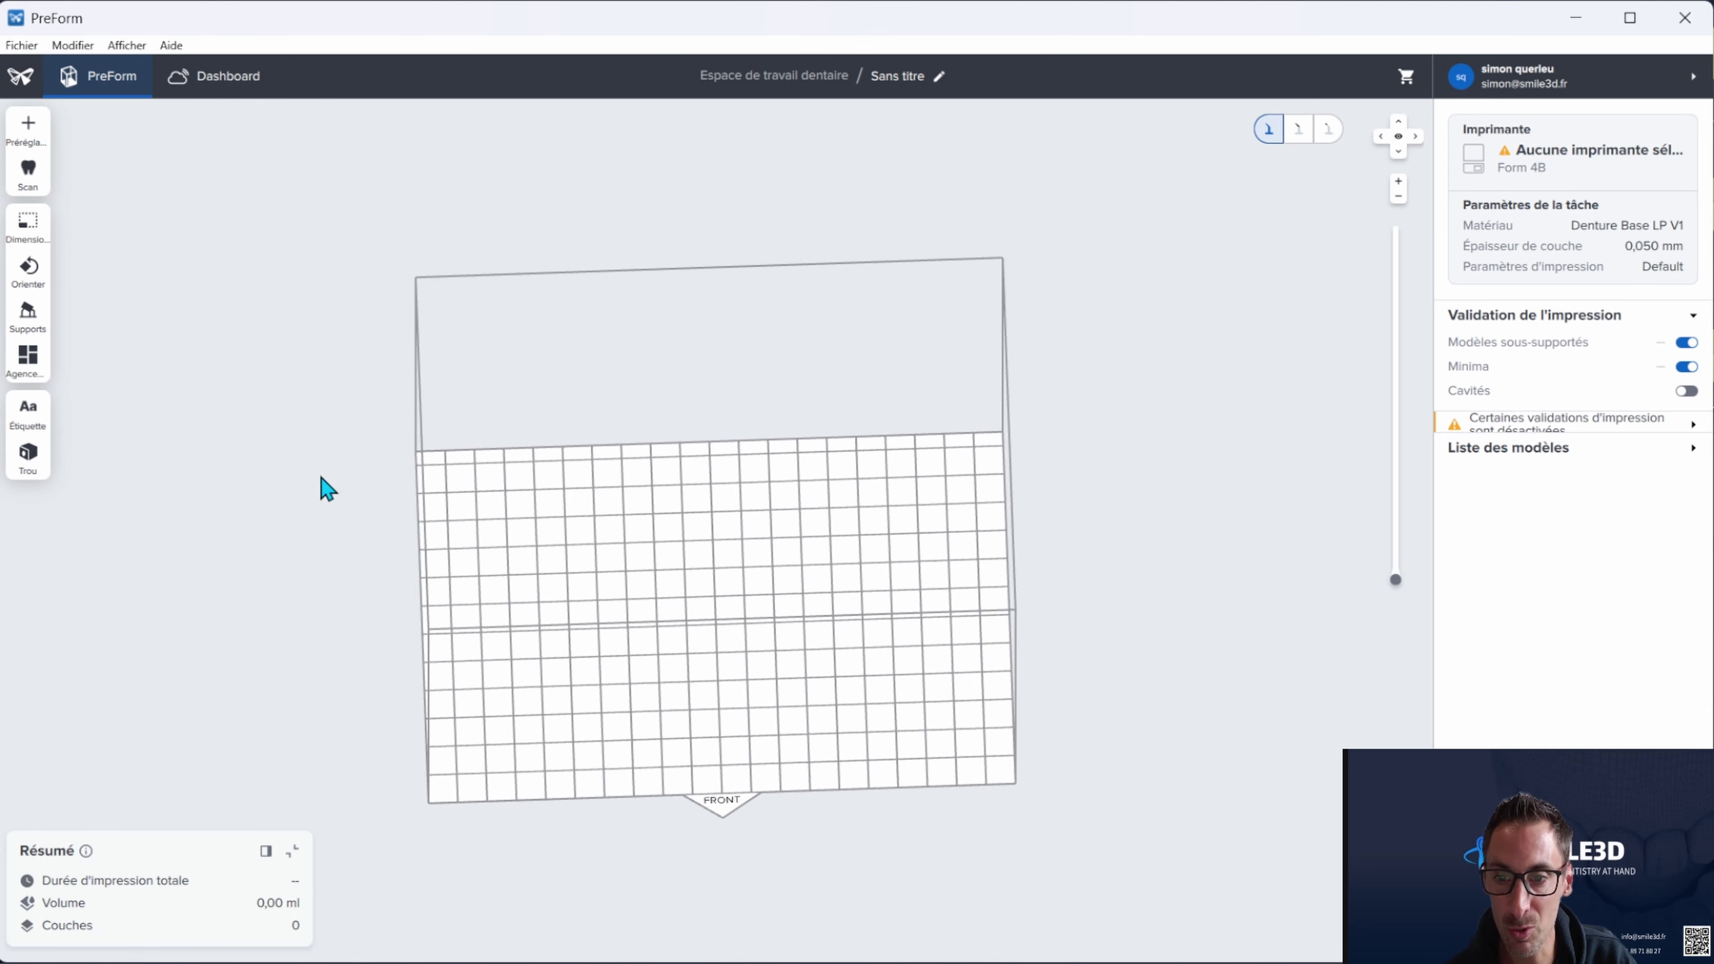
right_click_drag(793, 792, 738, 800)
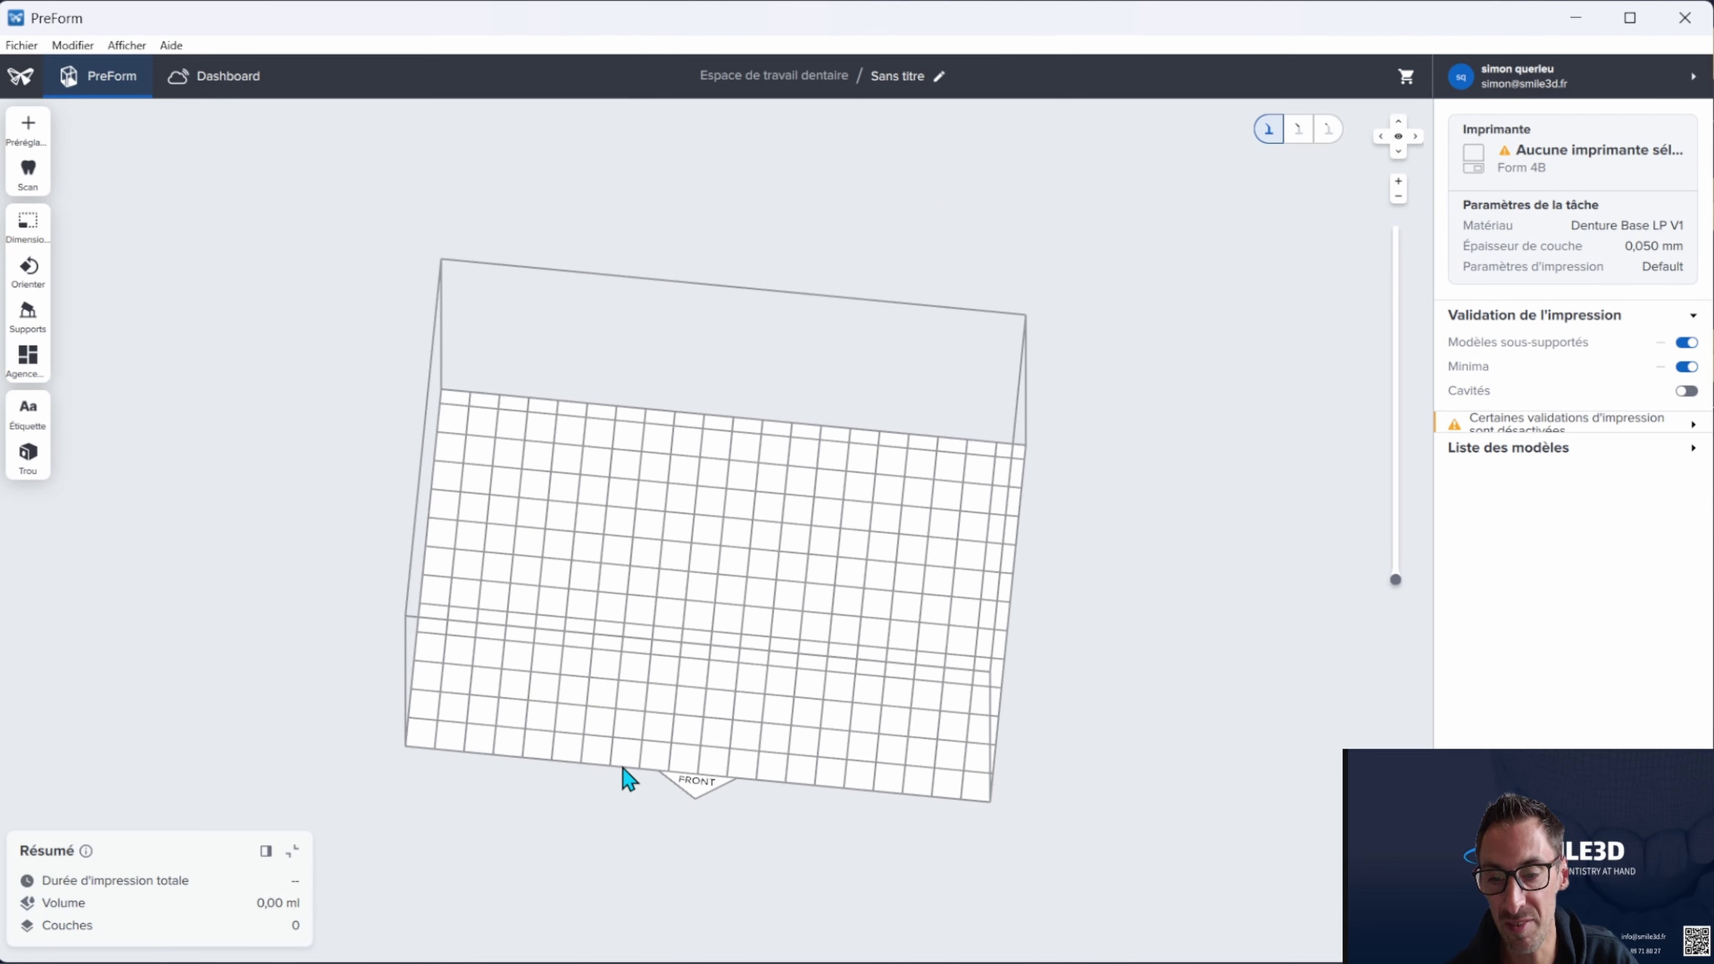
right_click_drag(667, 836, 922, 876)
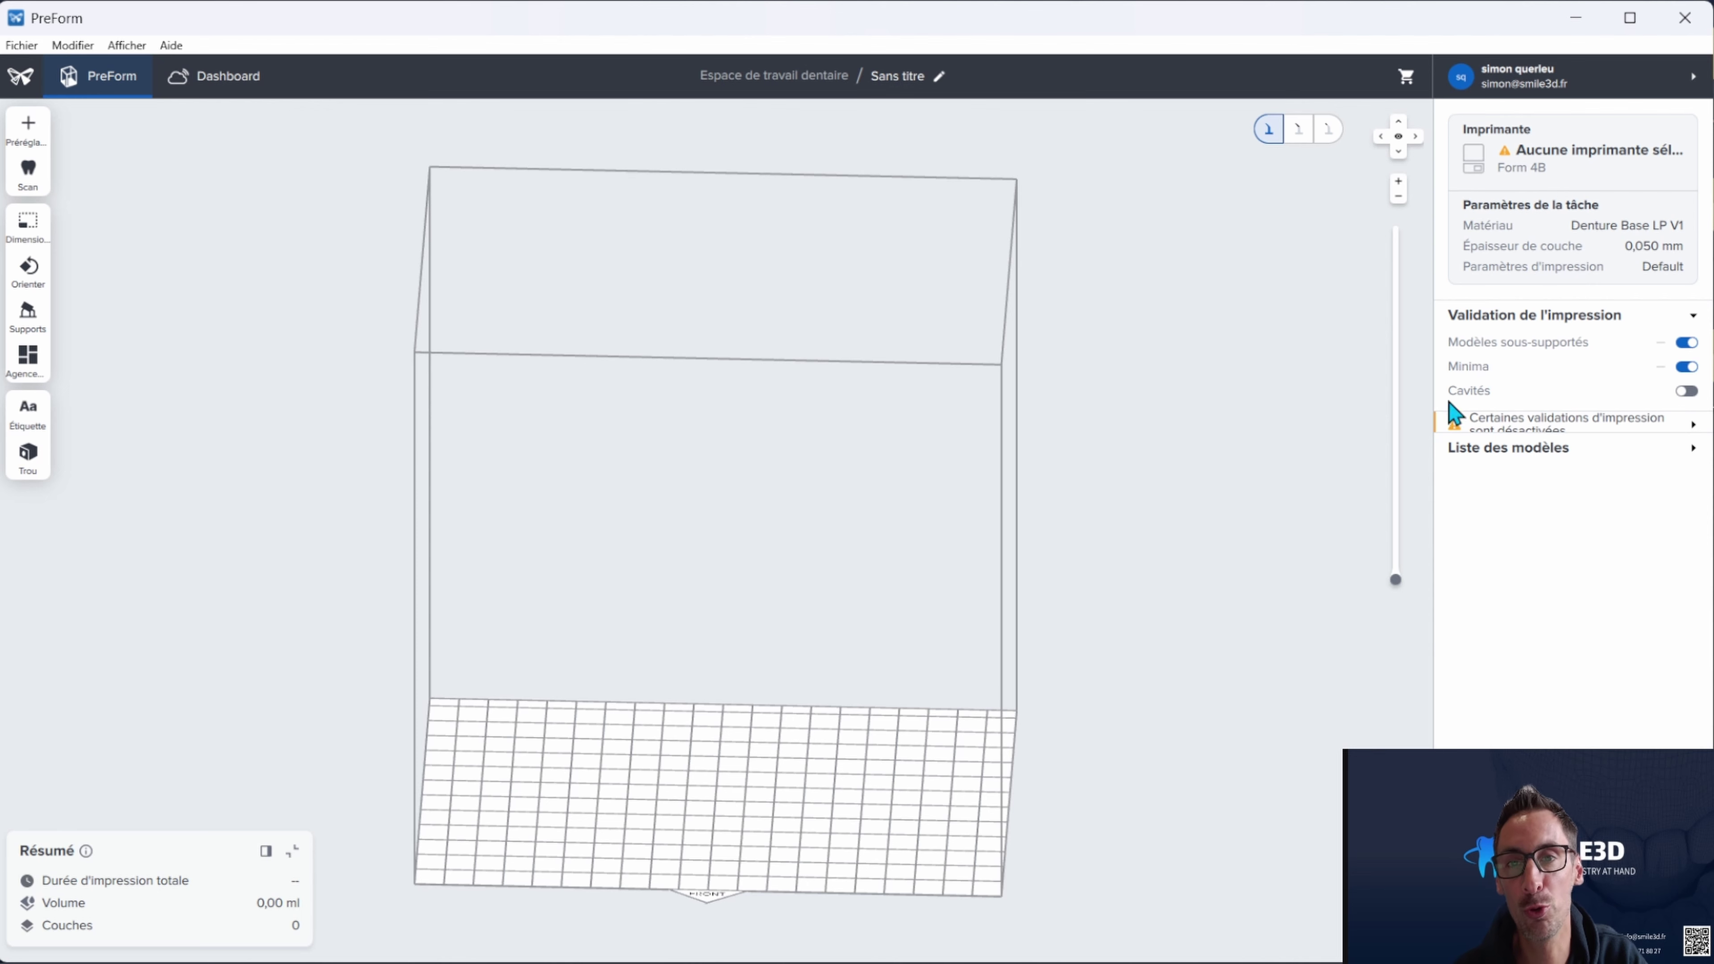
right_click_drag(912, 680, 876, 662)
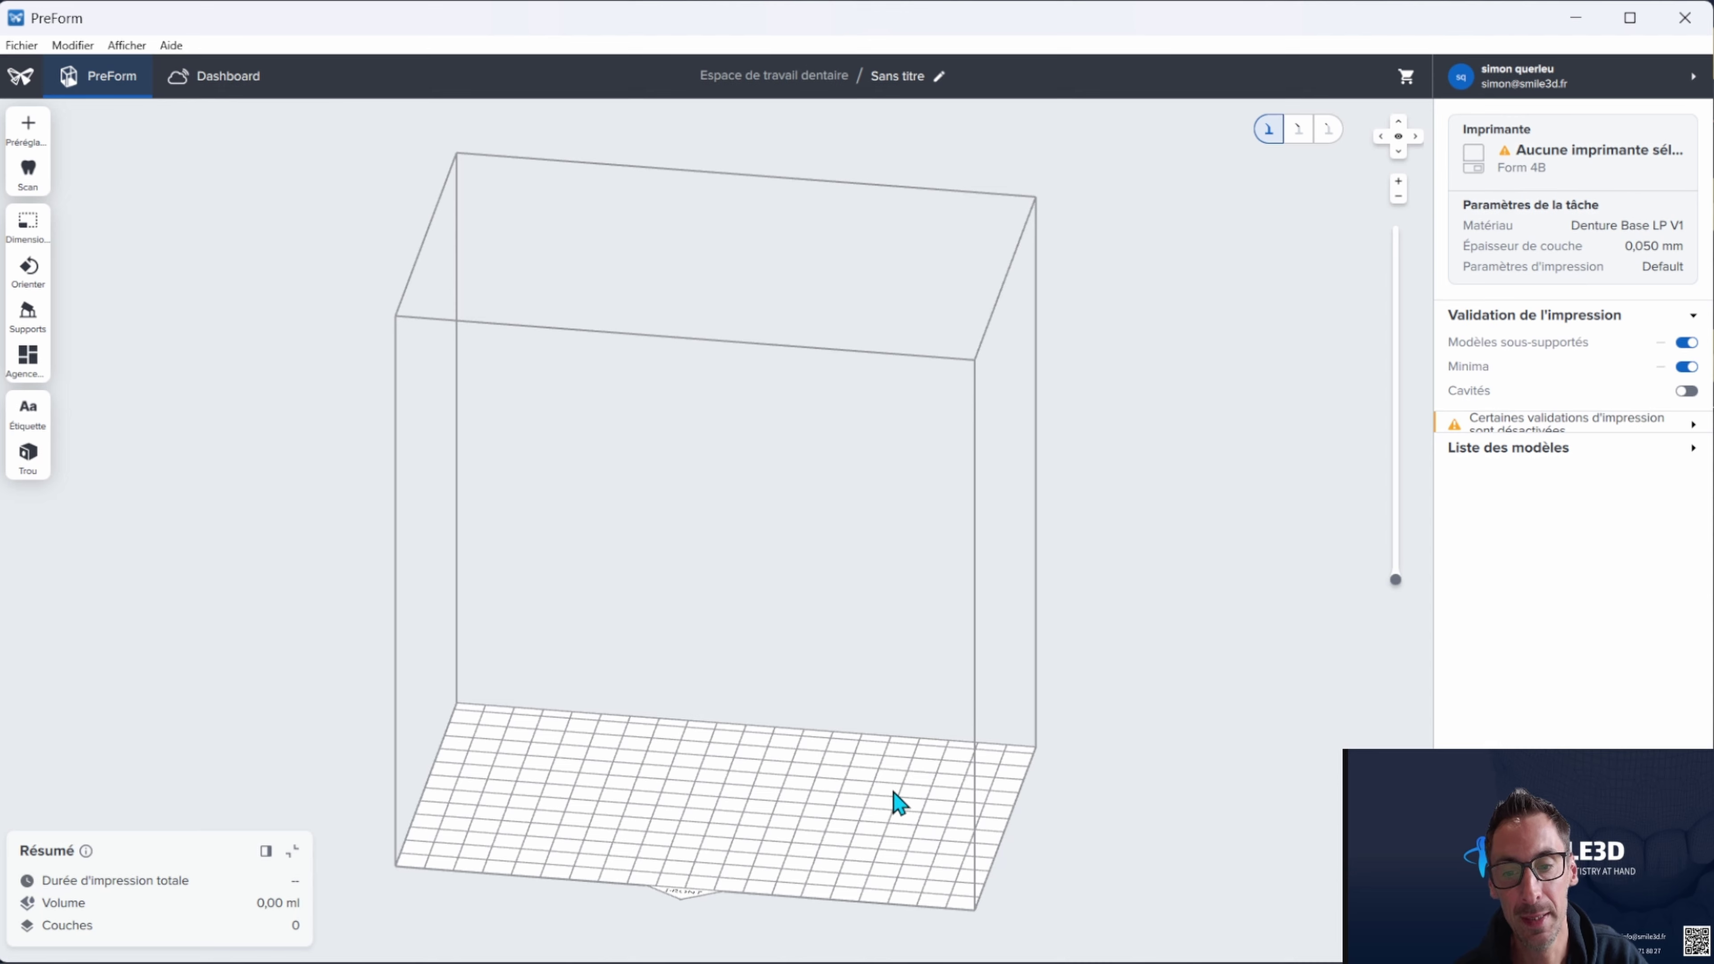
right_click_drag(953, 842, 970, 835)
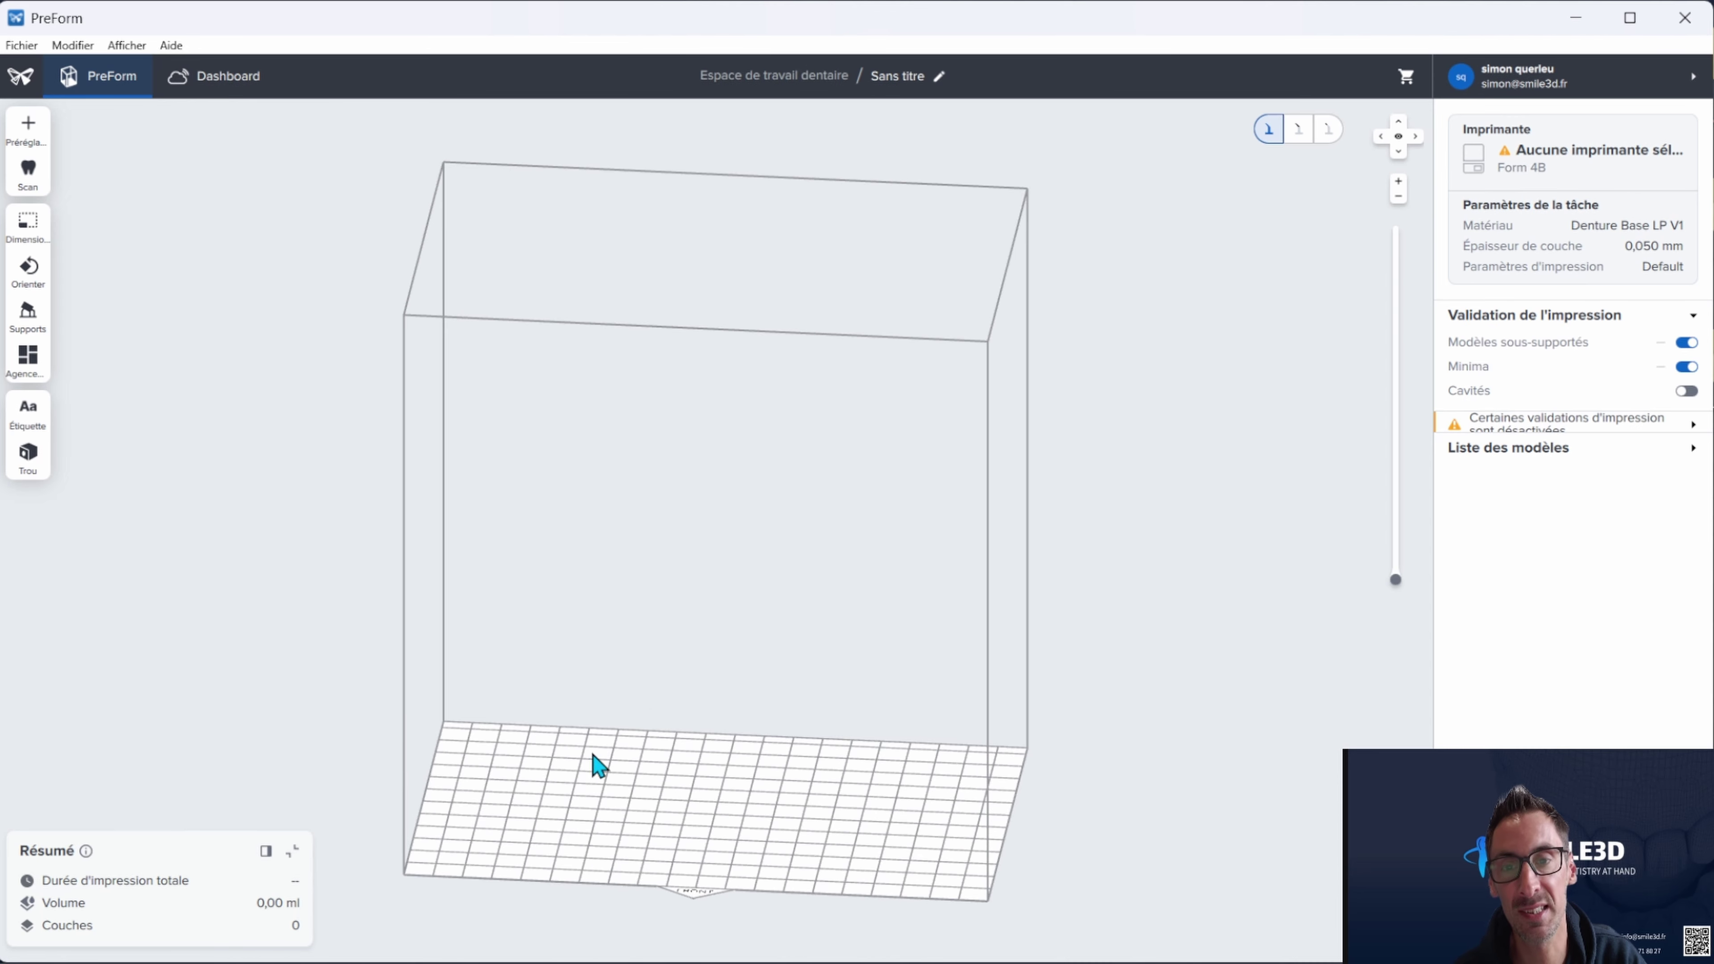
right_click_drag(861, 865, 384, 753)
right_click_drag(779, 789, 855, 778)
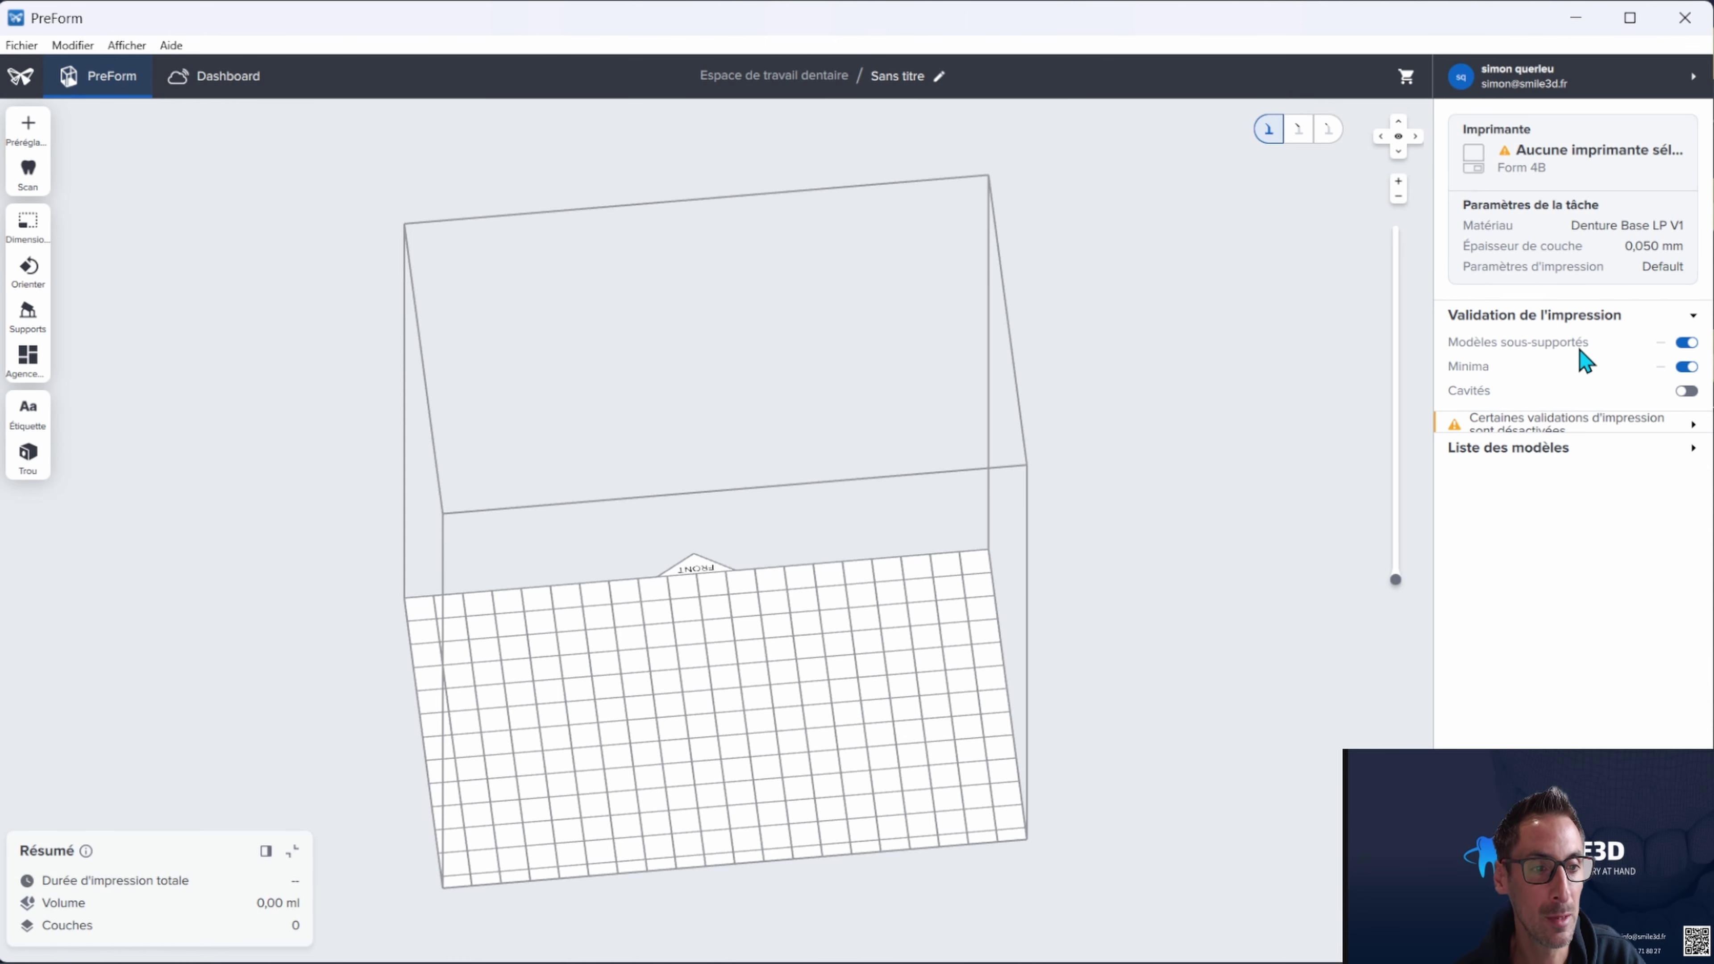
right_click_drag(754, 632, 807, 594)
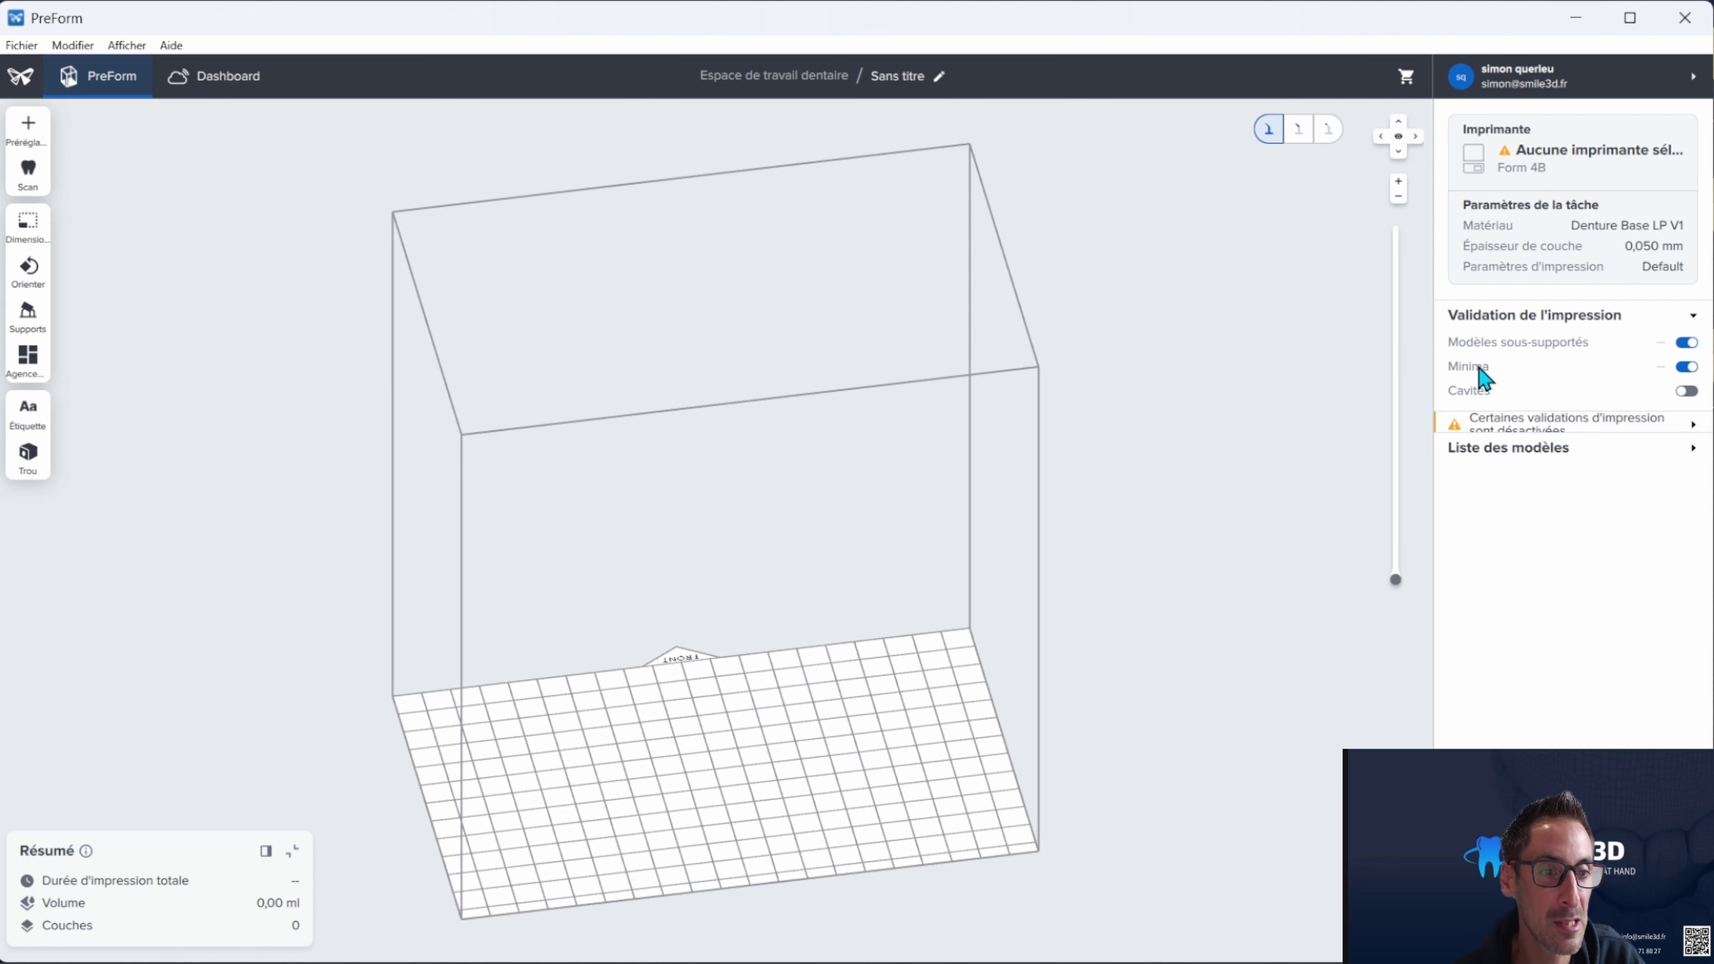
Try out the Cavités print validation by enabling it and switching it off again
left_click(1687, 391)
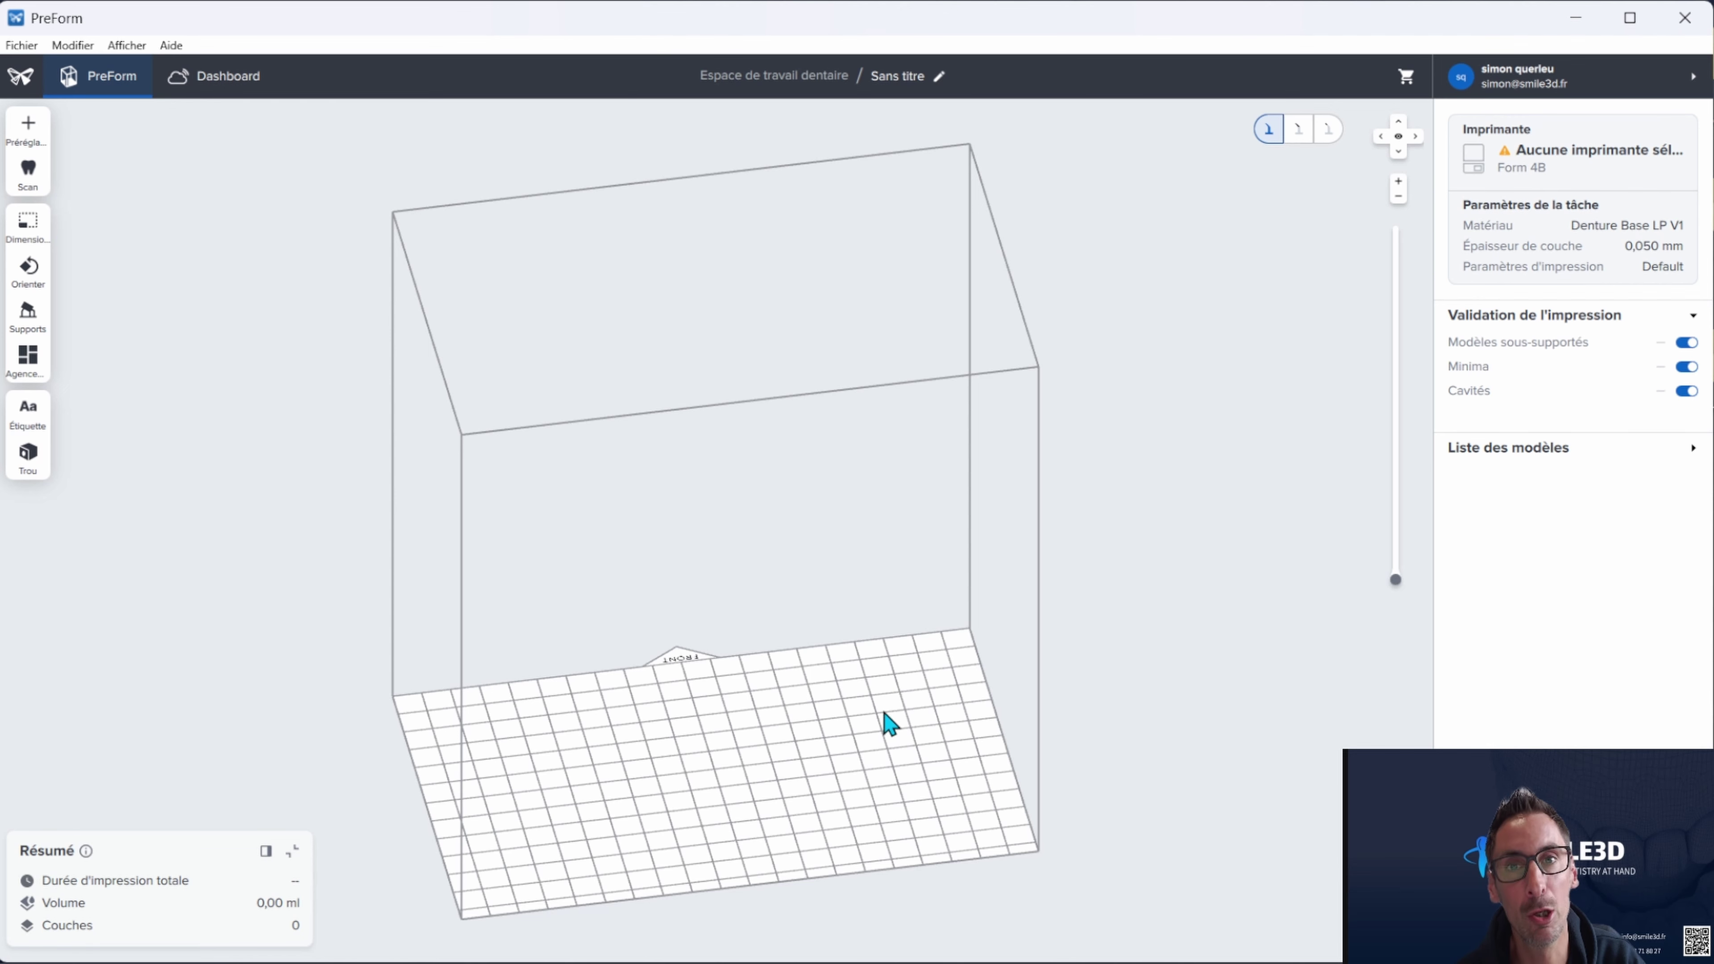
left_click(1685, 391)
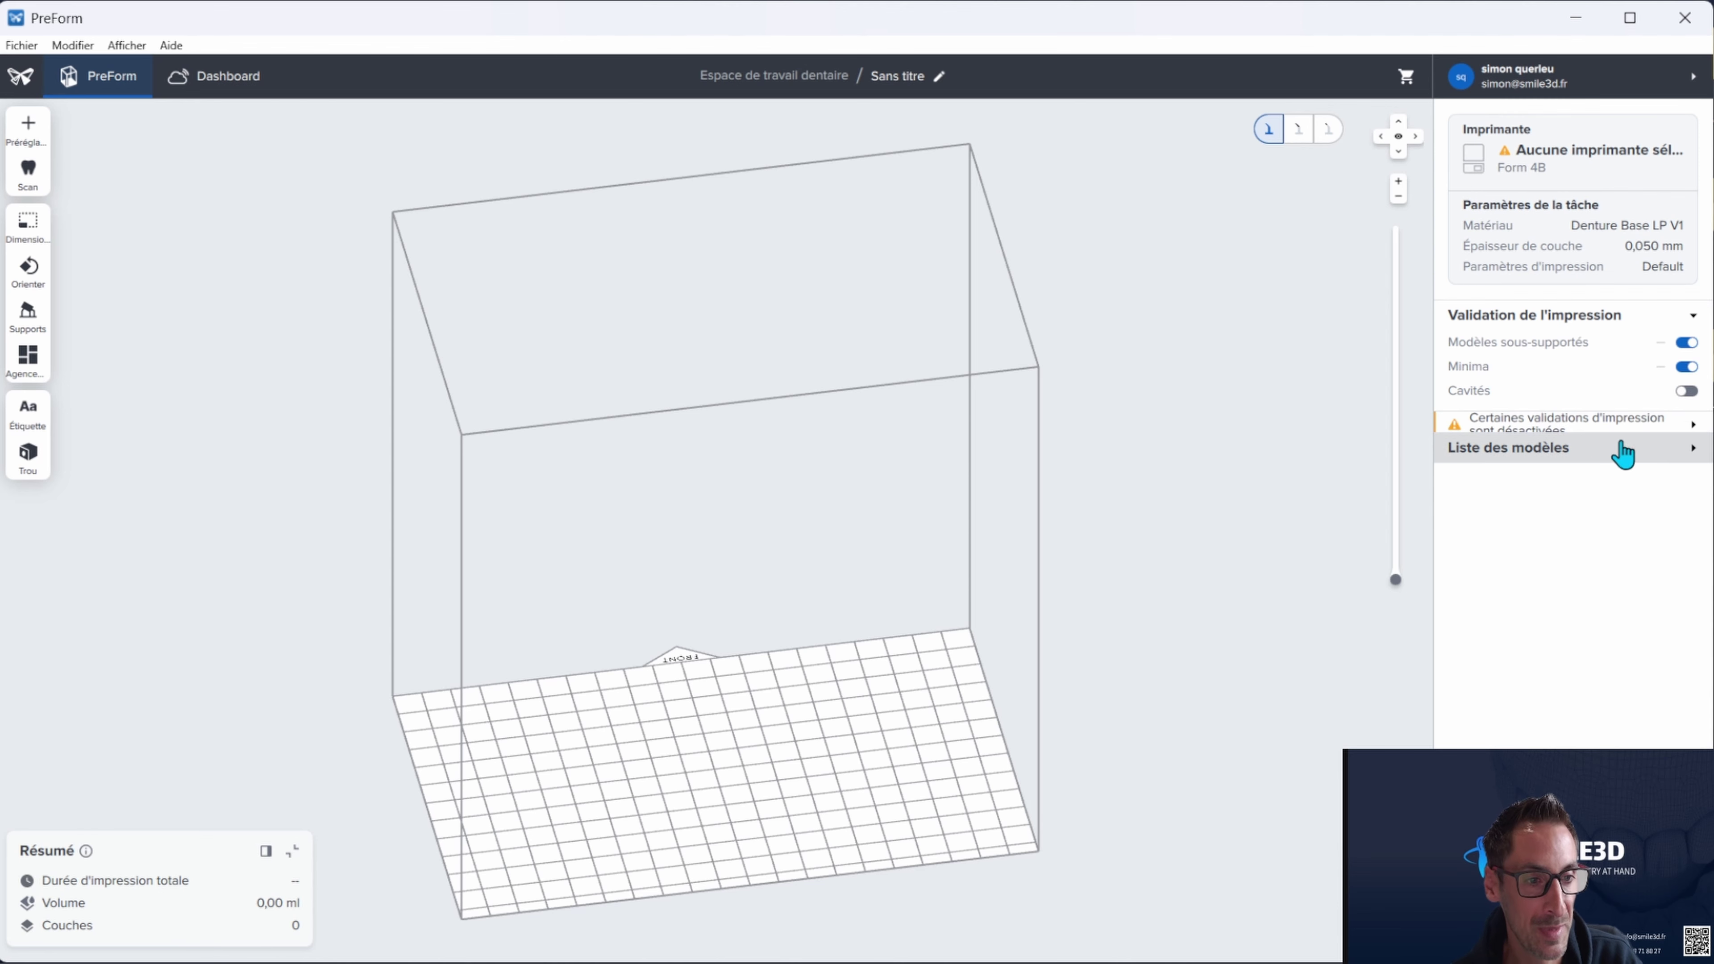
Expand the list of models and open its file browser, leaving it without importing a model
left_click(1694, 449)
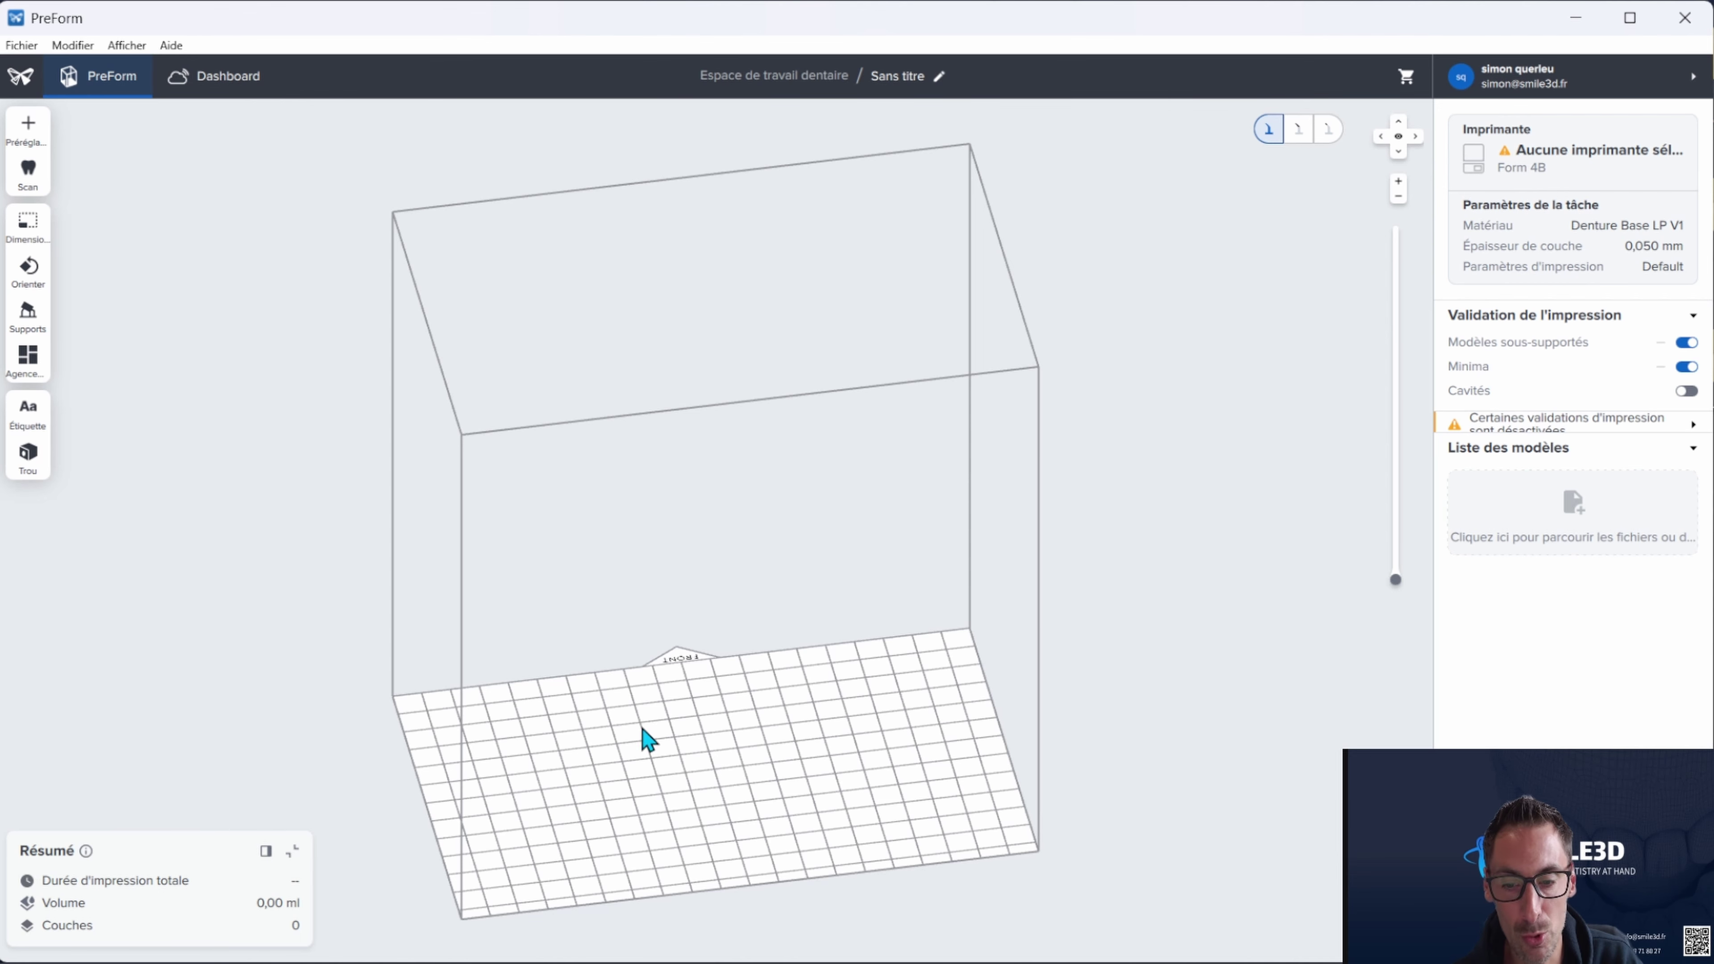
left_click(1574, 531)
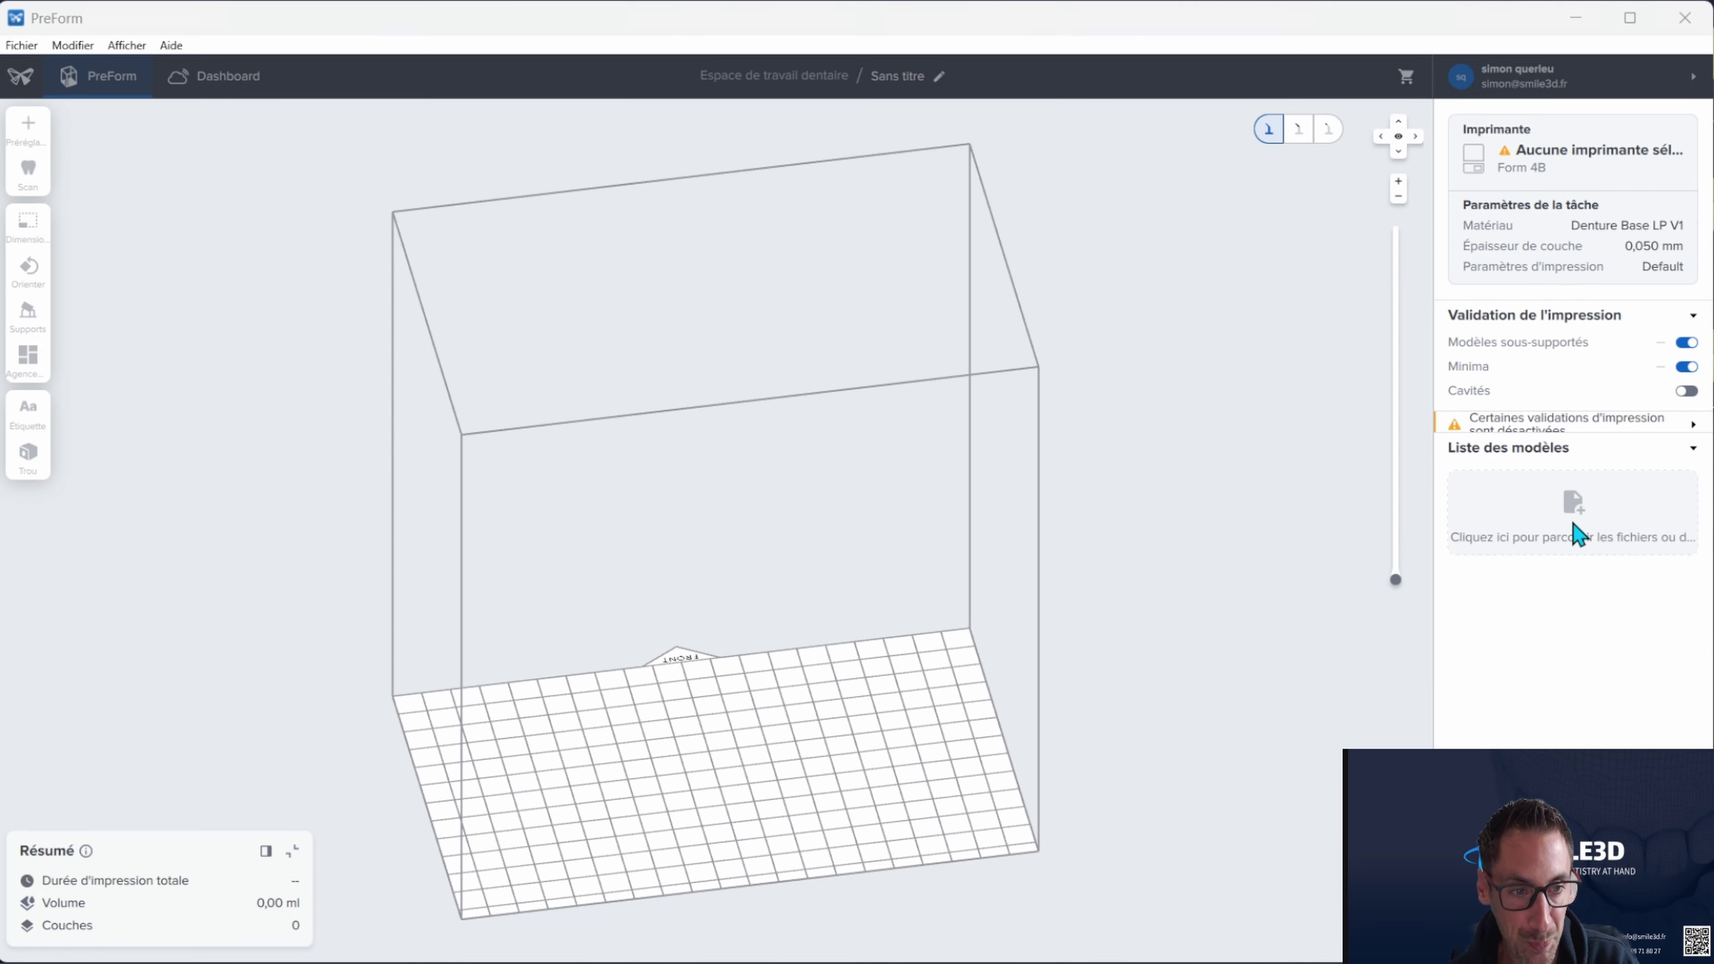
left_click(827, 506)
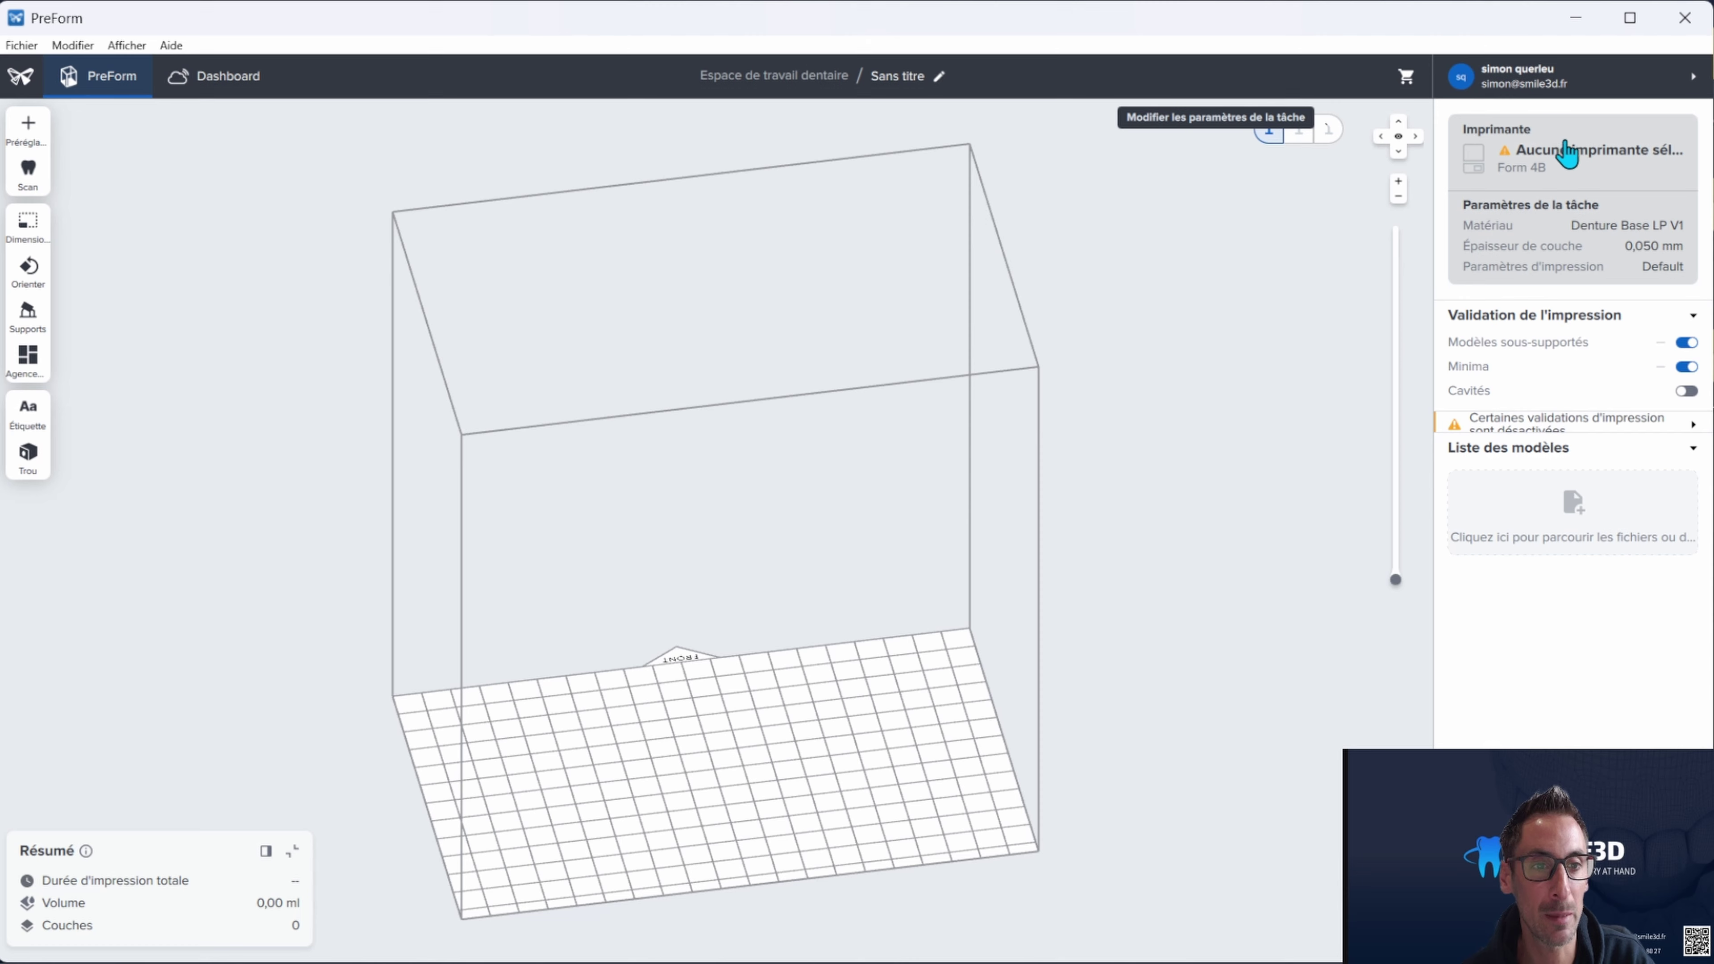
Open the job setup, filter the printers by Form 4B and select the CosmicLemming printer for the job
left_click(1600, 161)
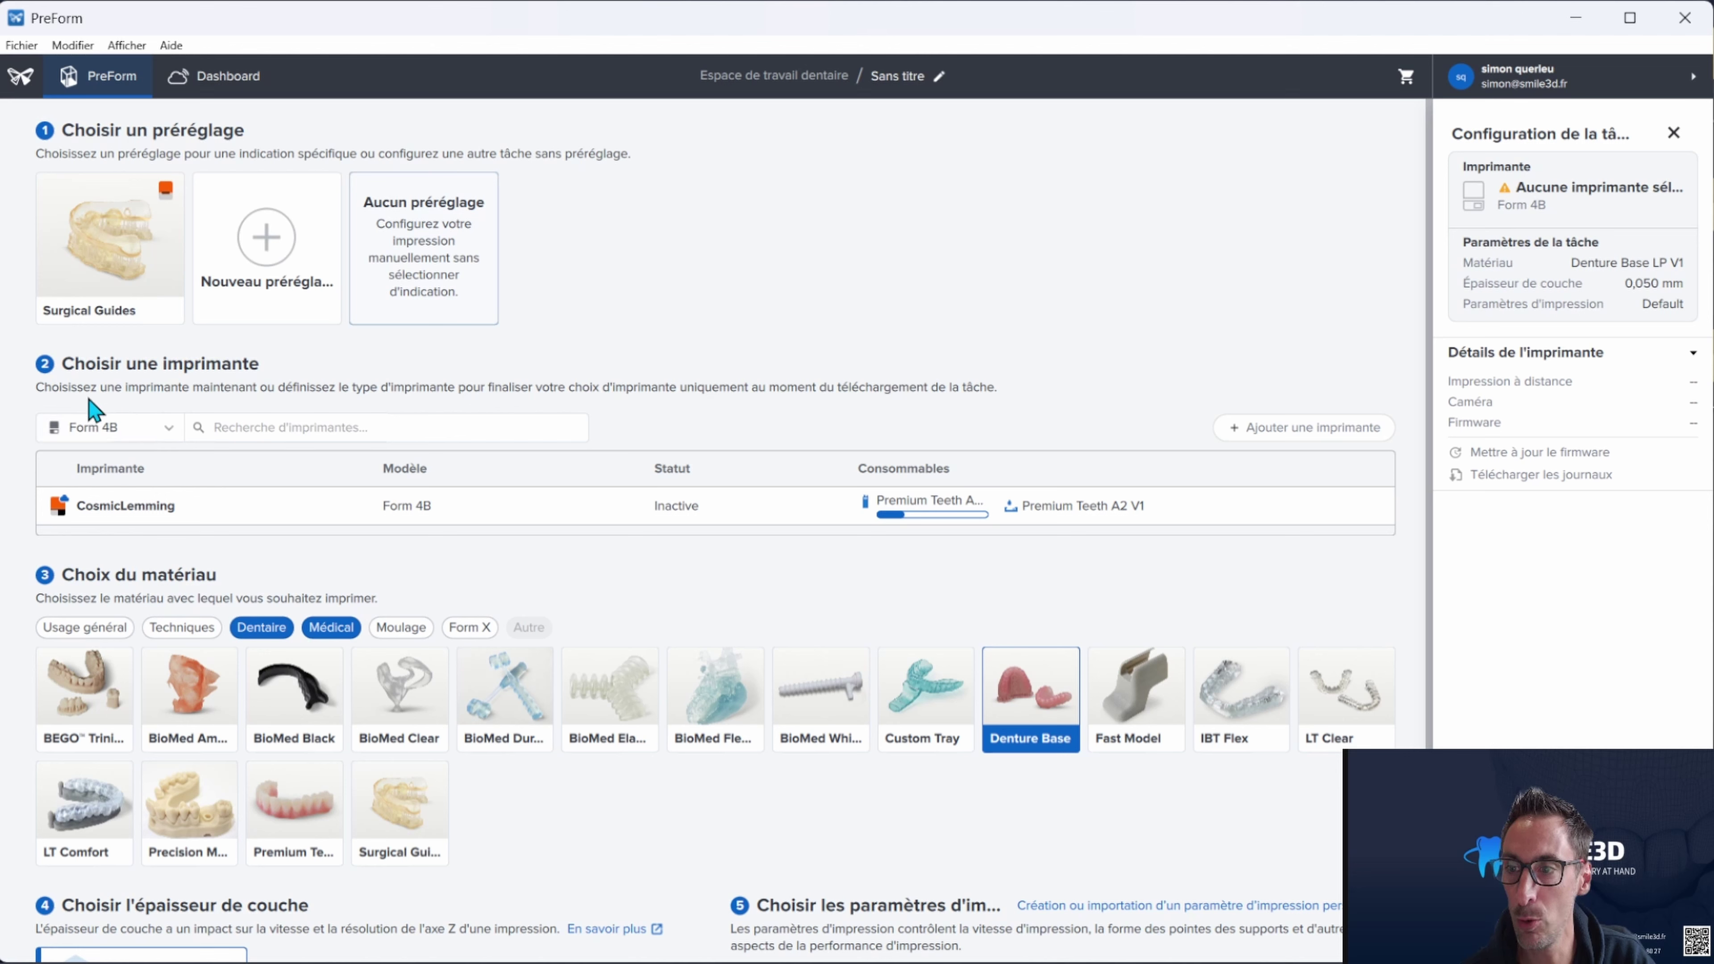
left_click(152, 435)
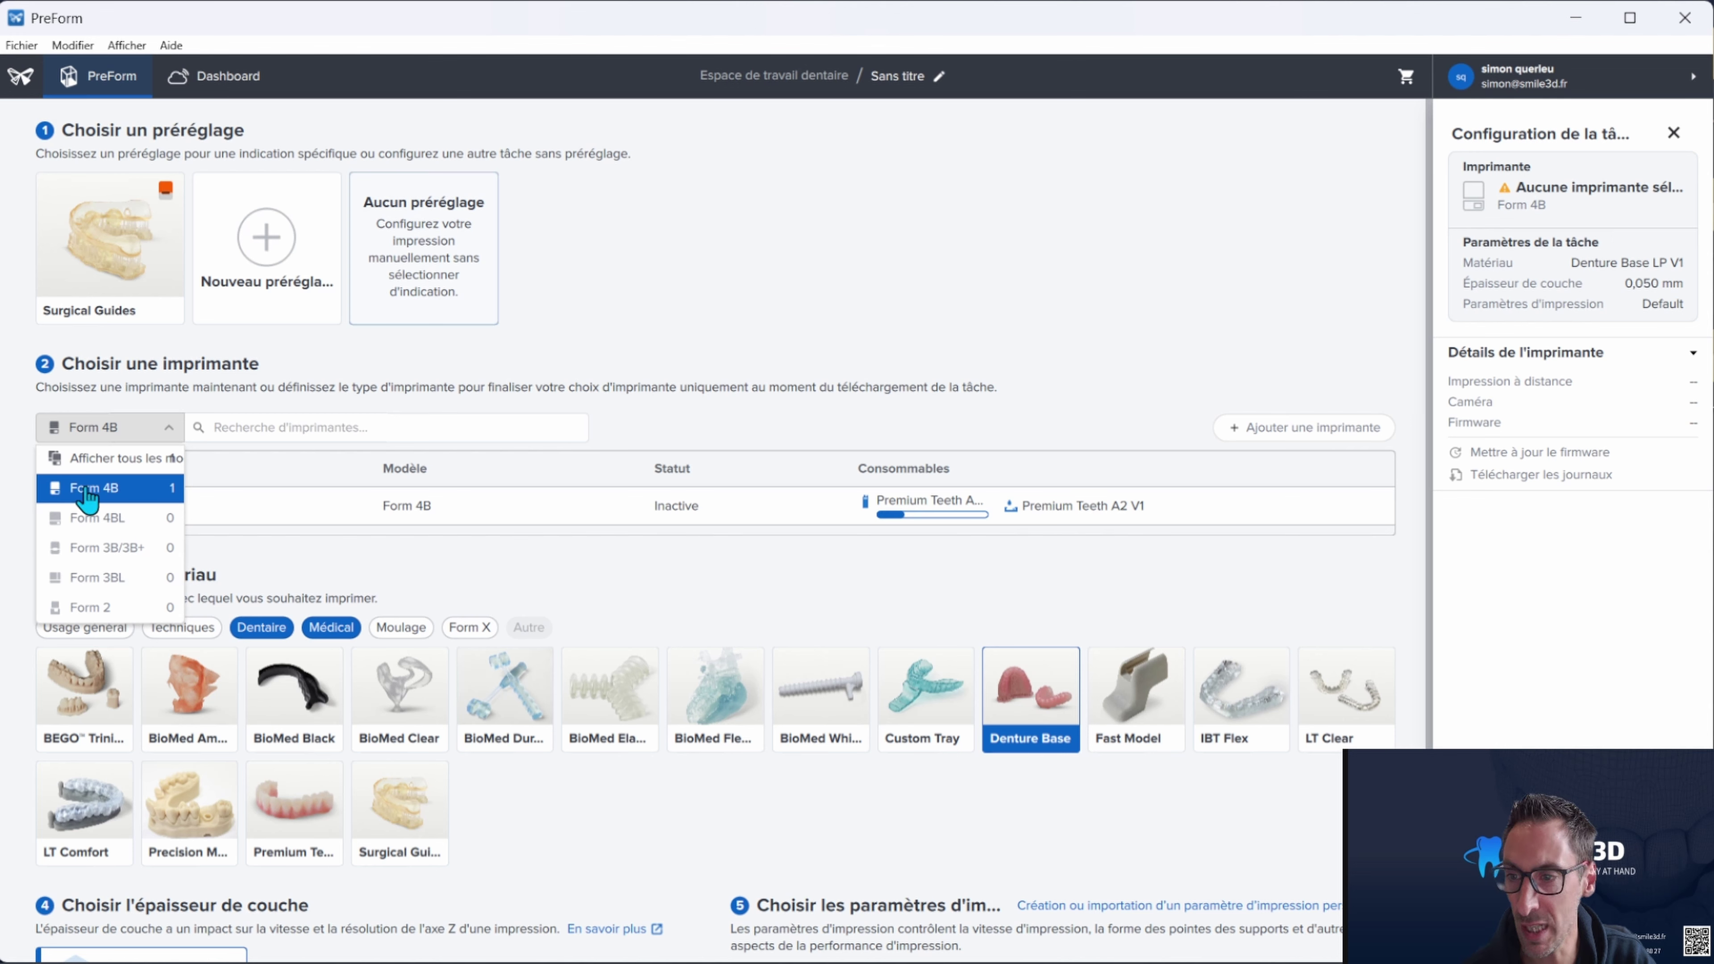
left_click(114, 496)
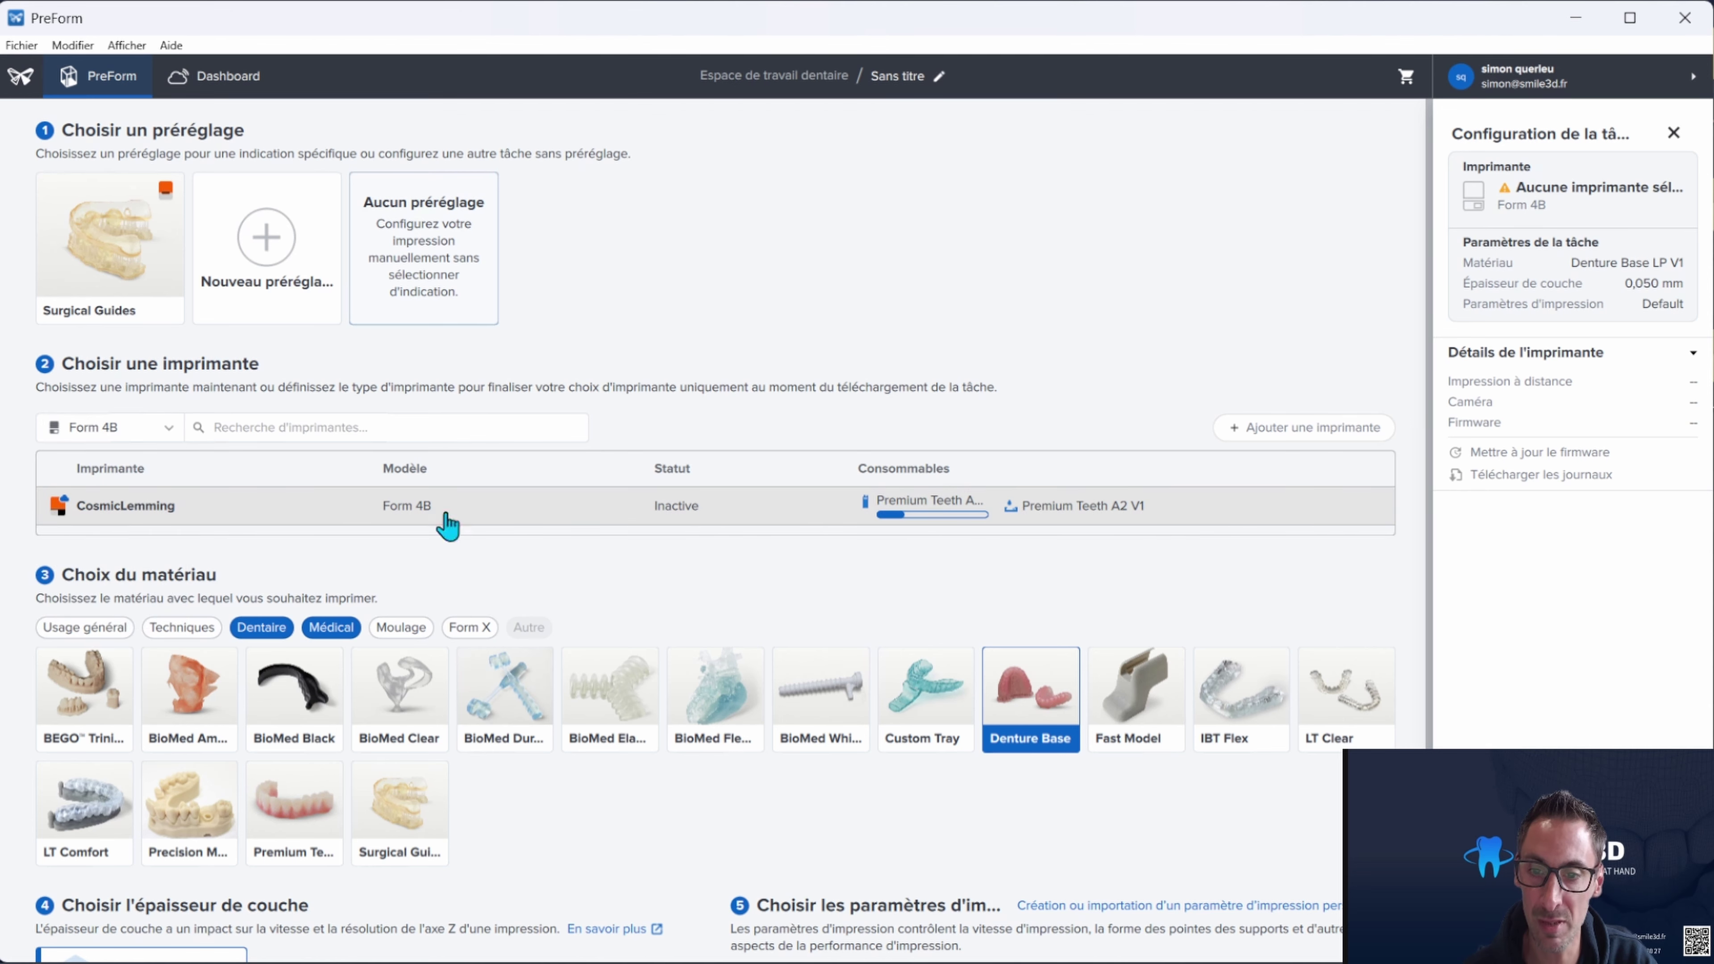
left_click(254, 523)
scroll(249, 517, "down", 3)
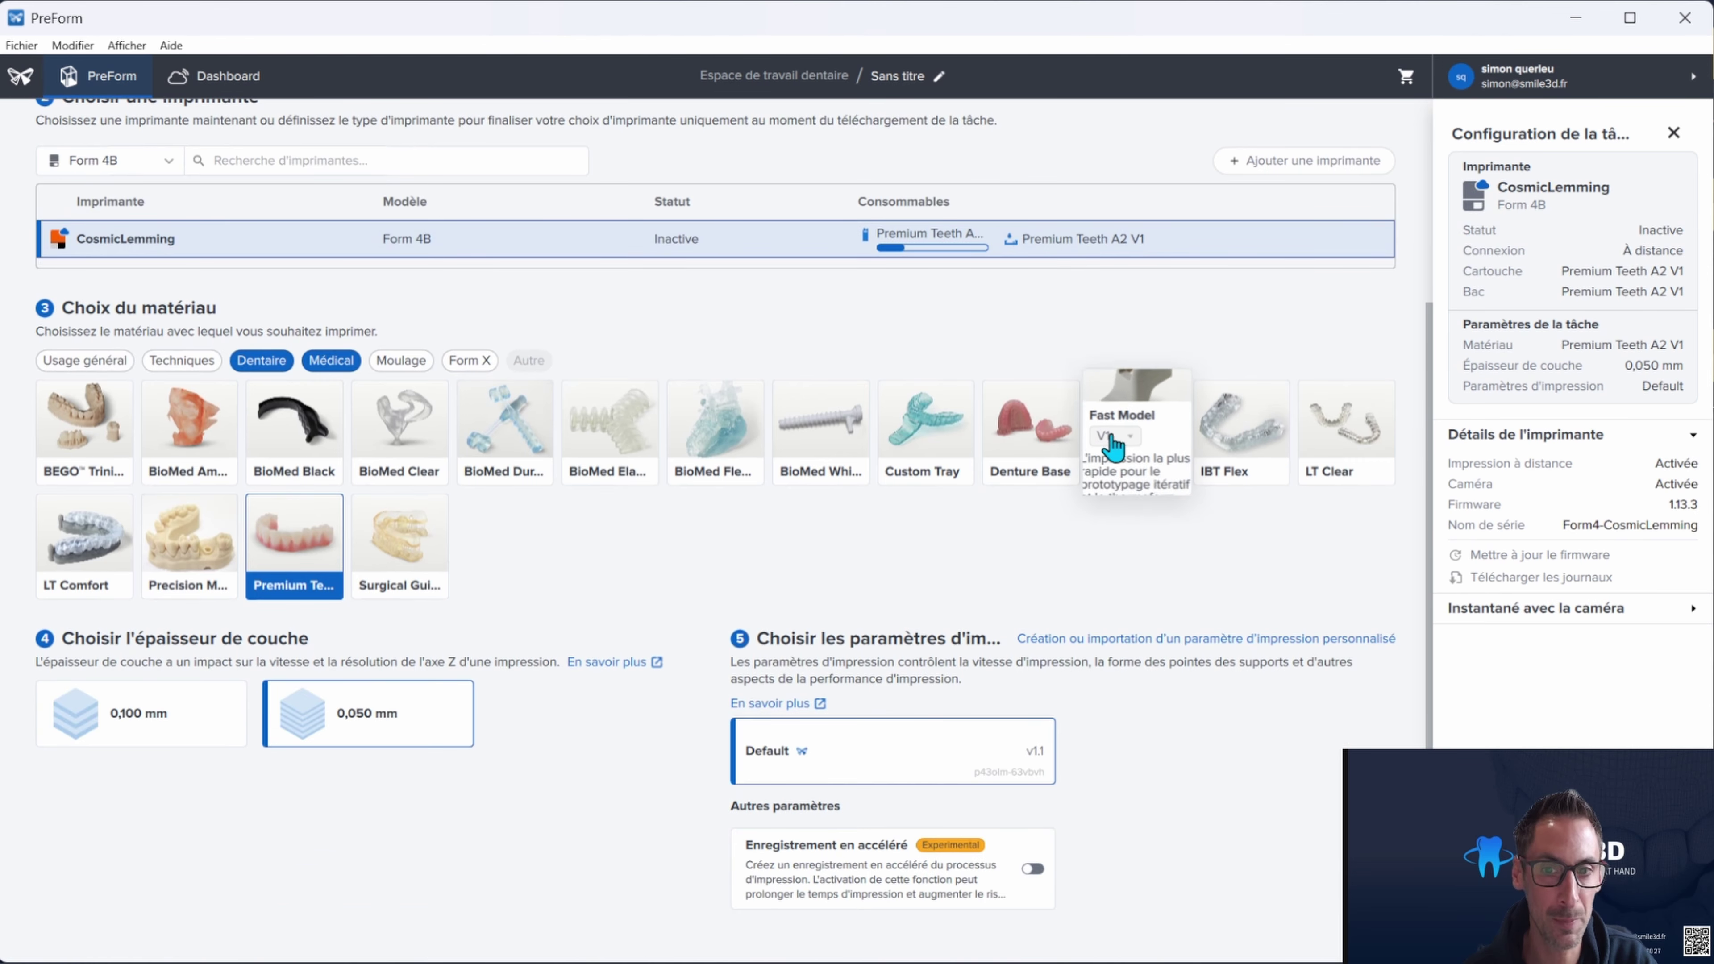
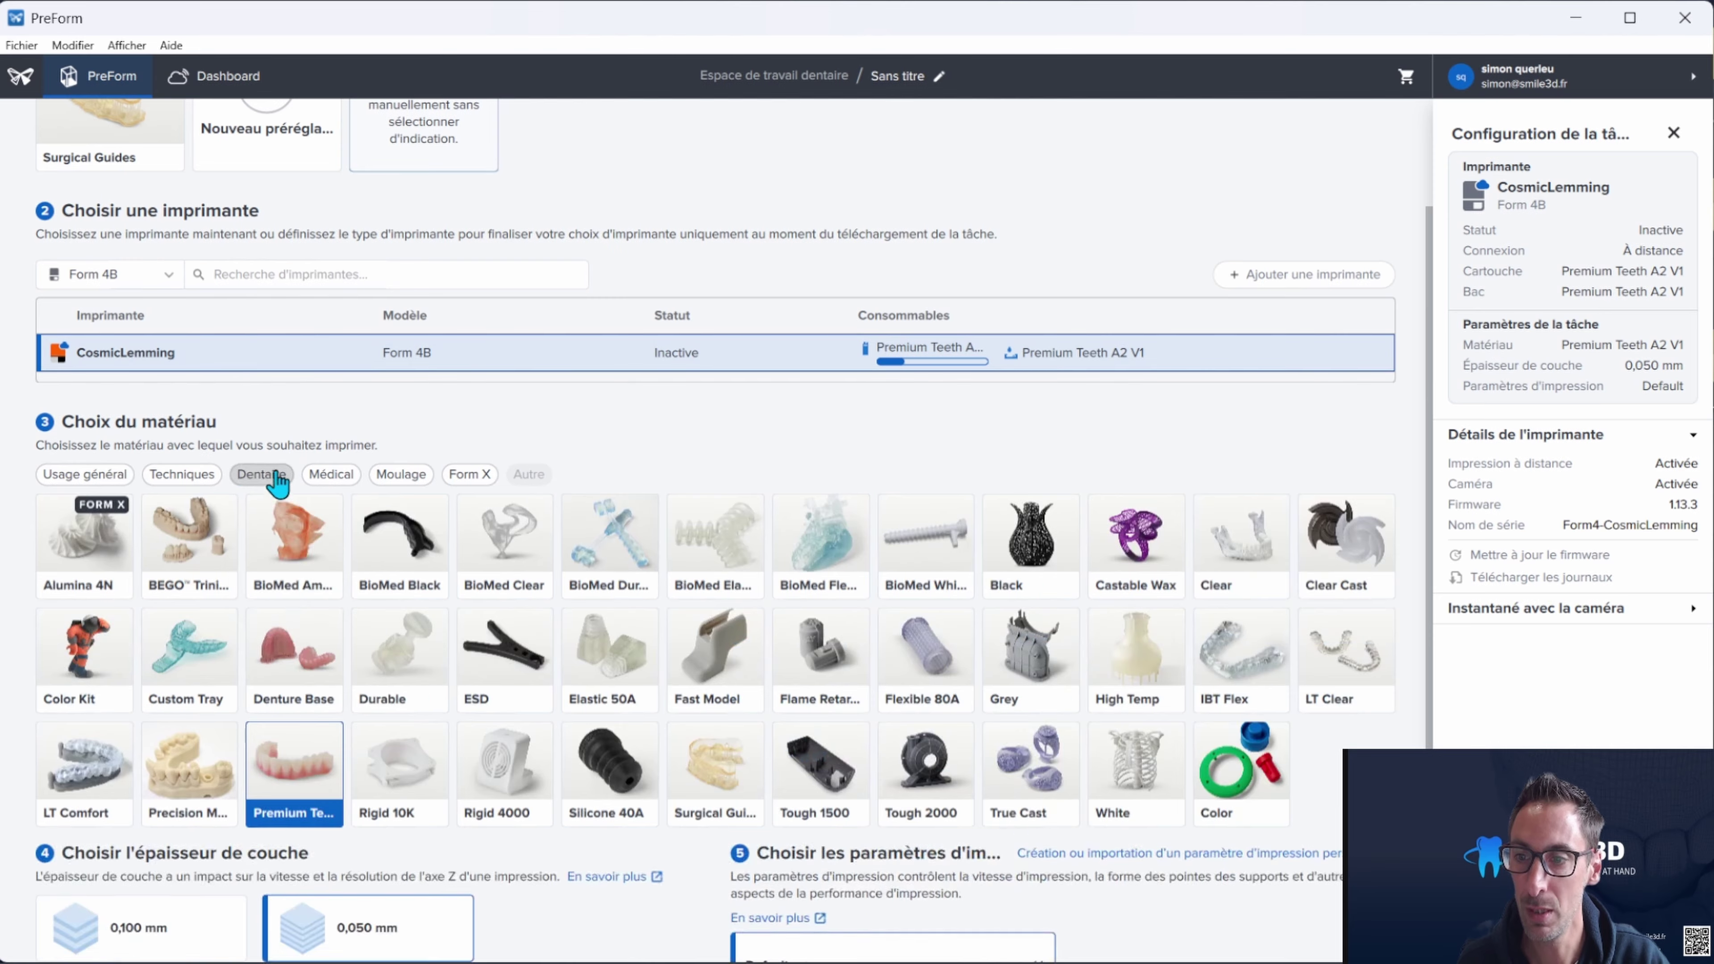
Filter the material choices to show only the Dentaire and Médical categories
scroll(459, 540, "down", 3)
scroll(321, 431, "up", 5)
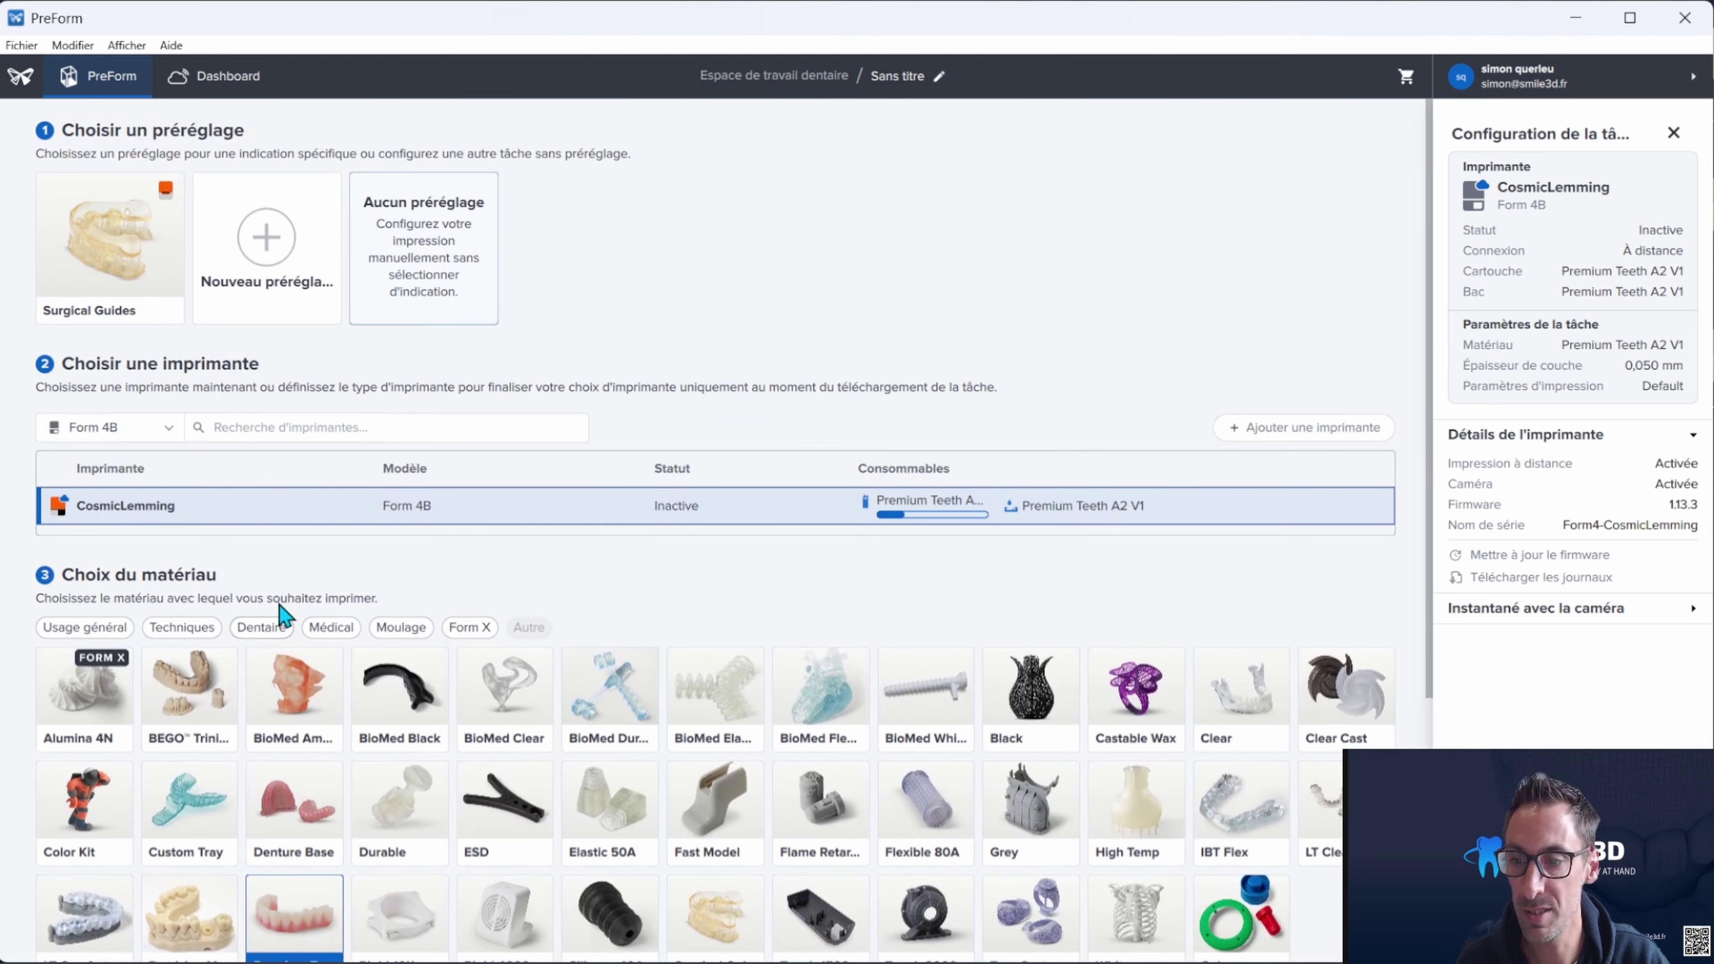
scroll(287, 607, "down", 3)
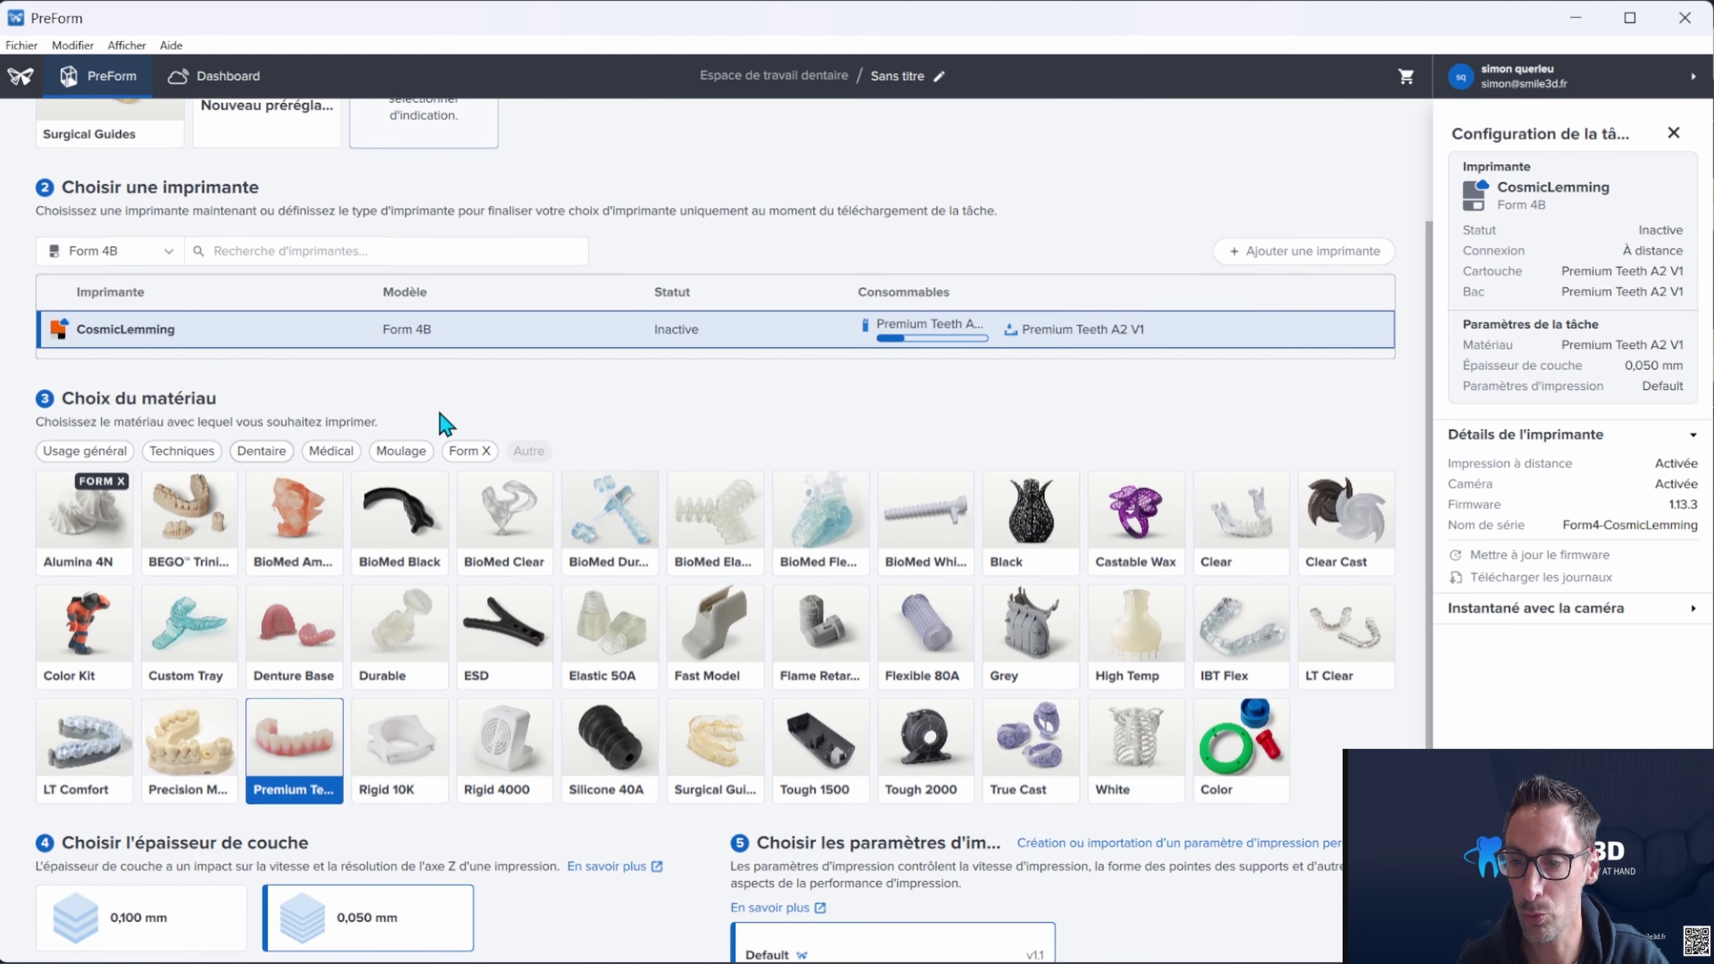
left_click(267, 451)
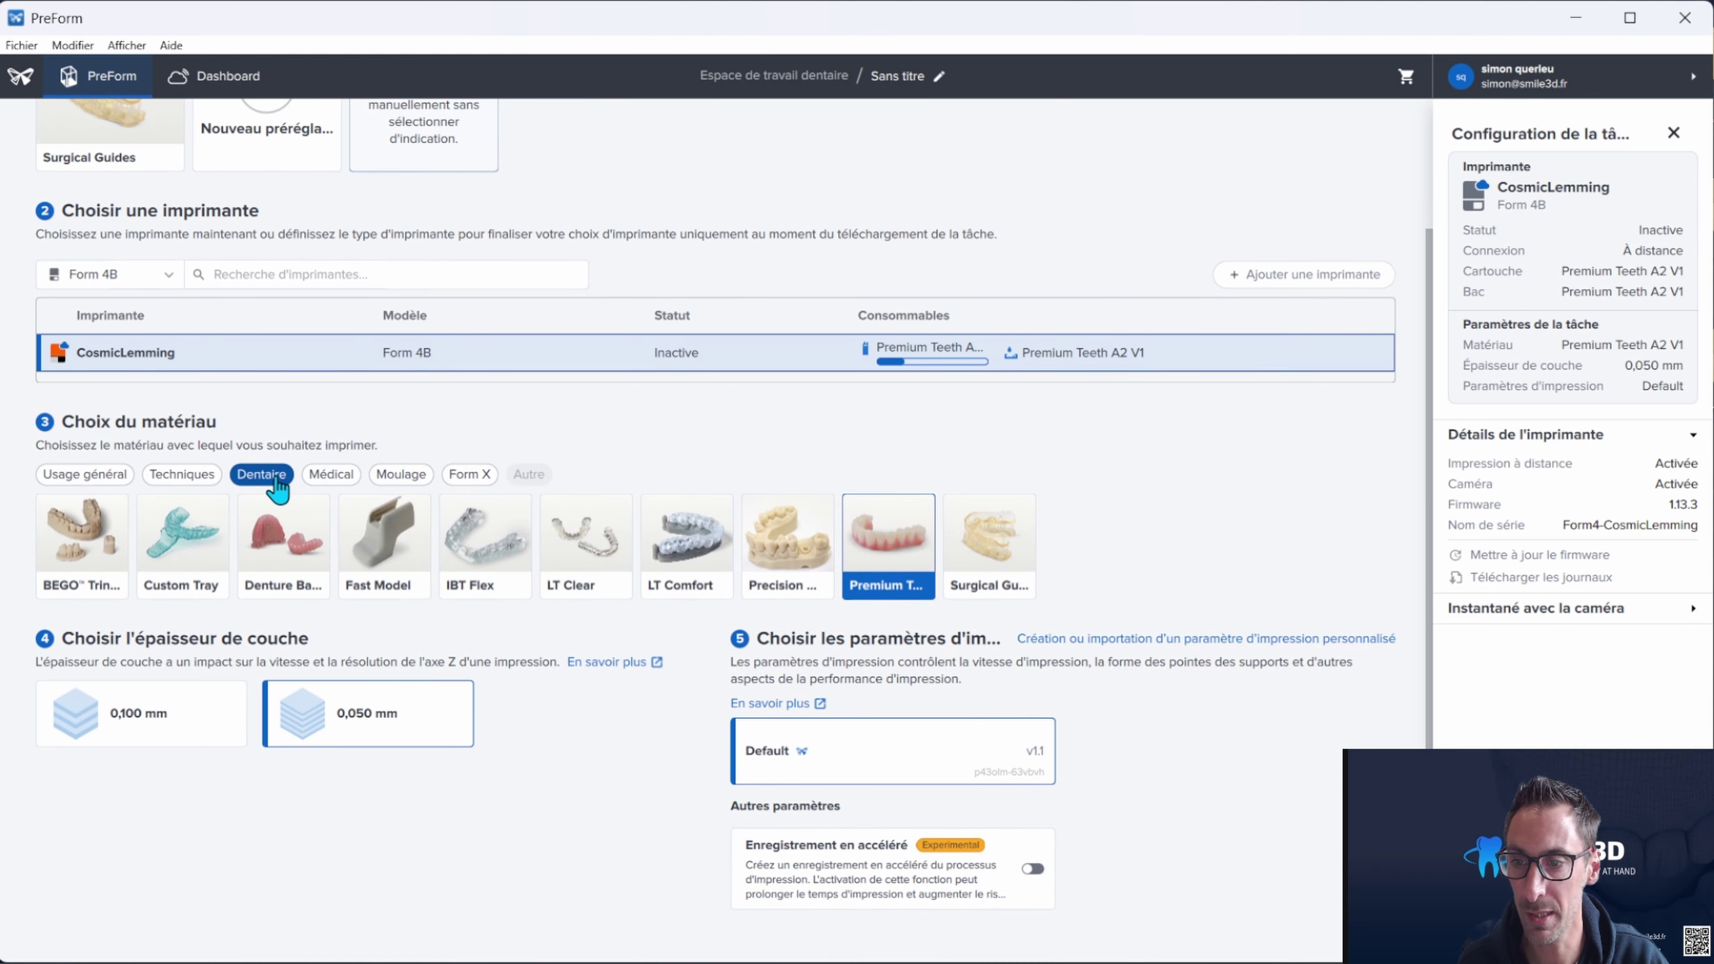
left_click(331, 475)
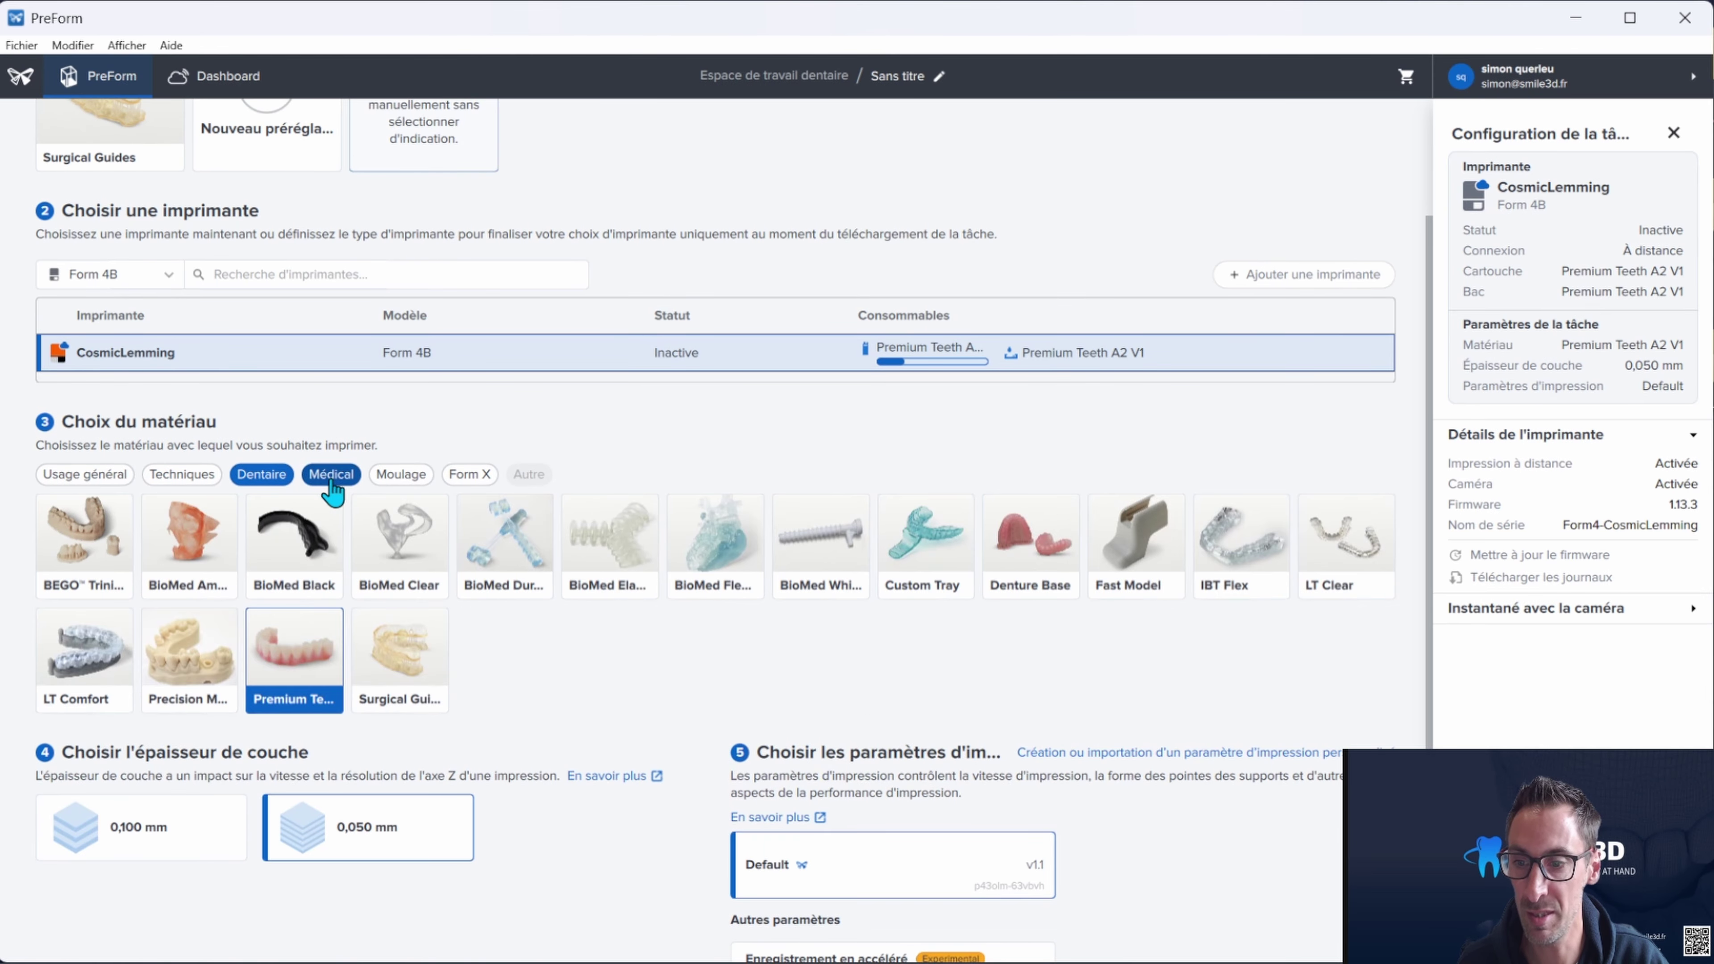
left_click(331, 481)
left_click(331, 480)
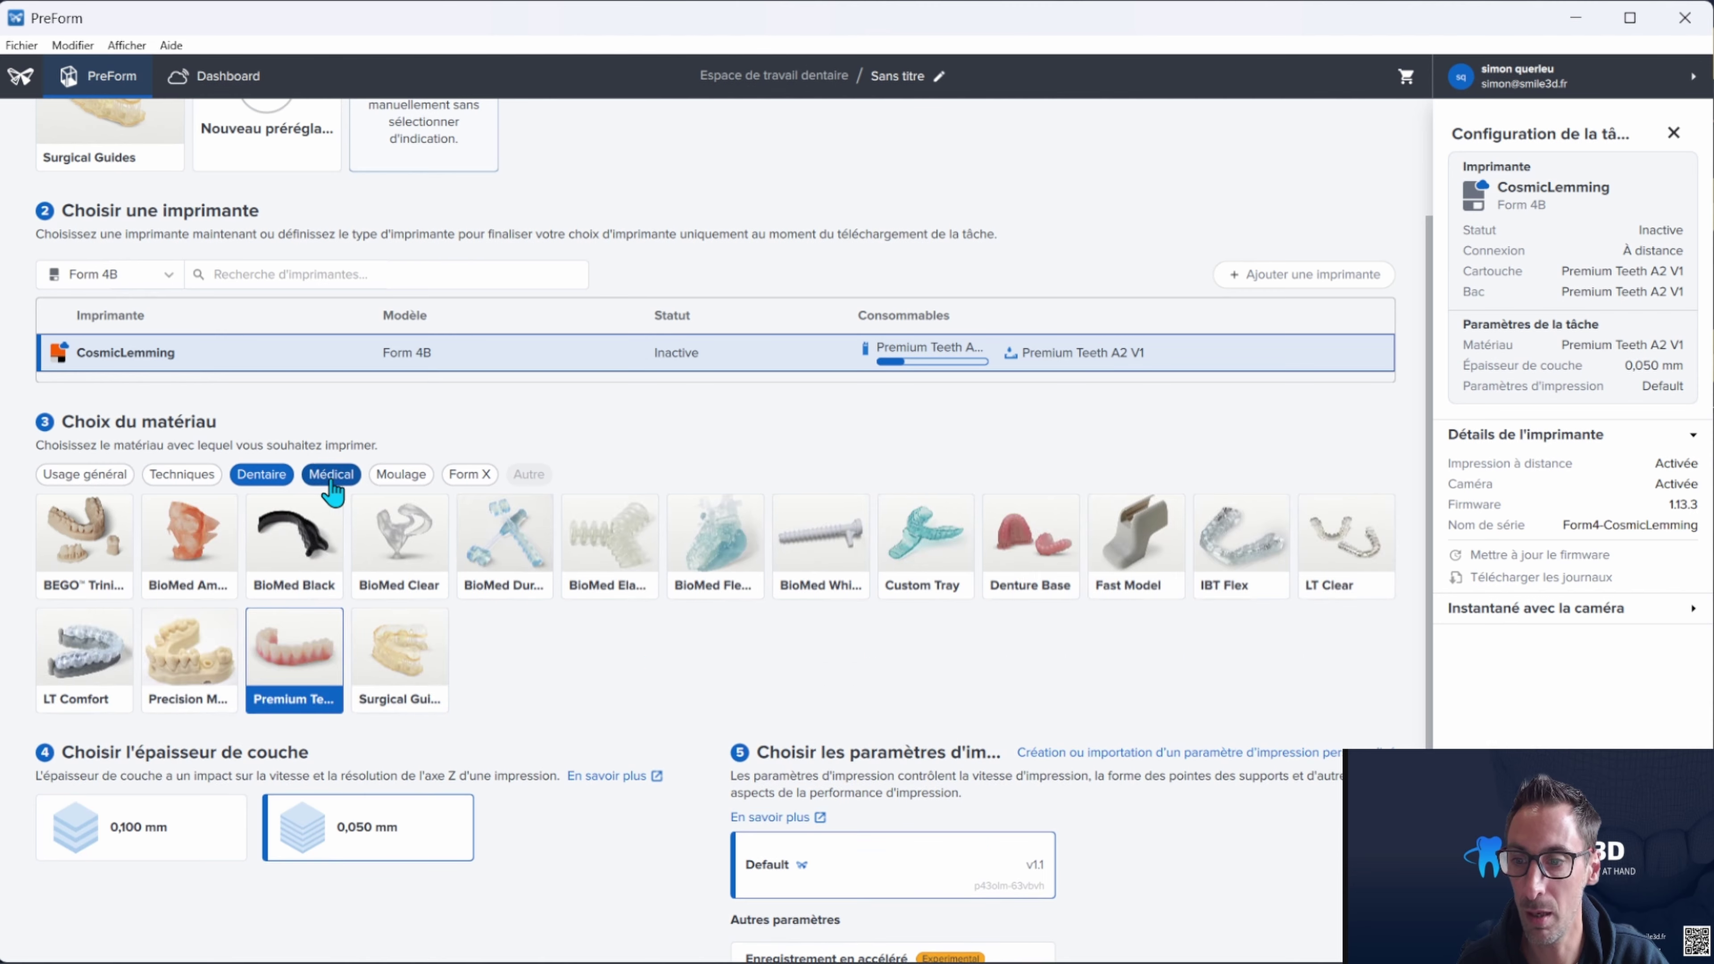
Keep Premium Teeth in shade A2 as the material, set the layer thickness to 0,100 mm and apply the job setup
mouse_move(324, 653)
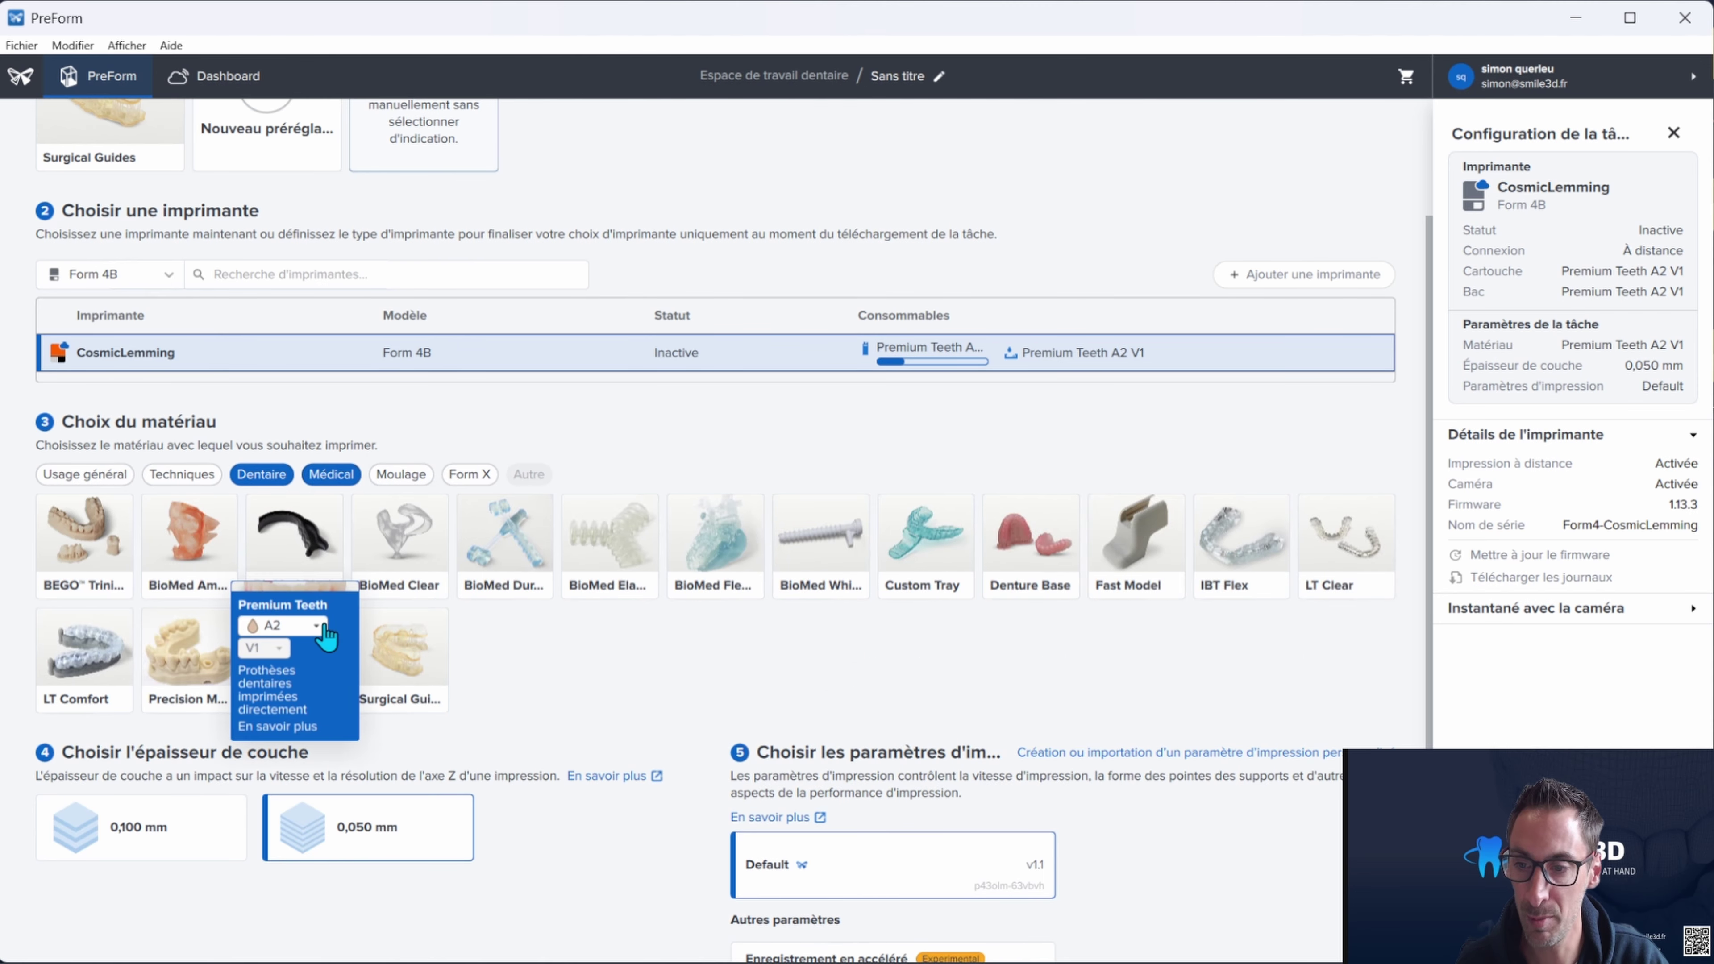
left_click(318, 626)
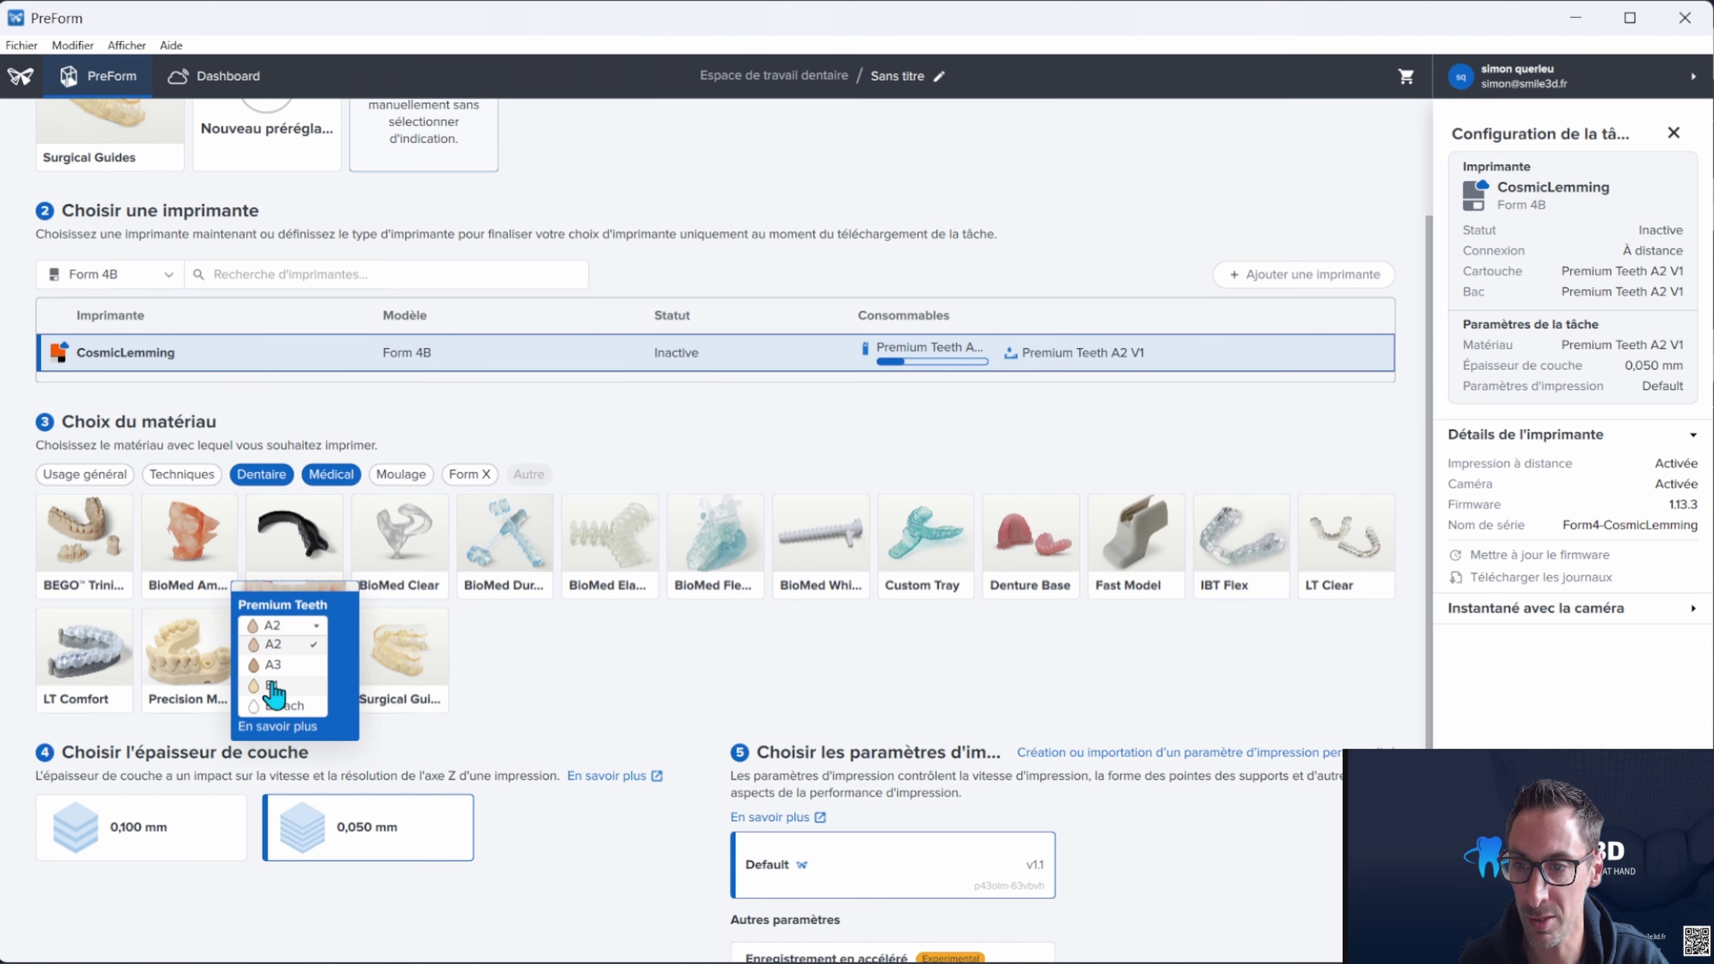
left_click(283, 645)
scroll(300, 649, "down", 2)
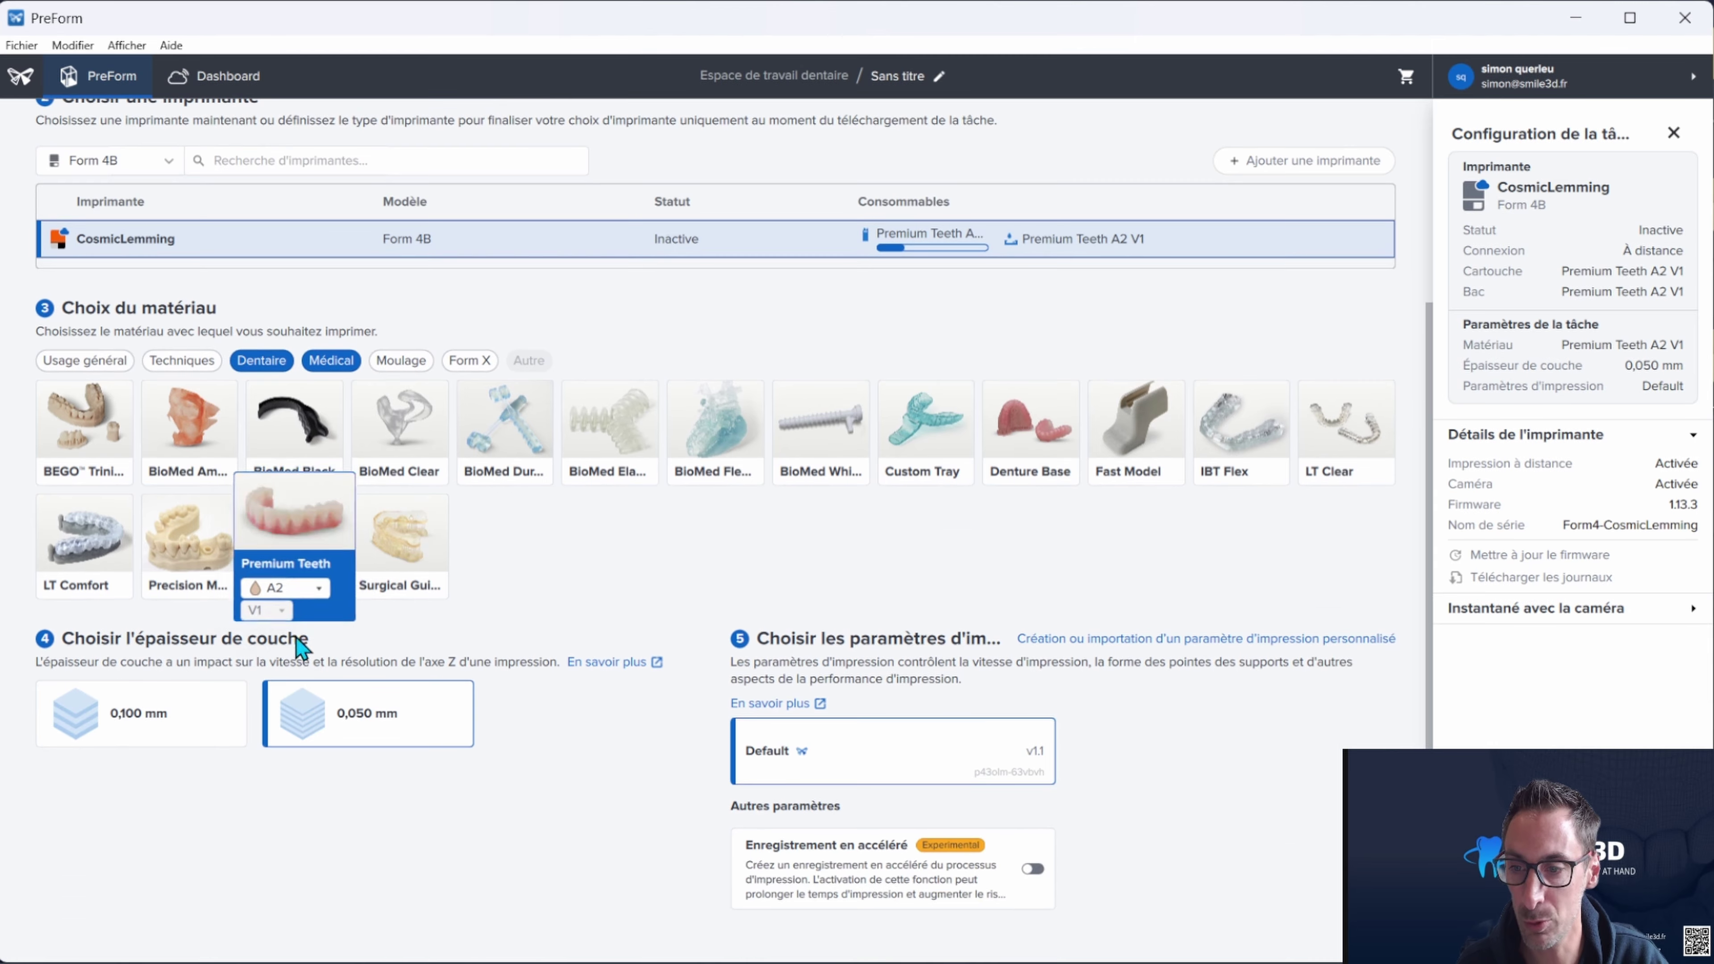
mouse_move(283, 621)
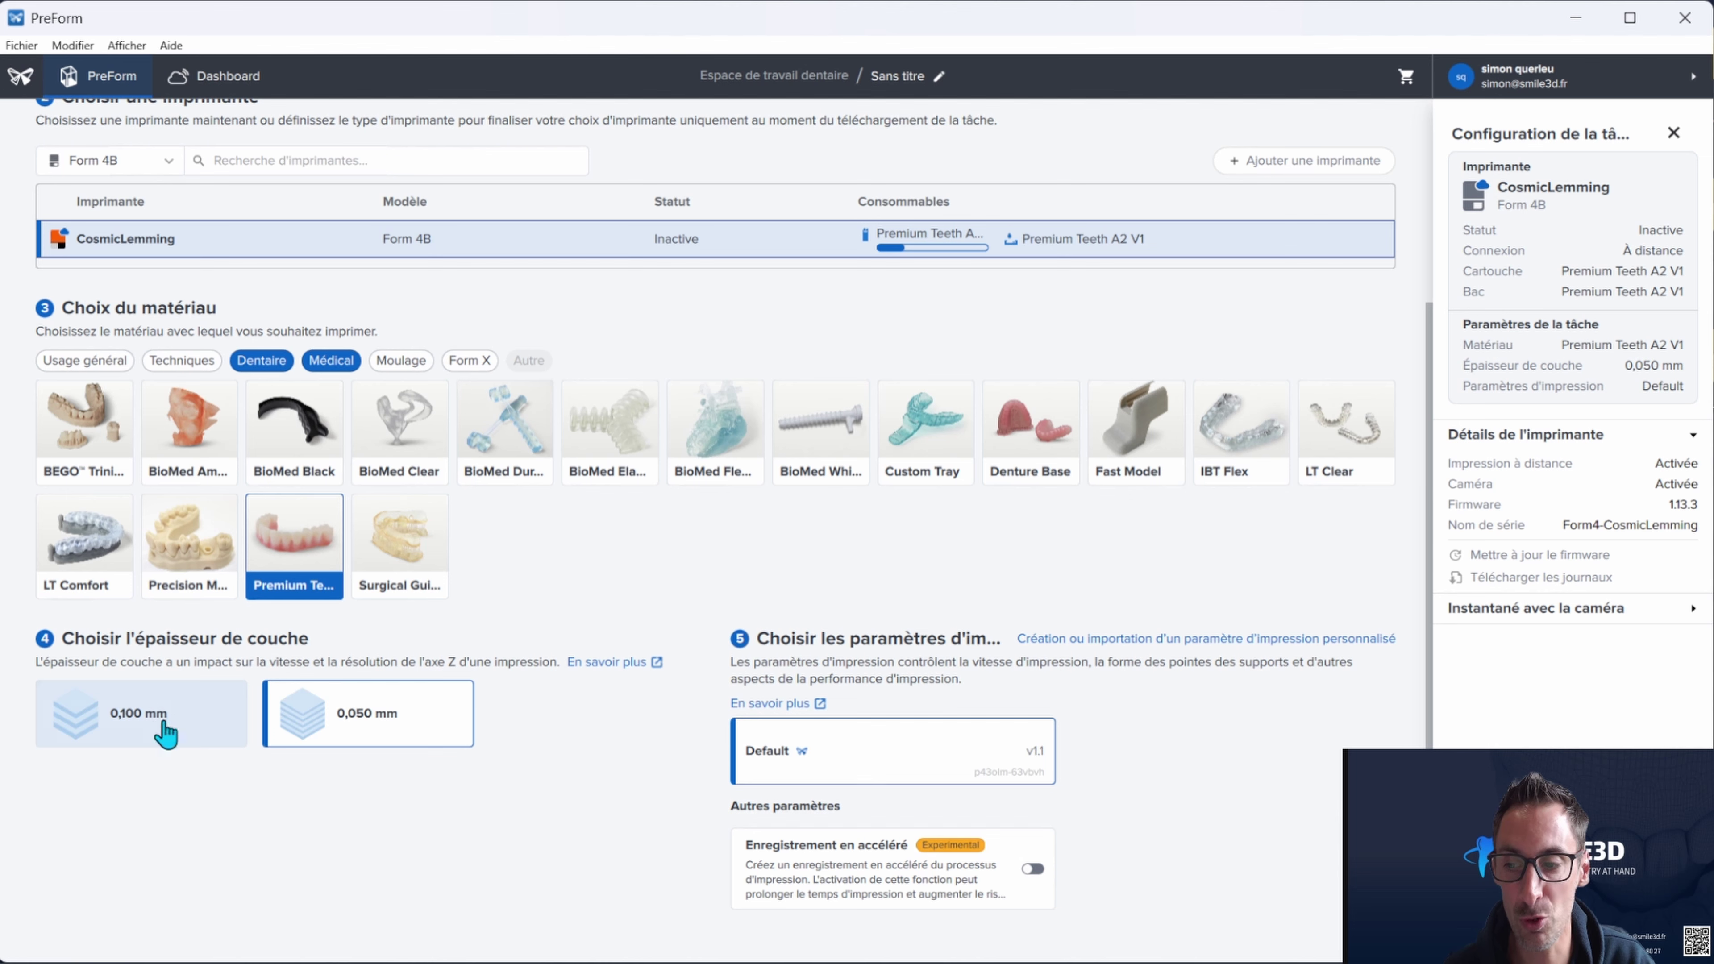
left_click(165, 743)
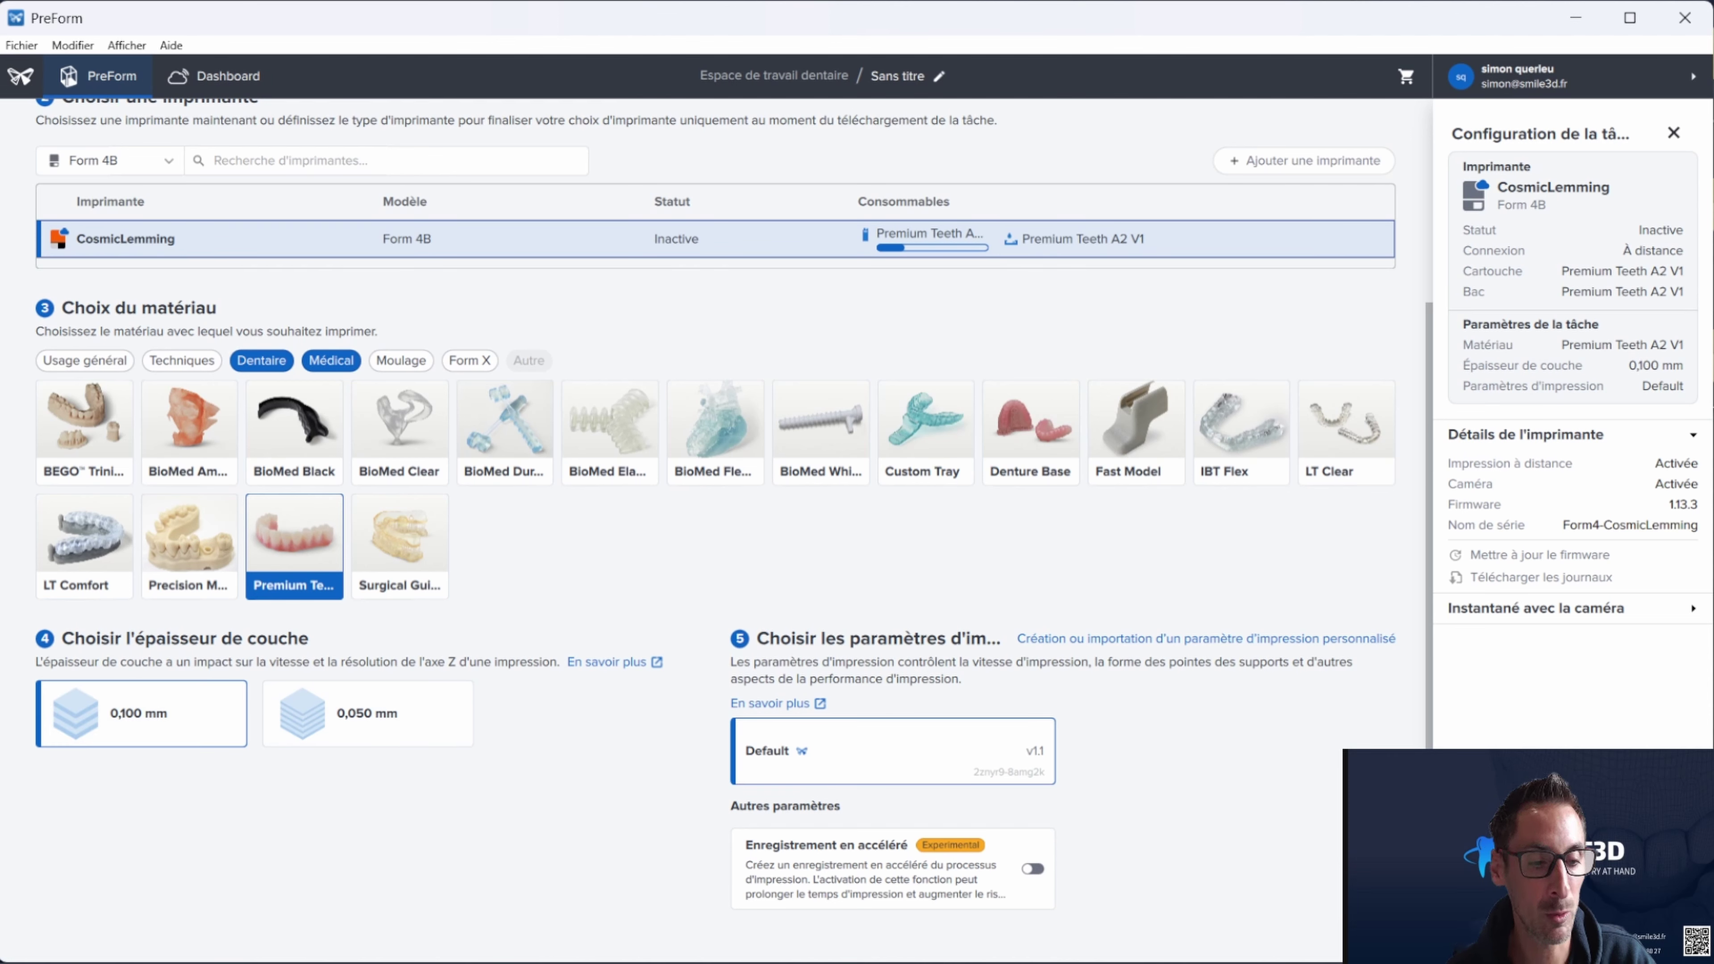
left_click(1573, 923)
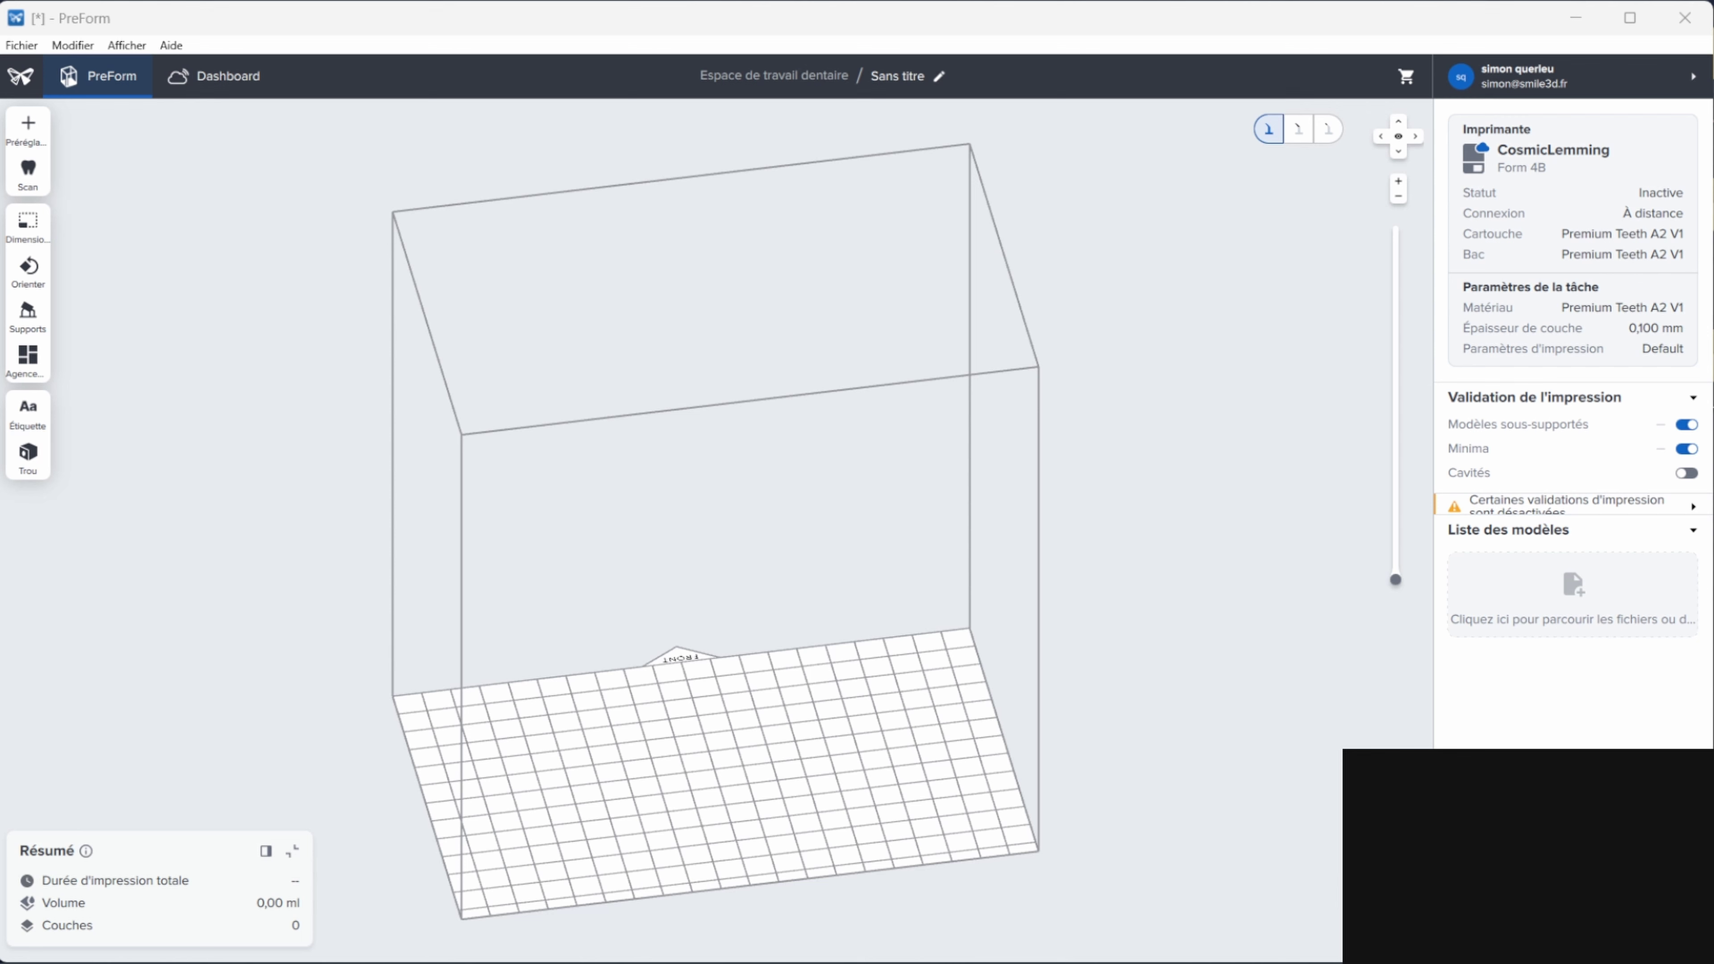
Import the STL dental bridge whose file name ends in bridge_slm_cad (1) onto the build platform
left_click_drag(41, 540, 678, 658)
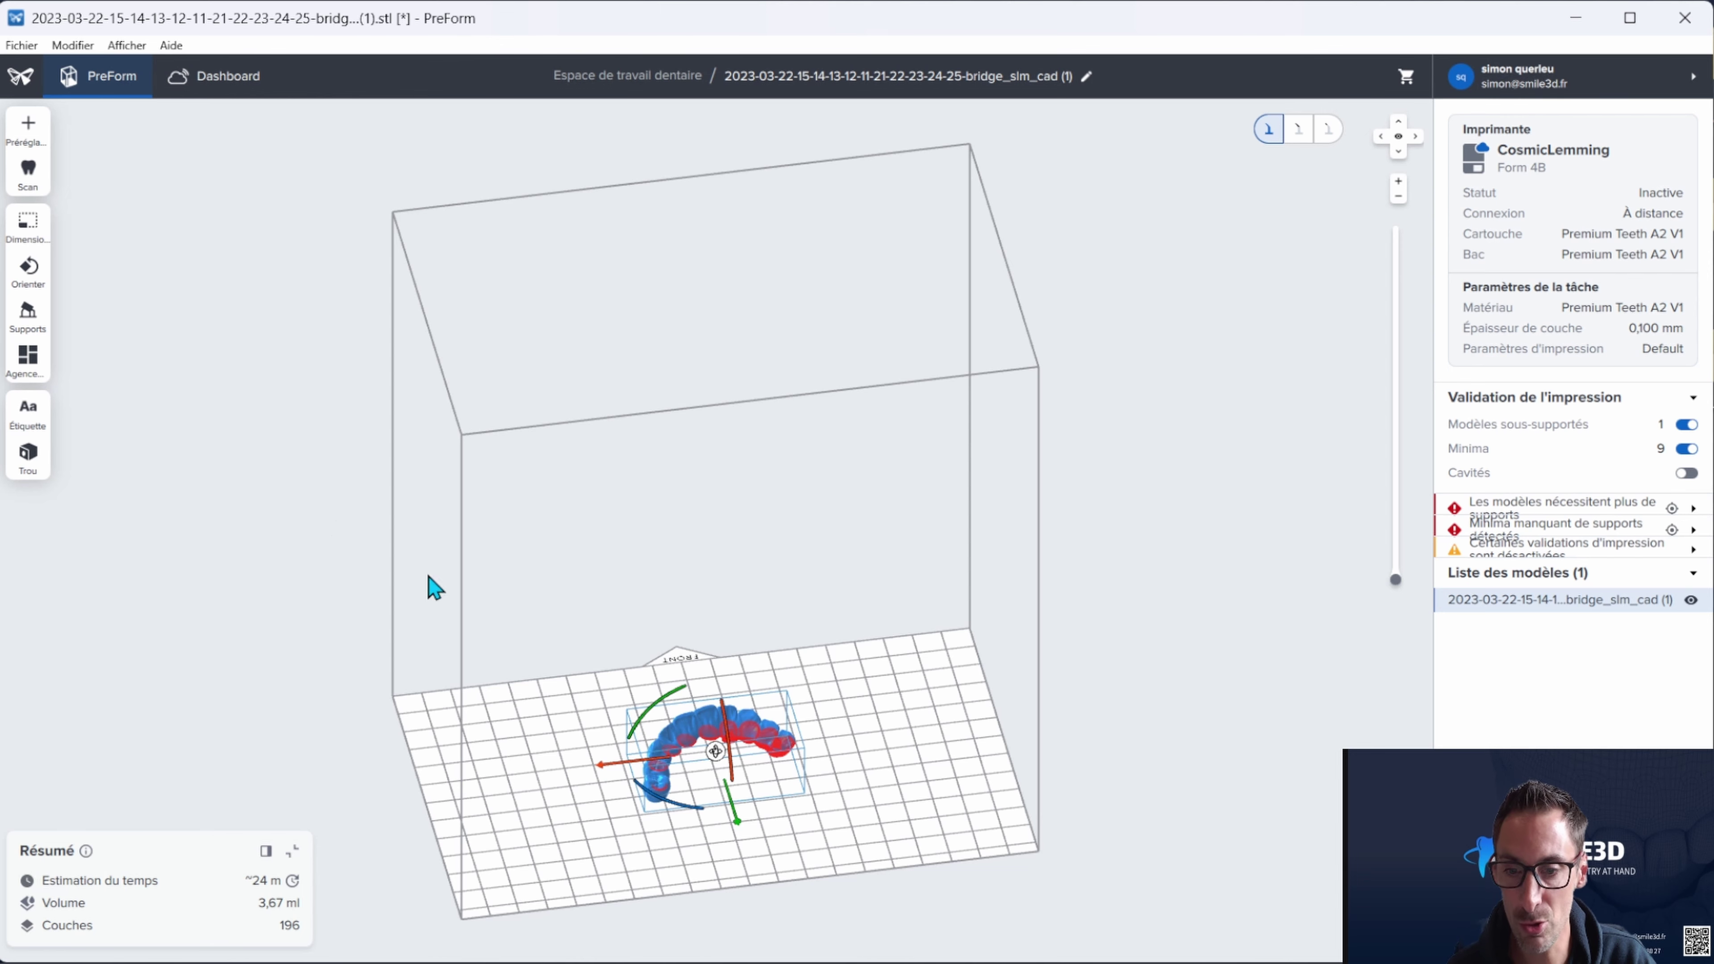
scroll(709, 758, "up", 10)
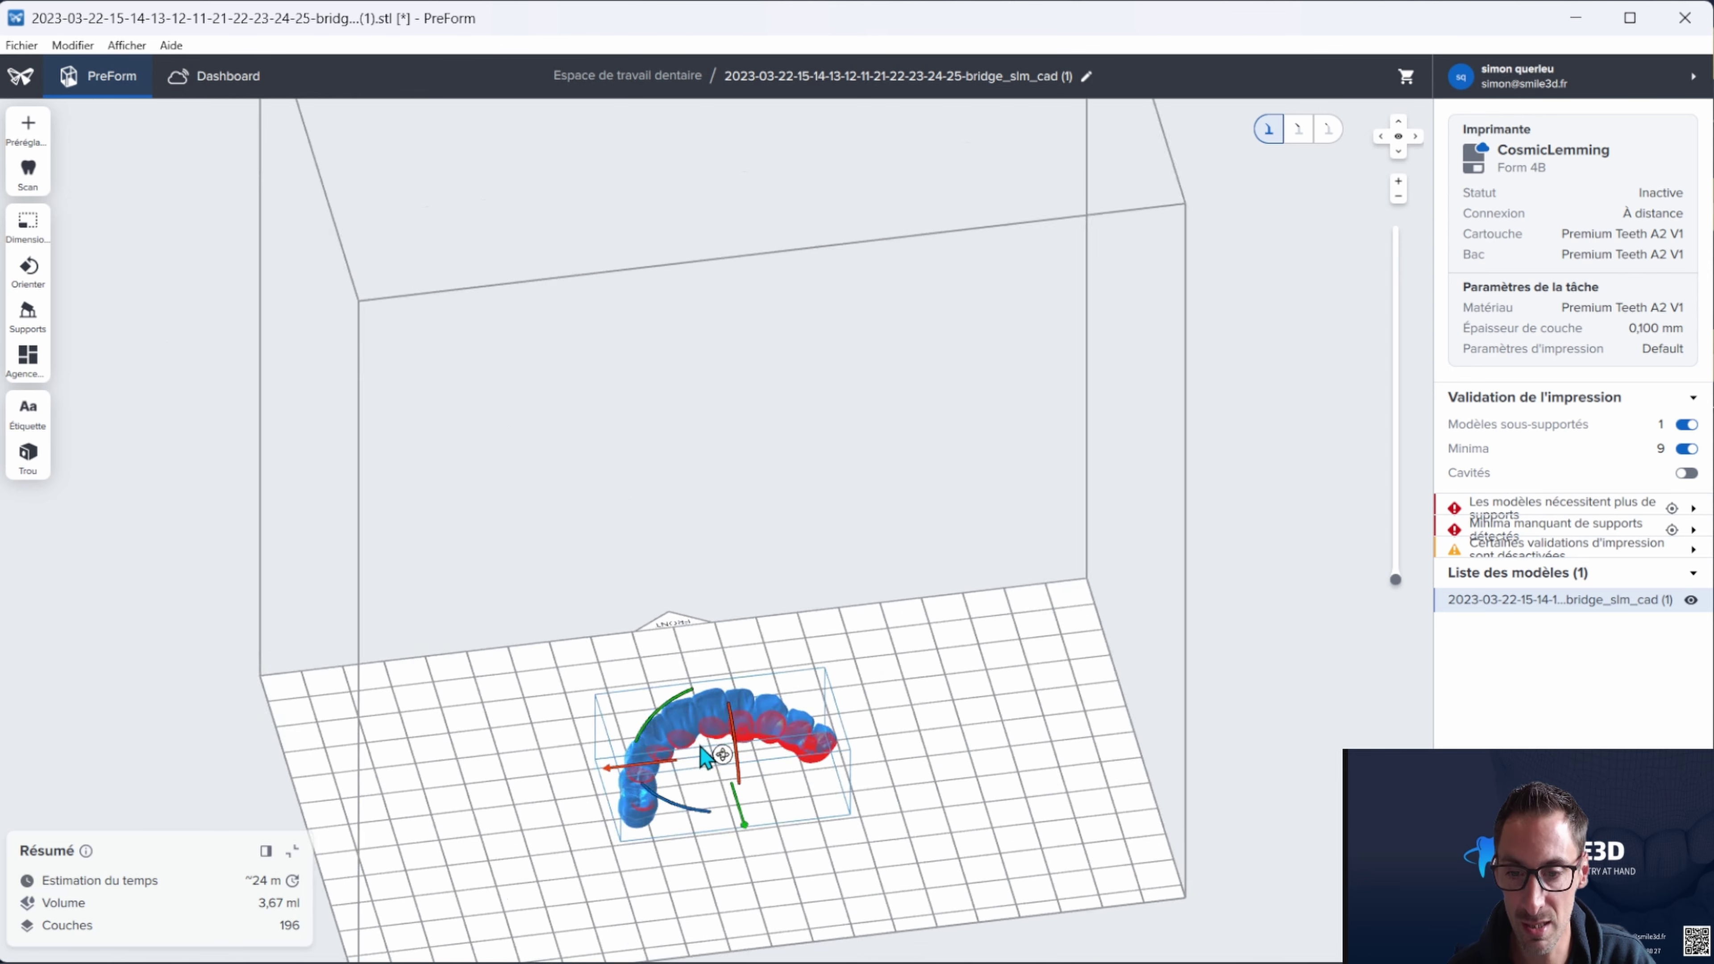
right_click_drag(1045, 763, 949, 791)
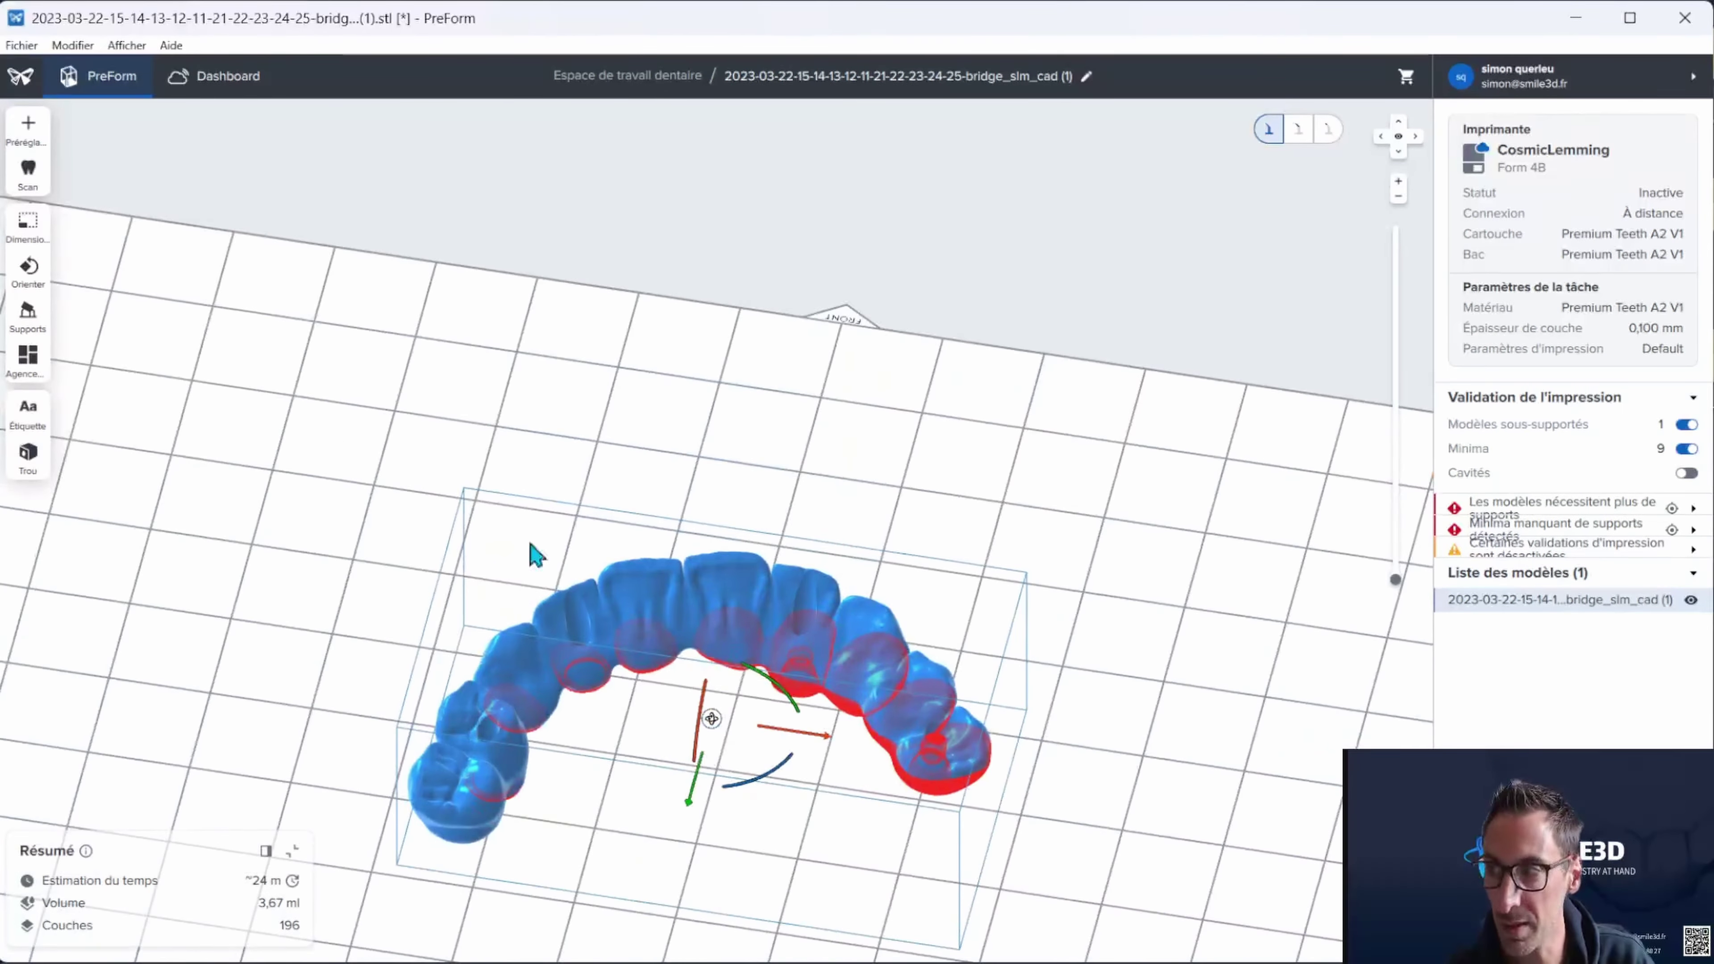
Examine the imported bridge from above and from the side, including its red areas that need supports
scroll(653, 693, "down", 9)
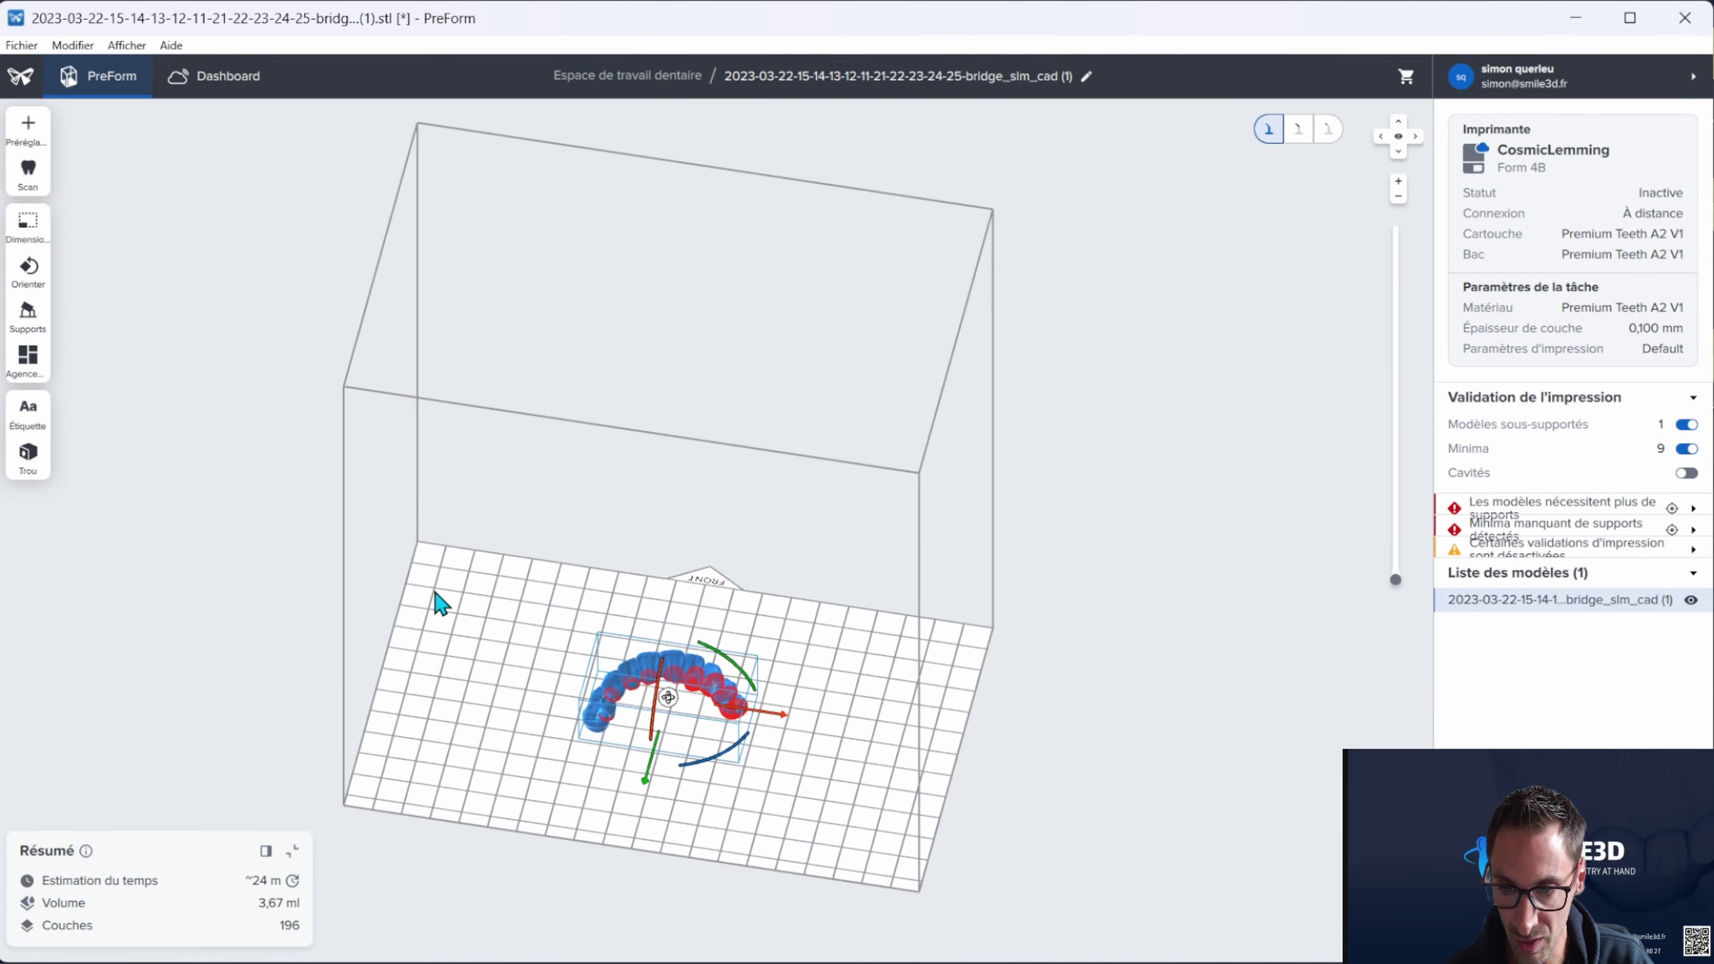
scroll(702, 773, "up", 6)
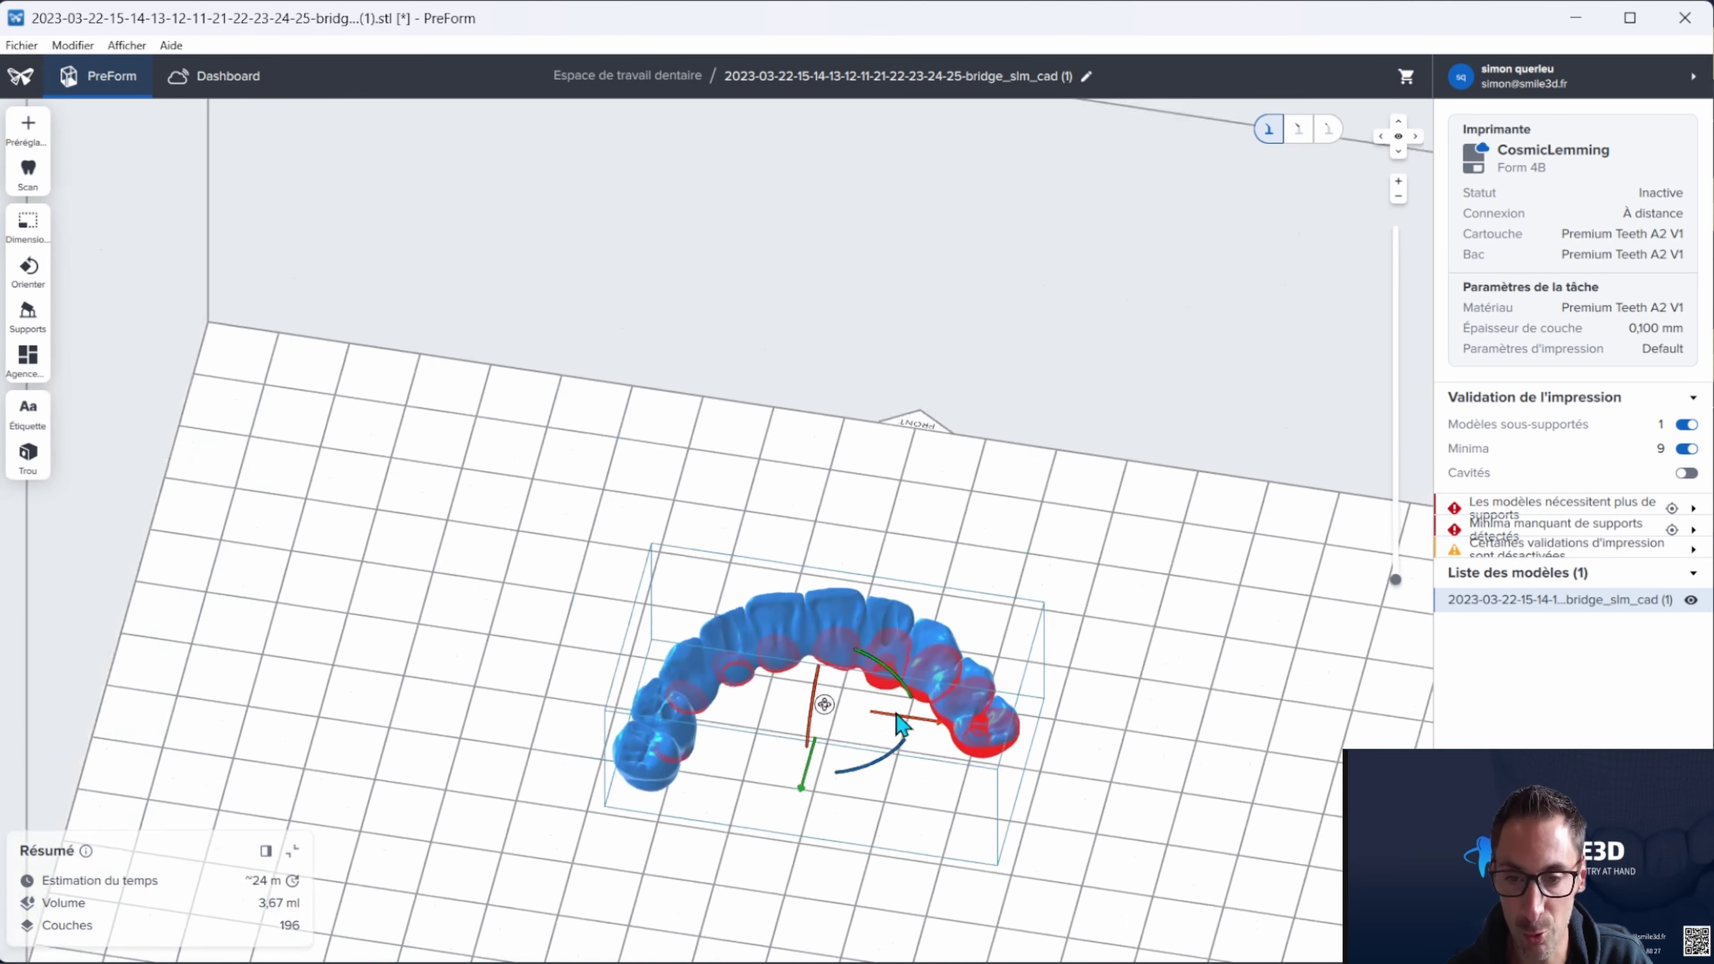
scroll(903, 726, "down", 5)
right_click_drag(903, 726, 1121, 800)
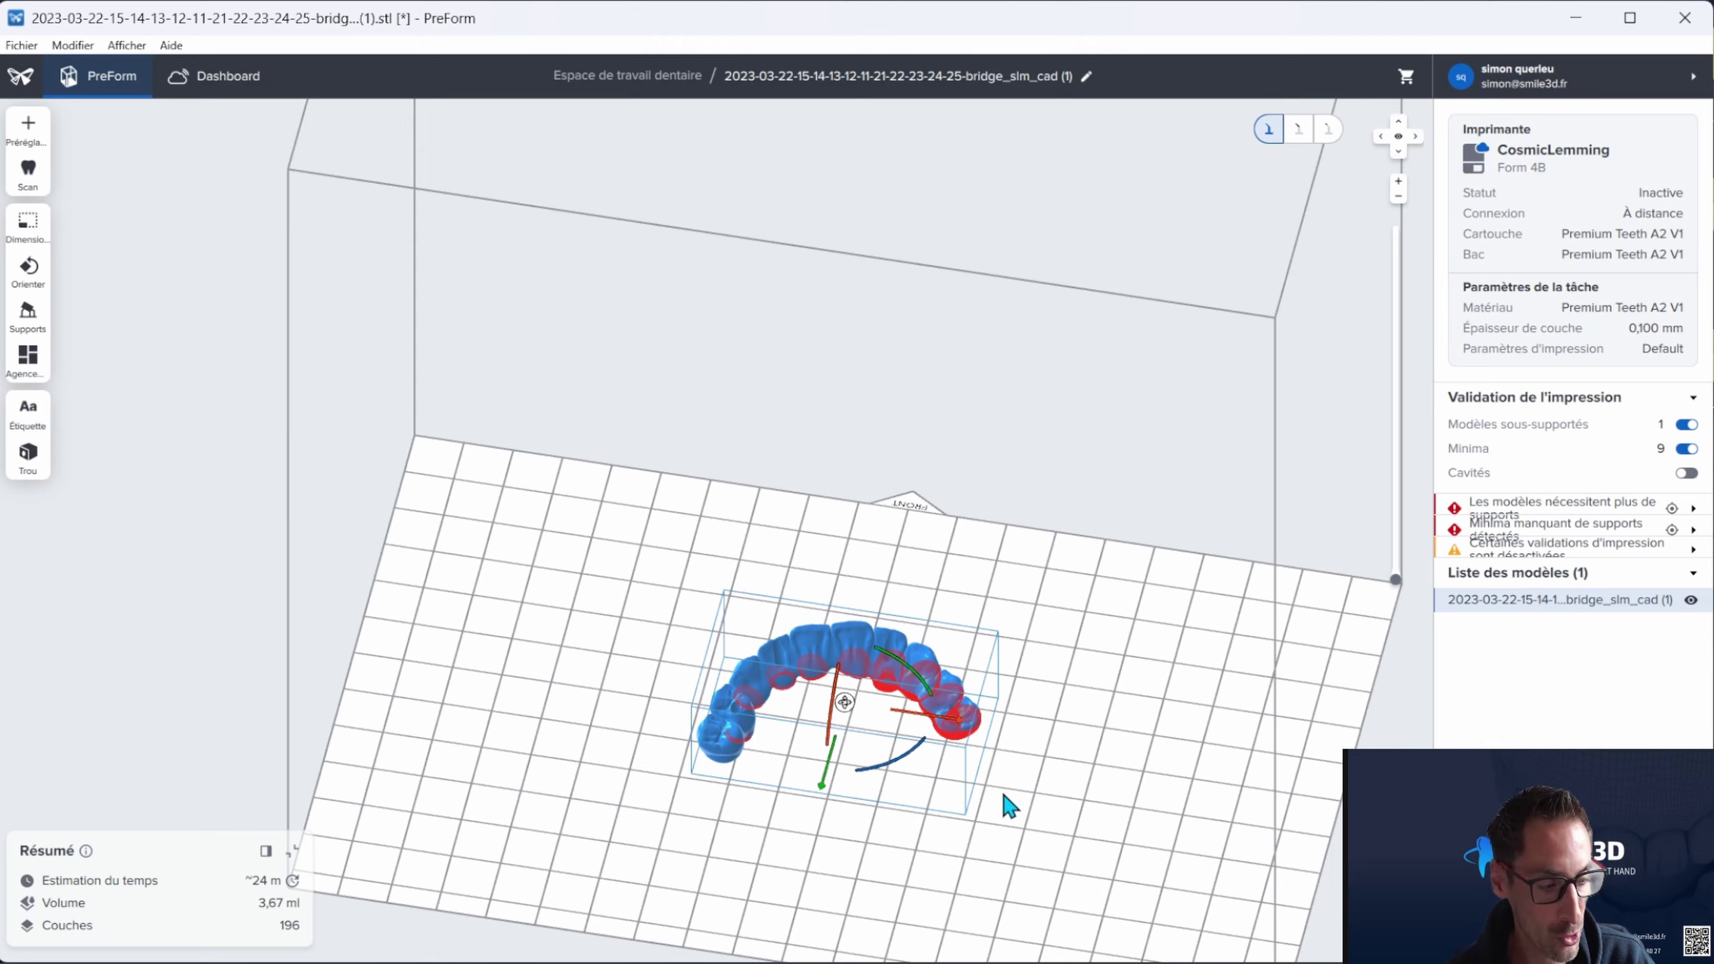
right_click_drag(1099, 866, 847, 692)
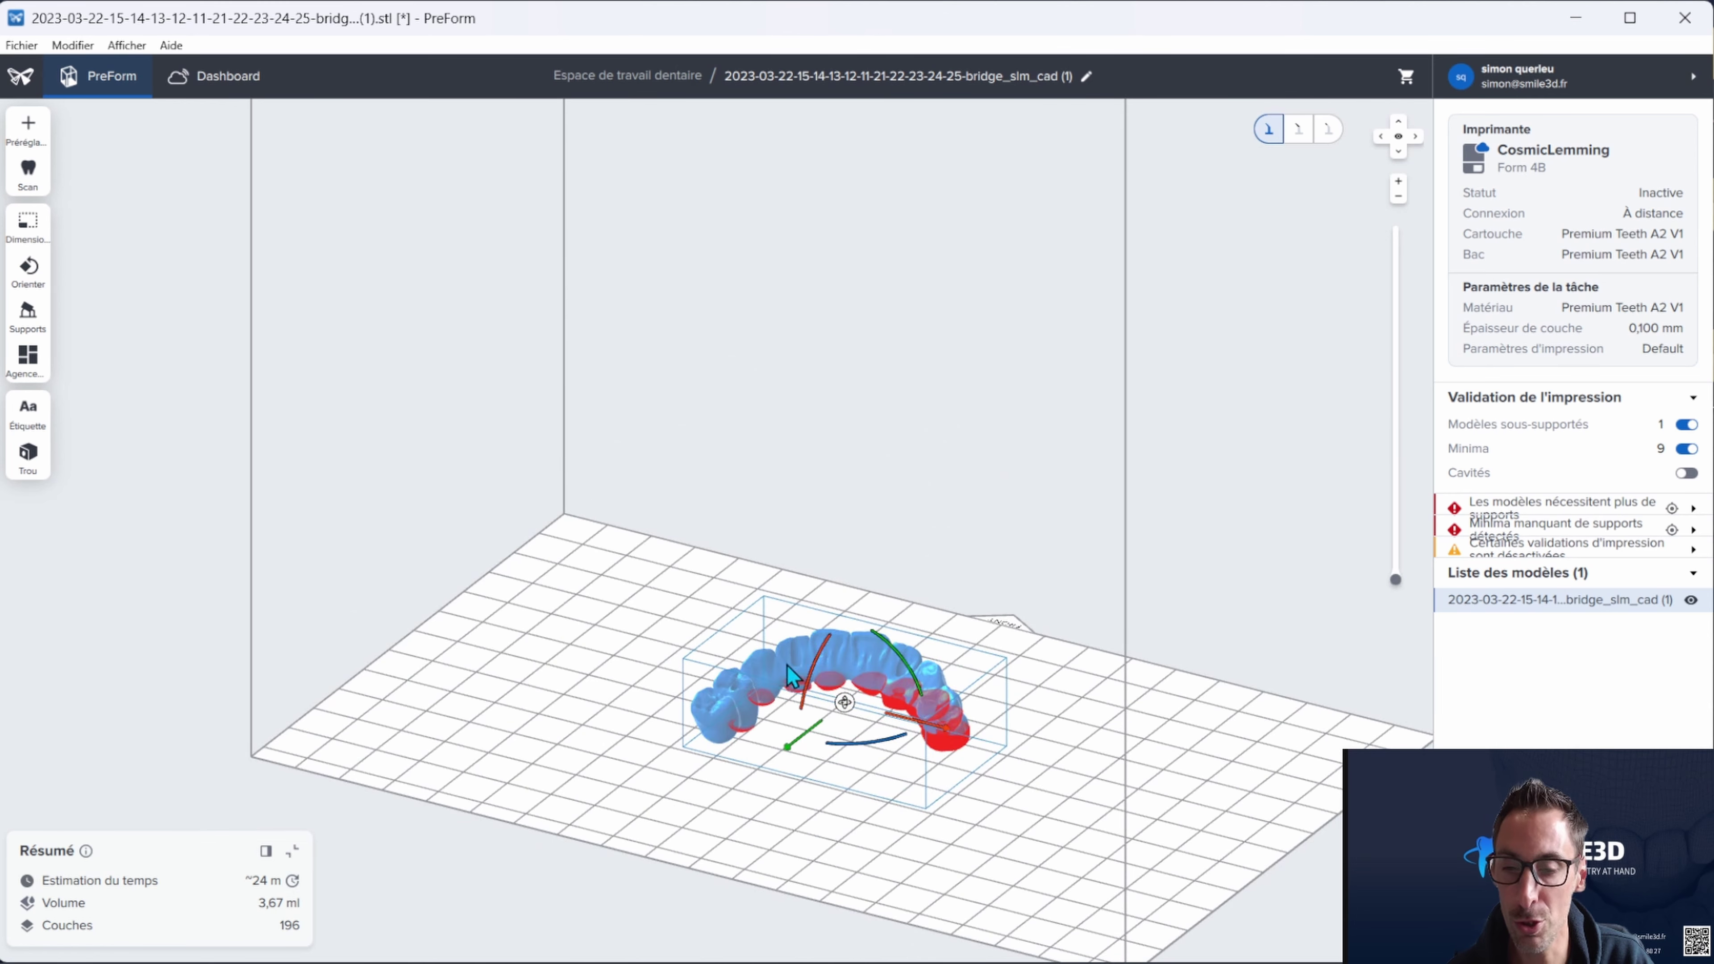
scroll(885, 665, "up", 2)
right_click_drag(1186, 640, 812, 594)
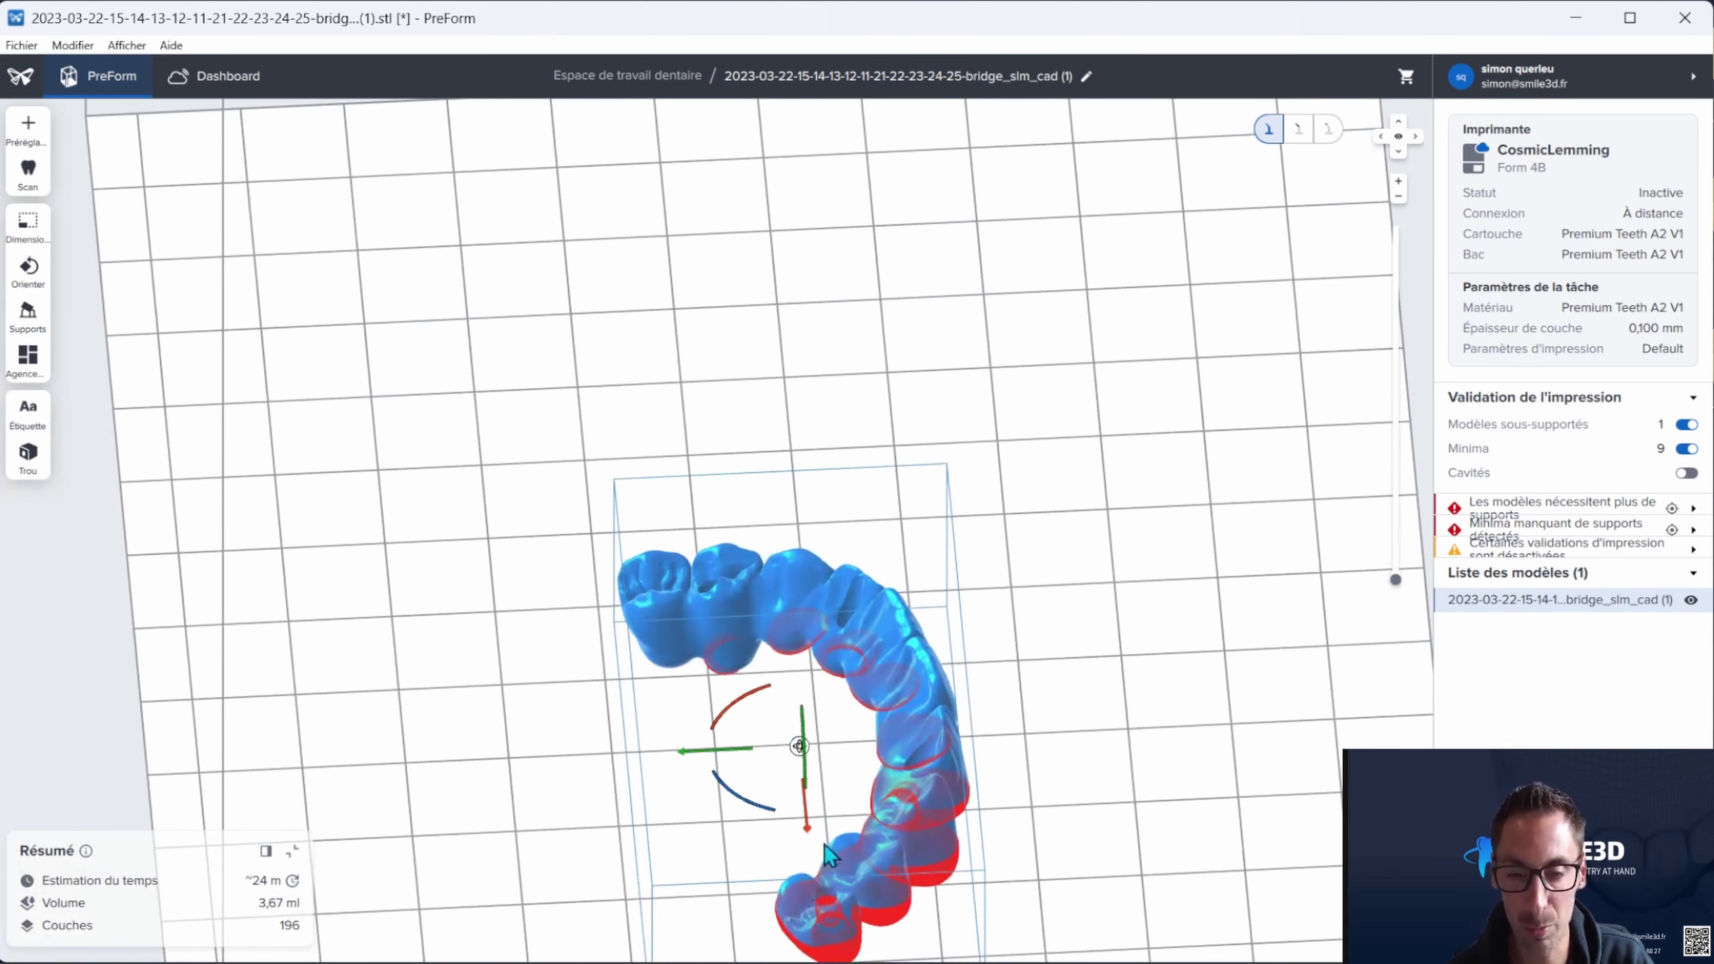
right_click_drag(680, 565, 628, 711)
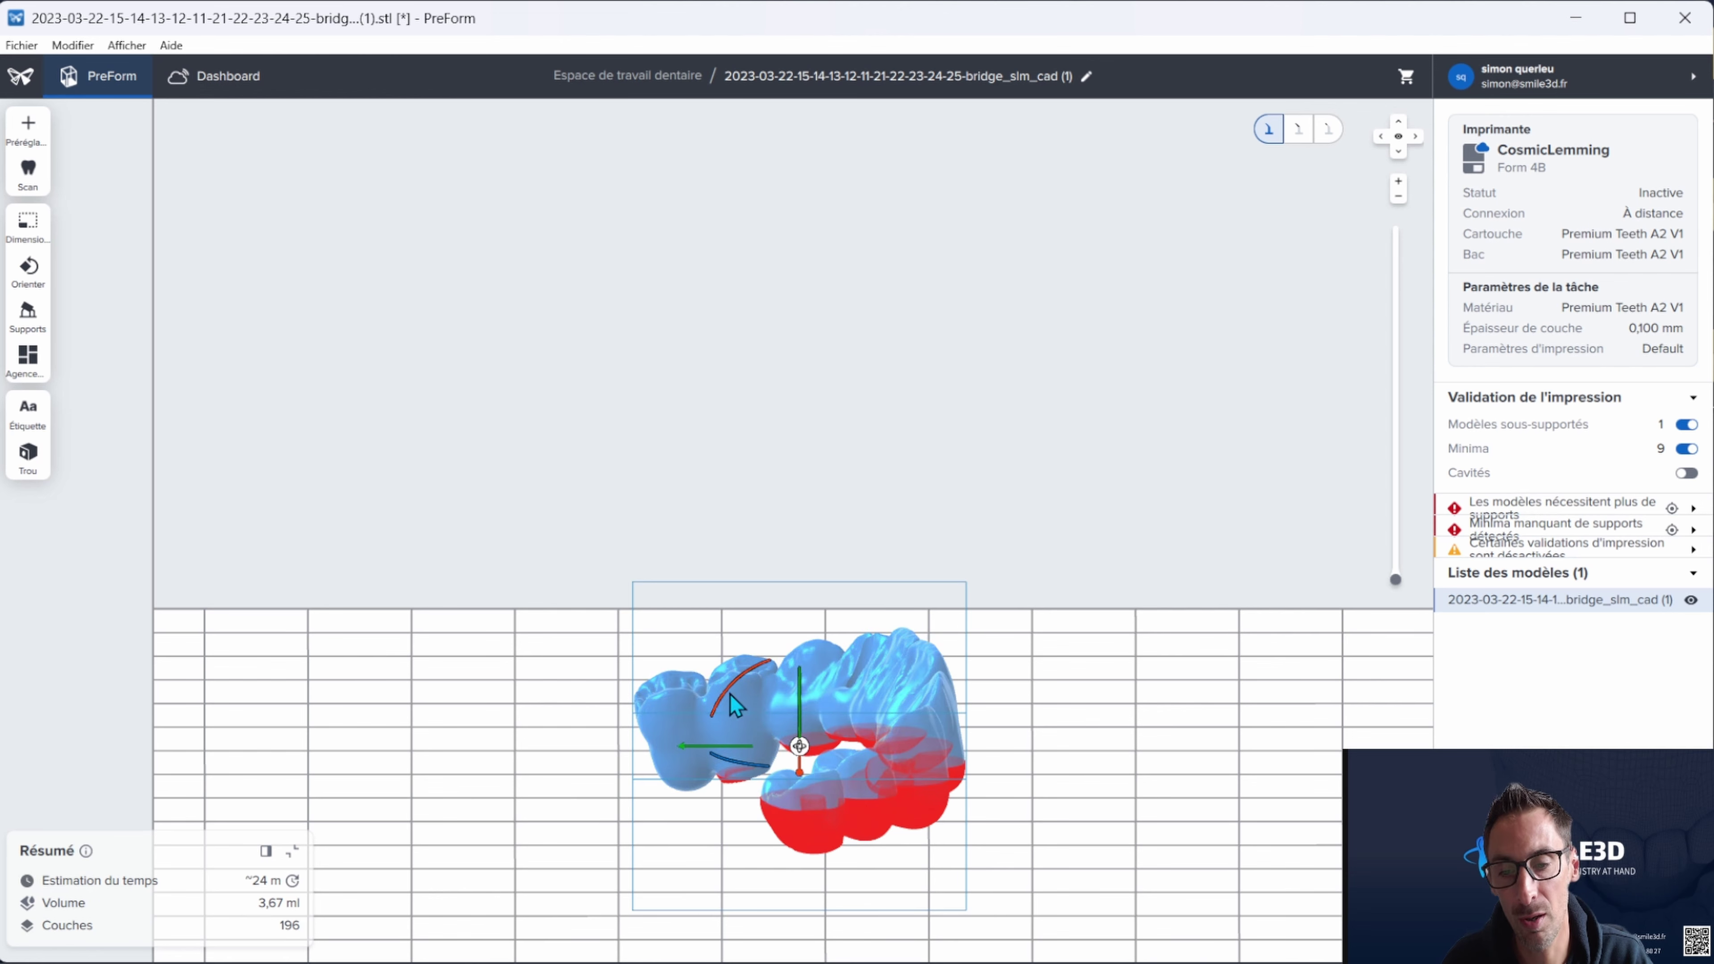
Rotate the dental bridge to flip it over so its occlusal side faces the build platform
left_click_drag(717, 699, 722, 698)
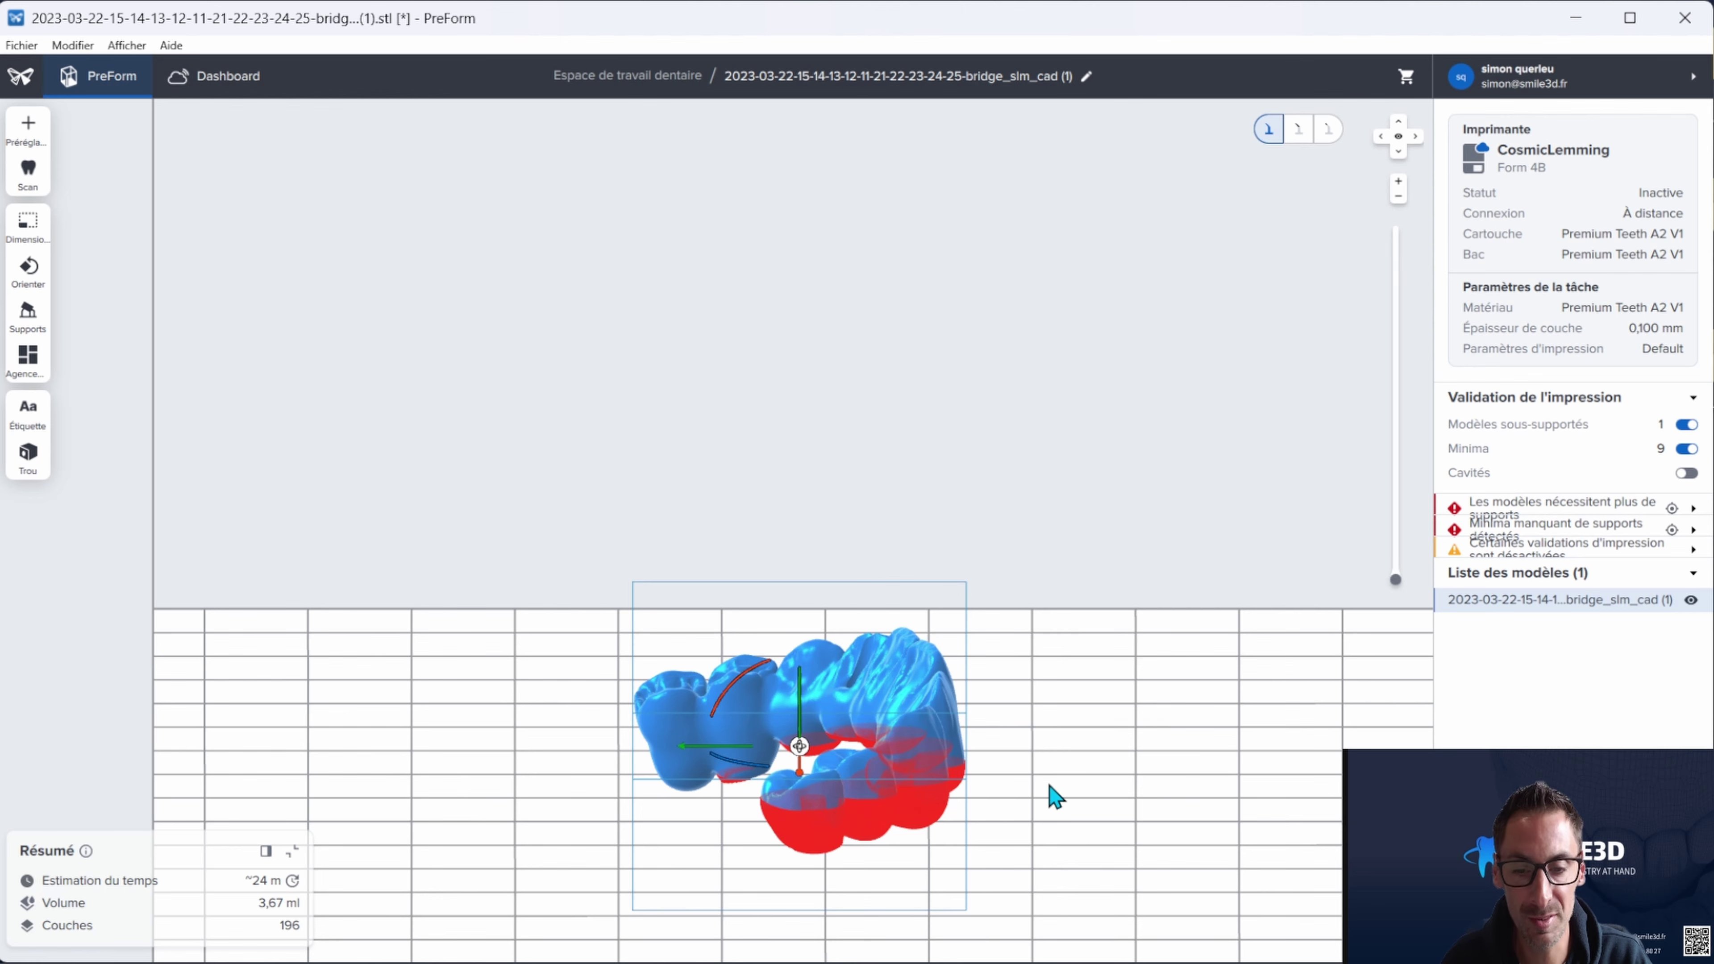
key("Home")
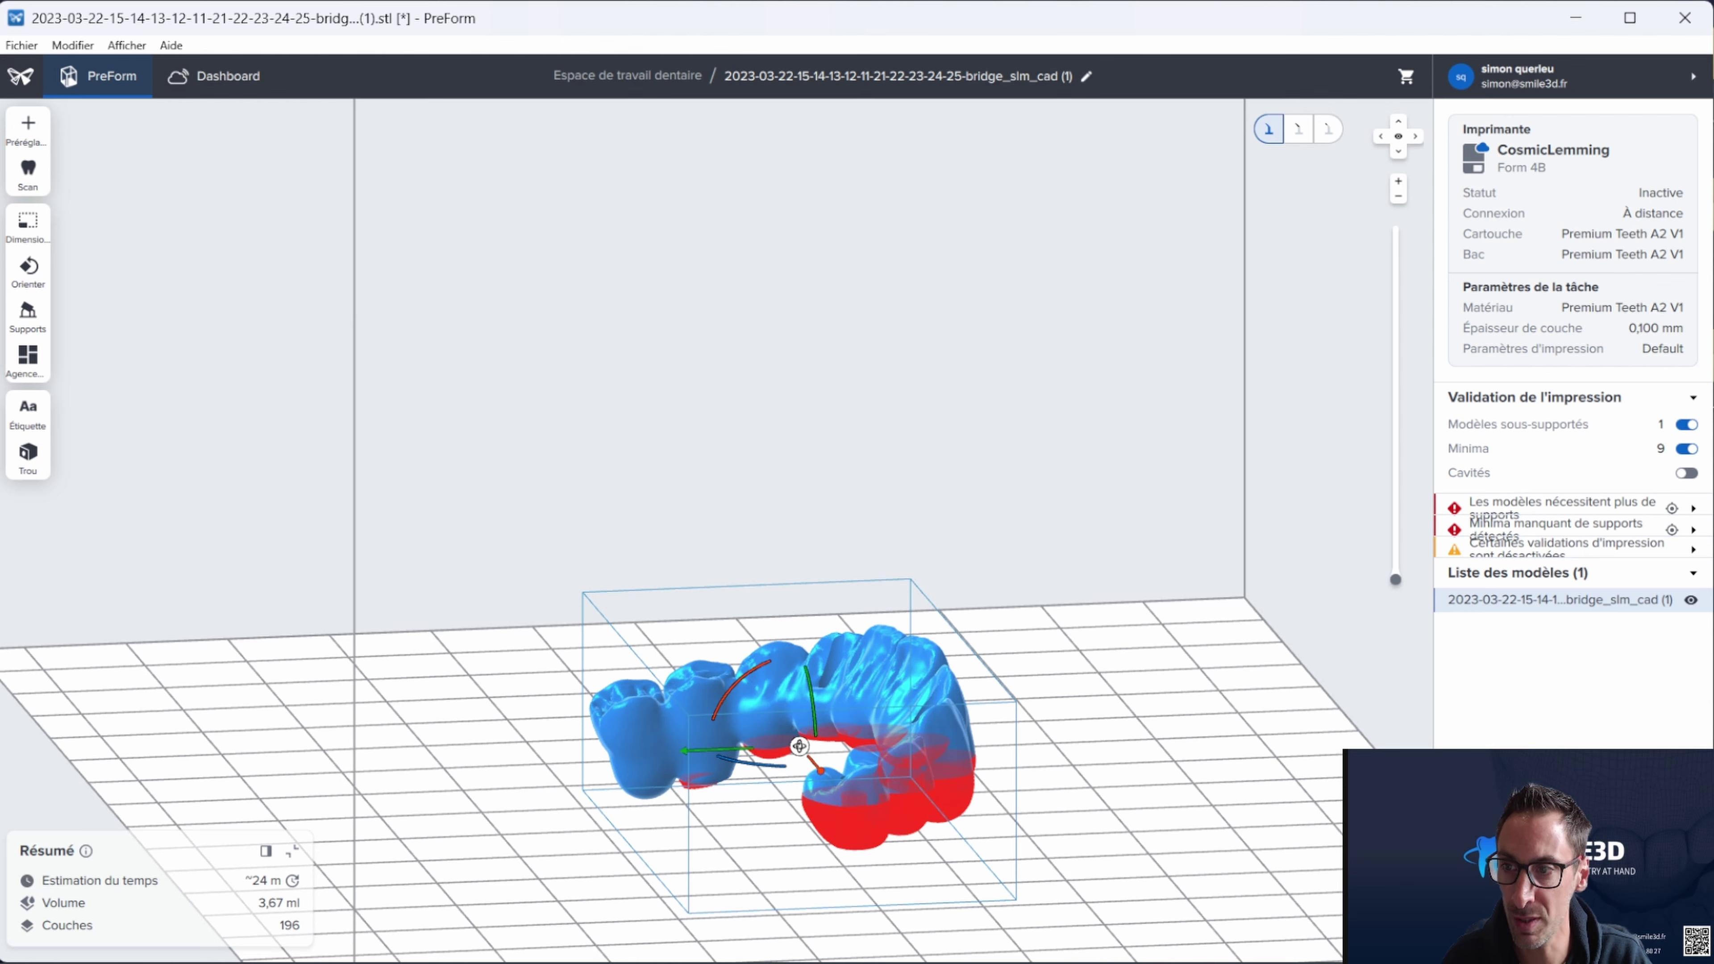
right_click_drag(1134, 717, 1117, 760)
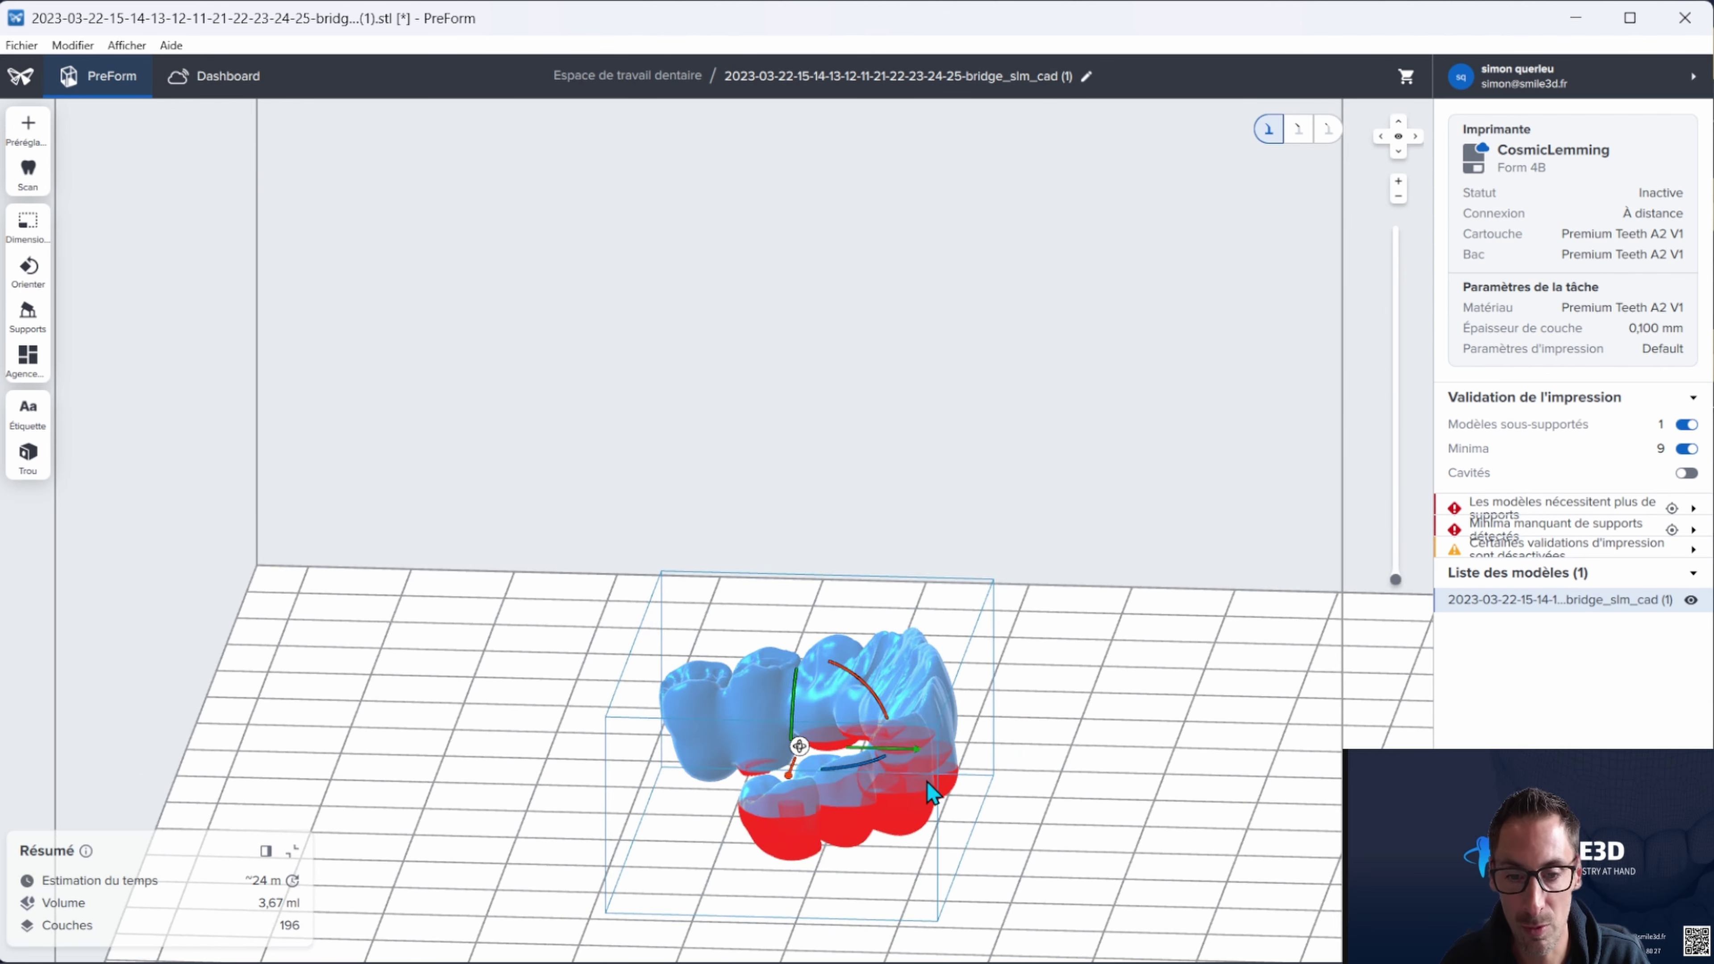
left_click(1063, 713)
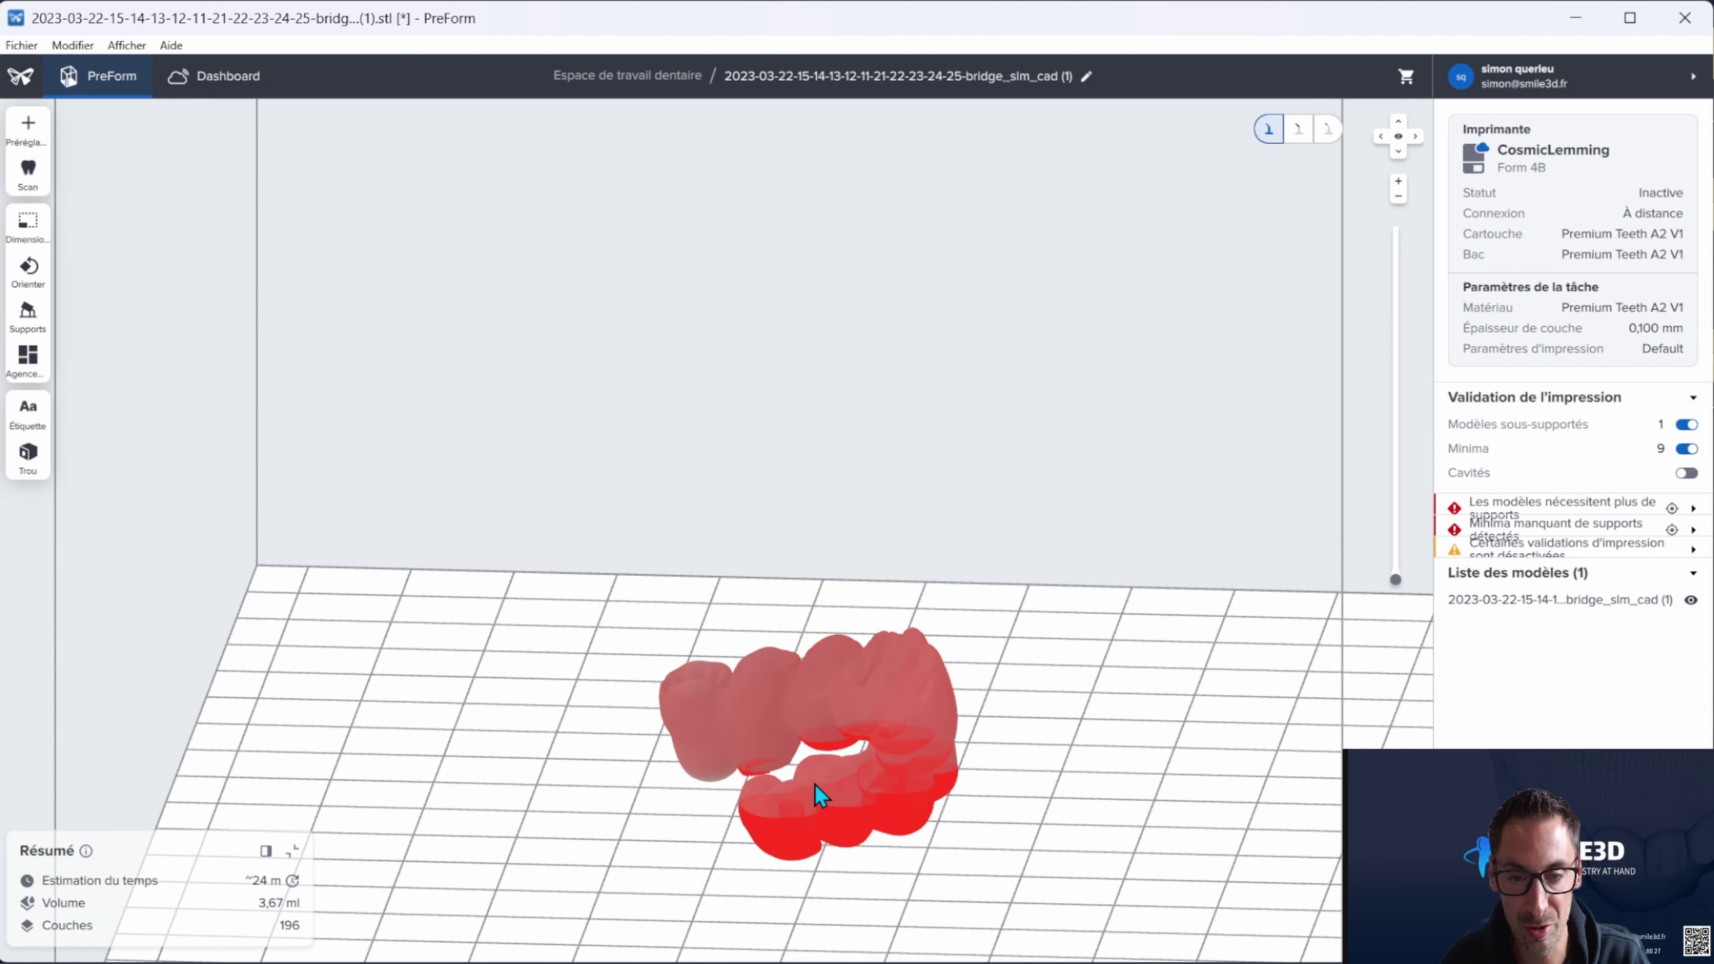
left_click(820, 800)
right_click_drag(1151, 768, 1158, 723)
left_click_drag(880, 699, 658, 756)
right_click_drag(1034, 789, 730, 721)
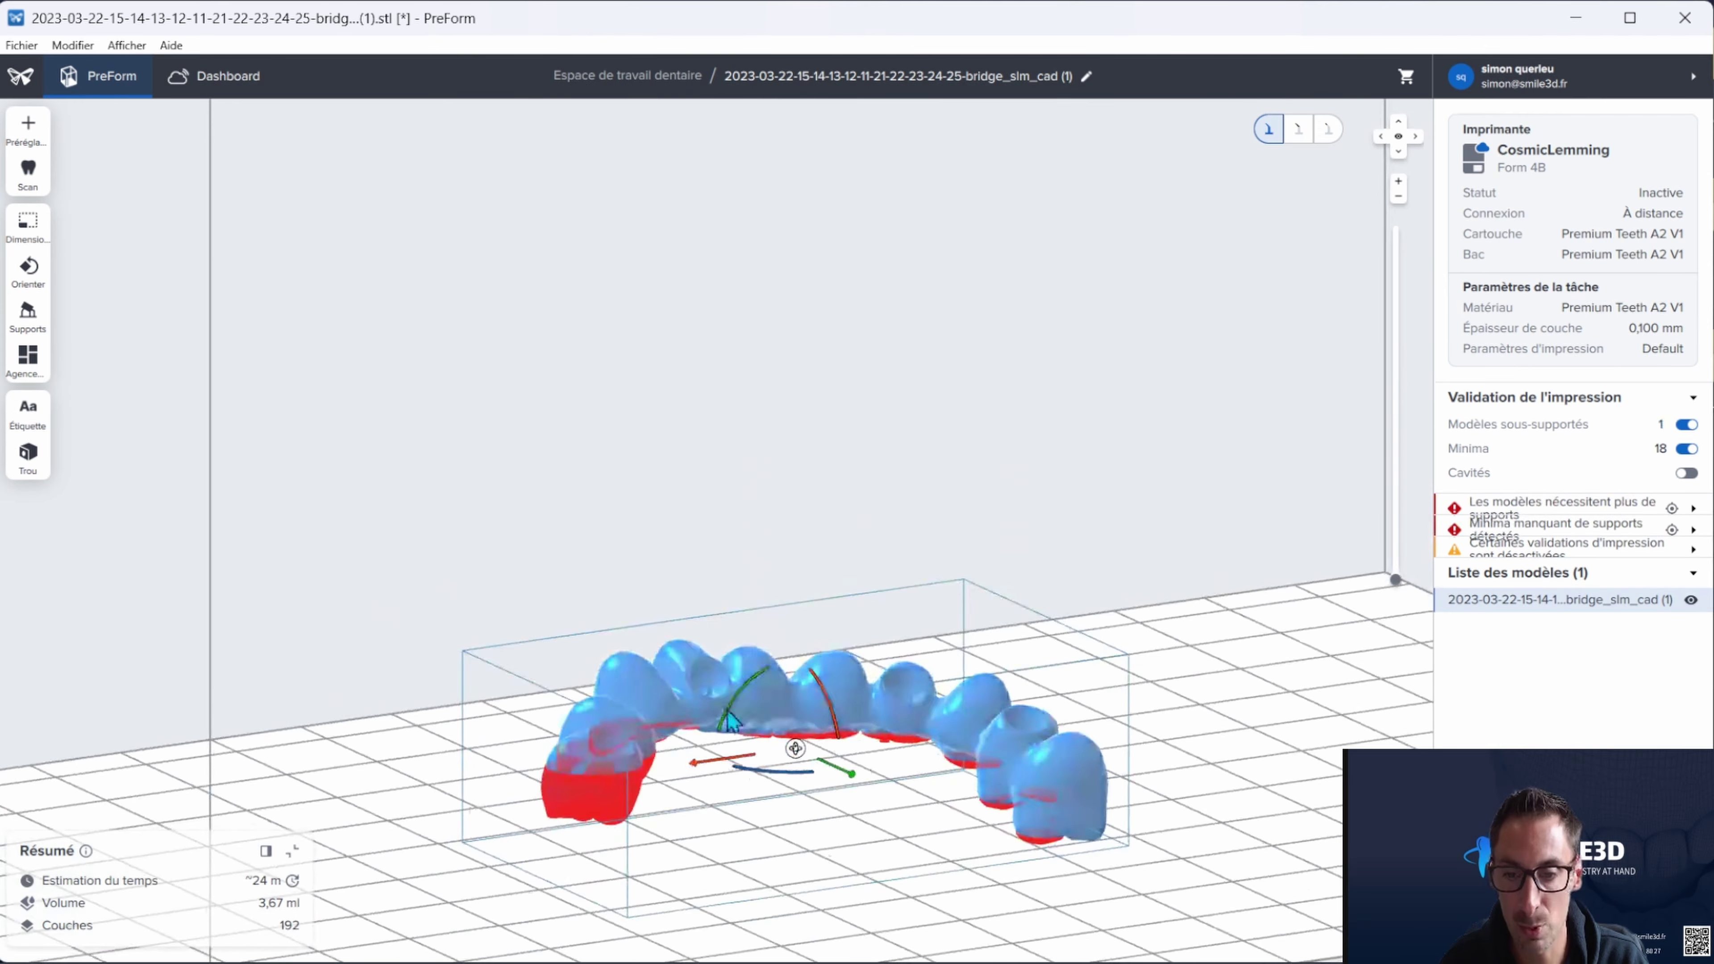
Fine-tune the flipped bridge's tilt so the arch lies roughly level with the build platform
left_click_drag(743, 681, 734, 693)
right_click_drag(815, 907, 731, 690)
left_click_drag(750, 693, 742, 716)
right_click_drag(810, 878, 844, 742)
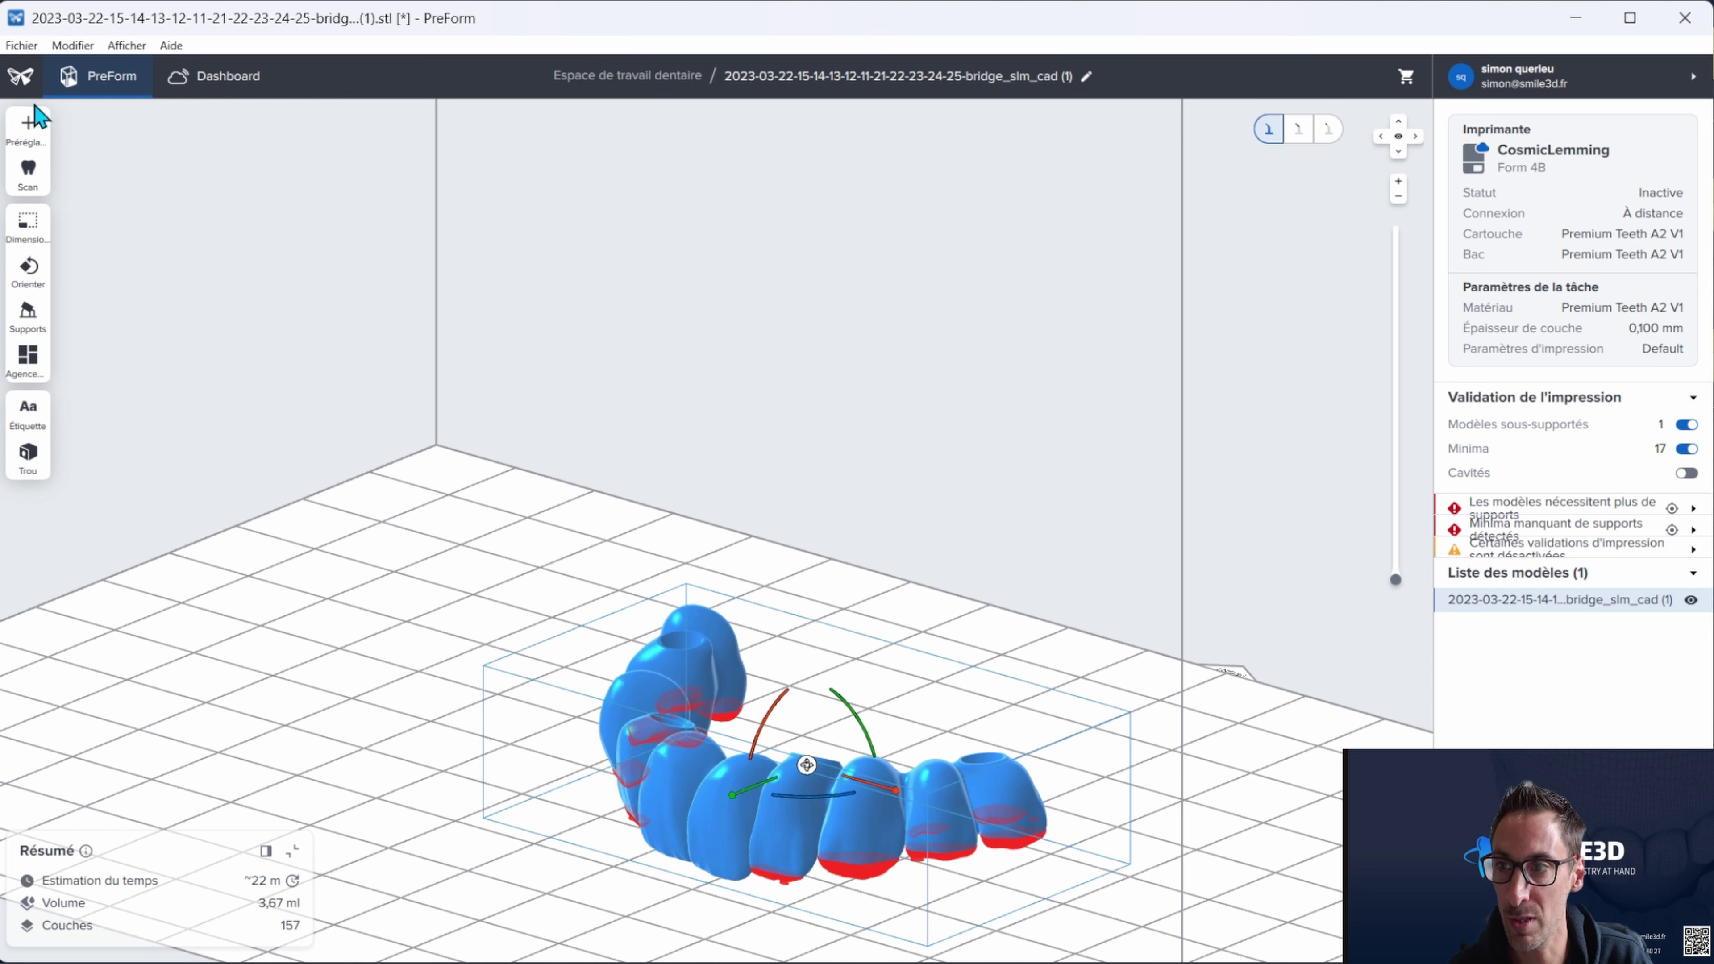
Generate automatic supports for the bridge with a full base, density 1,00 and 0,55 mm contact points, and inspect them
left_click(44, 323)
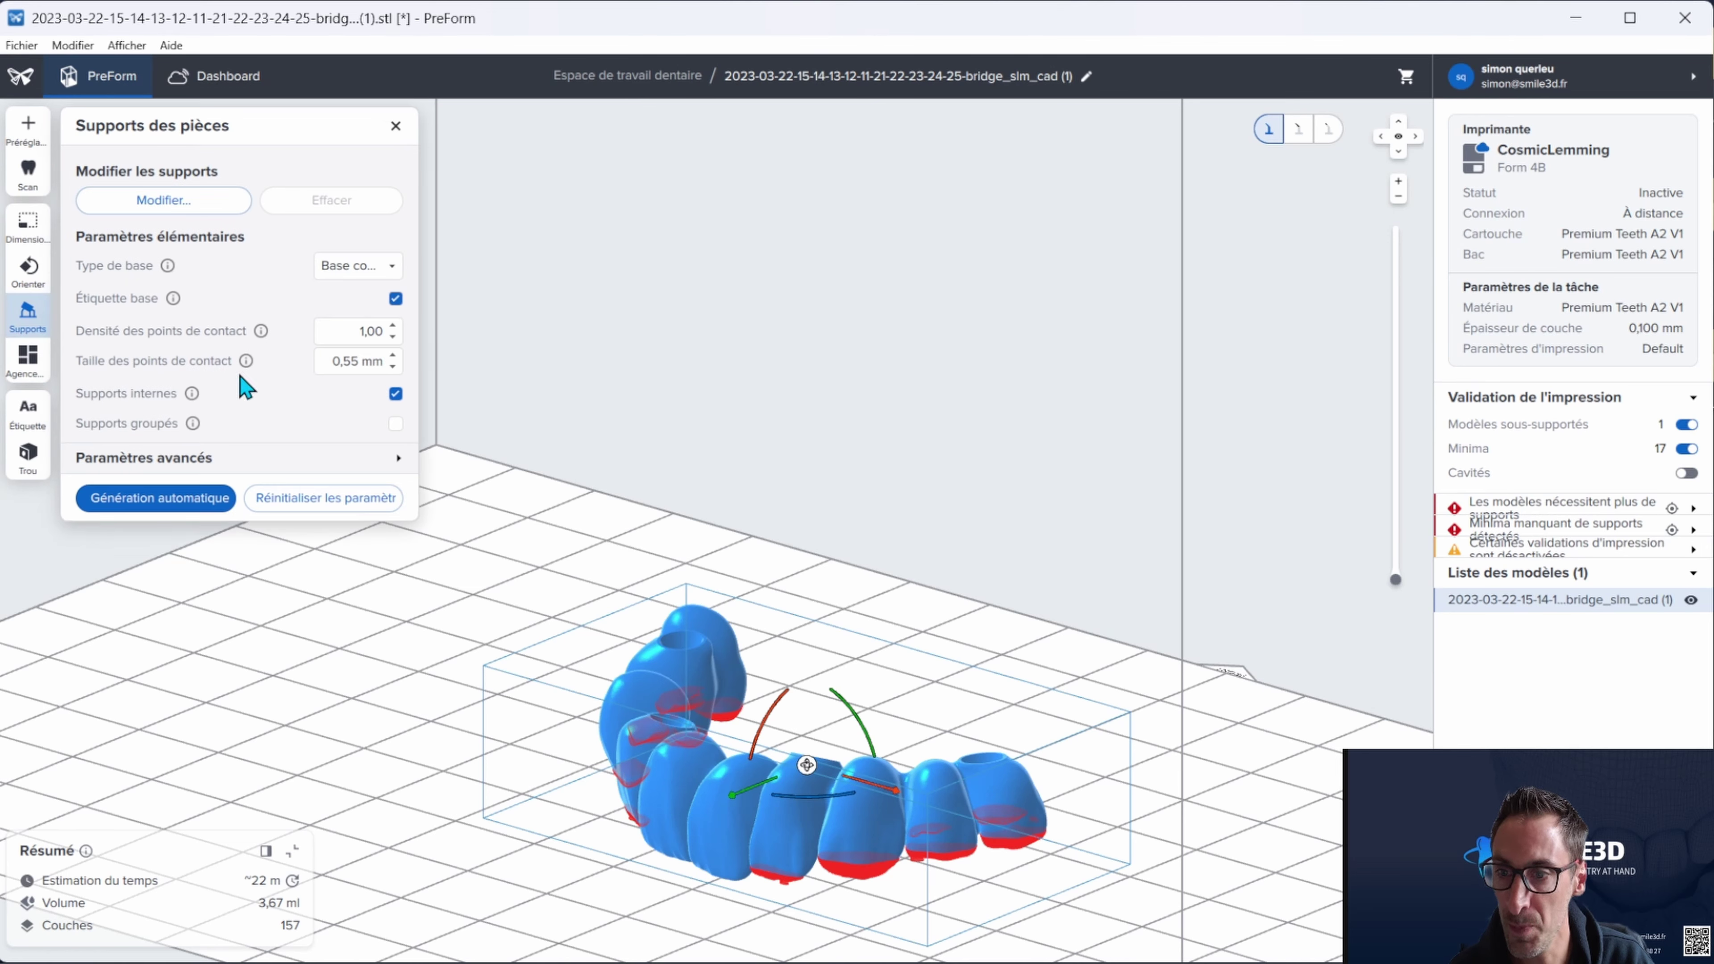
left_click(160, 498)
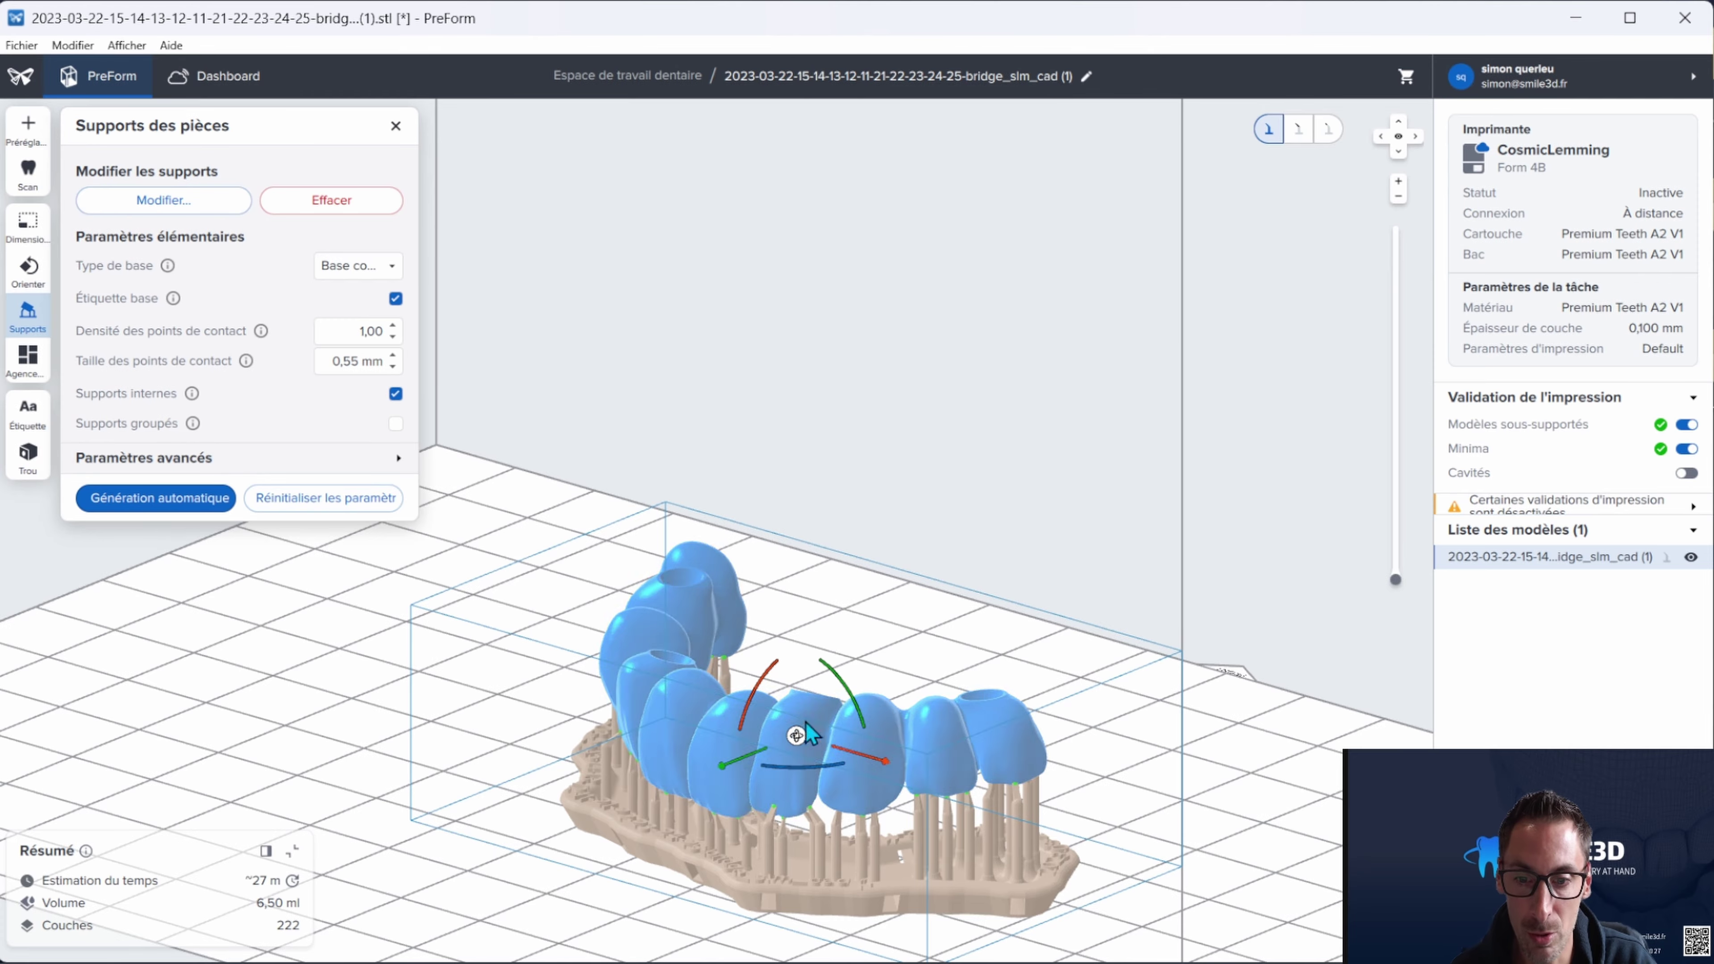
right_click_drag(1213, 760, 195, 882)
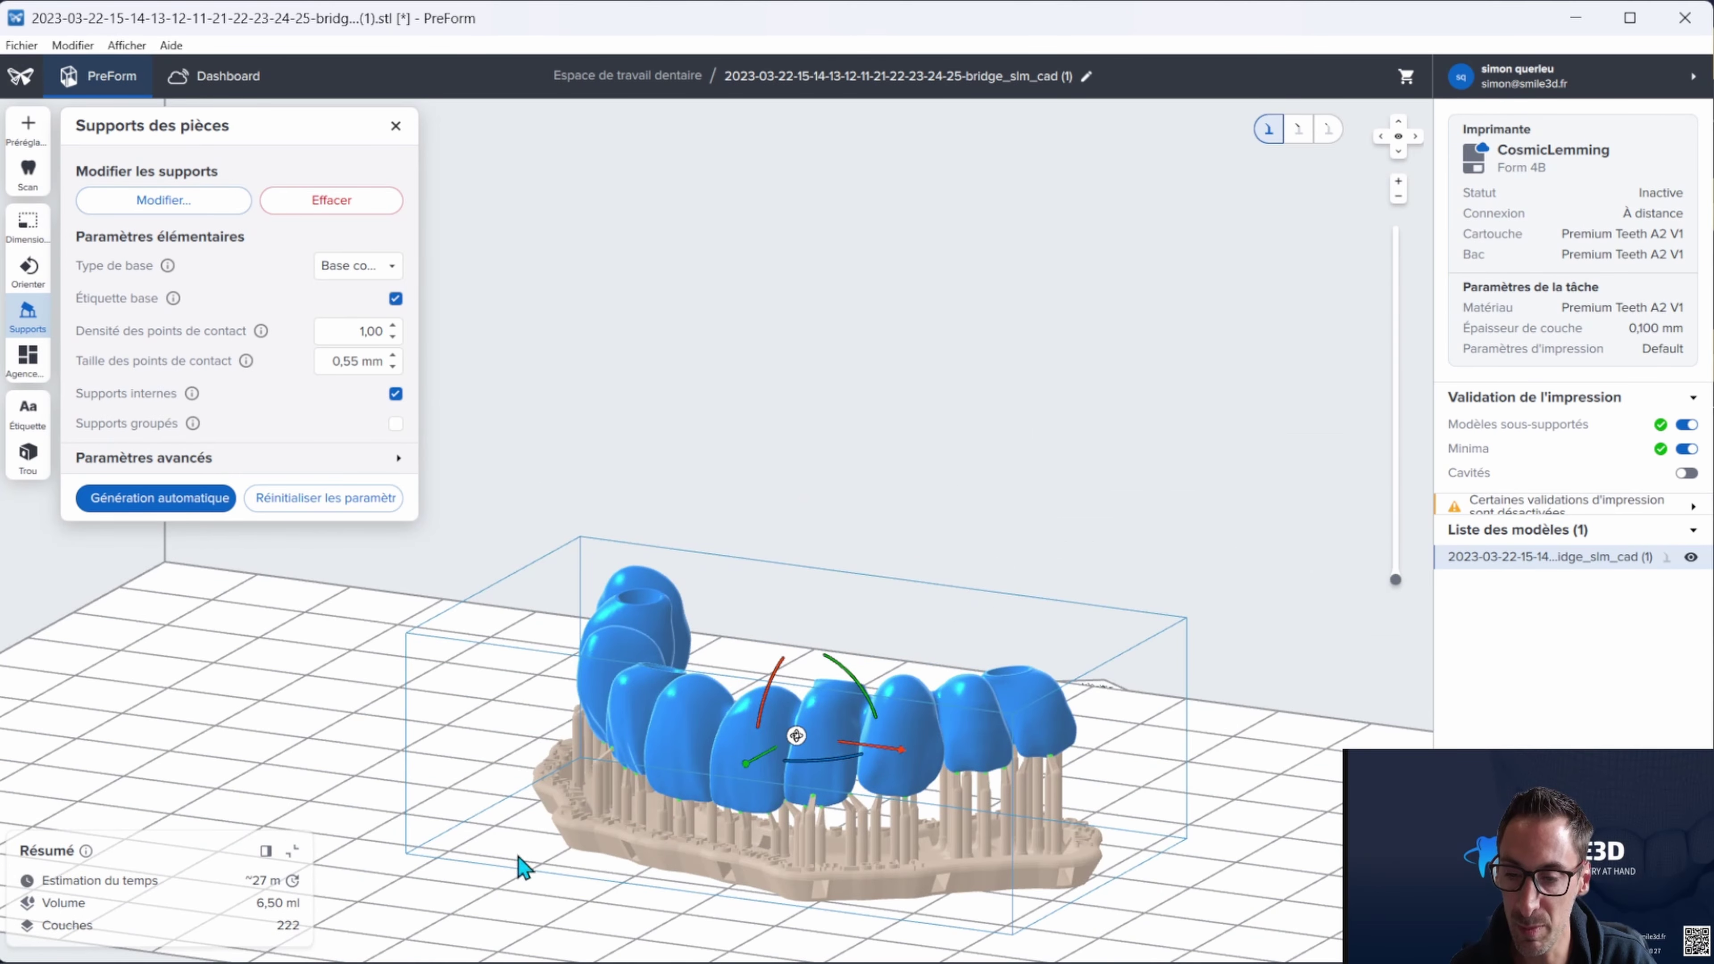
right_click_drag(702, 902, 643, 919)
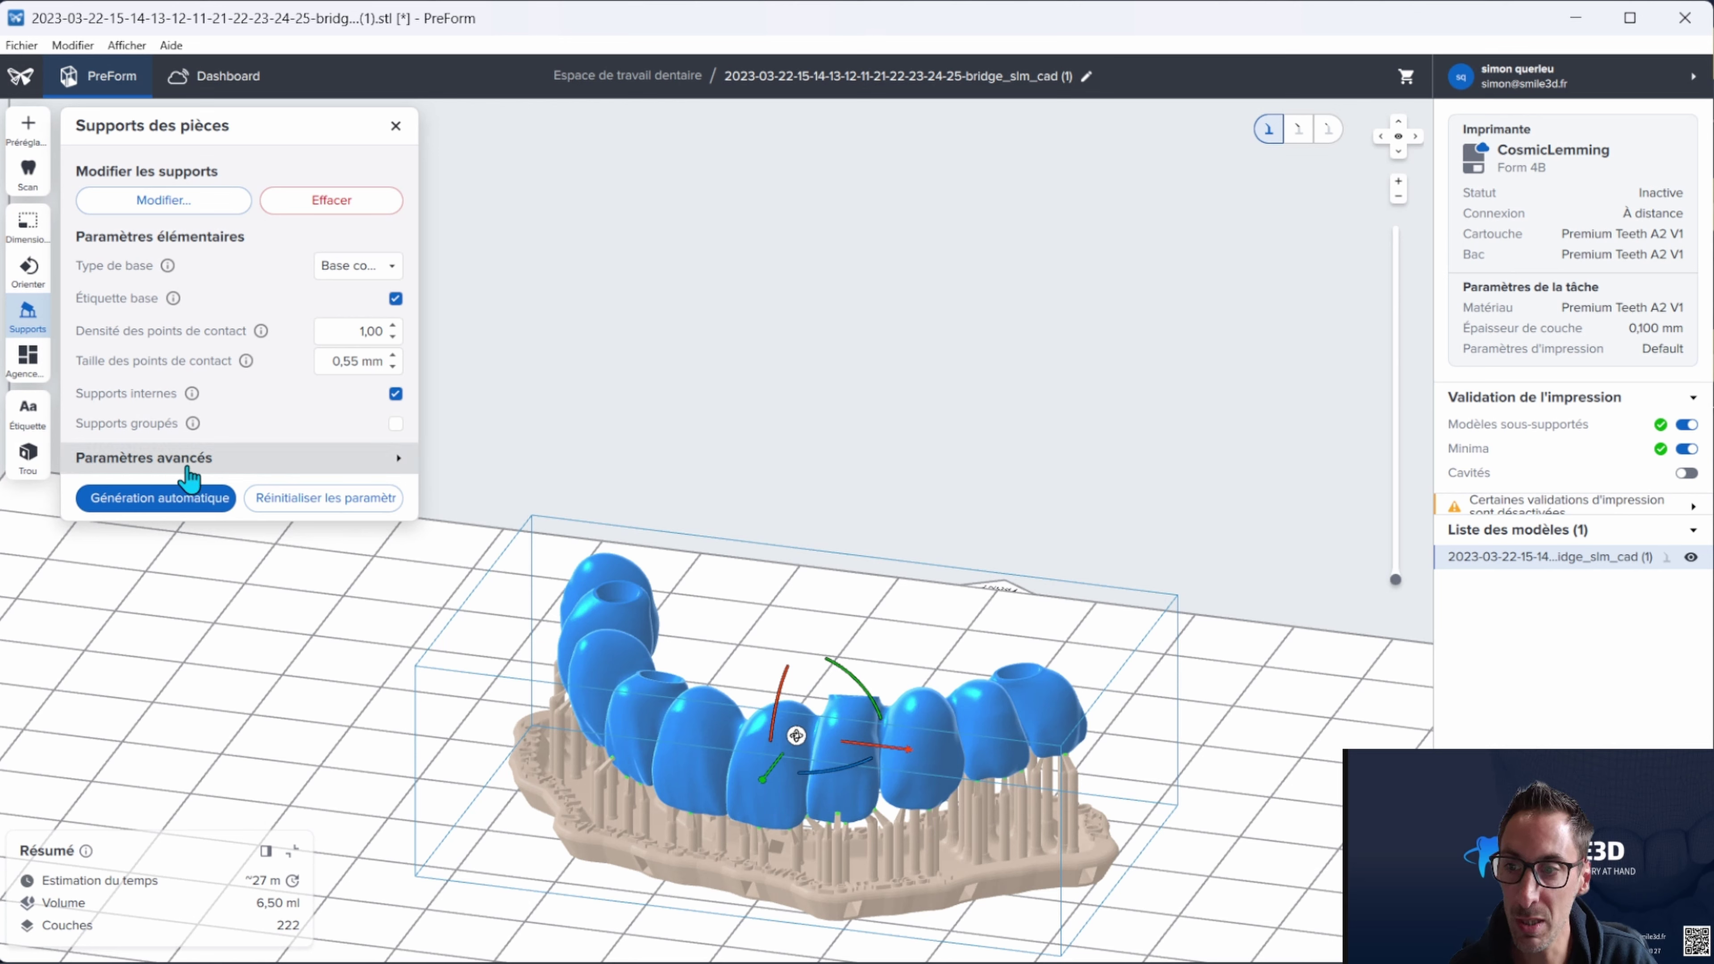
Set the supports' height above the base to 3,50 mm in the advanced settings, regenerate them and inspect the result
left_click(398, 465)
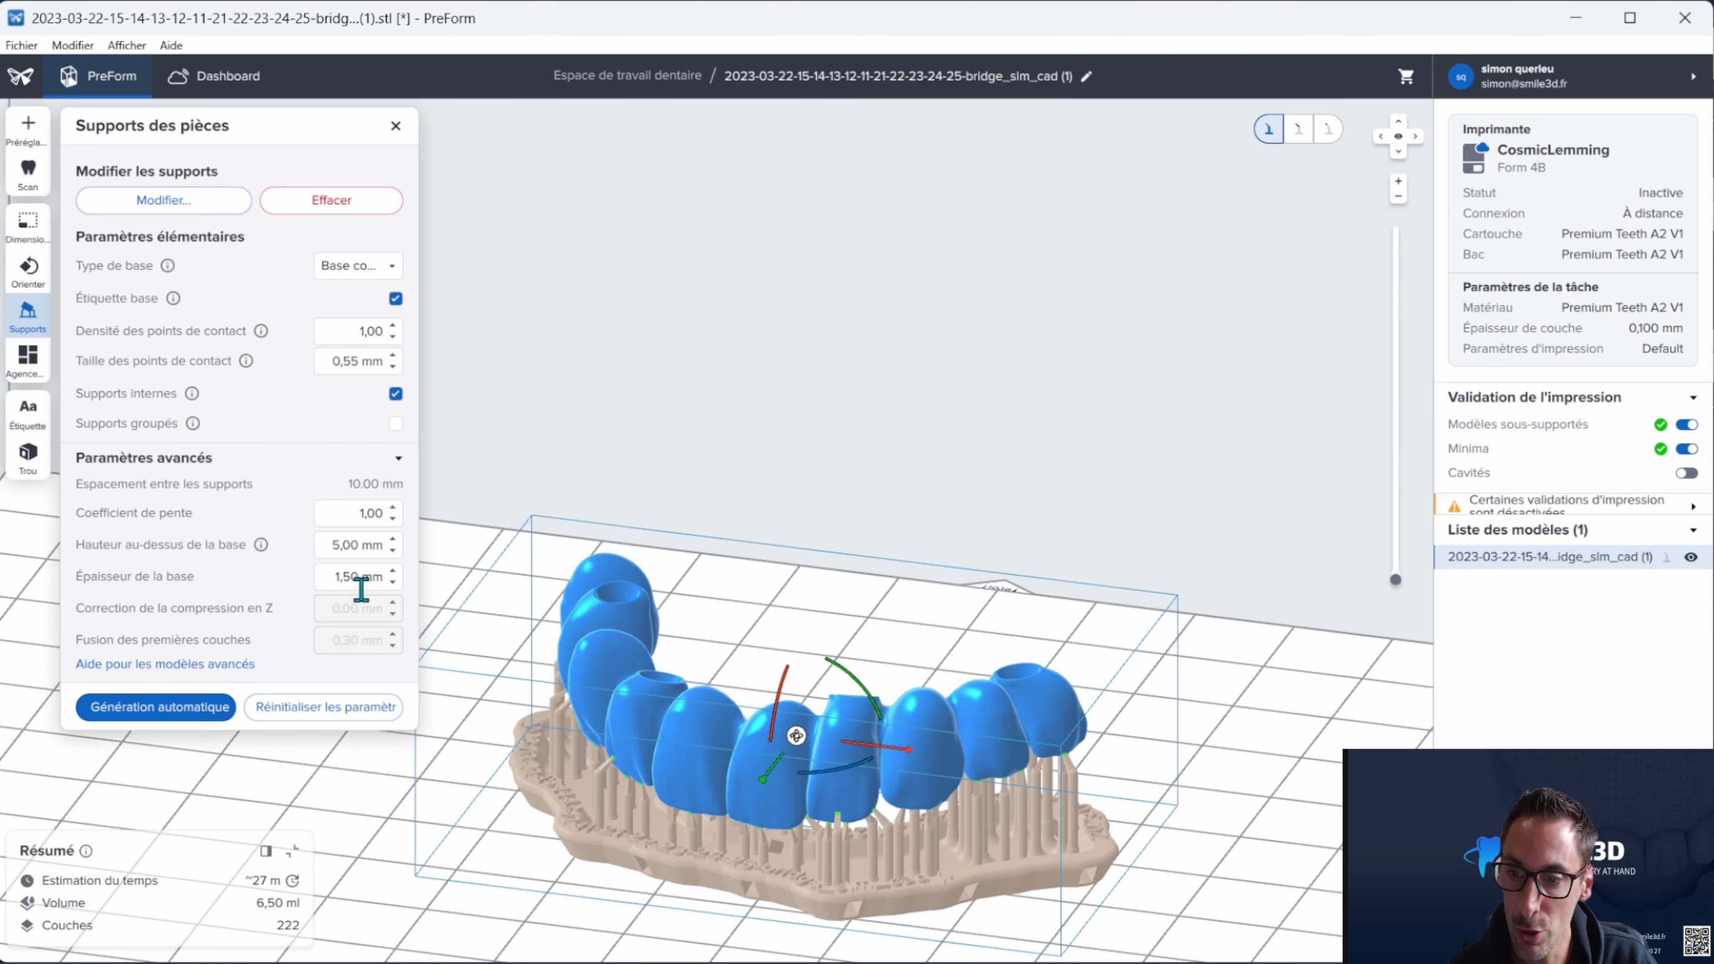
mouse_move(260, 552)
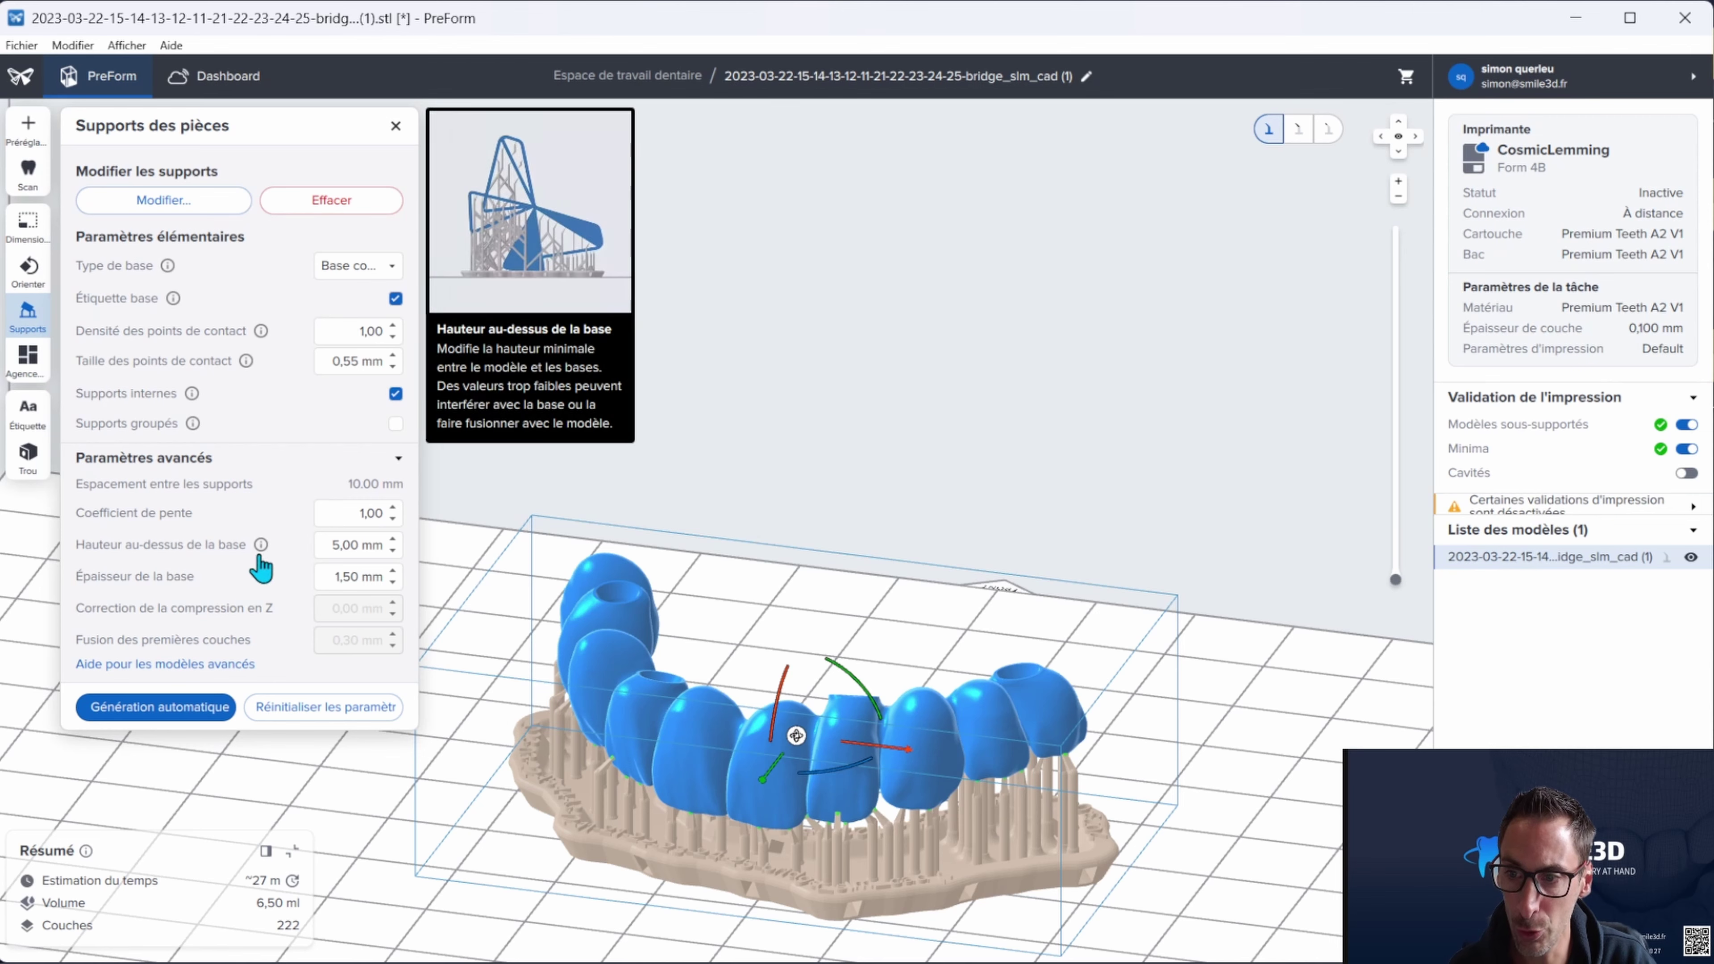
left_click(392, 554)
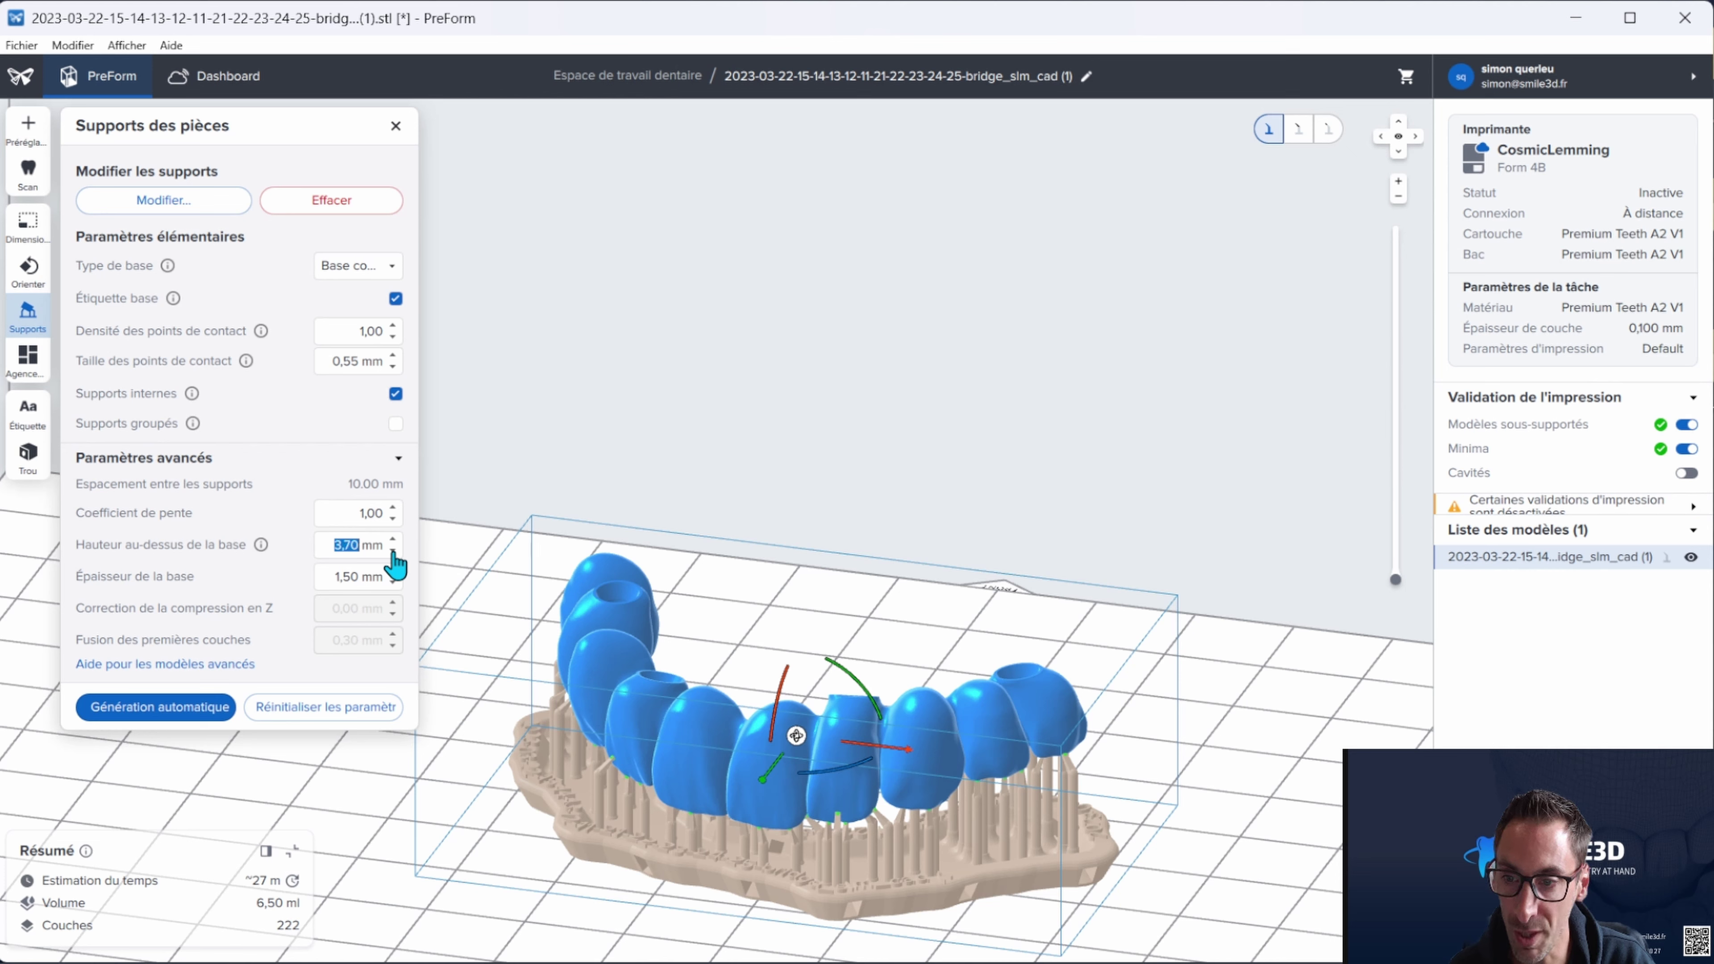
left_click(393, 539)
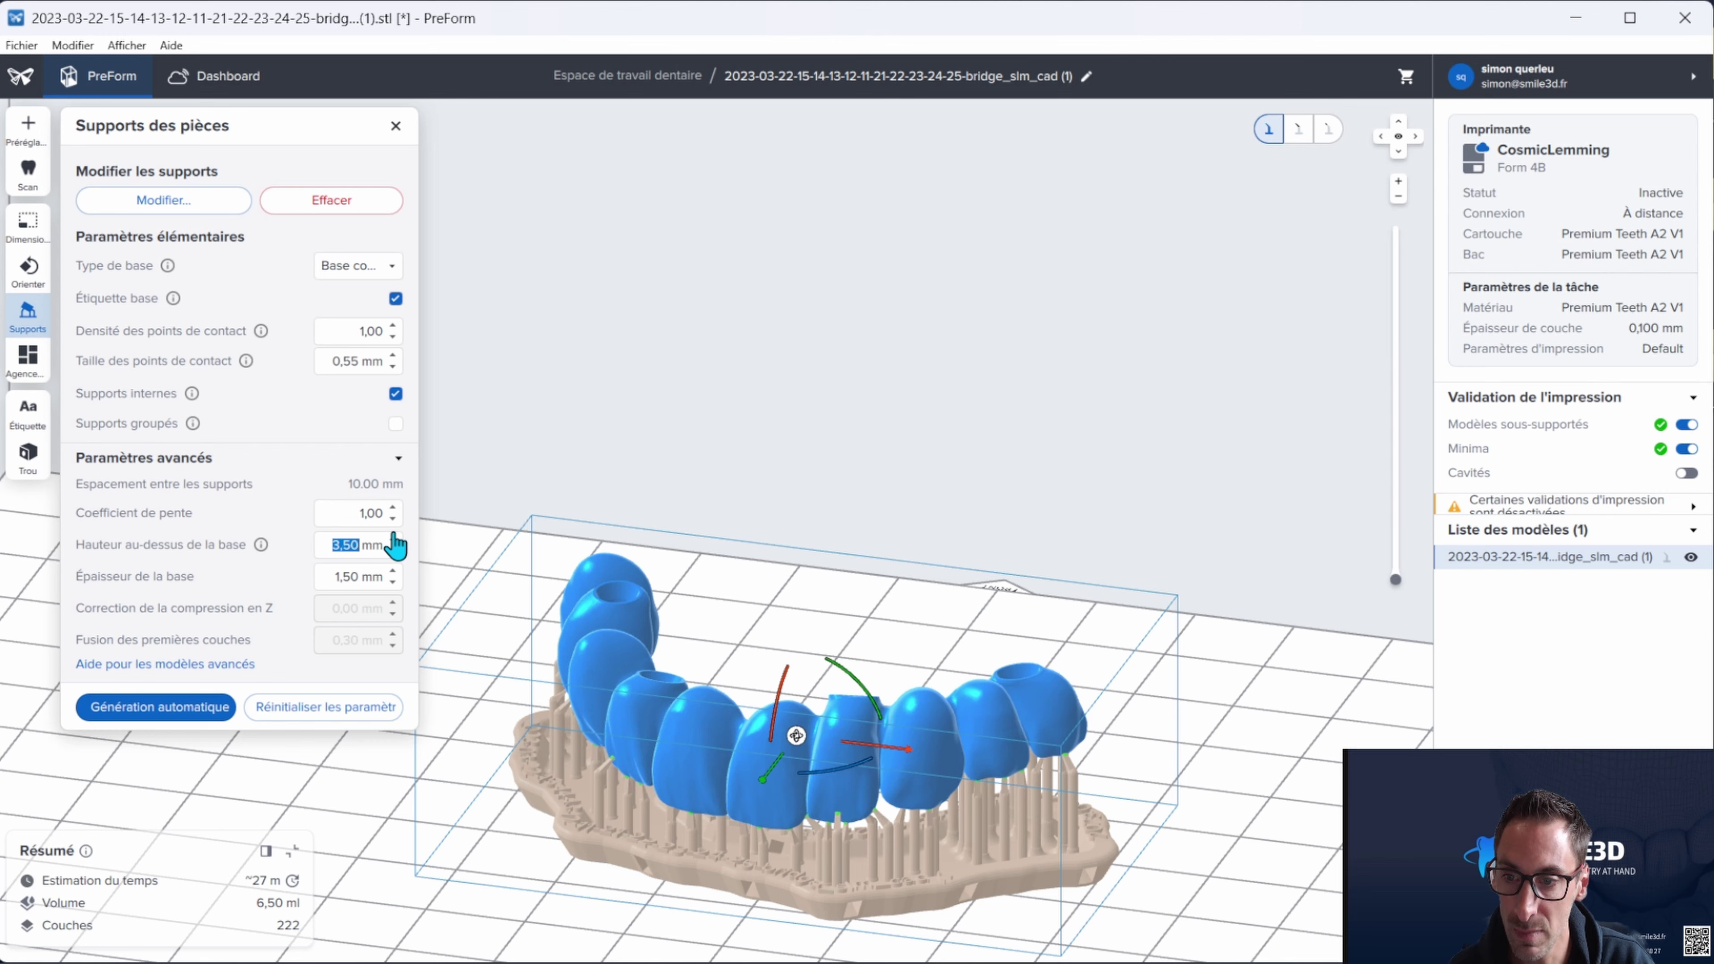
left_click(137, 706)
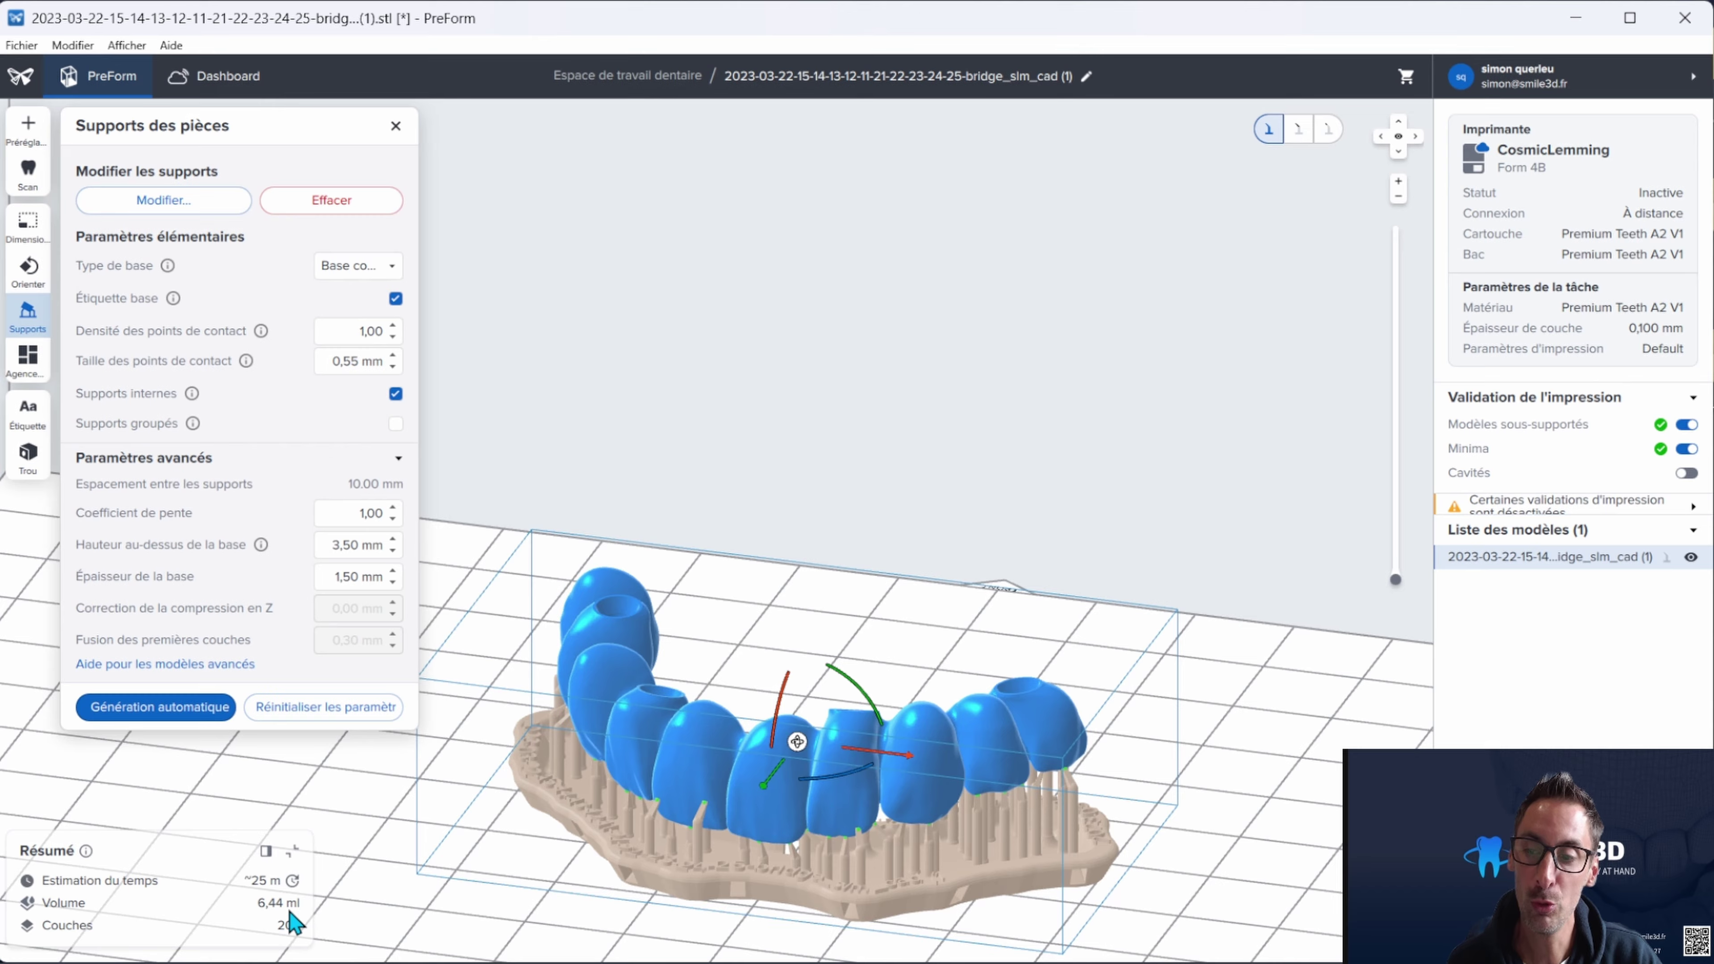
right_click_drag(594, 838, 678, 847)
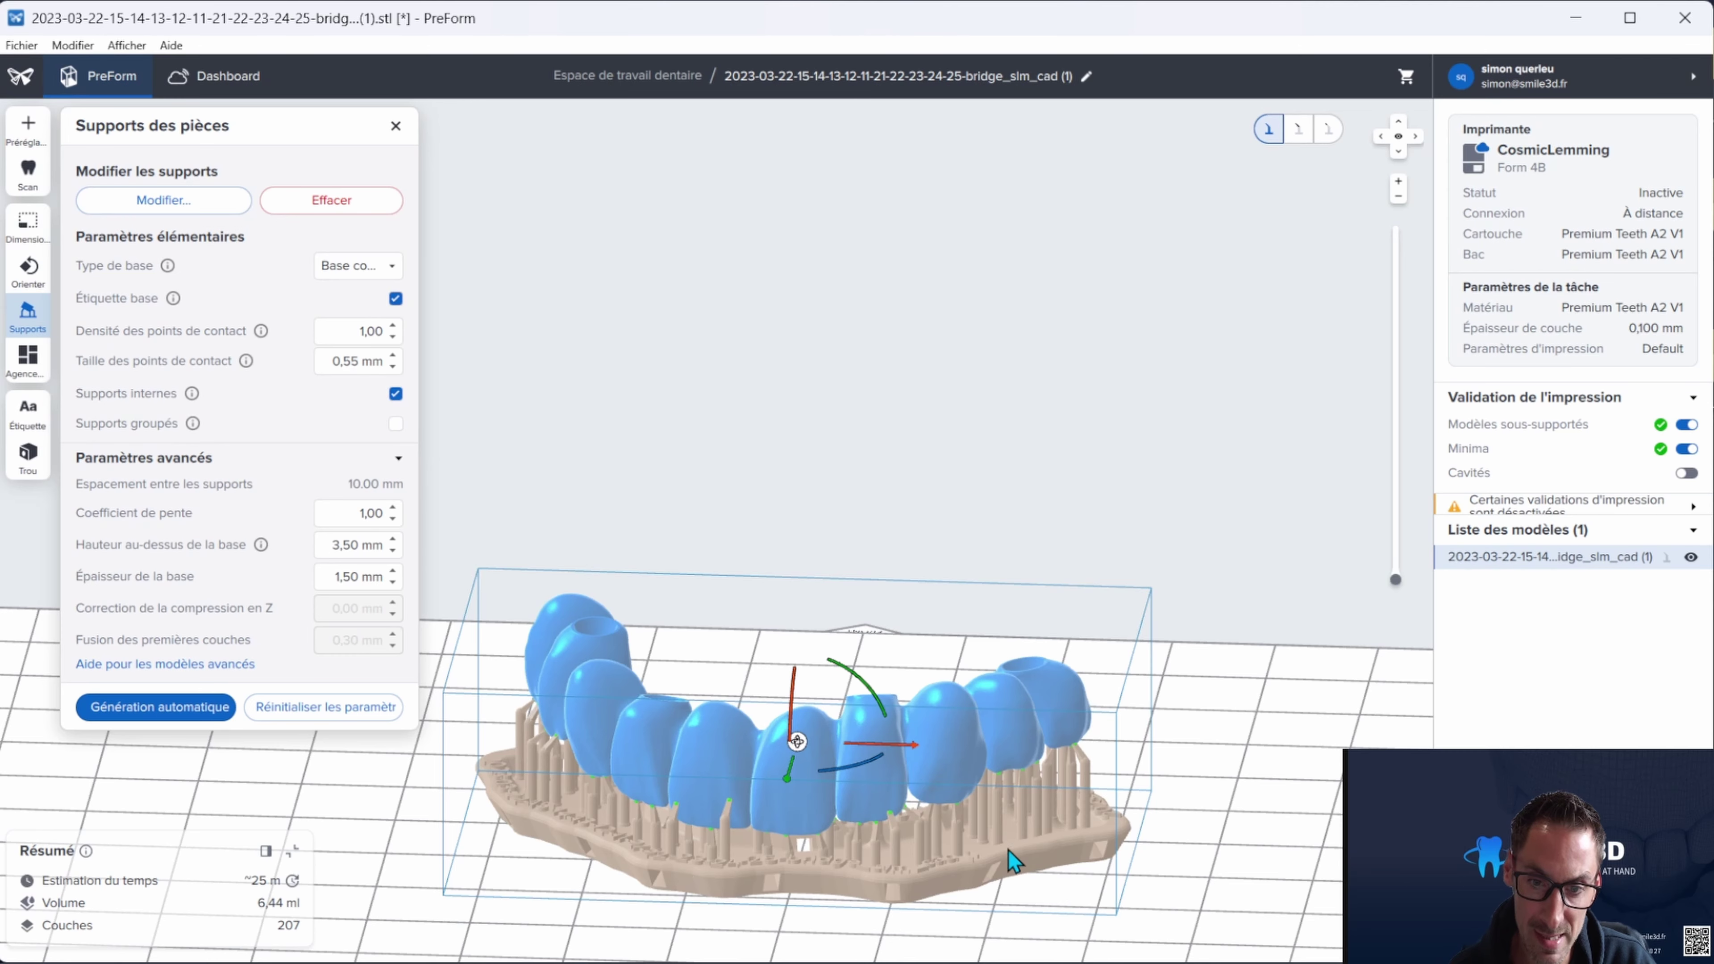
right_click_drag(1021, 856, 776, 883)
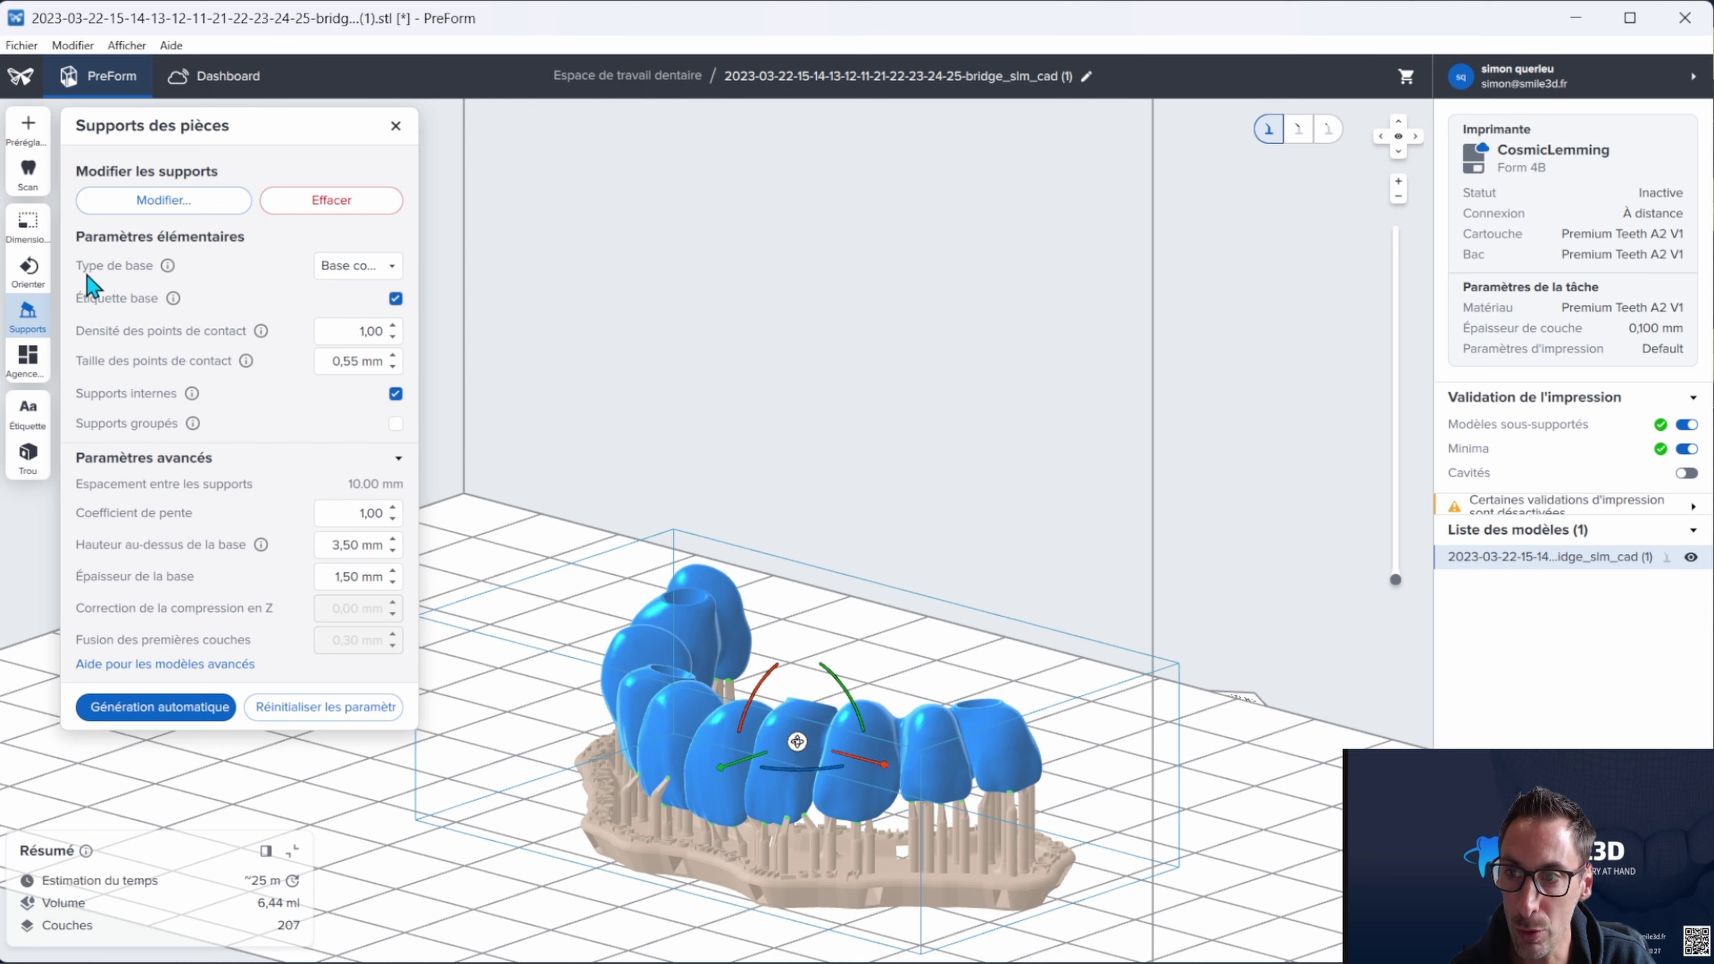
Set the supports' base type to Aucun and regenerate the bridge's supports automatically
left_click(391, 268)
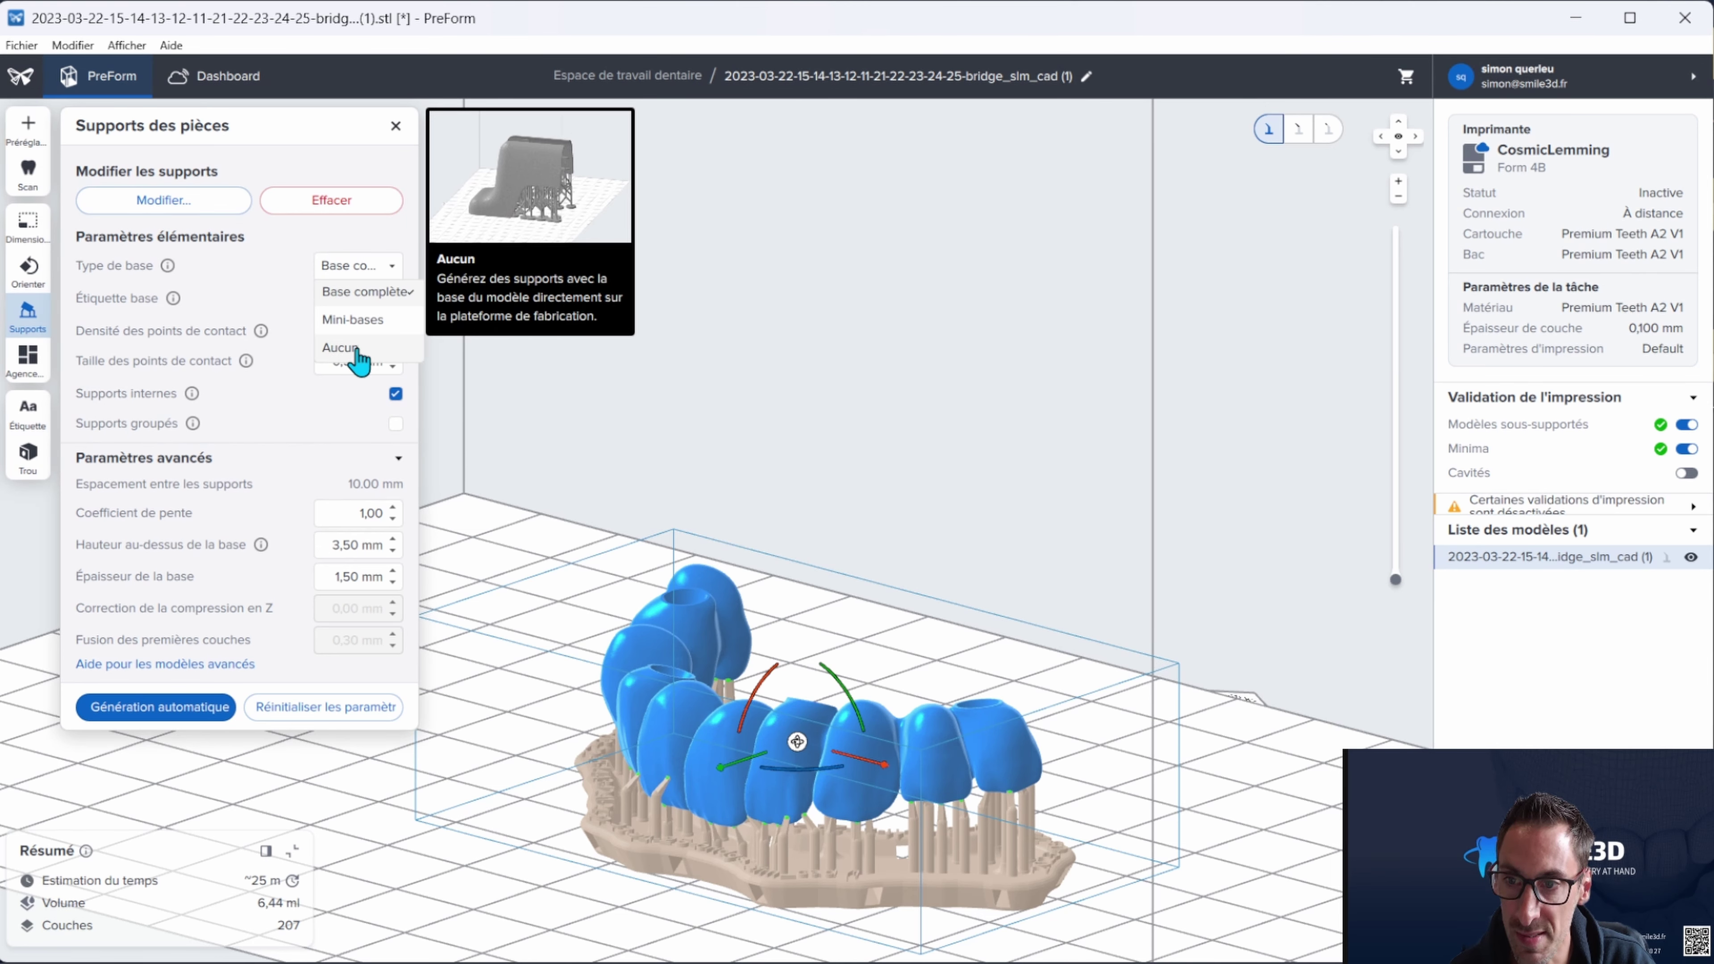
left_click(342, 348)
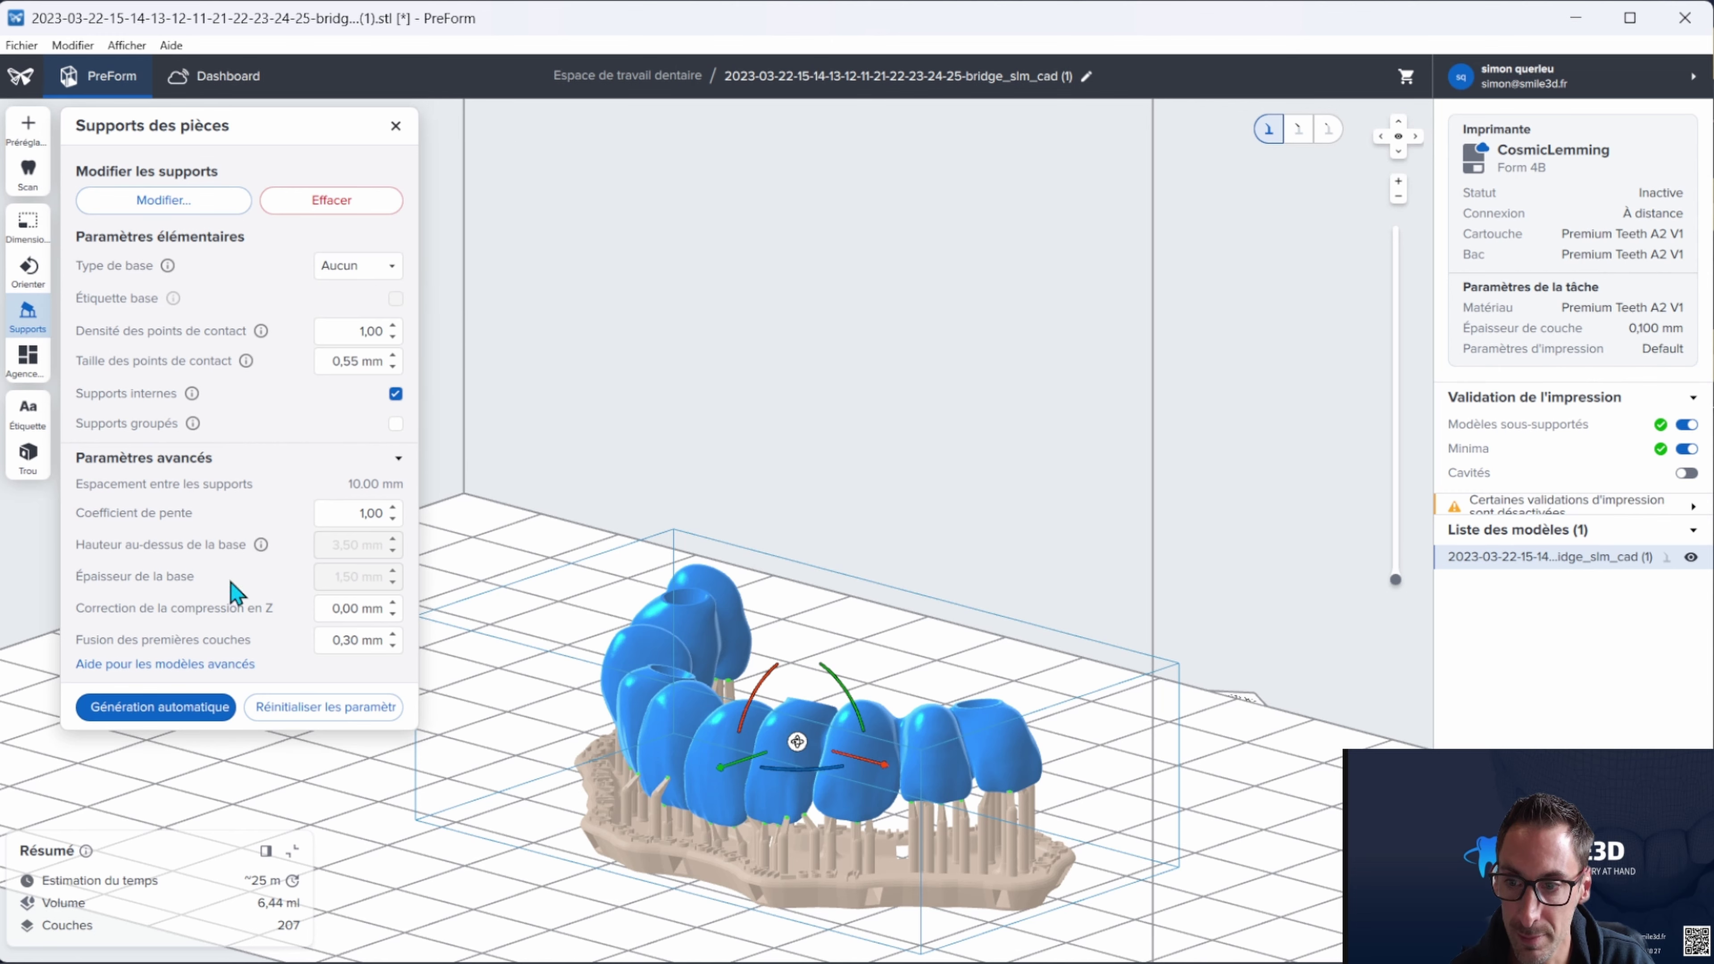
left_click(140, 709)
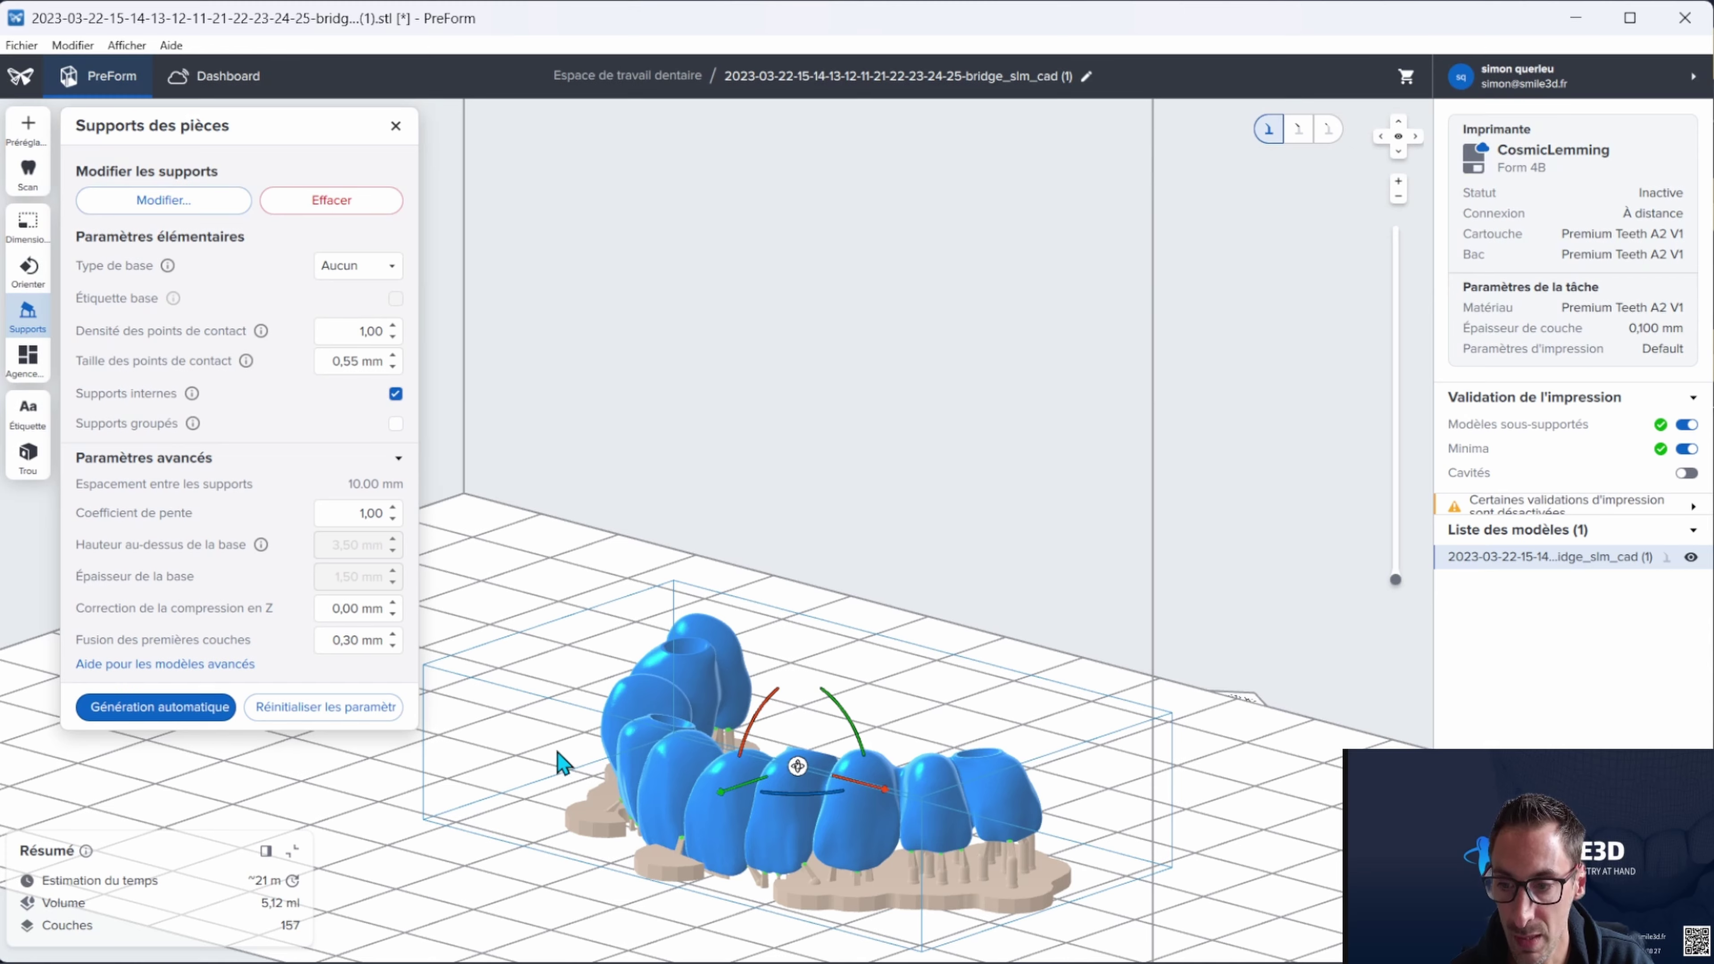
Set the supports' base type to Mini-bases and regenerate the bridge's supports automatically
mouse_move(706, 894)
right_mouse_down()
mouse_move(633, 900)
mouse_move(512, 841)
mouse_move(729, 877)
right_mouse_up()
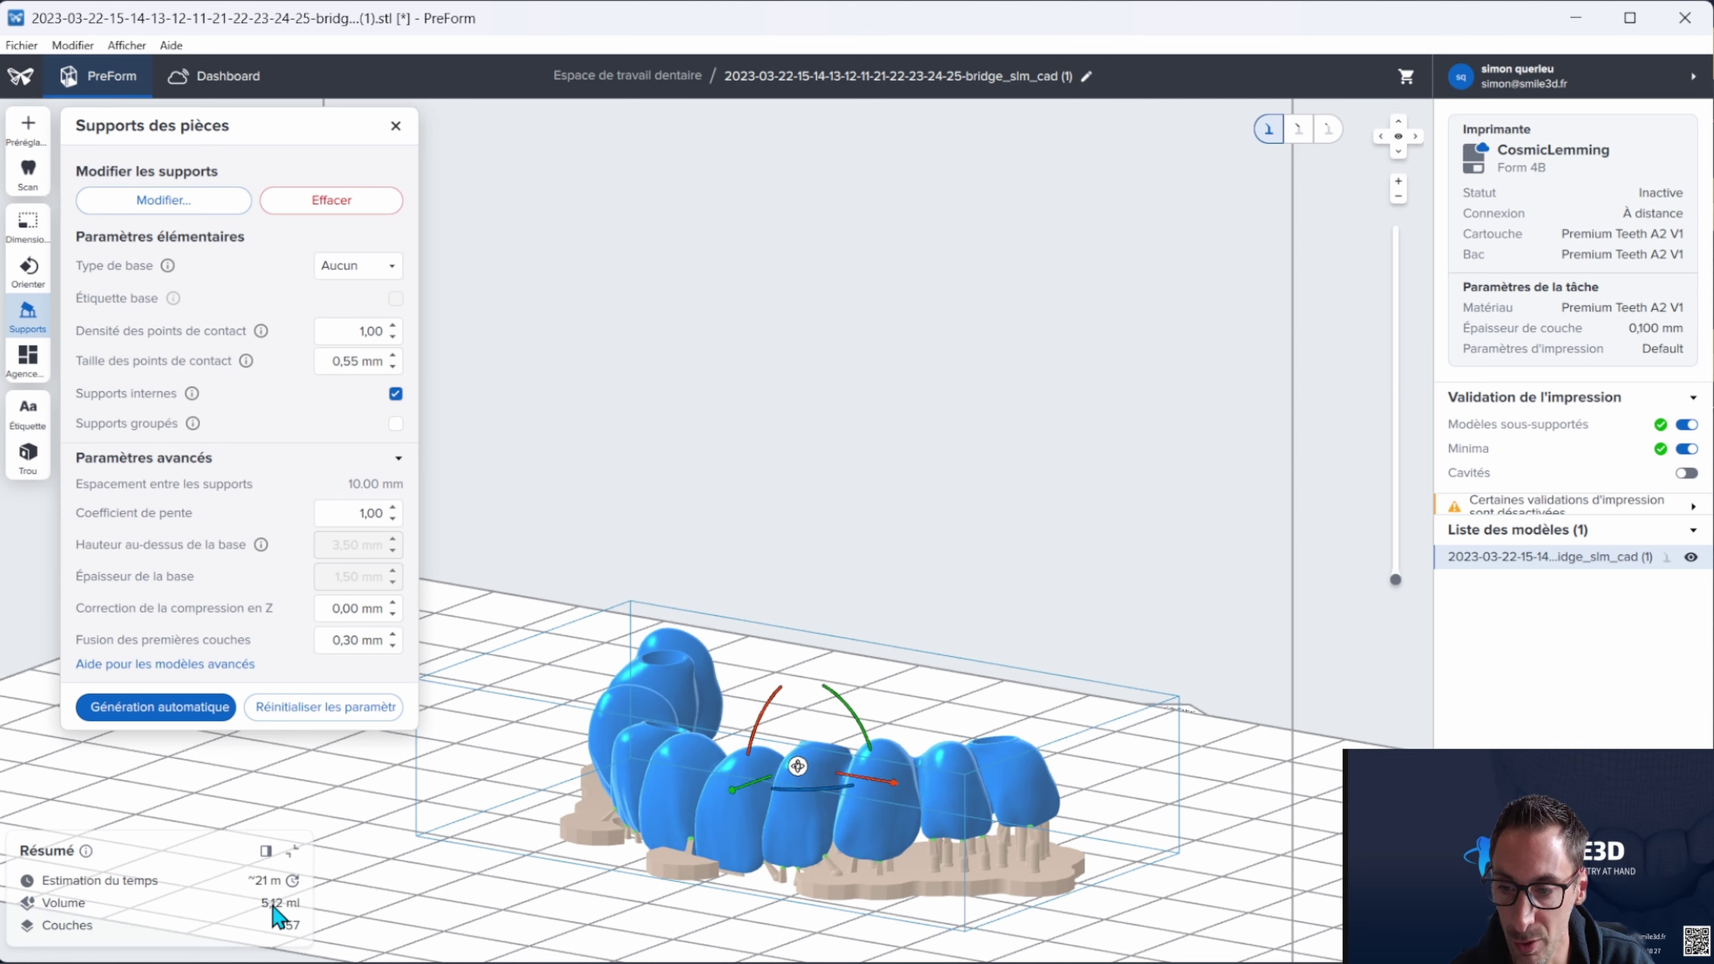
scroll(737, 856, "up", 8)
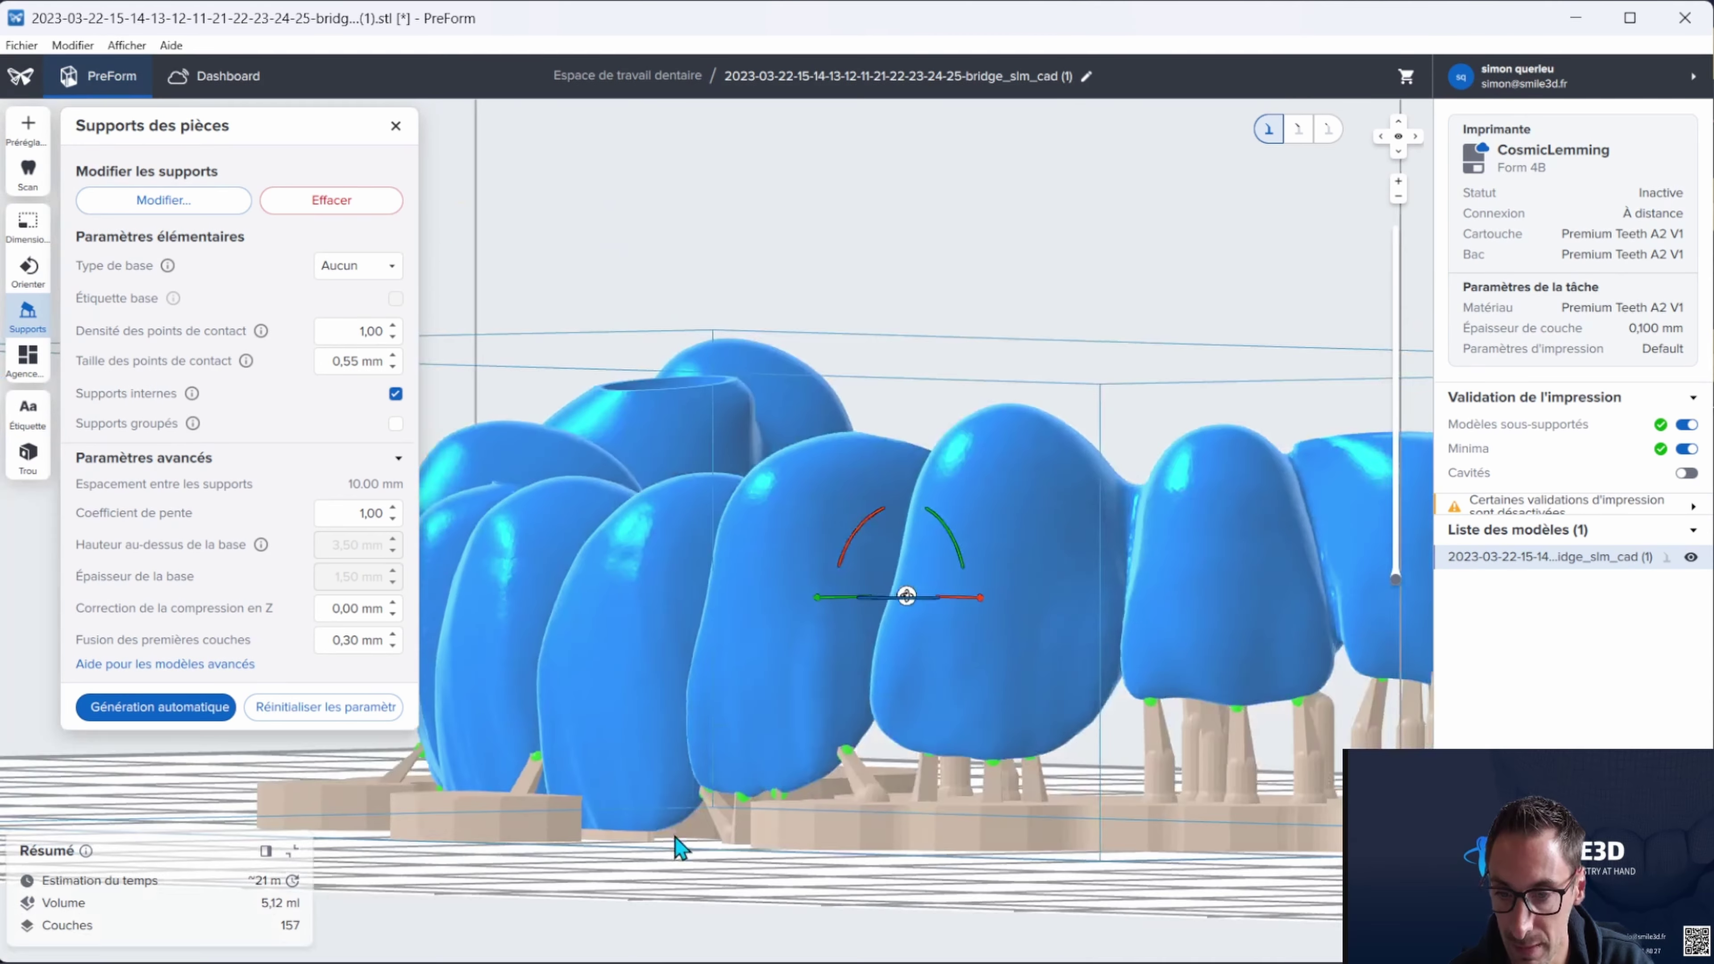
right_click_drag(678, 847, 740, 855)
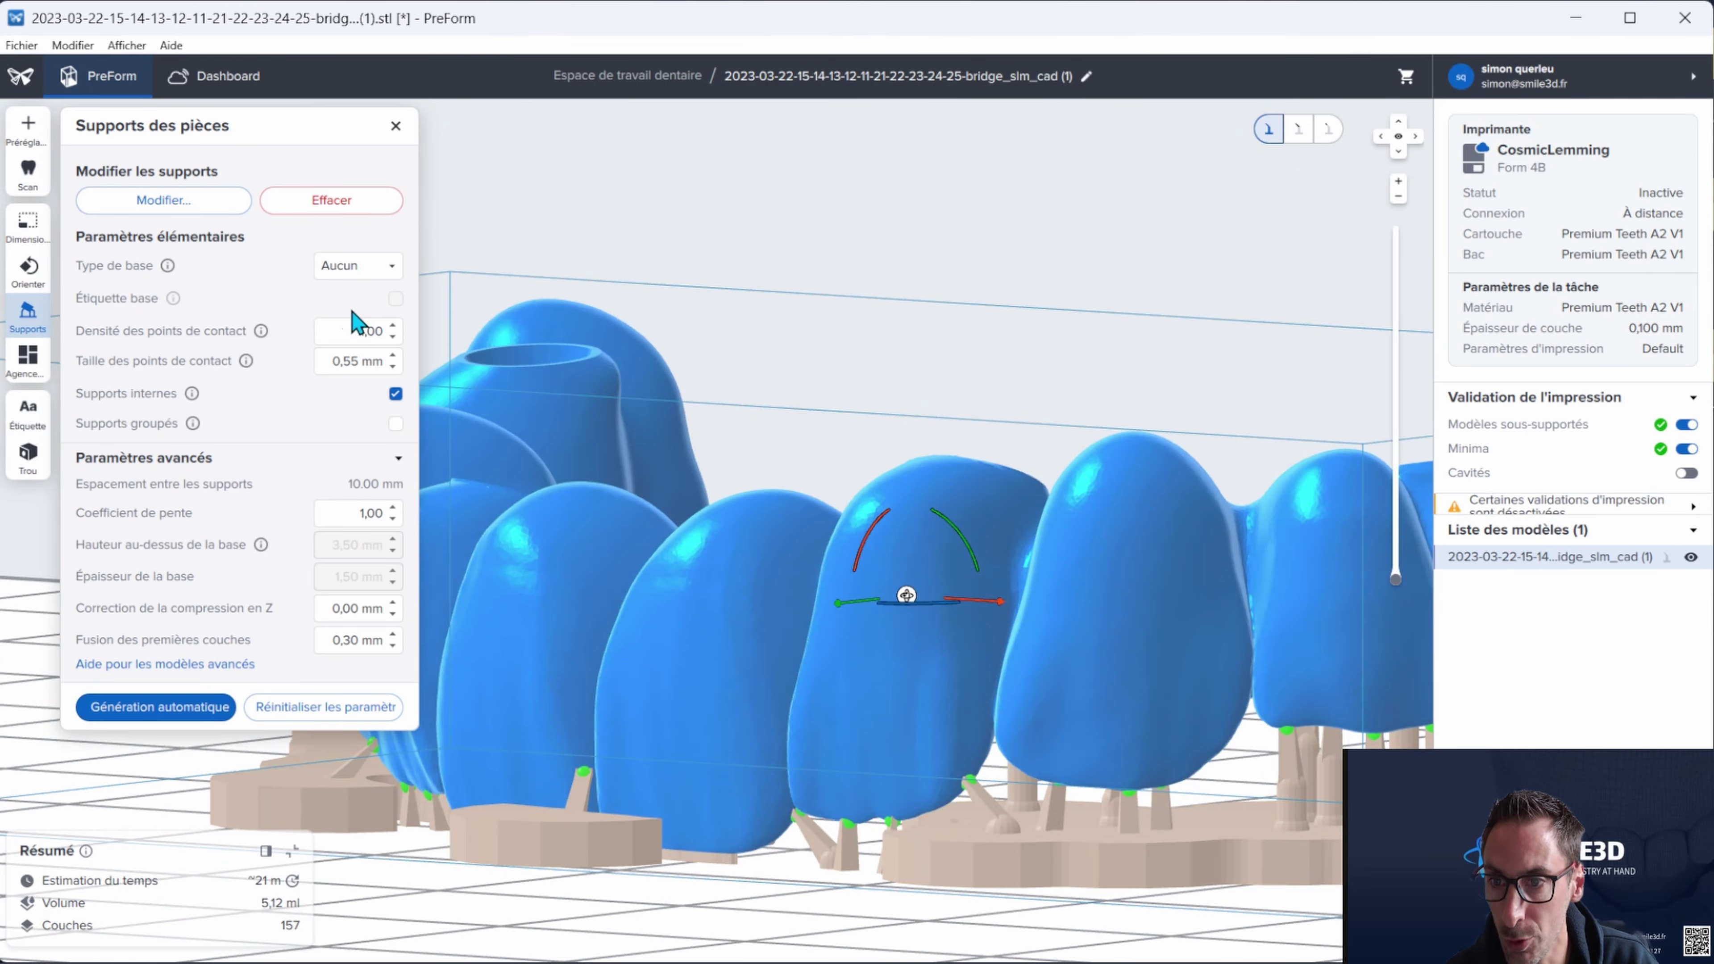
left_click(388, 269)
left_click(384, 324)
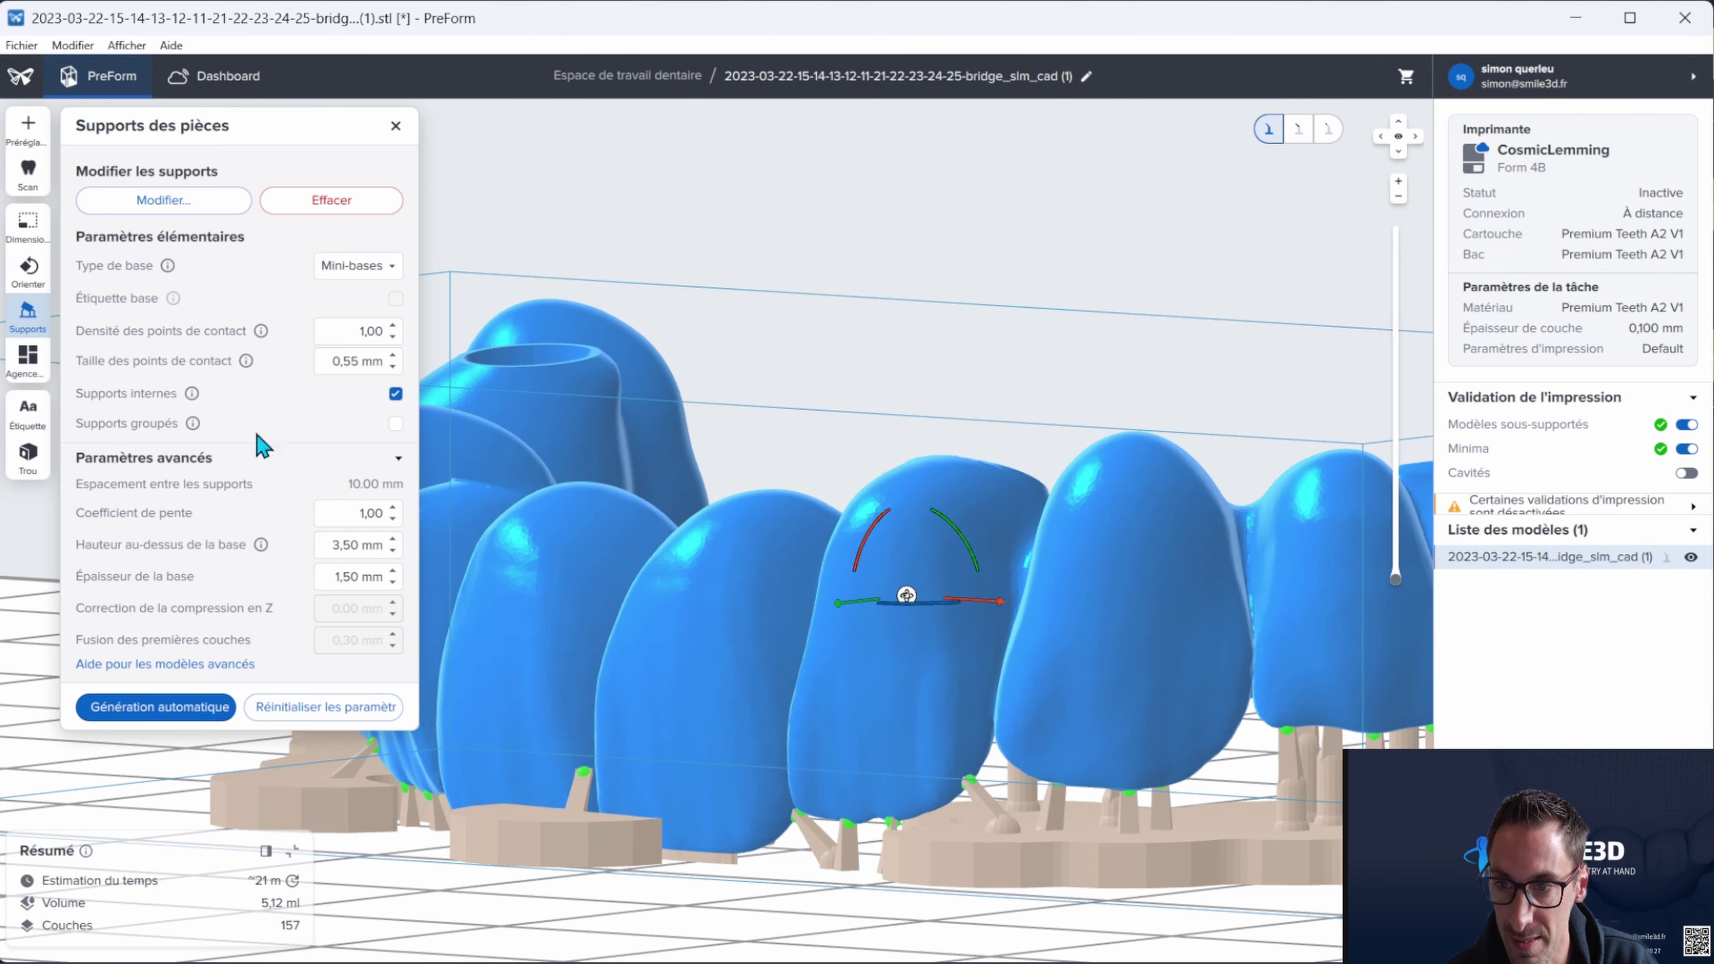
left_click(161, 717)
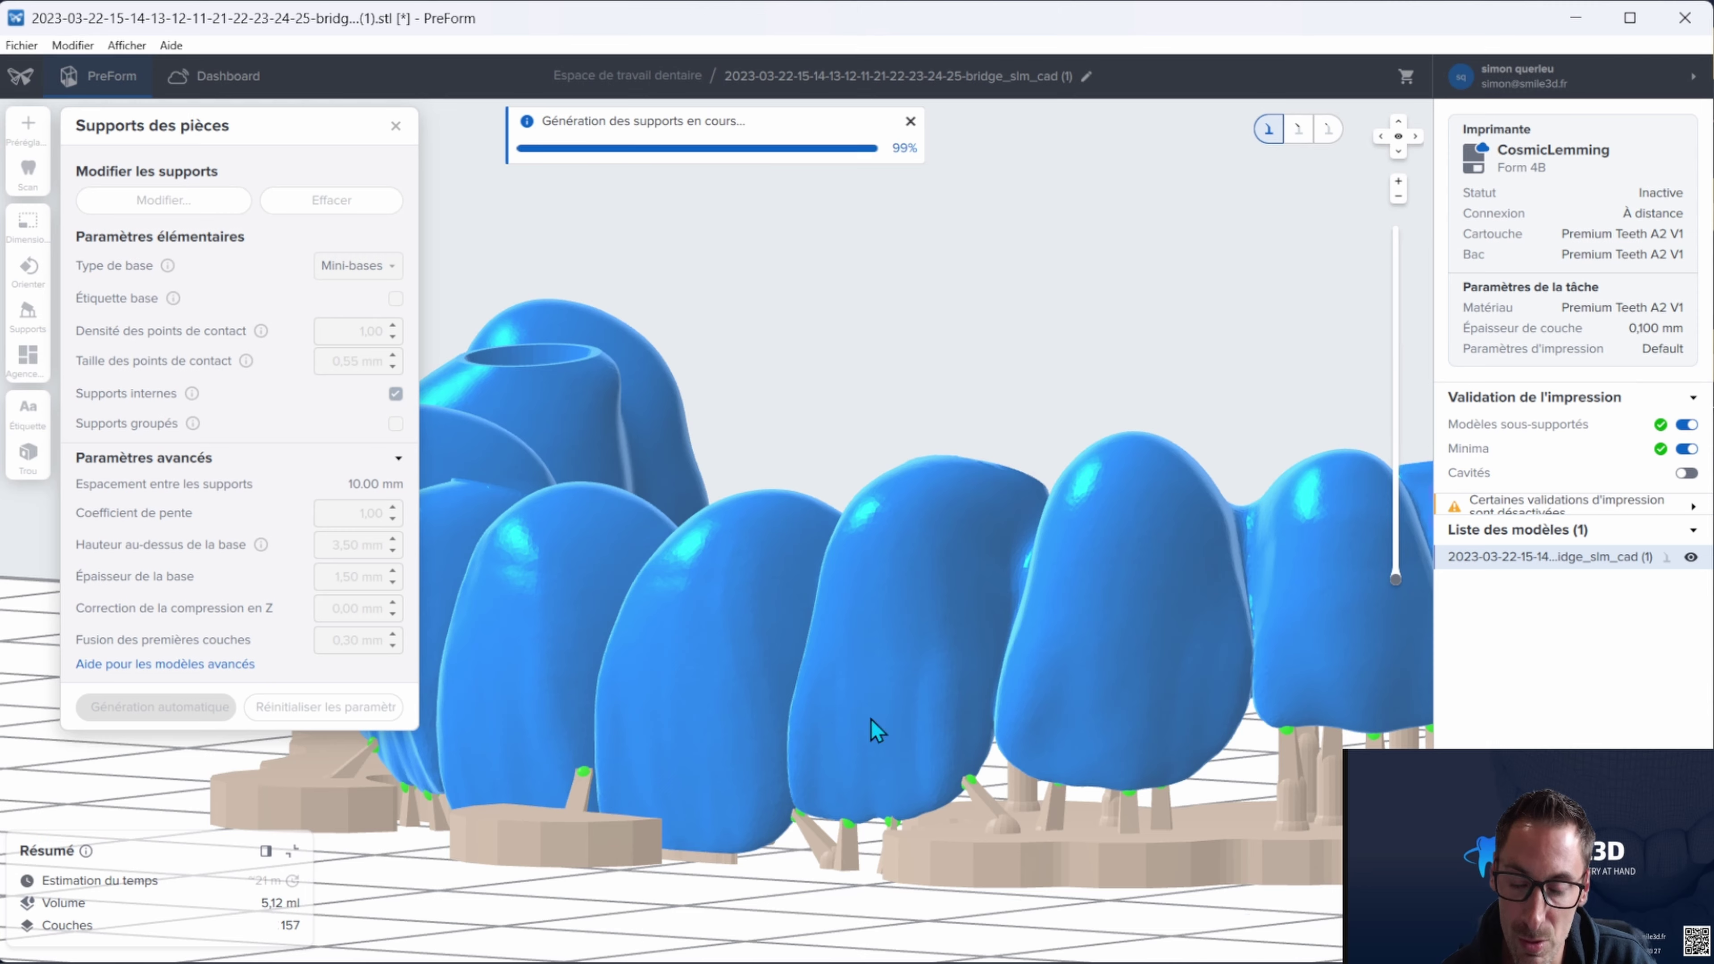
scroll(742, 770, "down", 3)
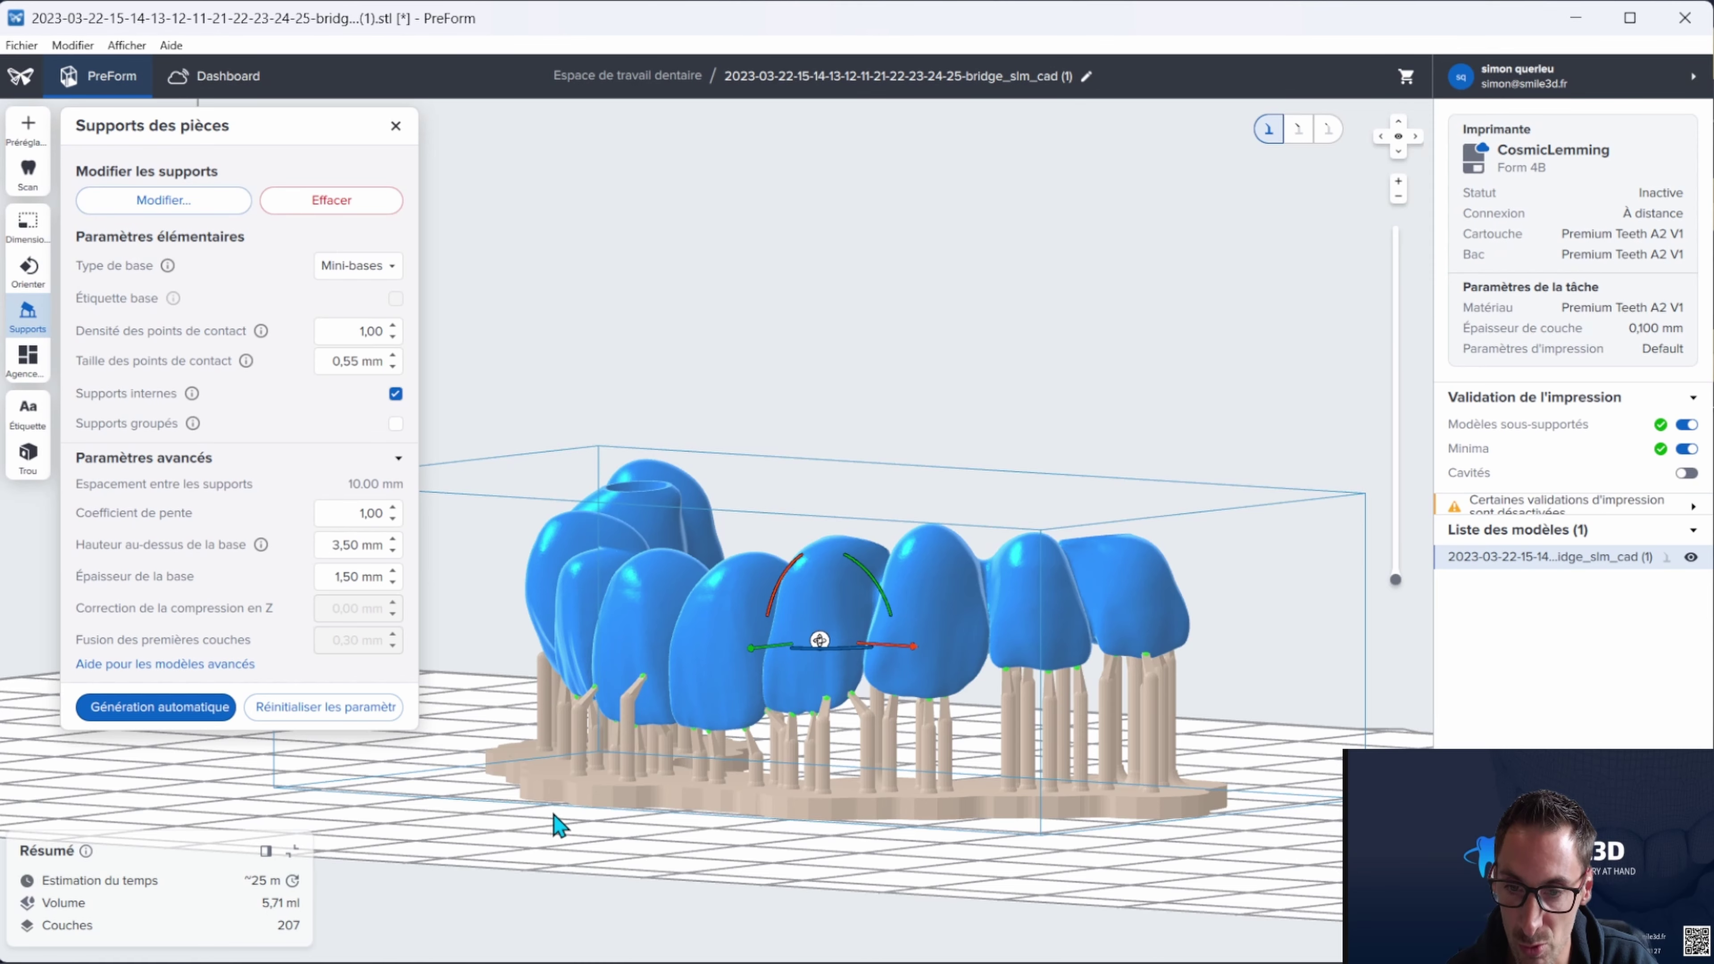
Inspect the supported bridge and its base on the build platform from several angles, with the support settings closed and the model deselected
right_click_drag(558, 824, 463, 751)
scroll(463, 751, "down", 3)
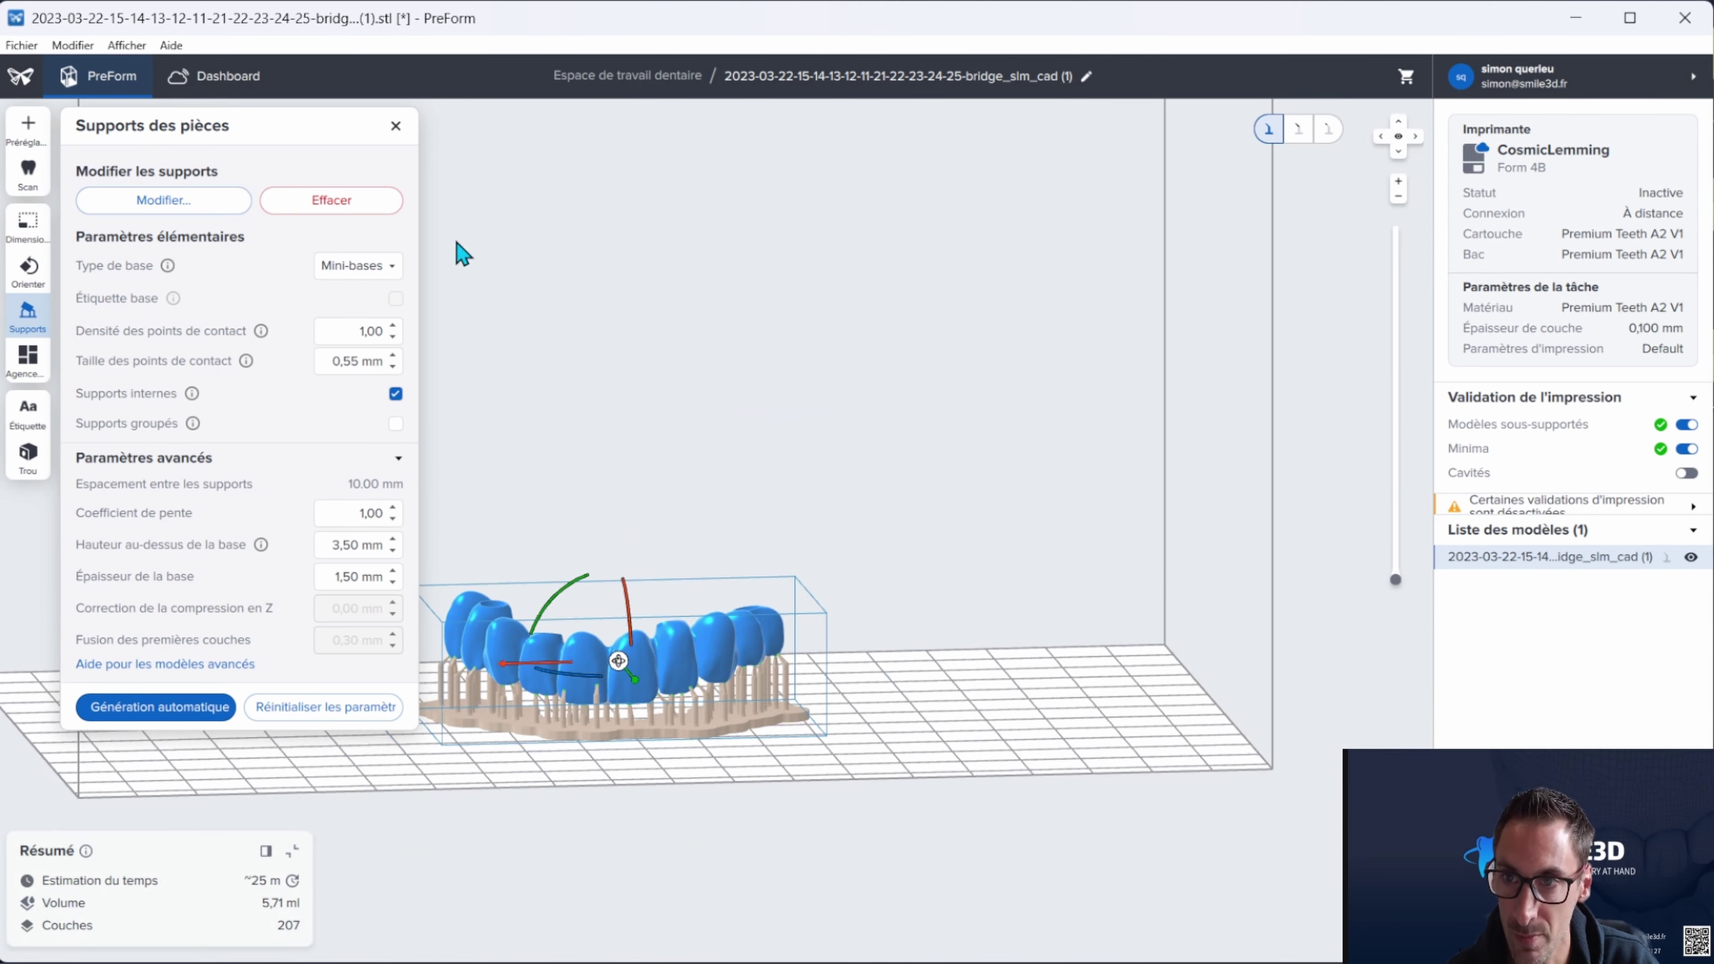
left_click(395, 126)
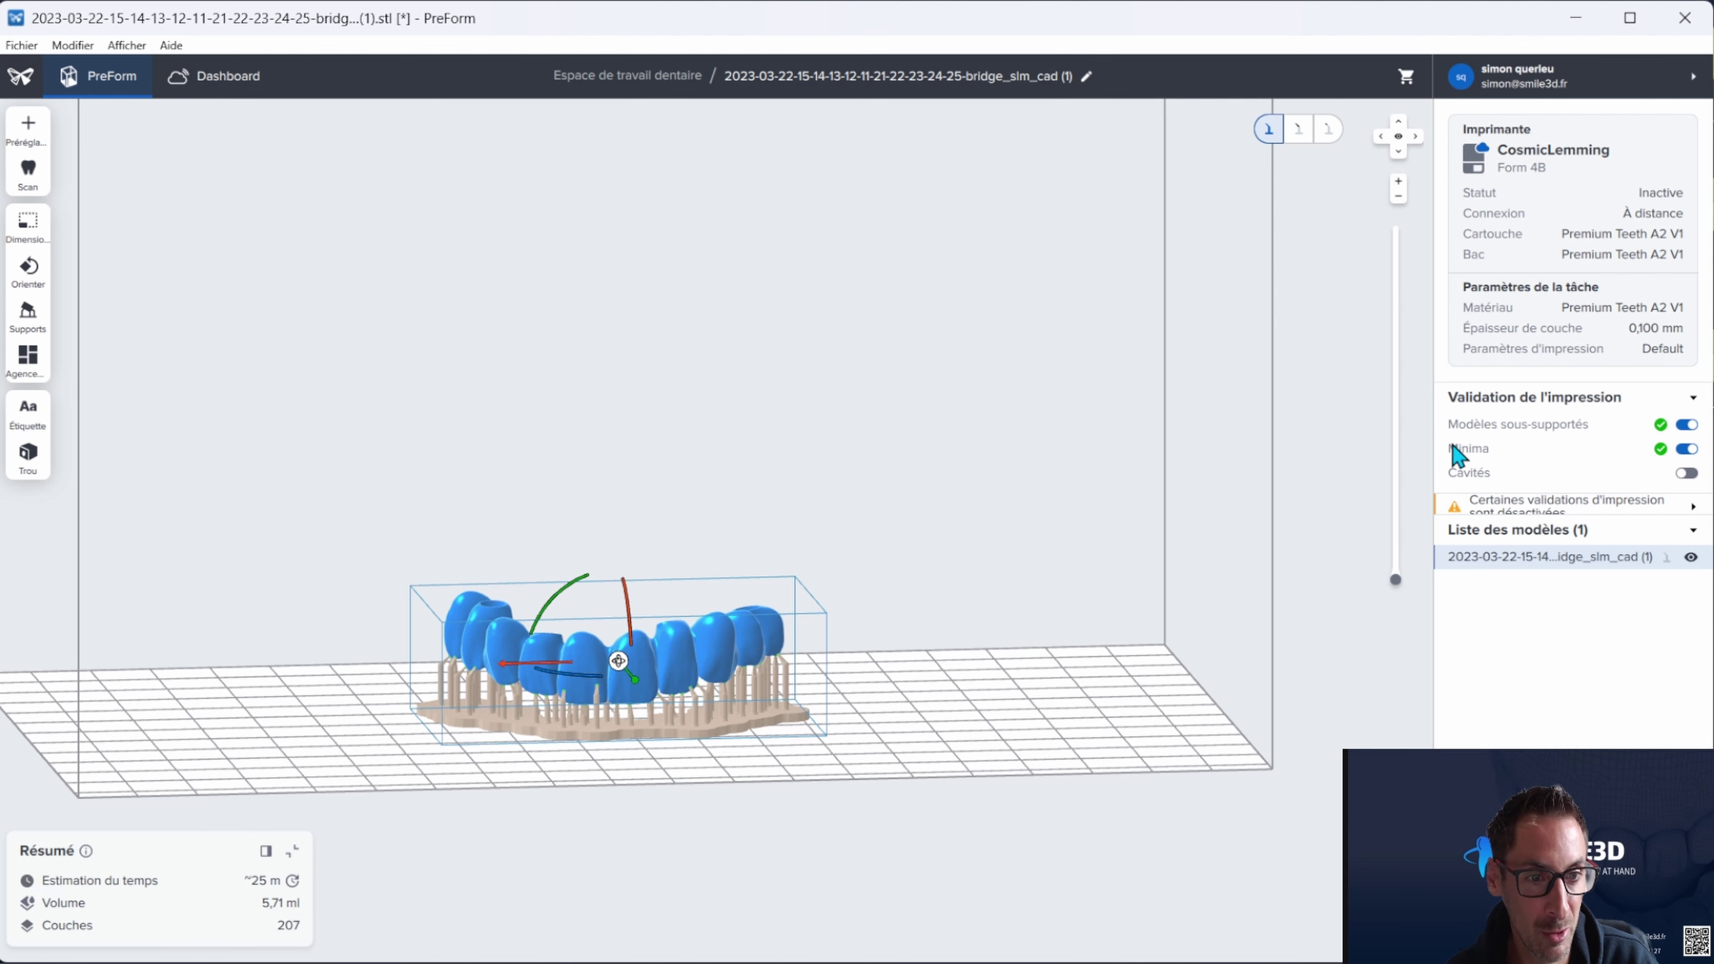
right_click_drag(1039, 509, 1098, 586)
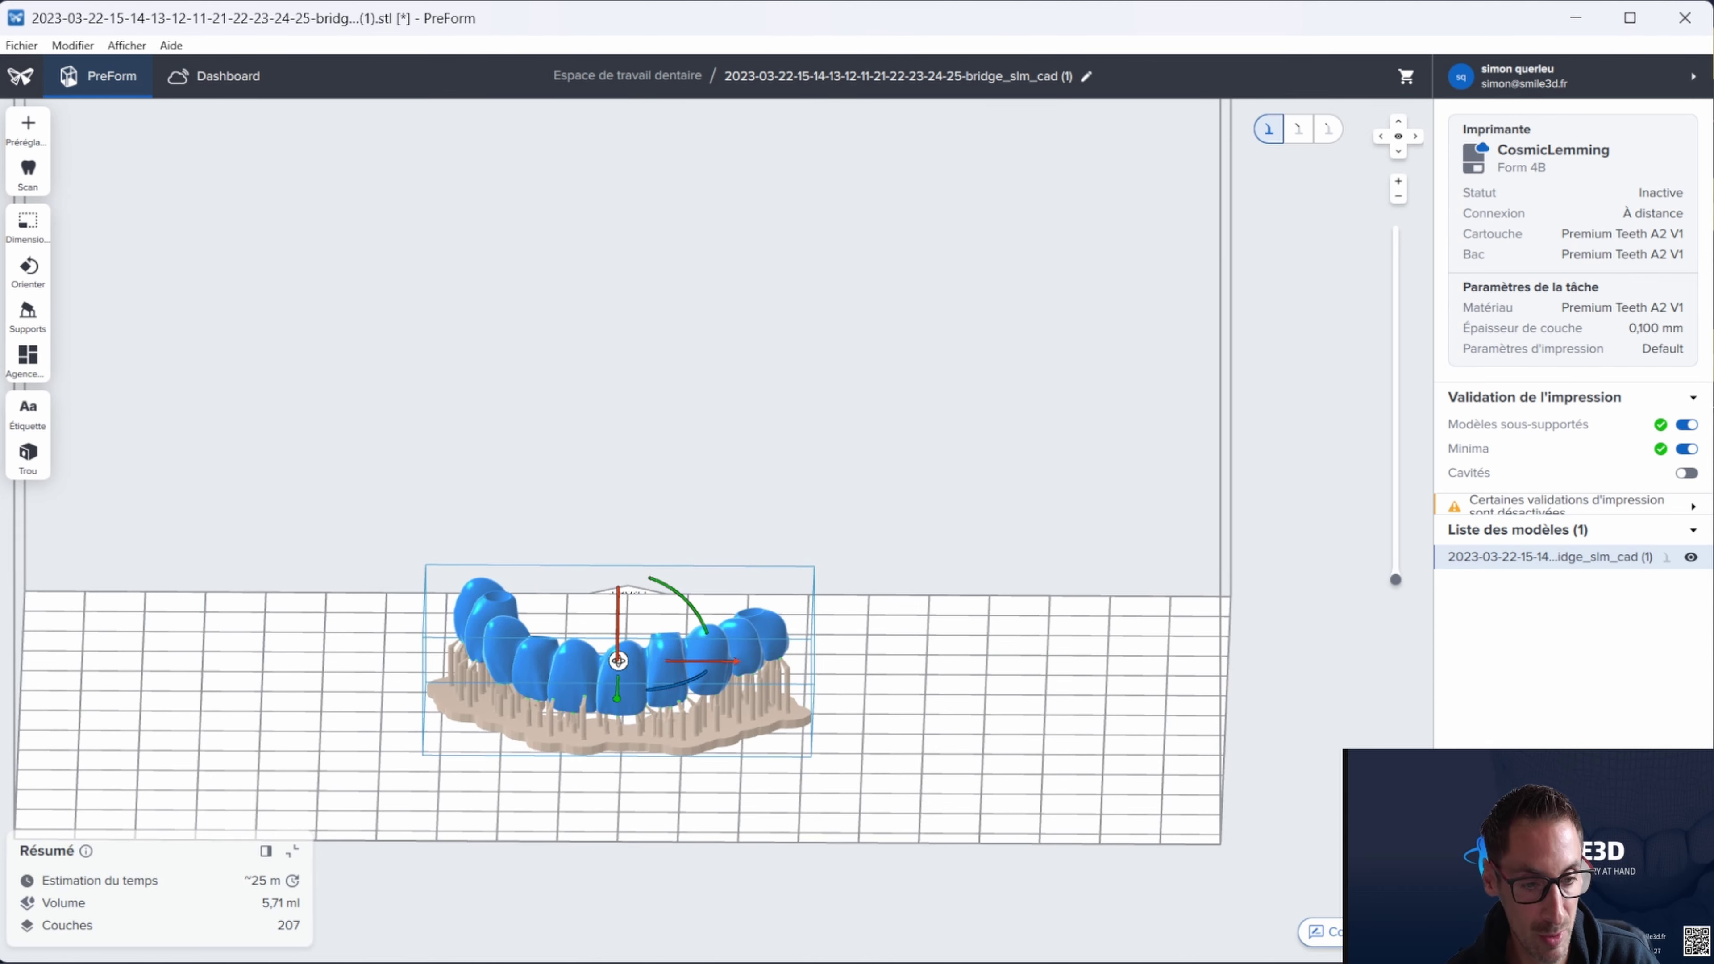
right_click_drag(1033, 797, 614, 824)
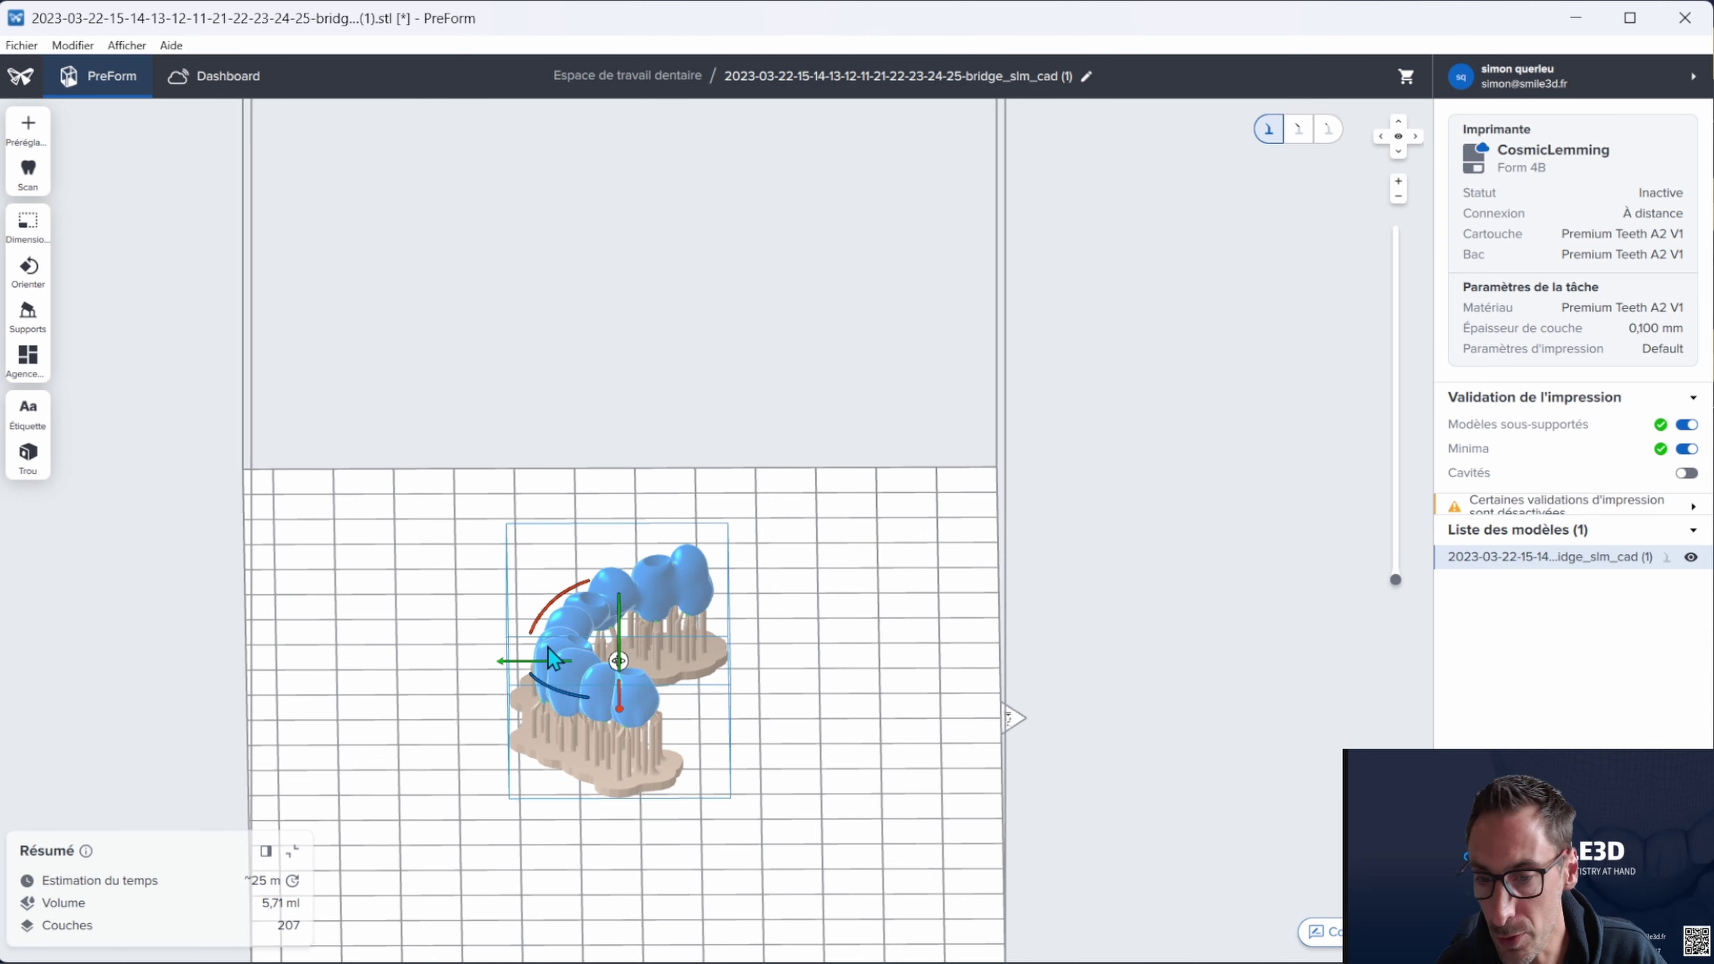
right_click_drag(538, 745, 1079, 849)
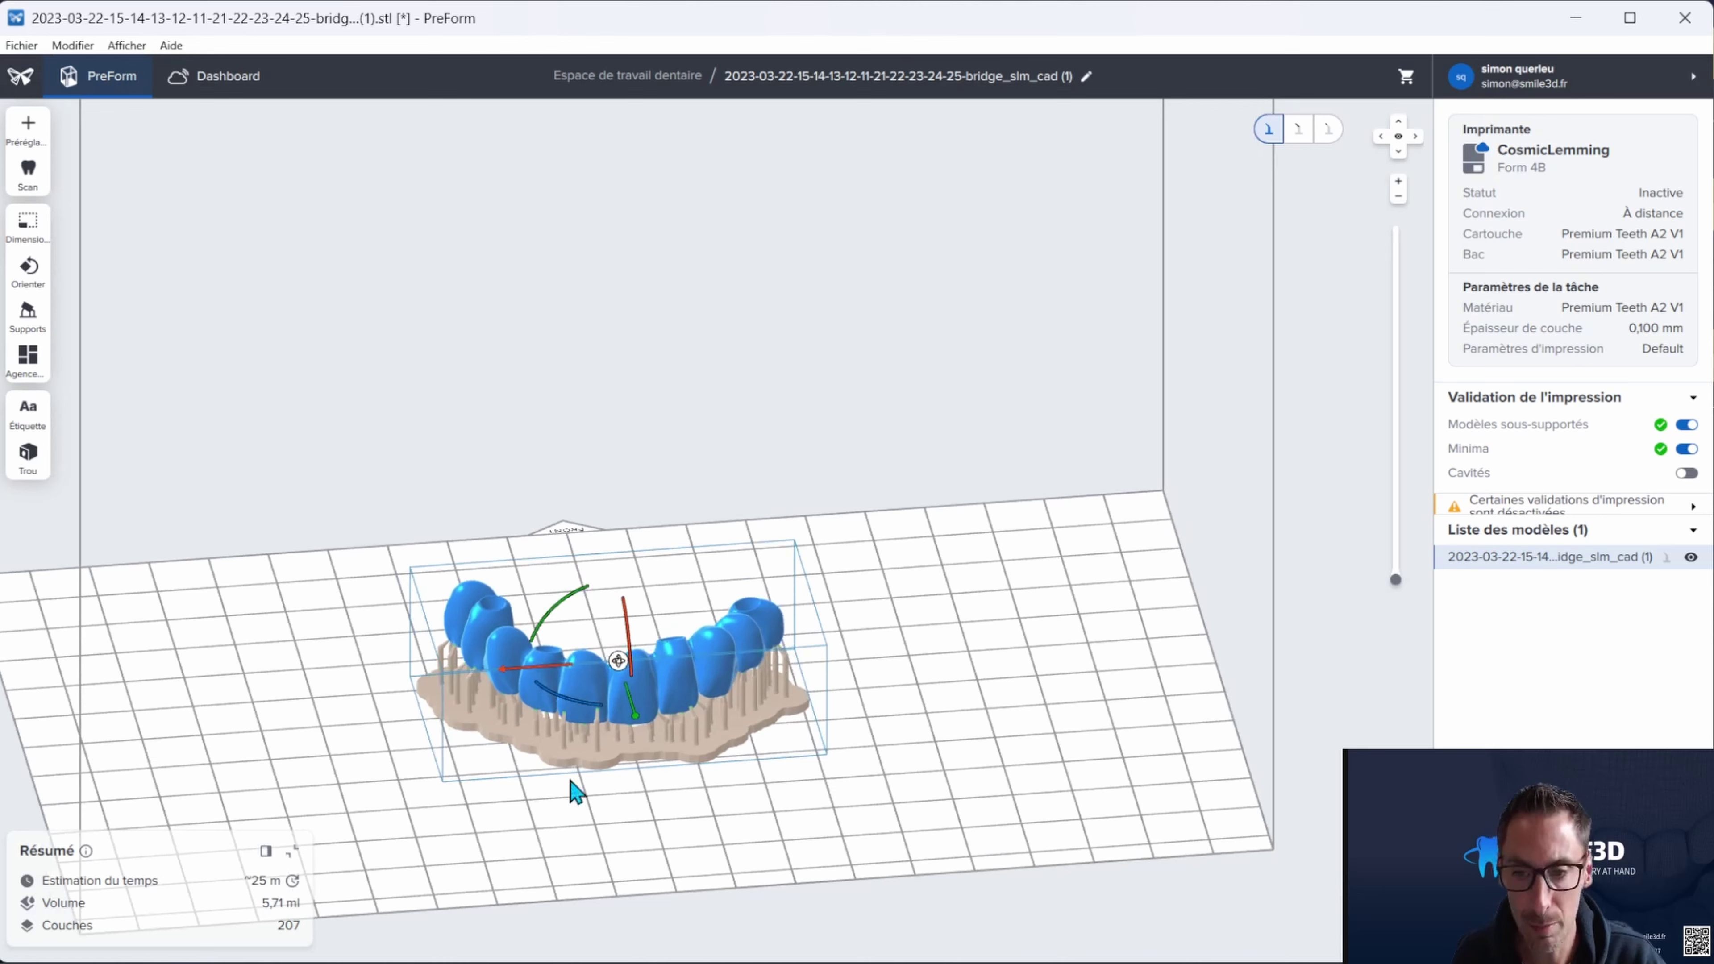
left_click(528, 839)
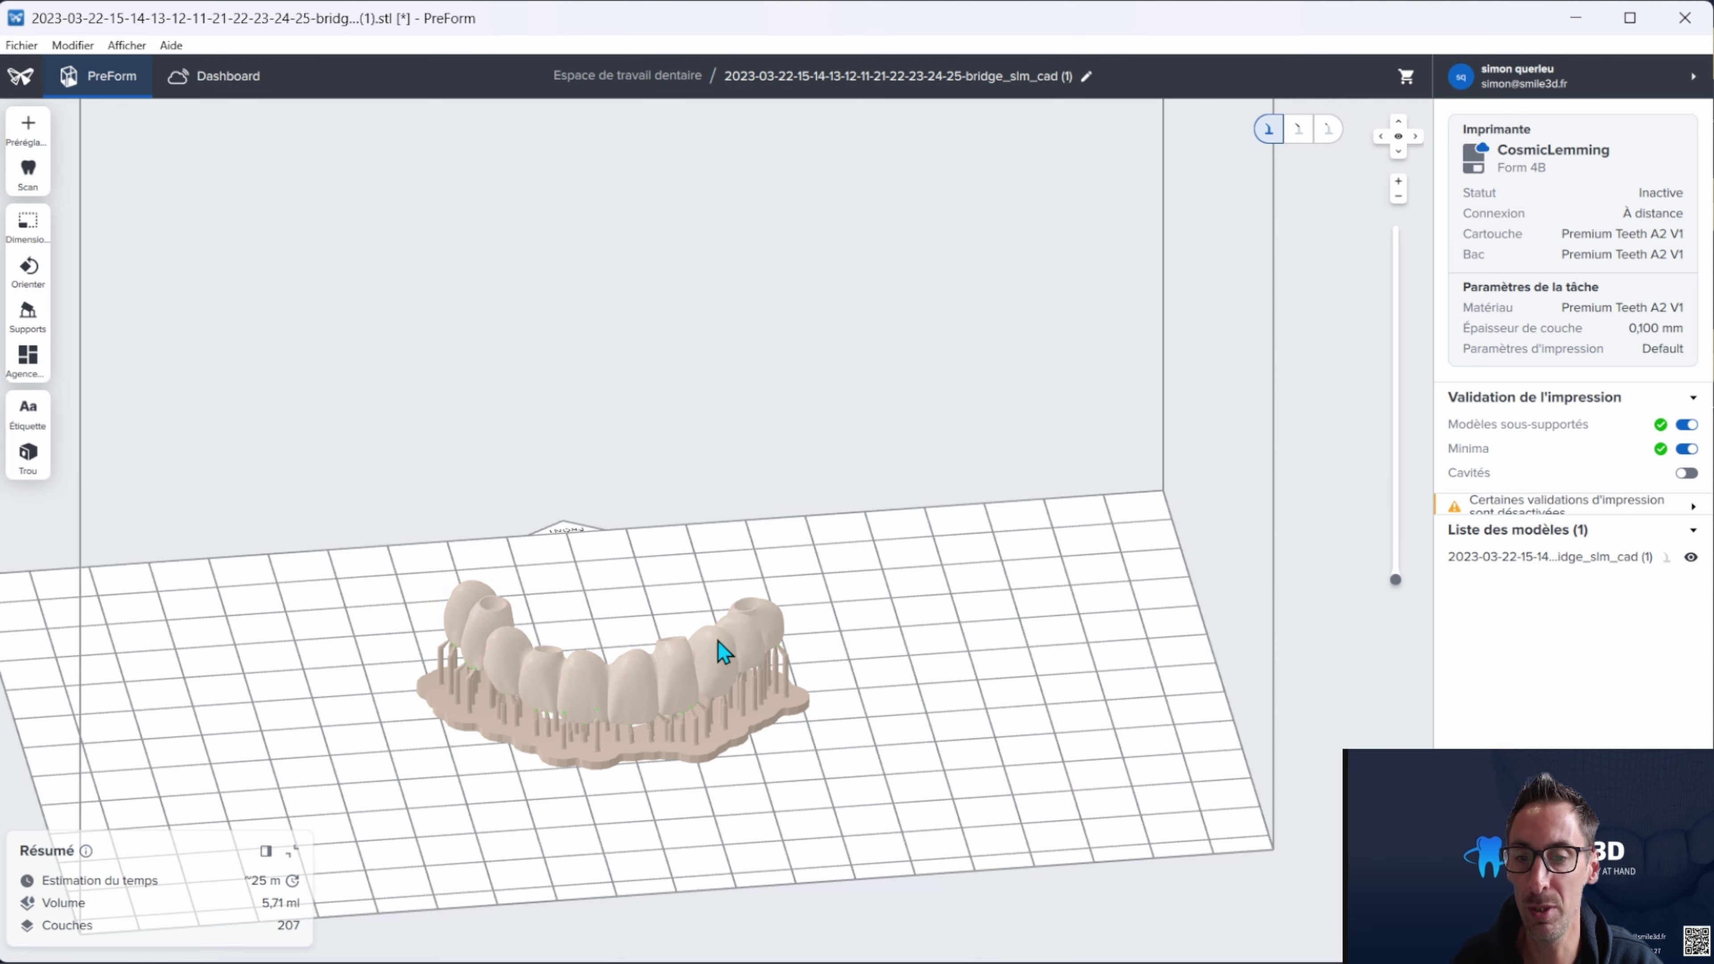
right_click_drag(807, 777, 814, 736)
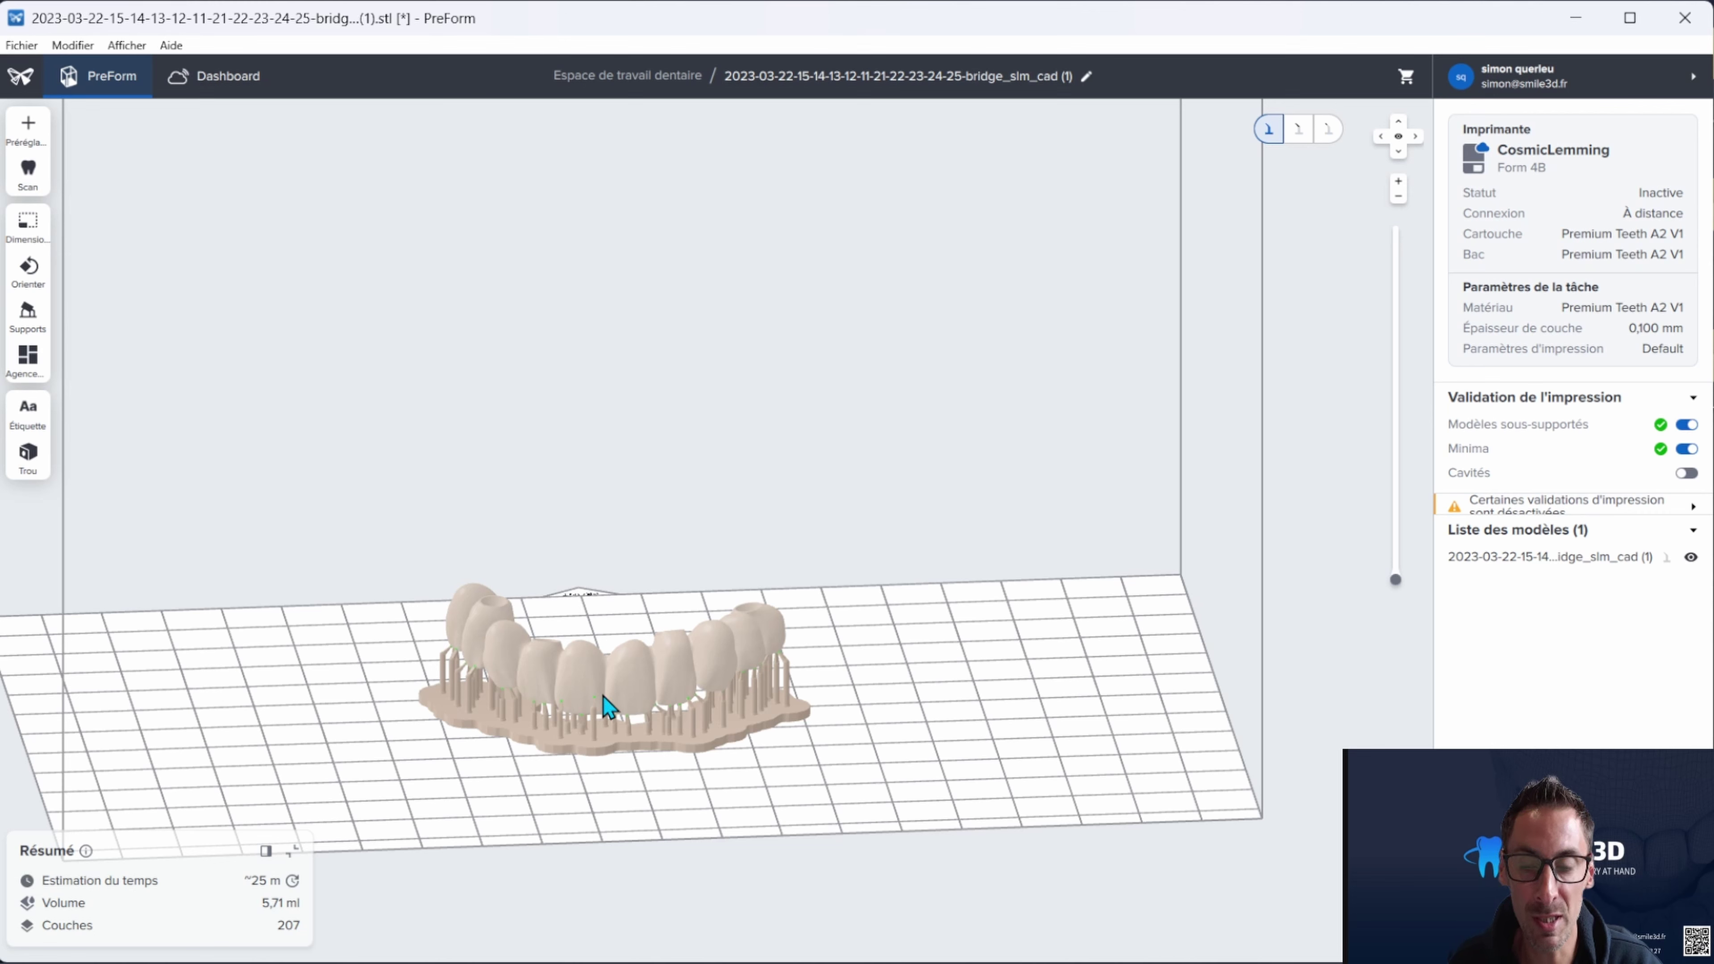
Create 3 duplicates of the supported bridge on the build platform, using a model spacing of 2,0 mm
left_click(617, 699)
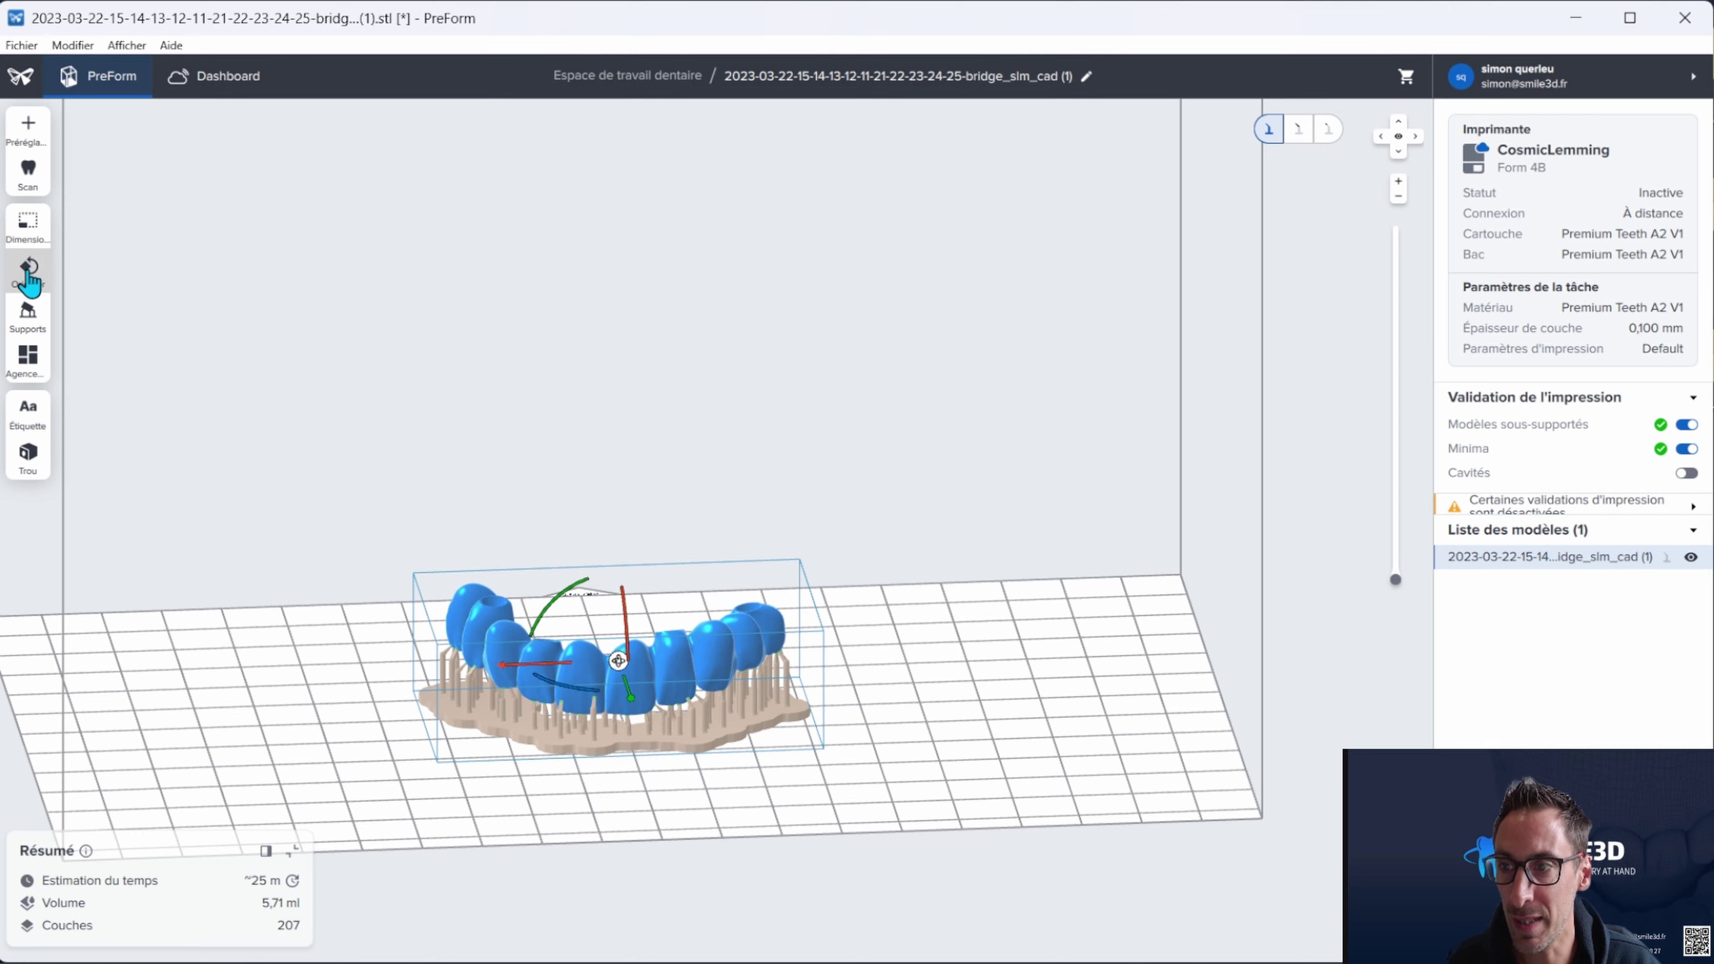
left_click(26, 365)
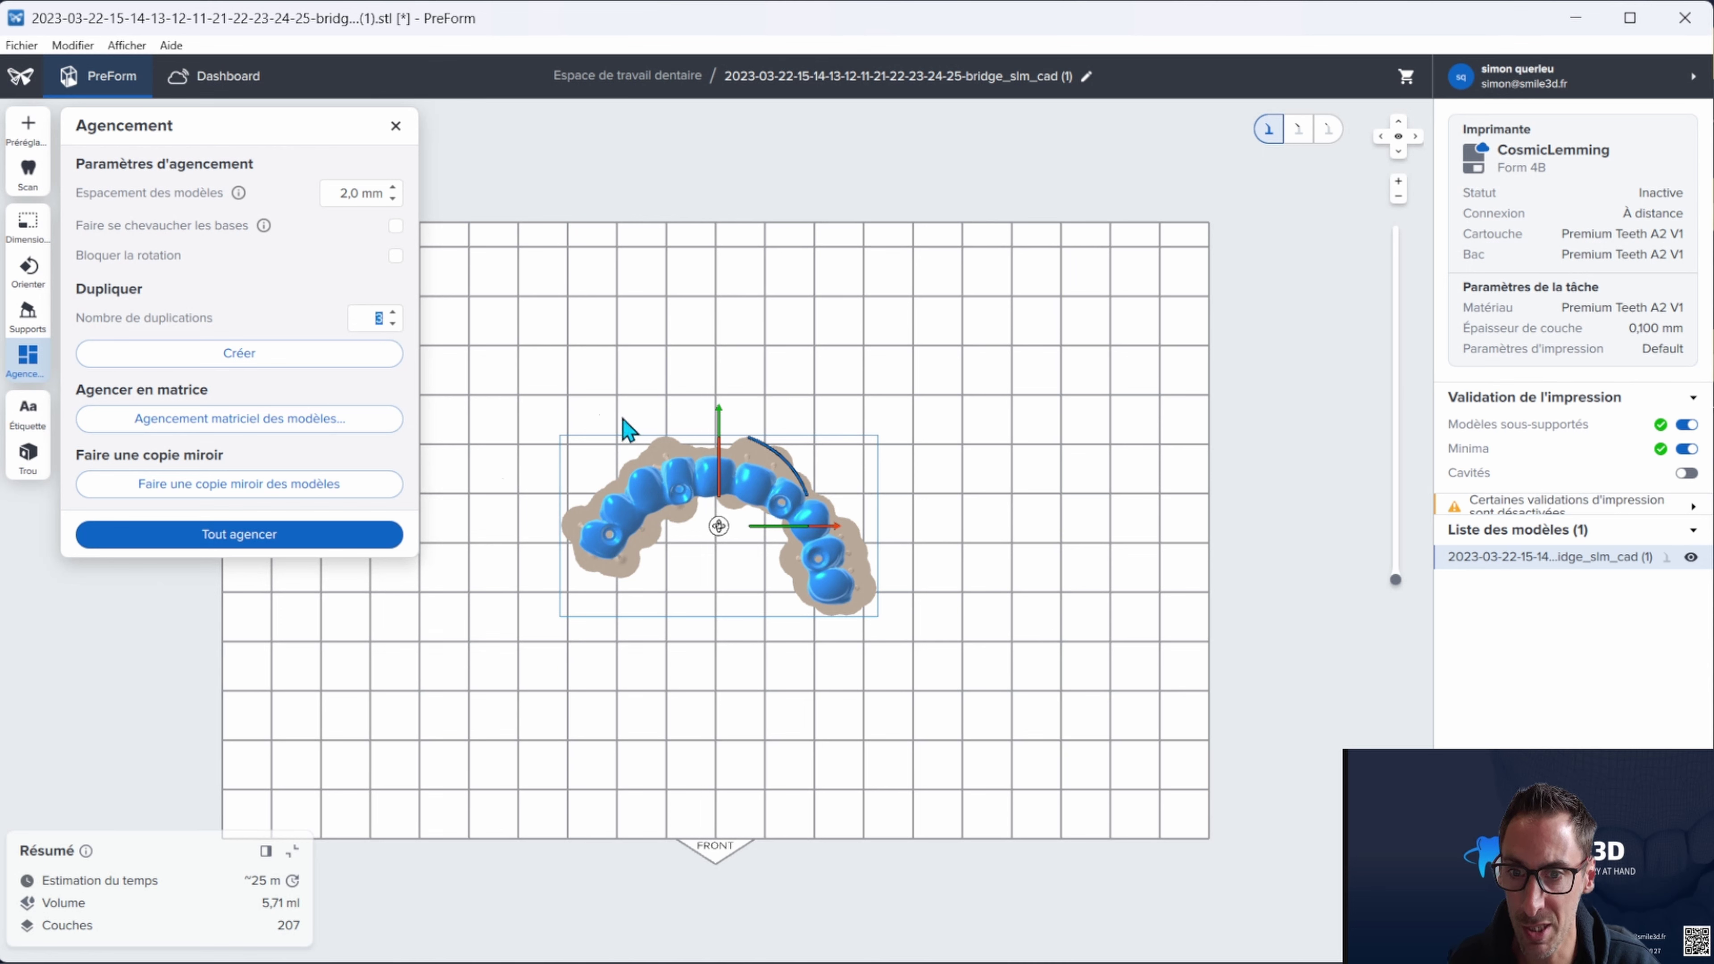
left_click(228, 365)
right_click_drag(907, 631, 873, 505)
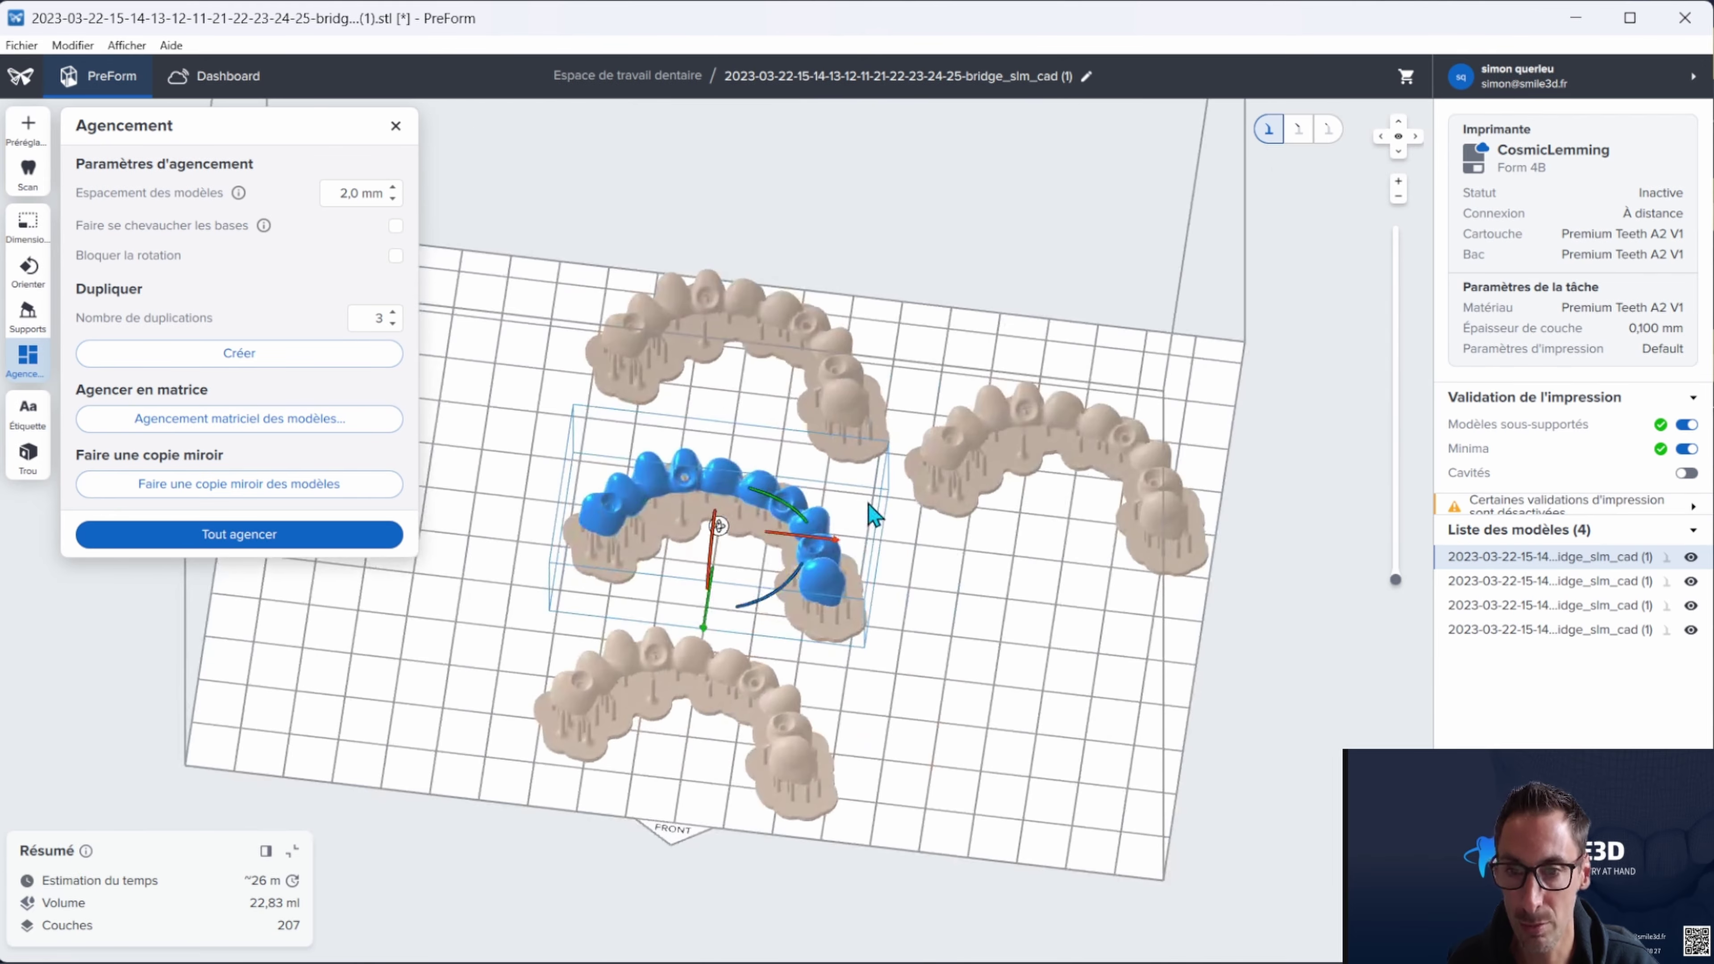
right_click_drag(983, 689, 1026, 651)
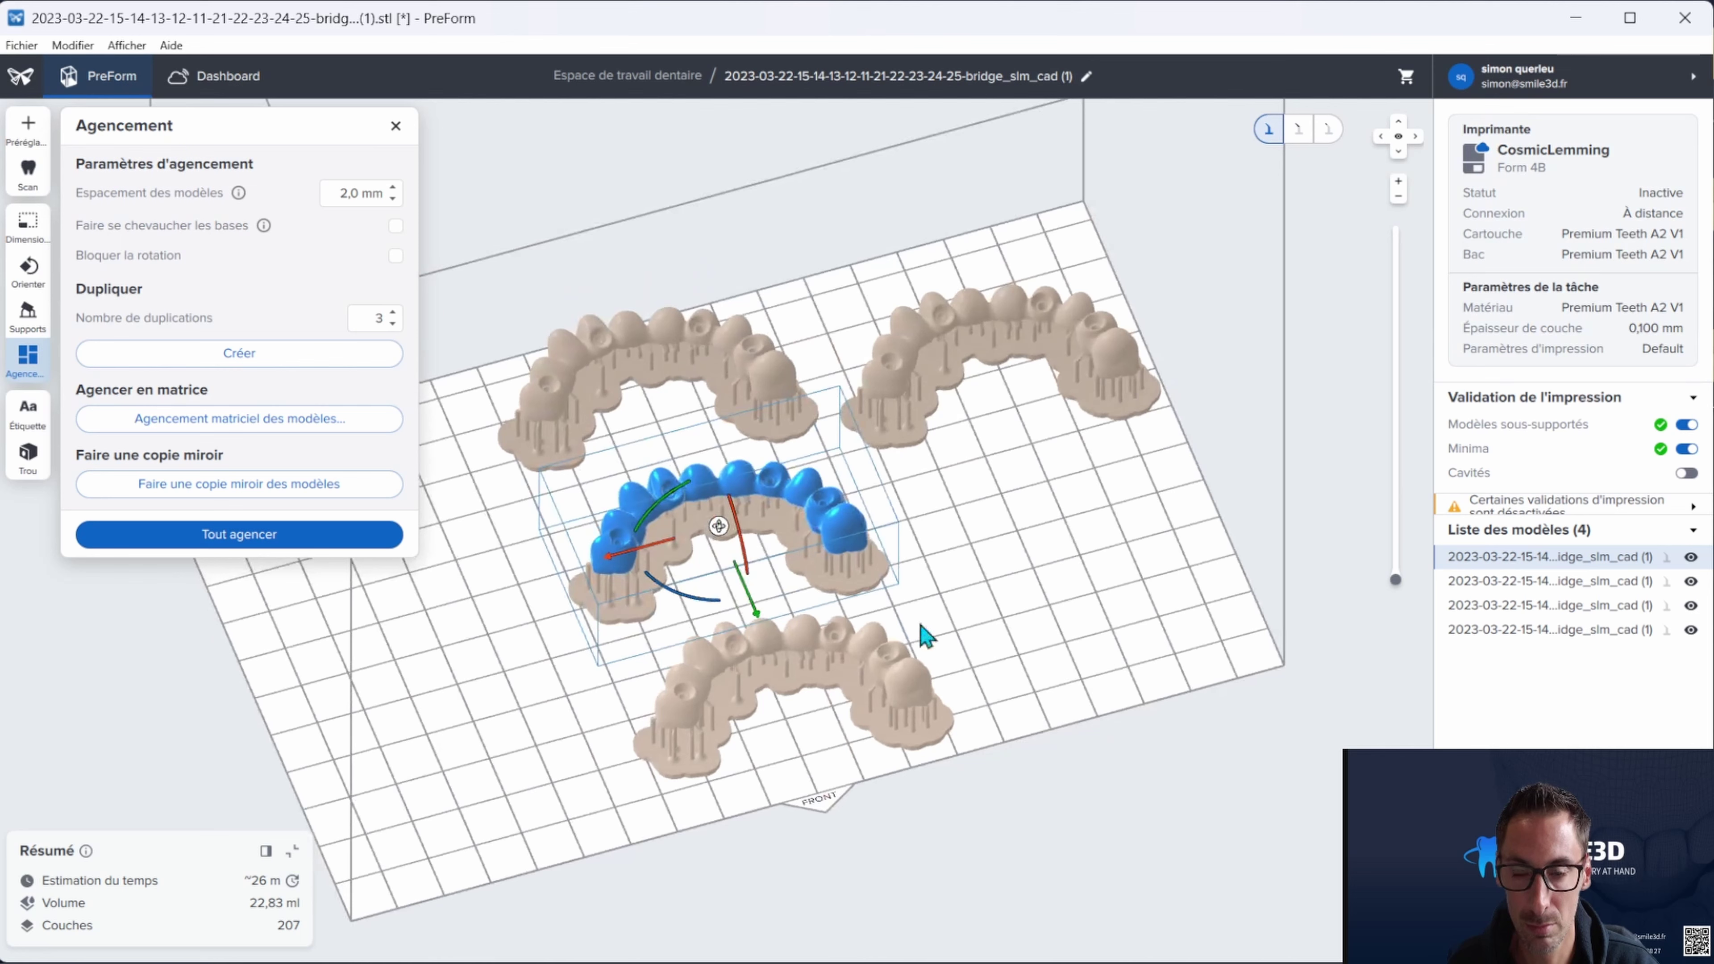
Examine how the bridge copies are arranged on the build platform from above and at an angle, and close the layout settings
left_click(561, 685)
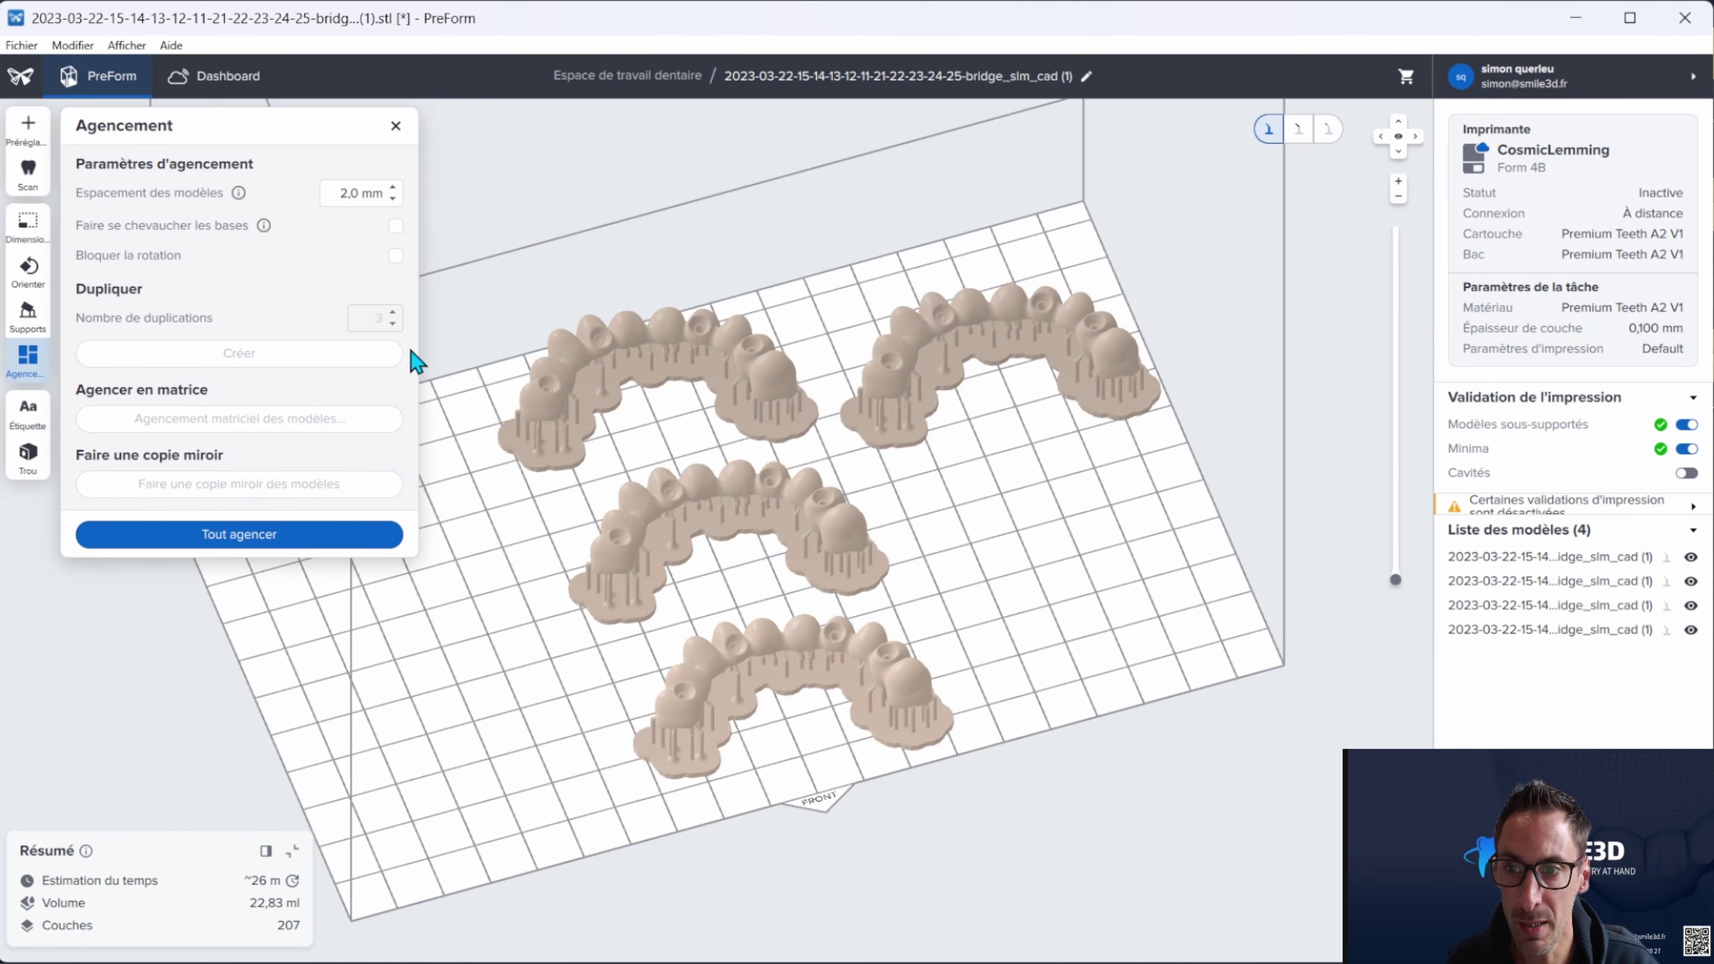
right_click_drag(491, 700, 794, 837)
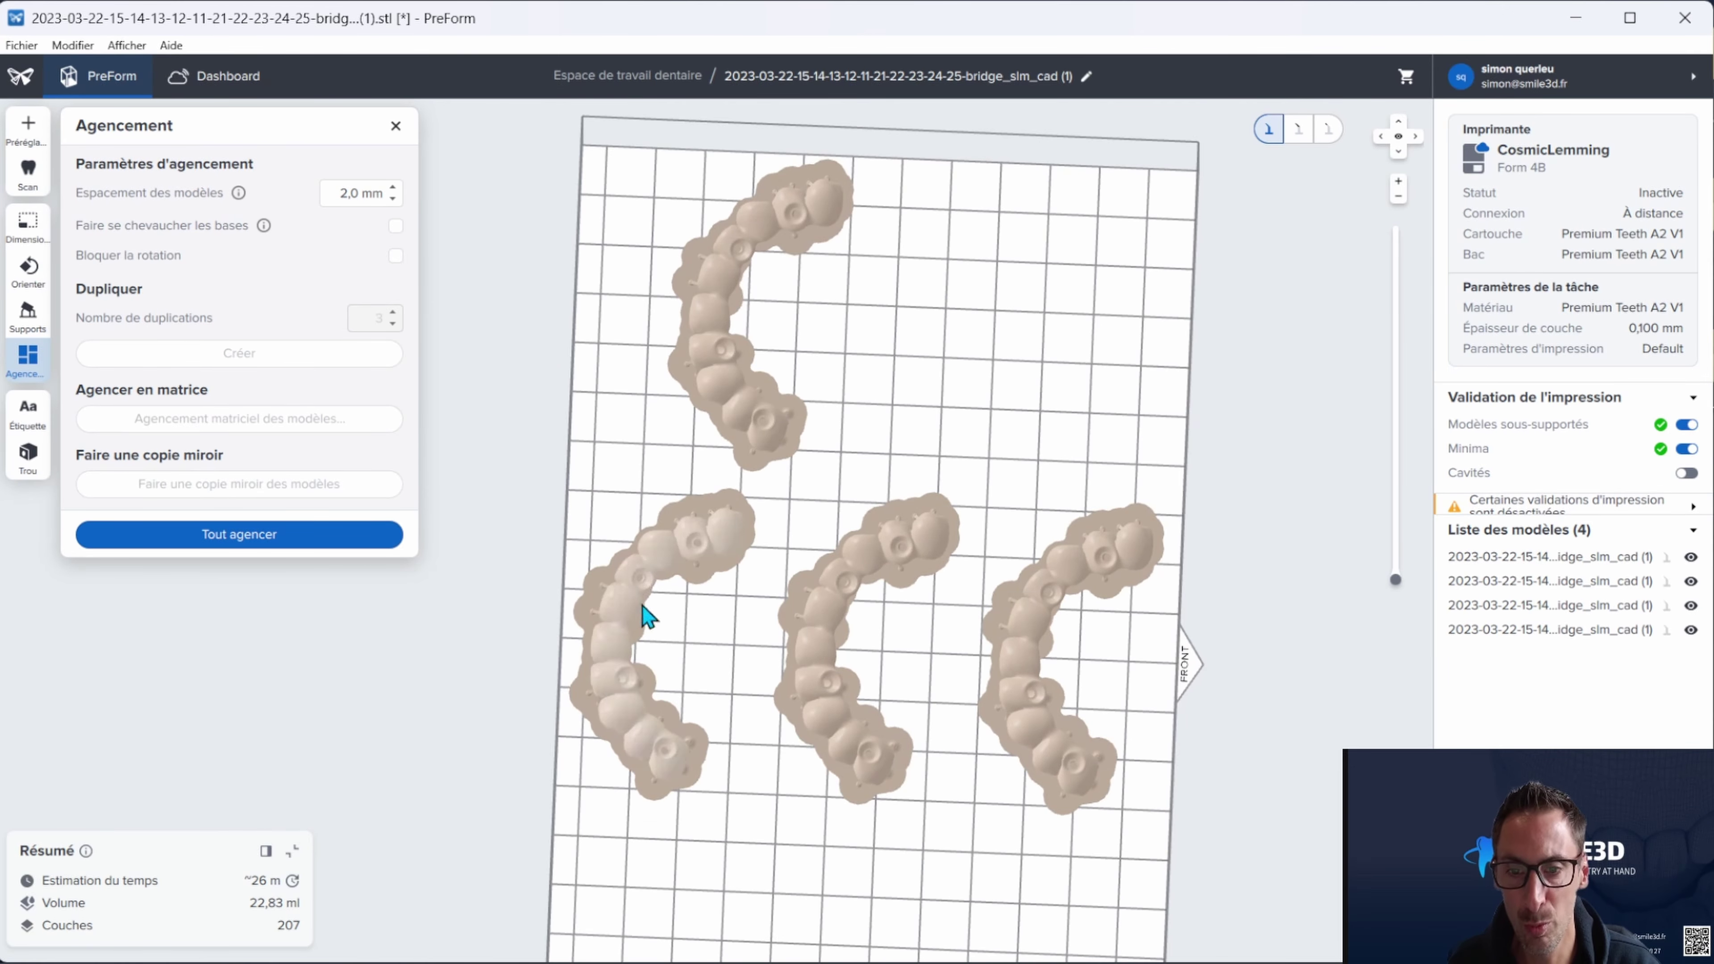
left_click(27, 361)
left_click(28, 361)
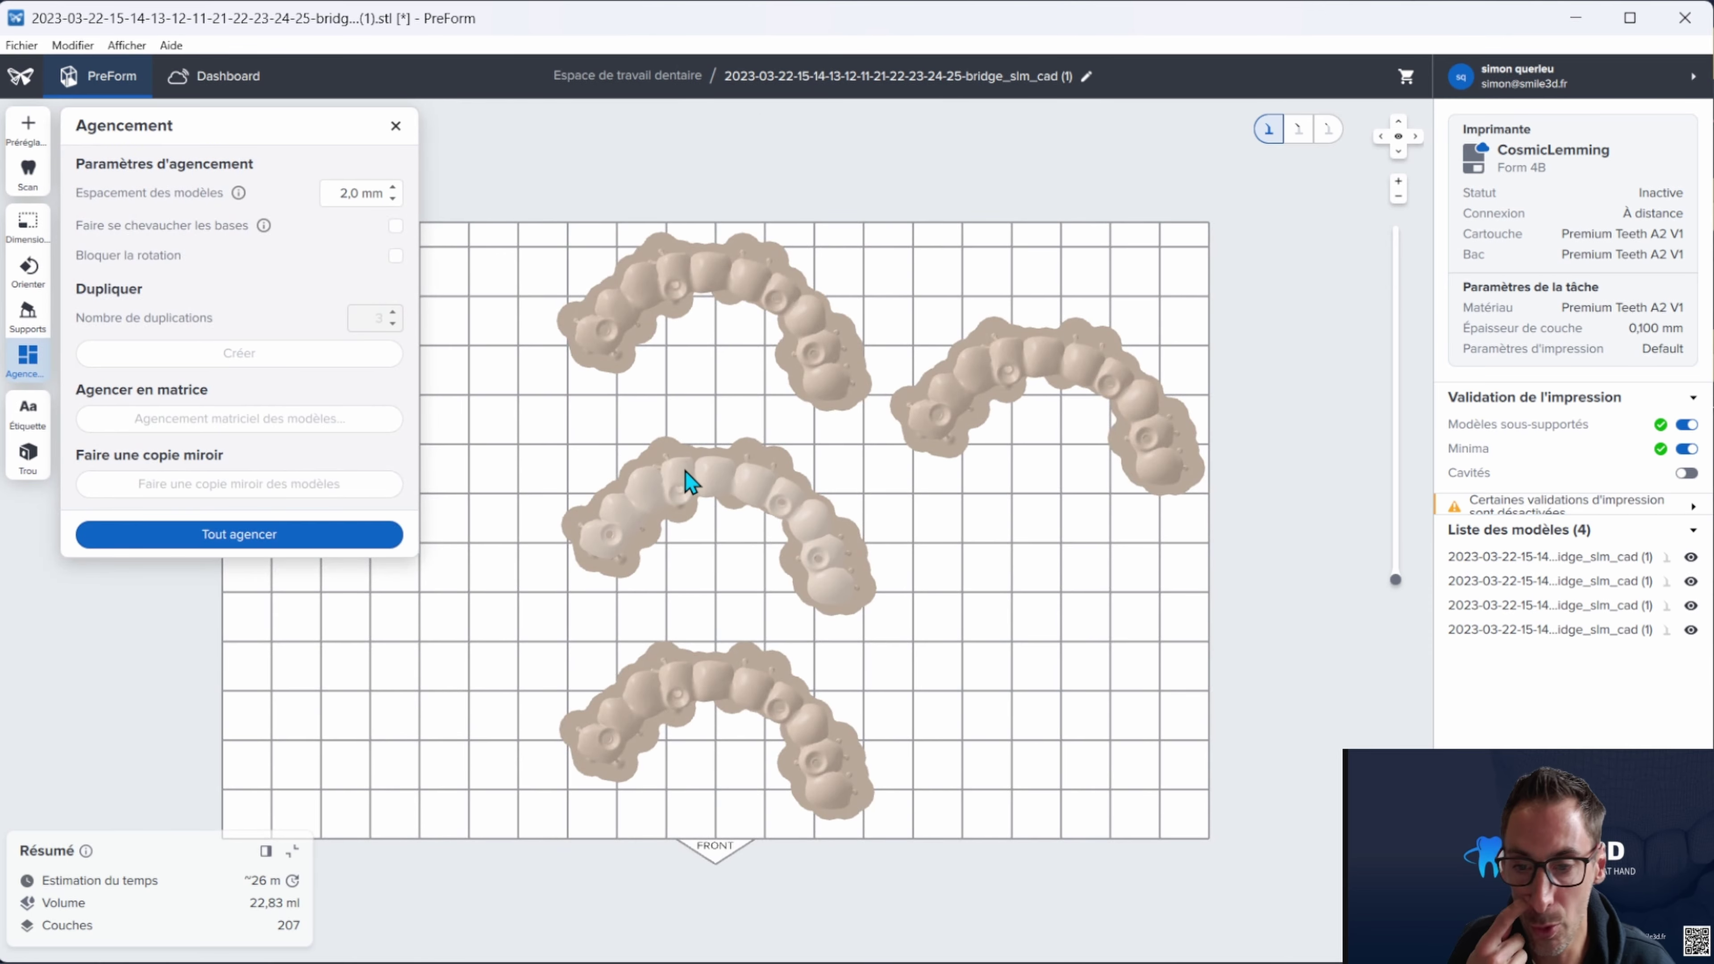
right_click_drag(988, 682, 1027, 533)
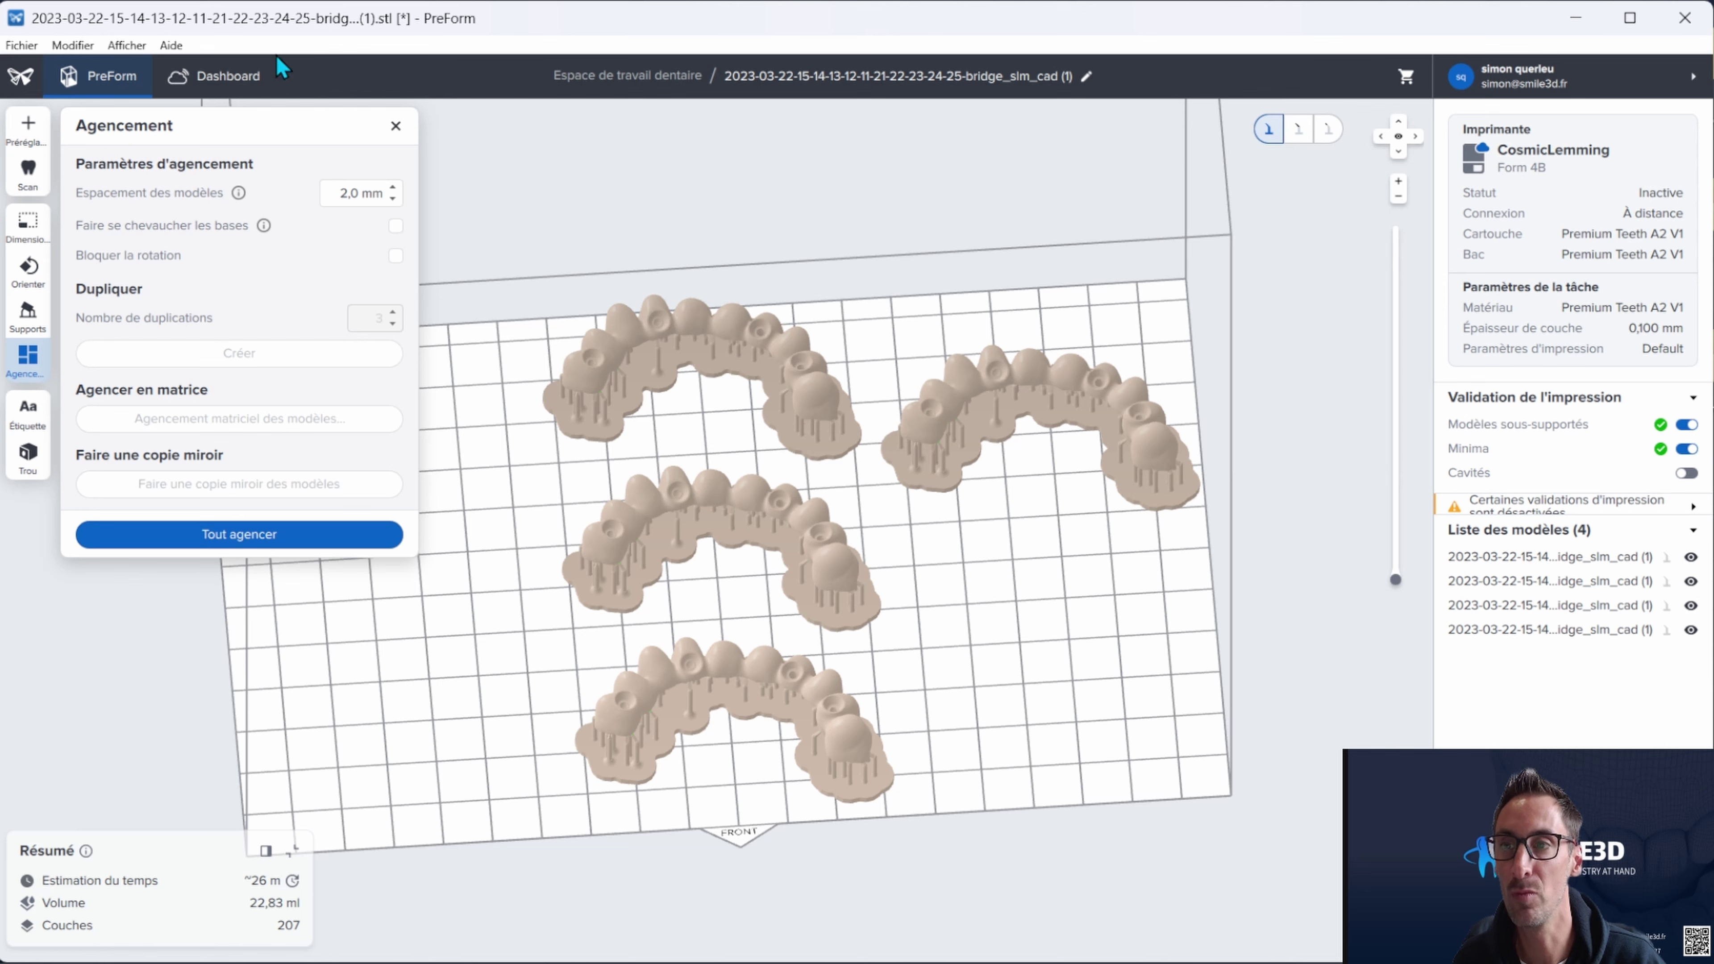
left_click(398, 128)
Switch to the Dashboard, request a camera snapshot of the CosmicLemming printer, and return to the PreForm workspace
left_click(243, 76)
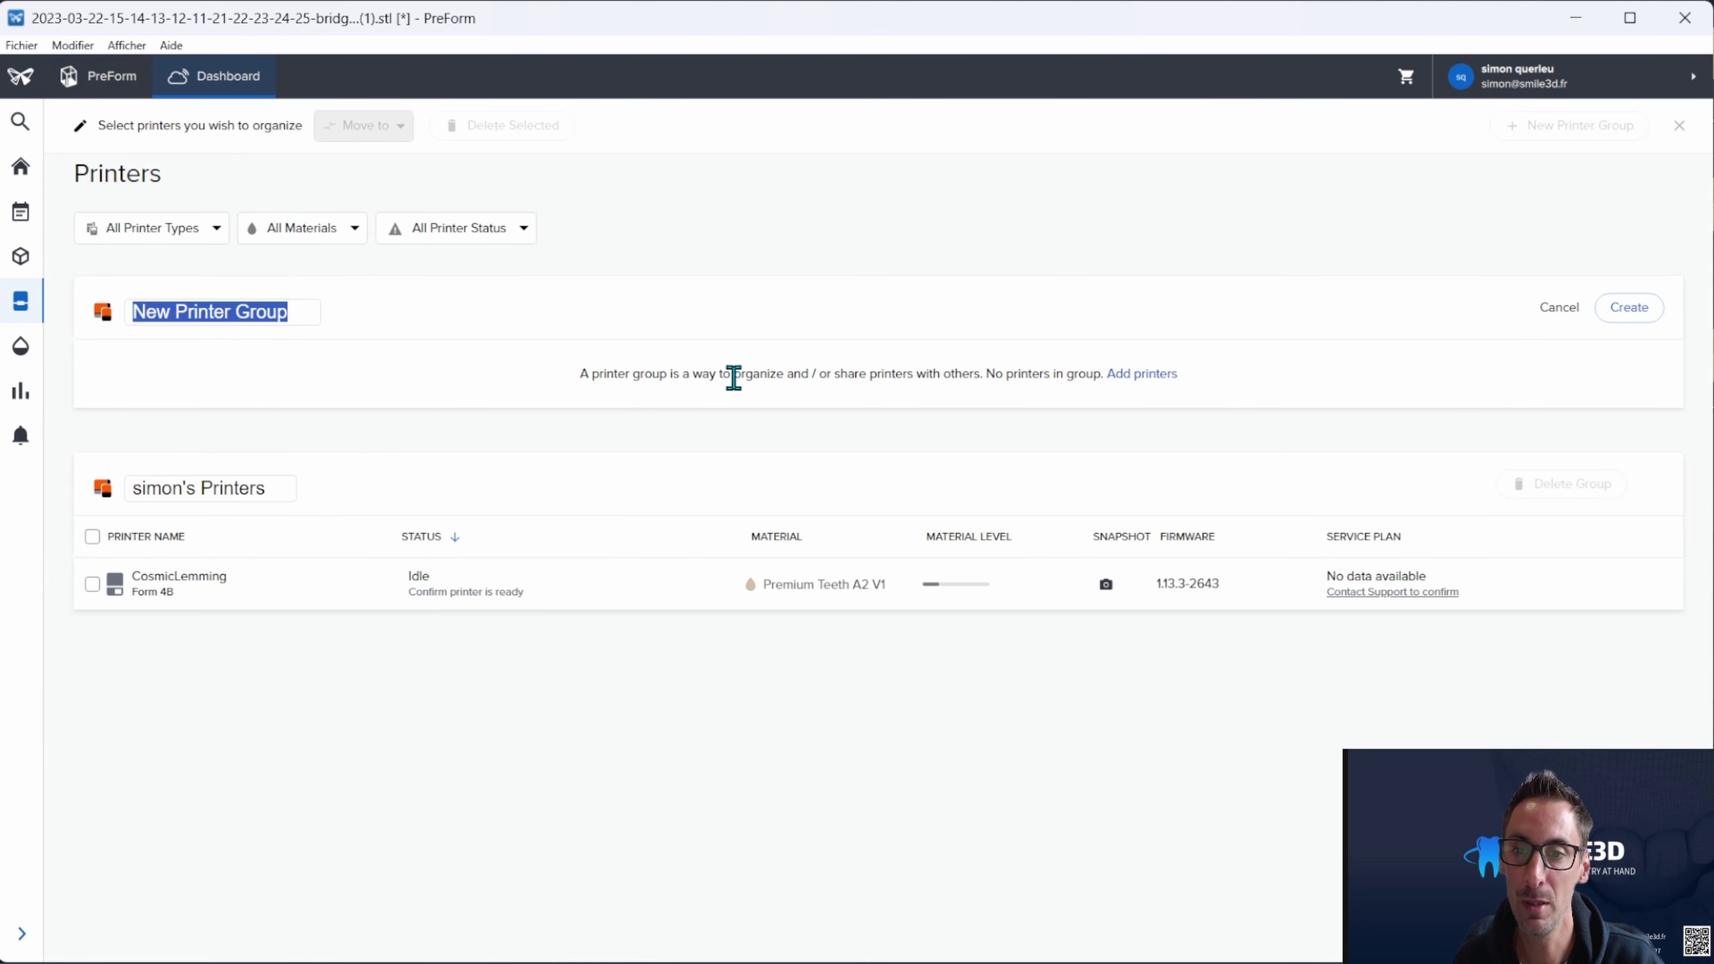
left_click(314, 586)
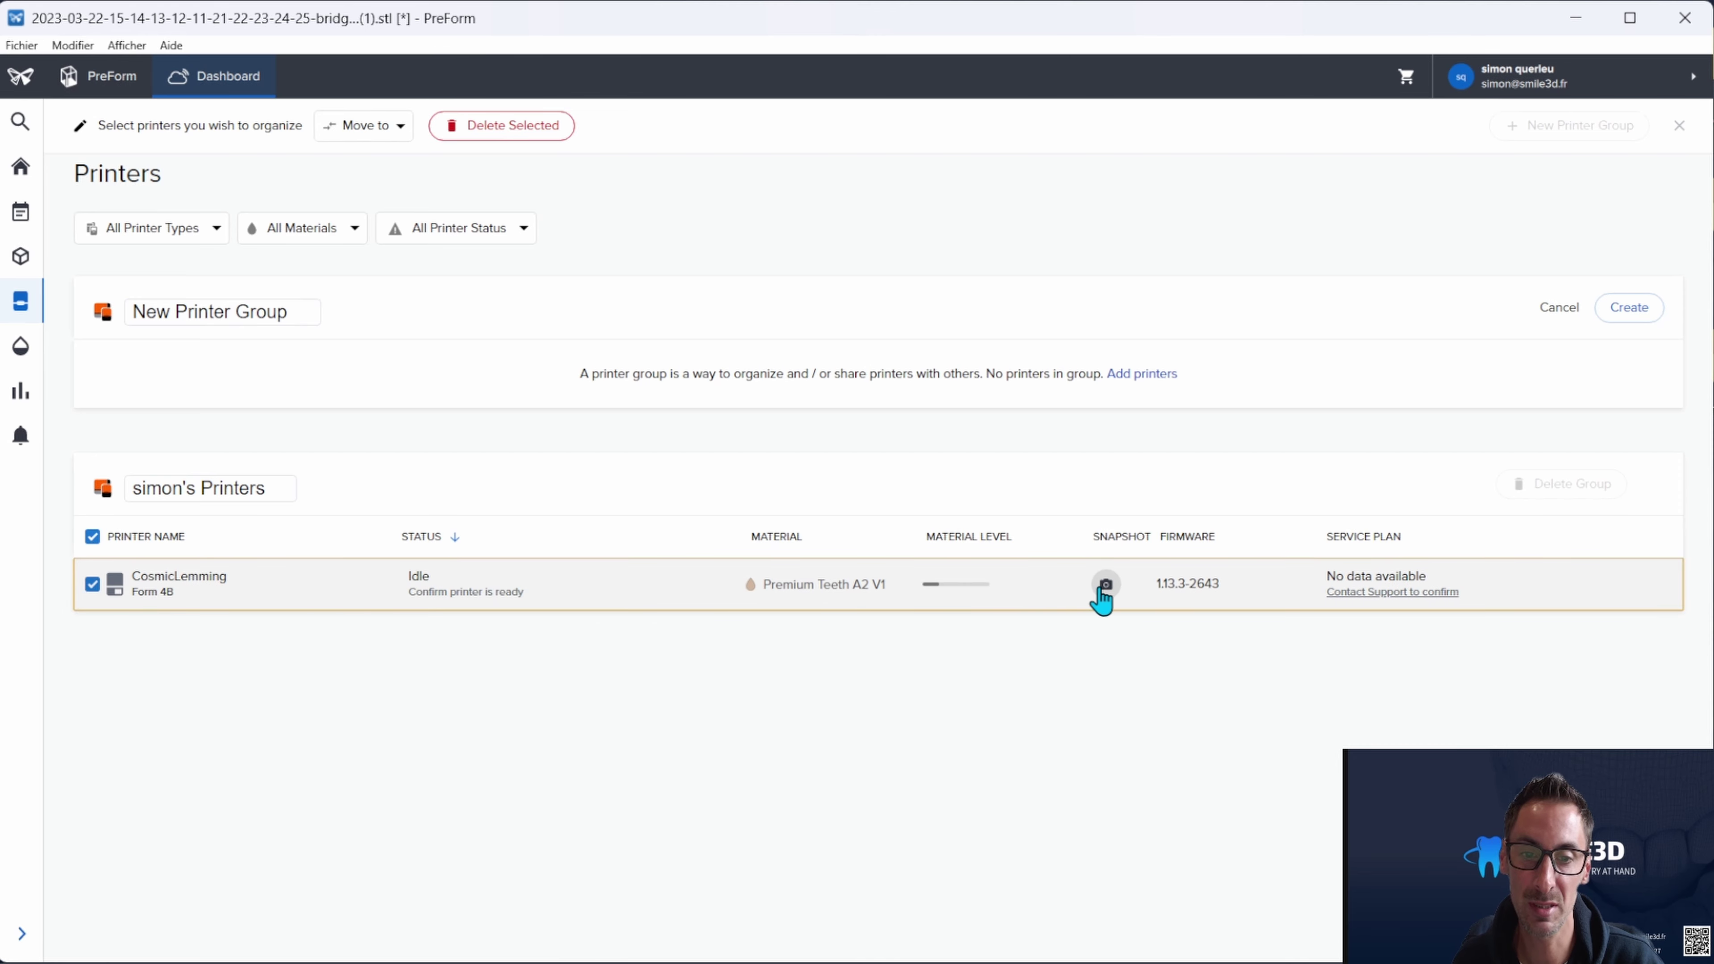
left_click(1106, 584)
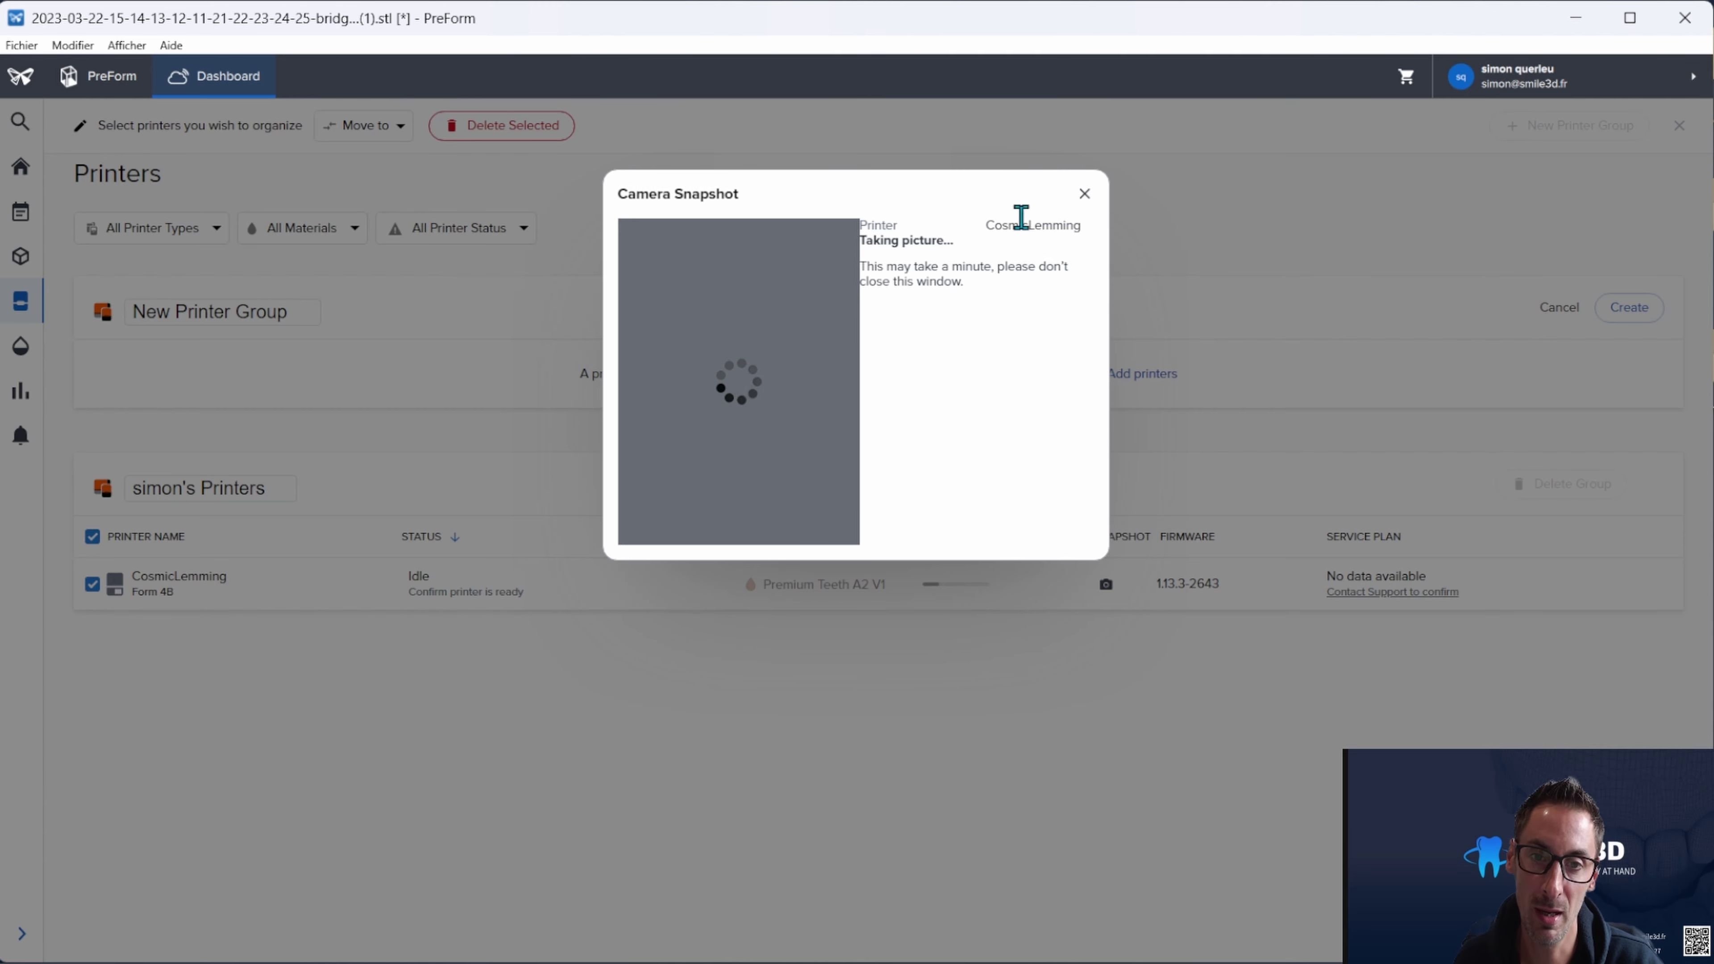
left_click(1085, 194)
left_click(102, 75)
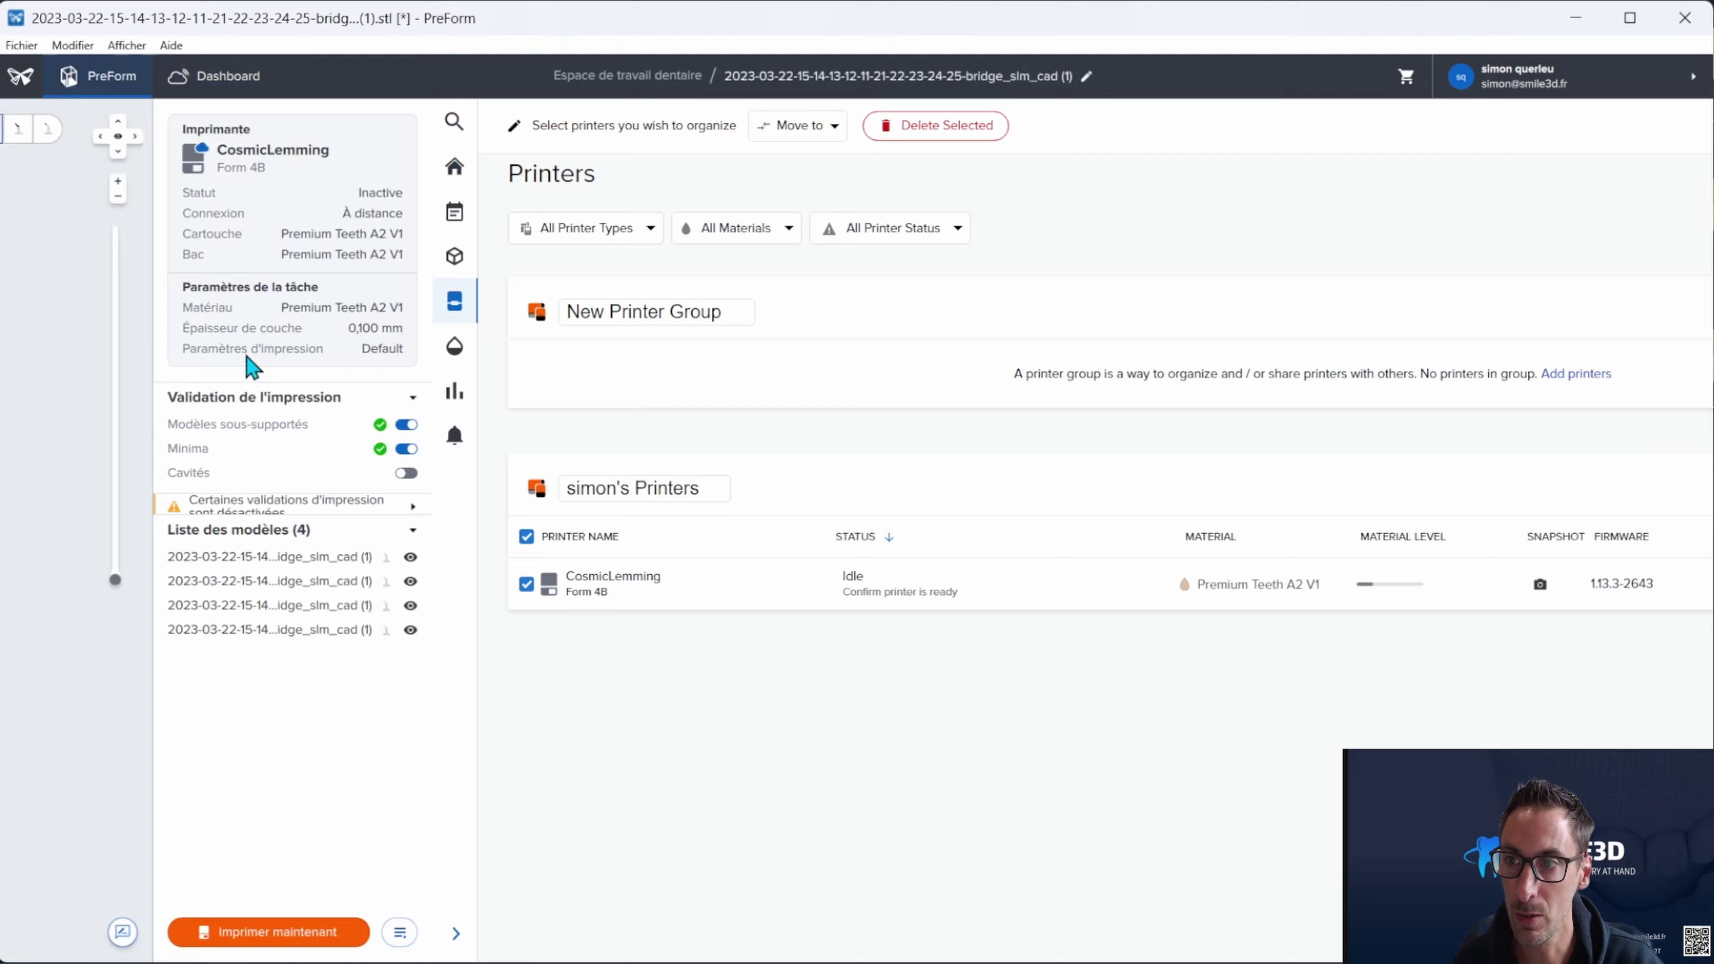
Delete all four bridges from the build platform
right_click_drag(845, 679, 773, 666)
scroll(773, 666, "down", 3)
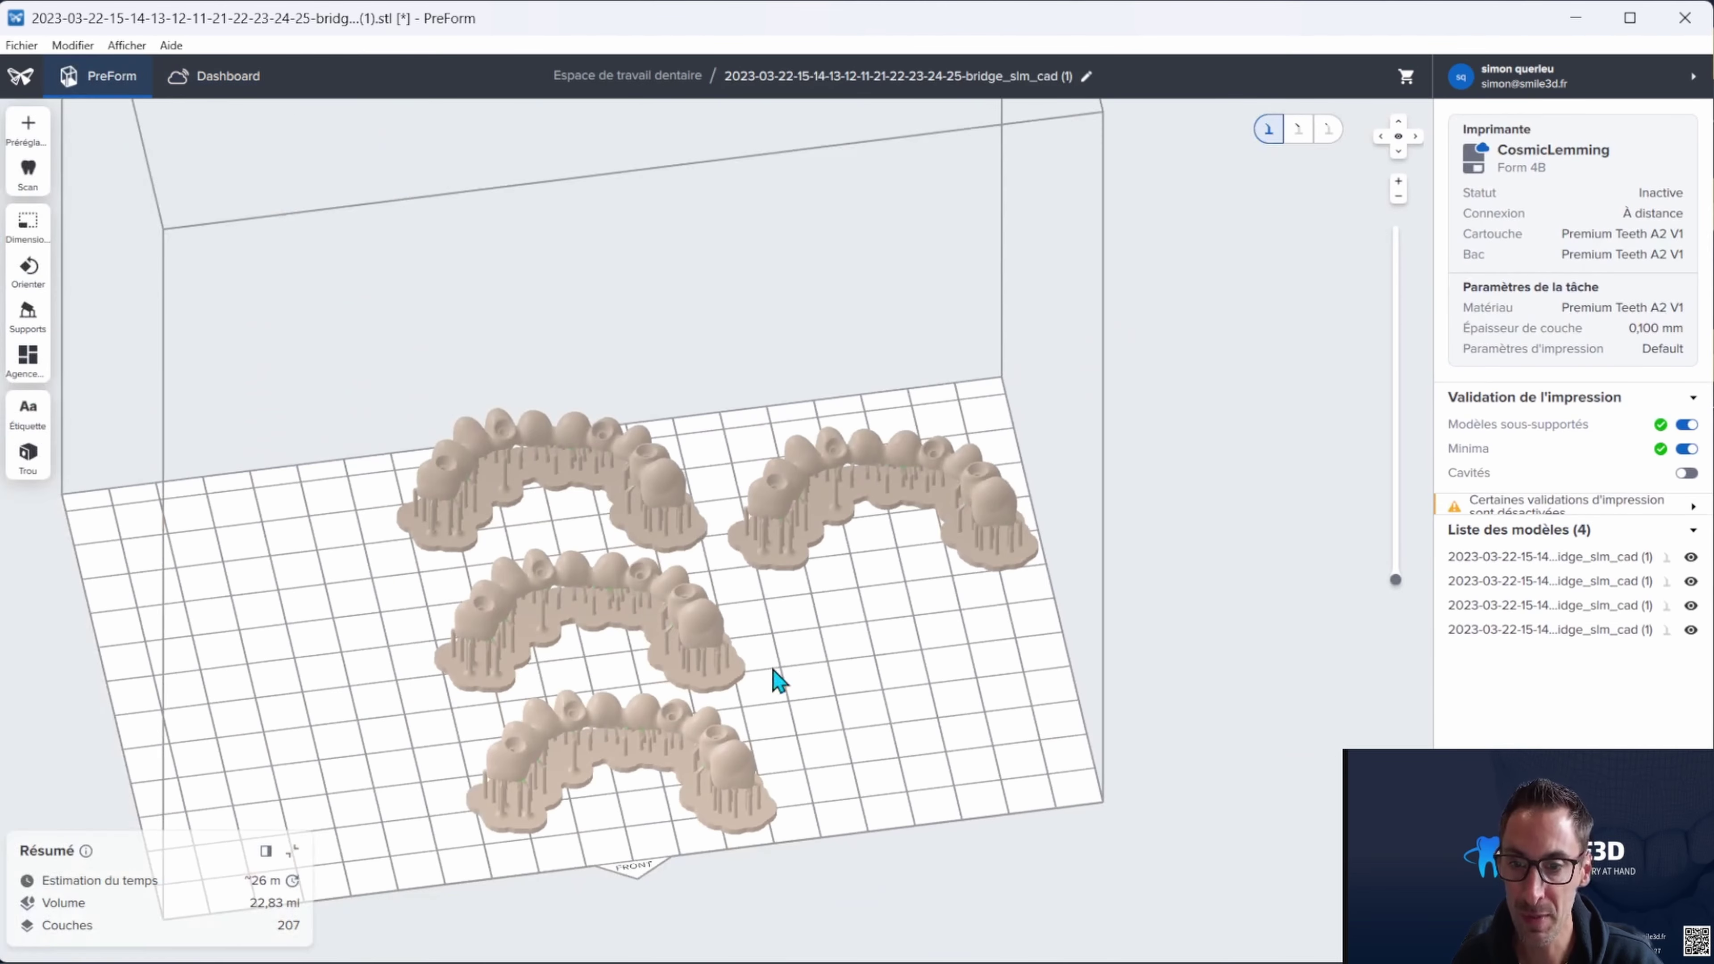
right_click_drag(896, 685, 891, 735)
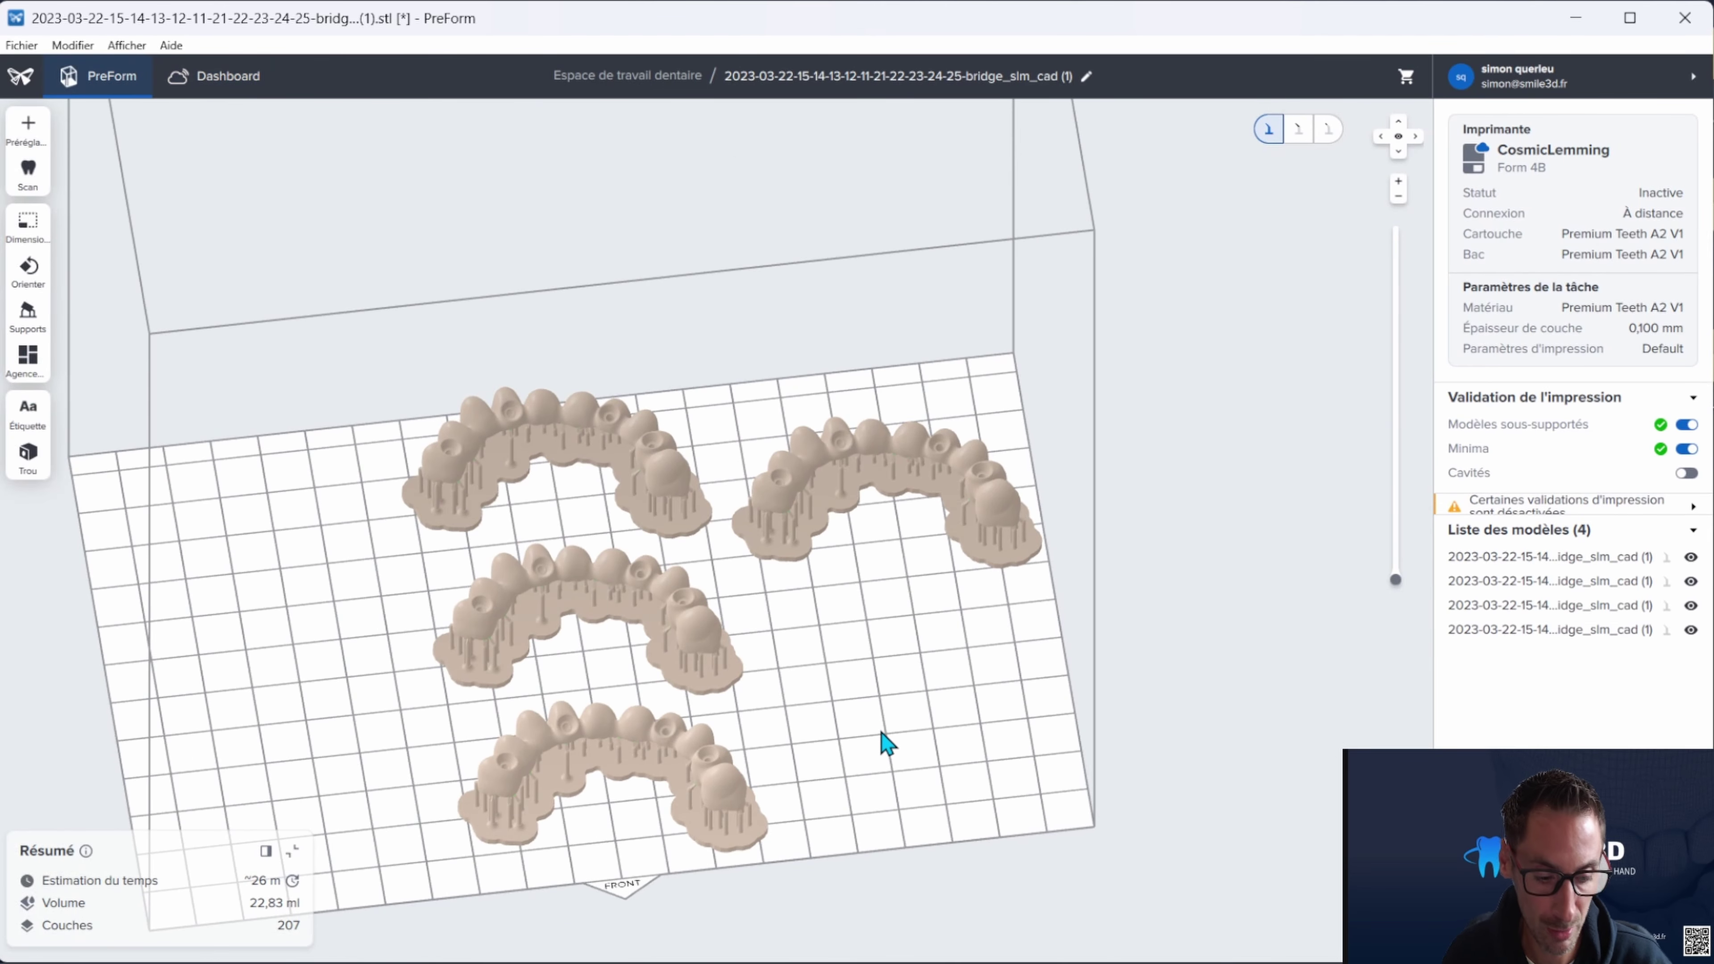
left_click(619, 803)
key("Delete")
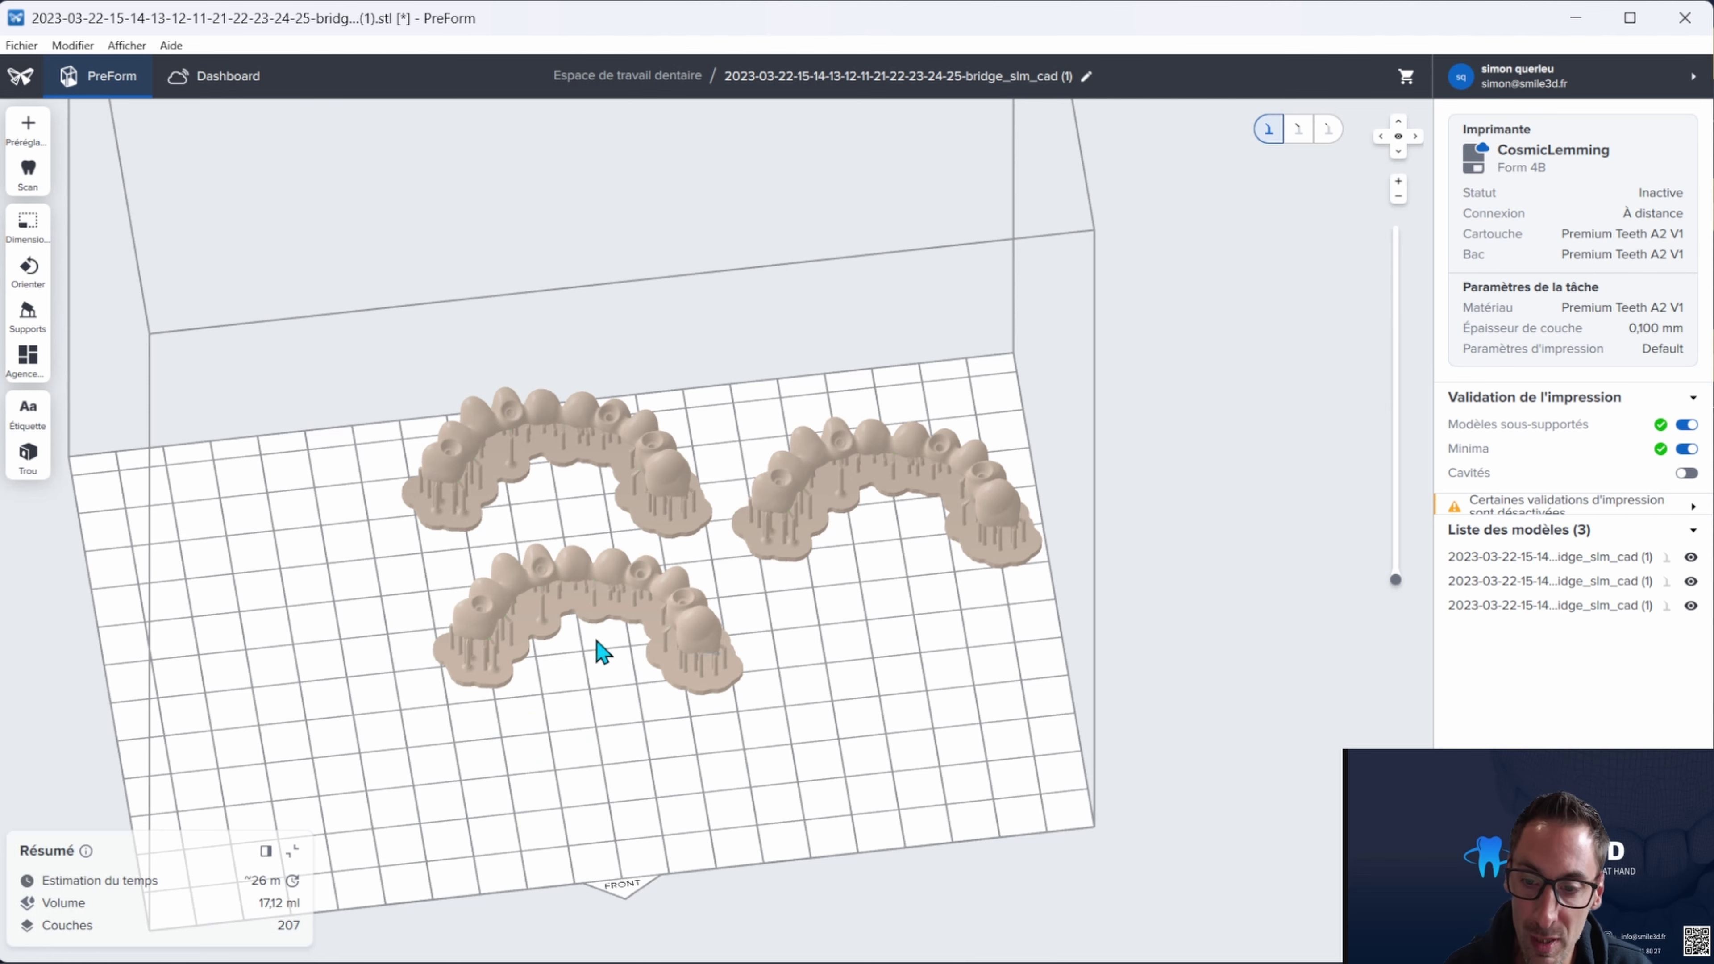
left_click(600, 651)
key("Delete")
left_click(625, 486)
key("Delete")
left_click(803, 546)
key("Delete")
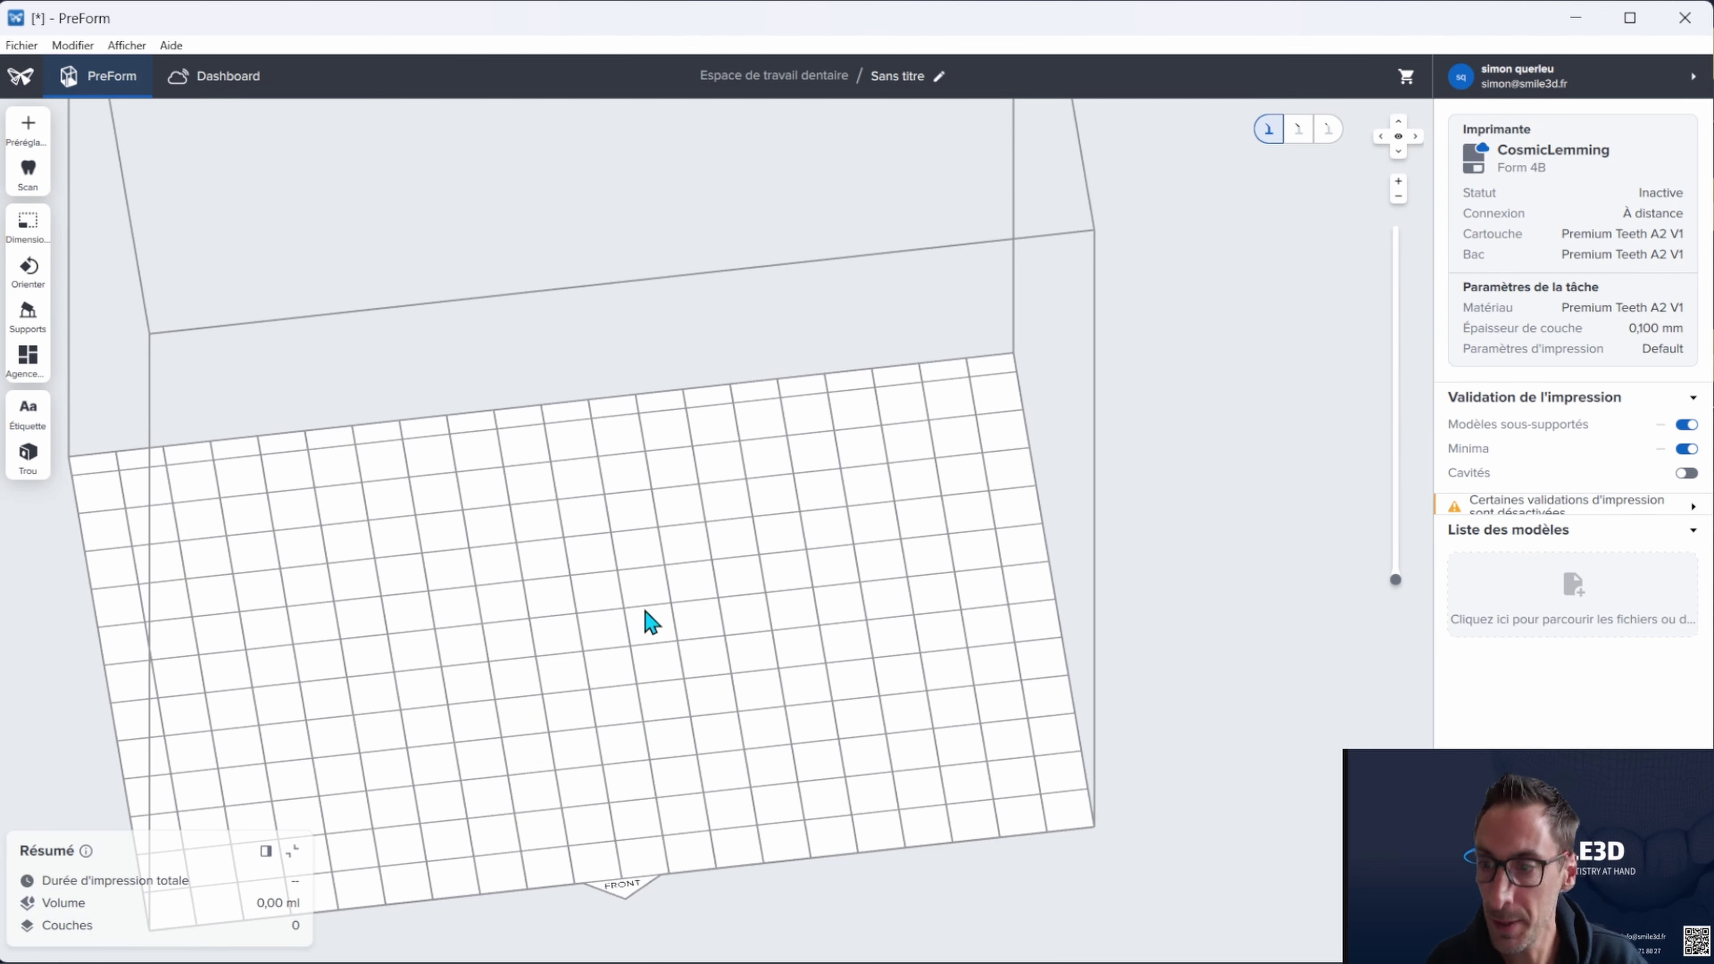
right_click(518, 835)
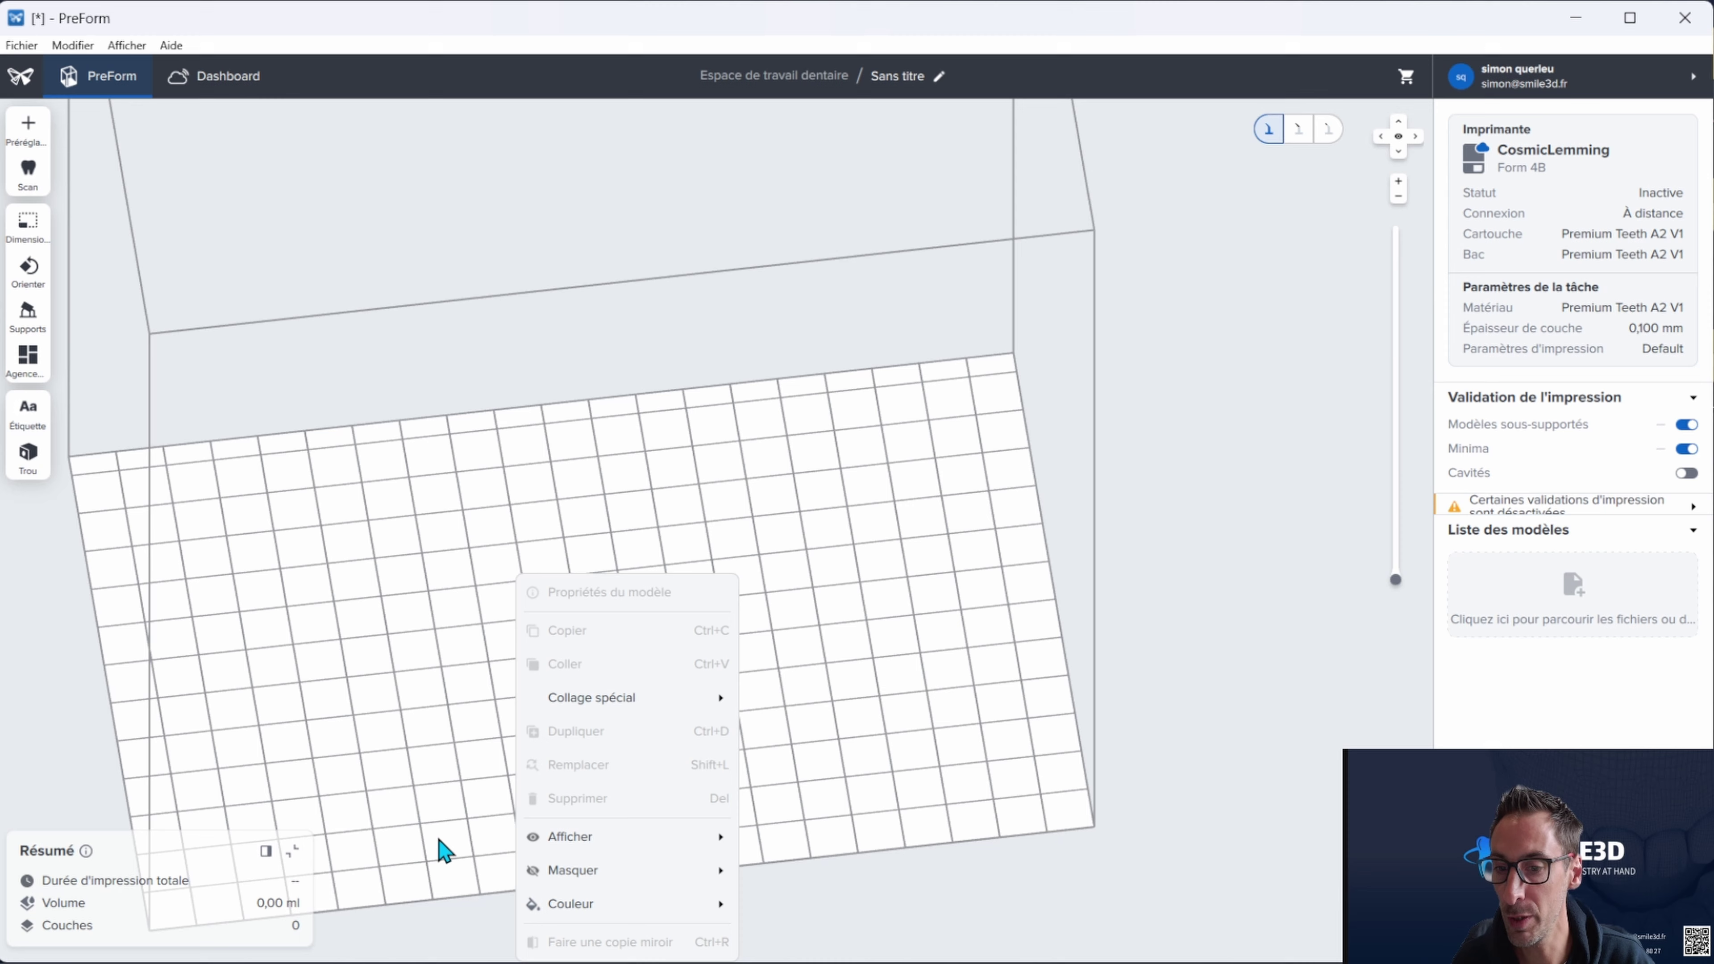
left_click(452, 816)
Rotate the bite splint so its arch lies roughly level with the build platform
right_click_drag(558, 825, 532, 770)
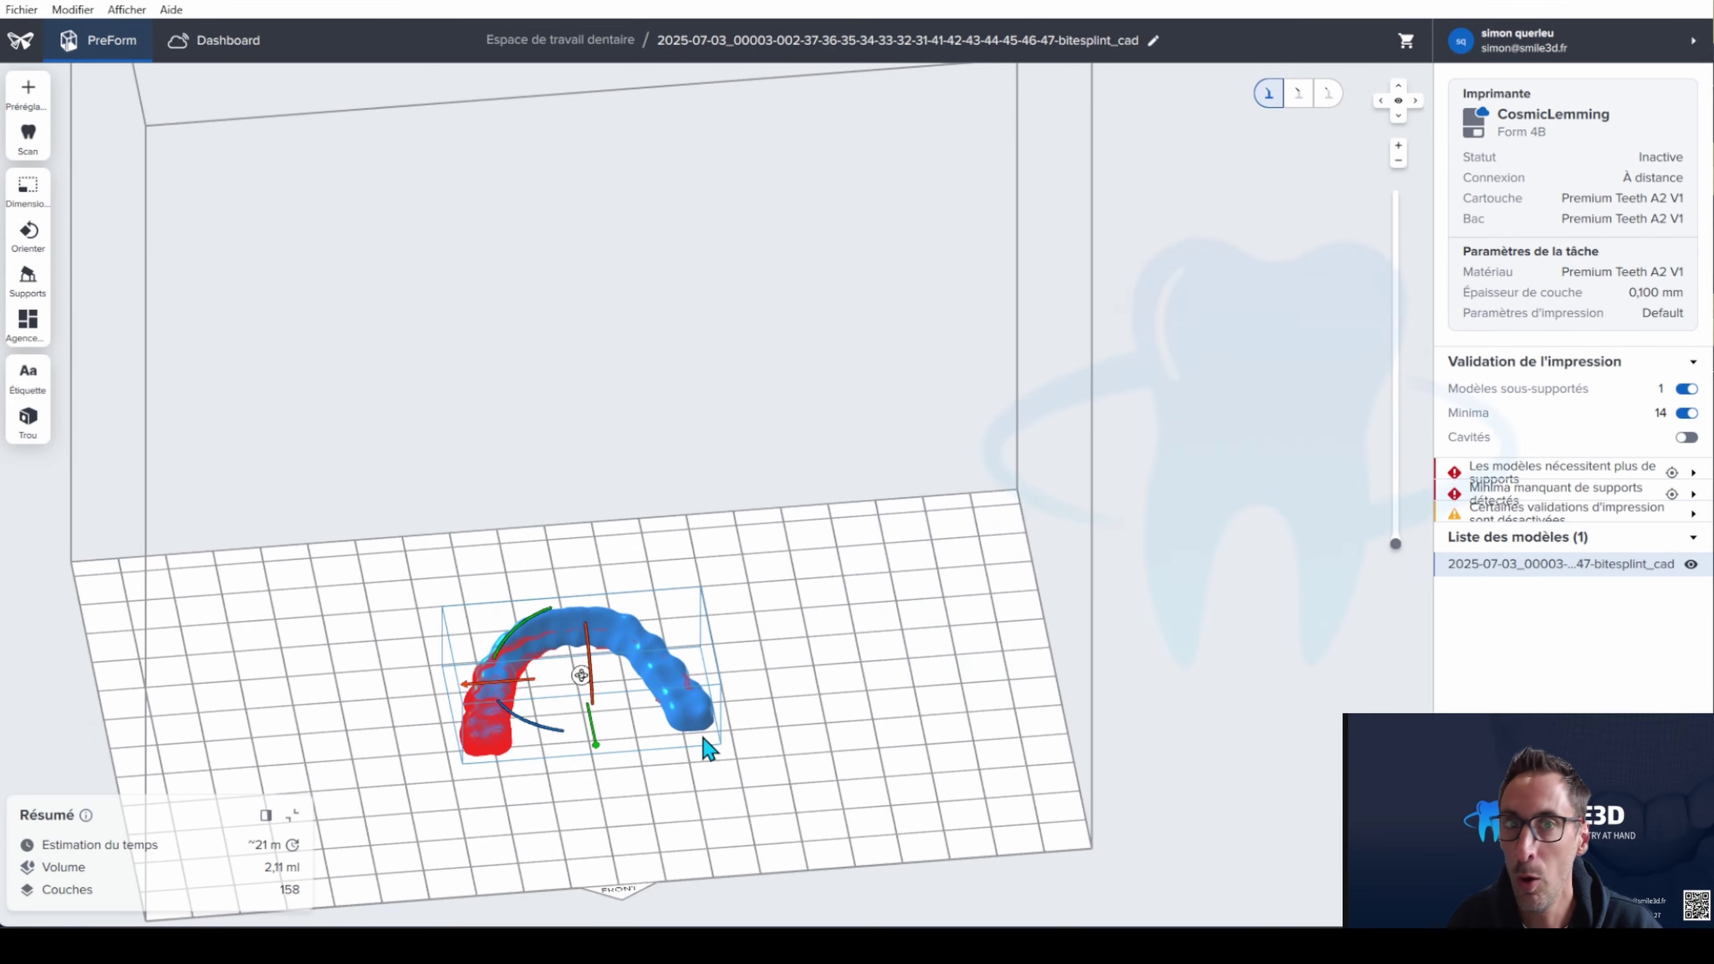
right_click_drag(799, 738, 268, 708)
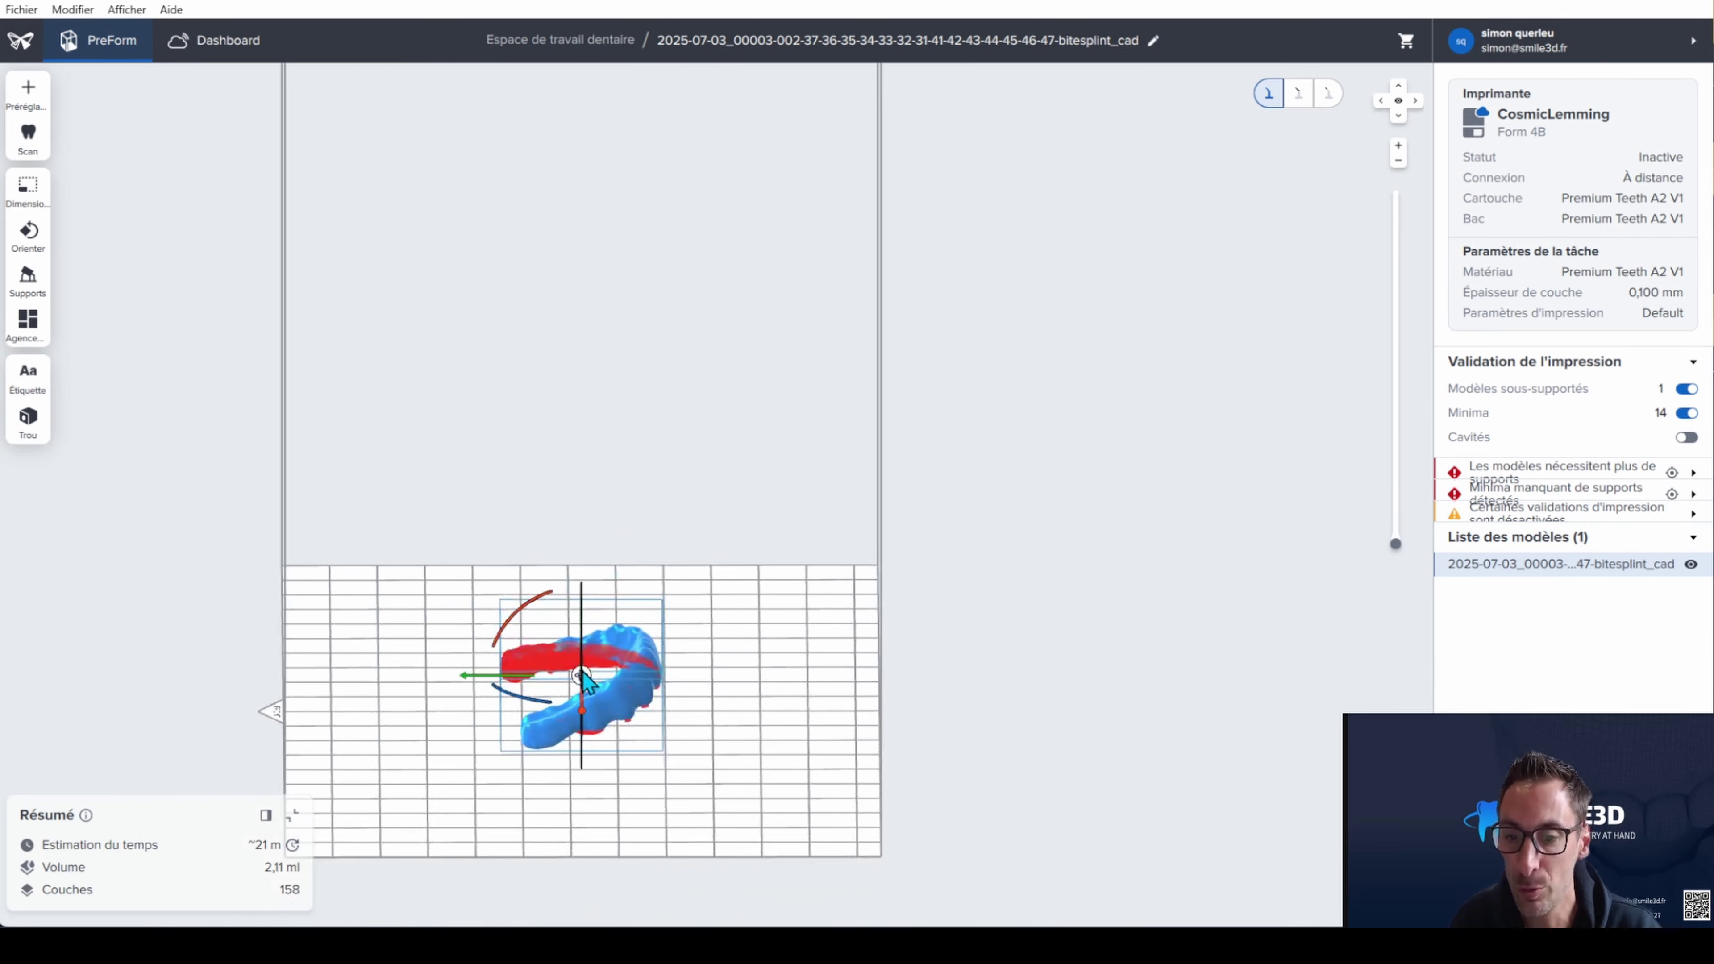
scroll(580, 696, "up", 5)
left_click_drag(513, 615, 567, 628)
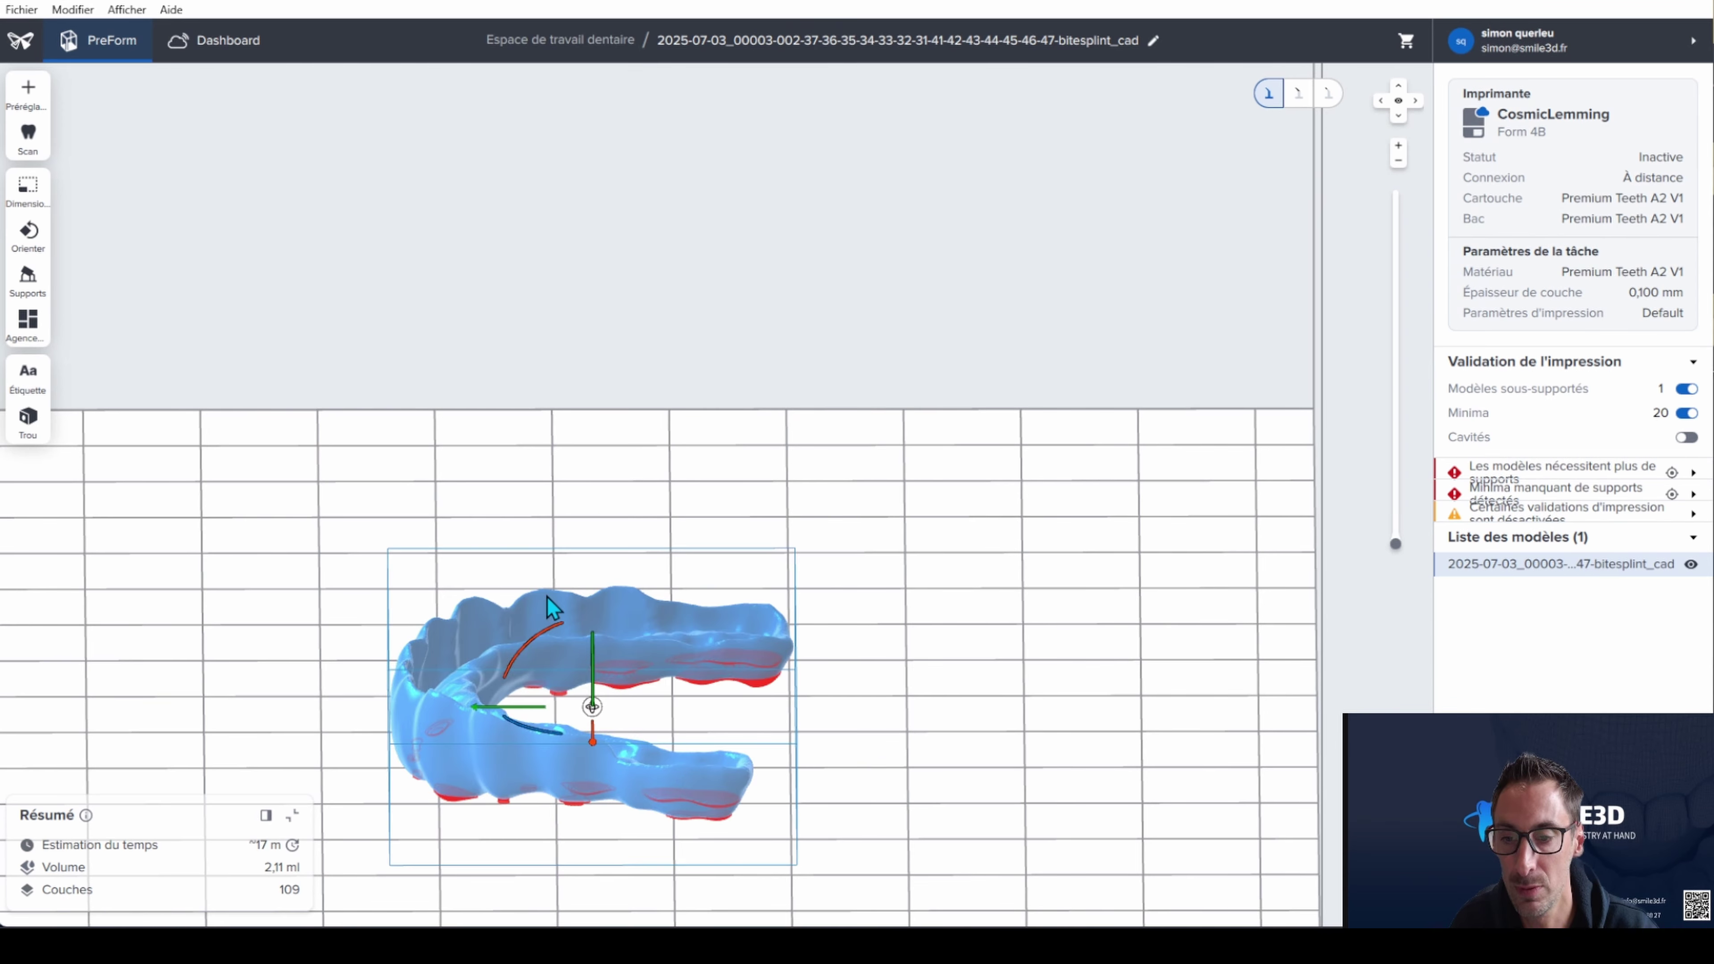
Generate automatic supports with mini-bases for the bite splint and inspect them from below
left_click(28, 278)
left_click(166, 672)
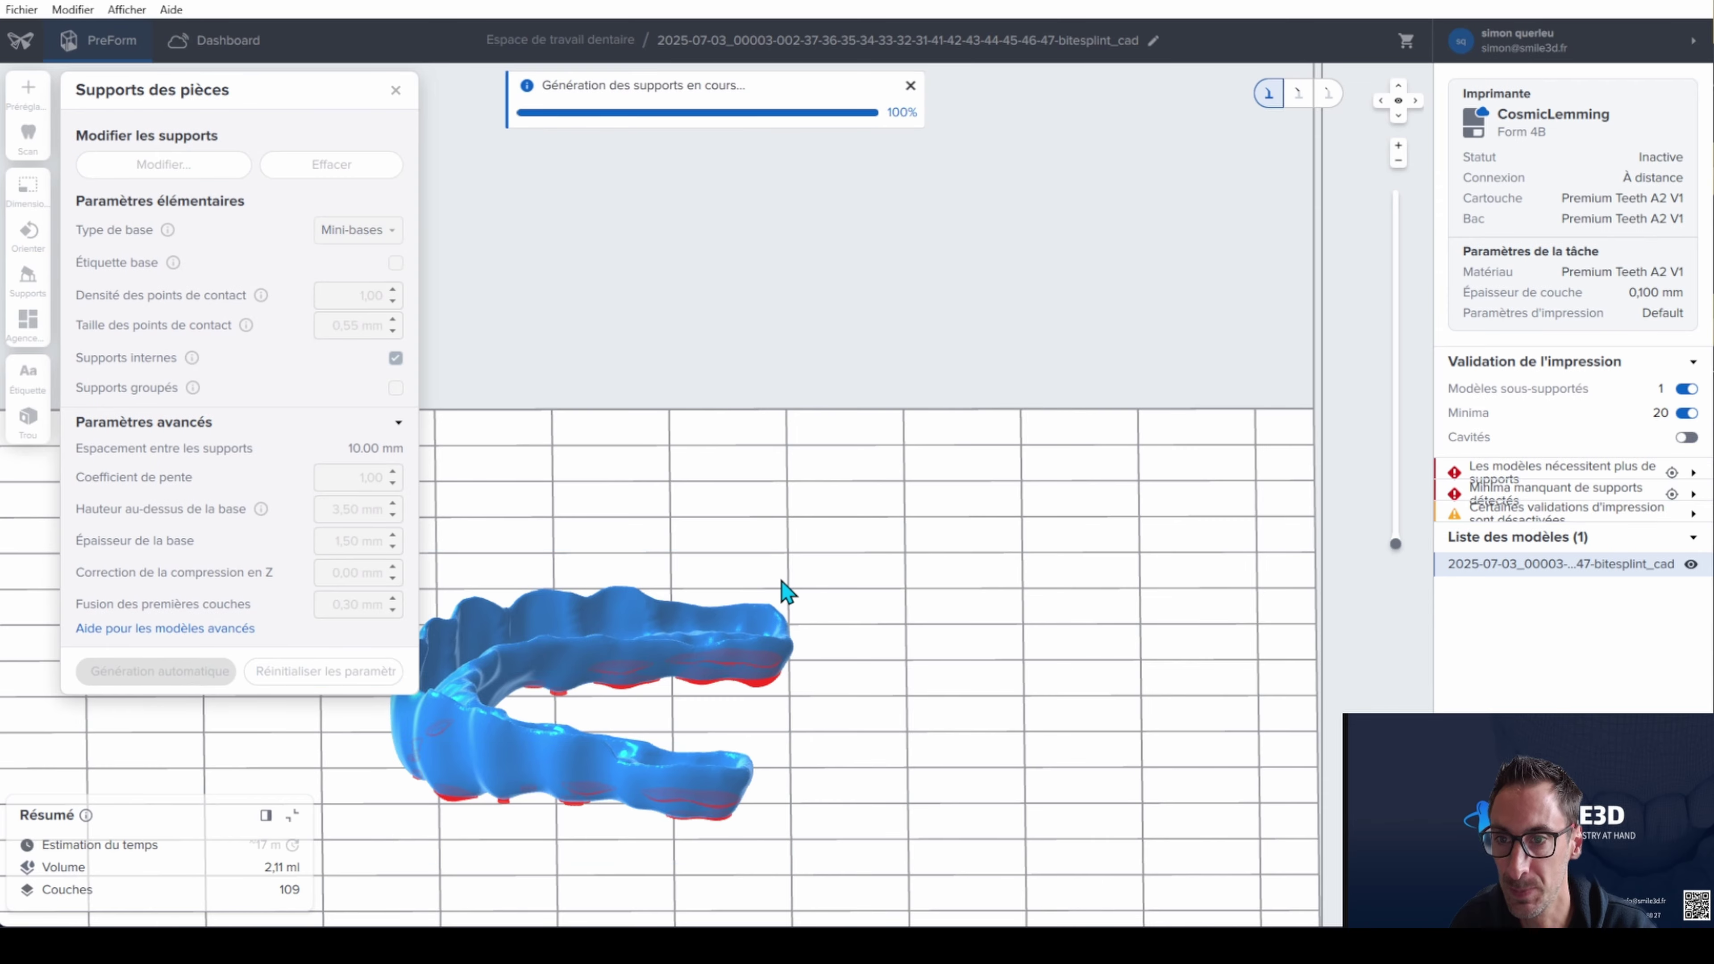
right_click_drag(902, 690, 1026, 540)
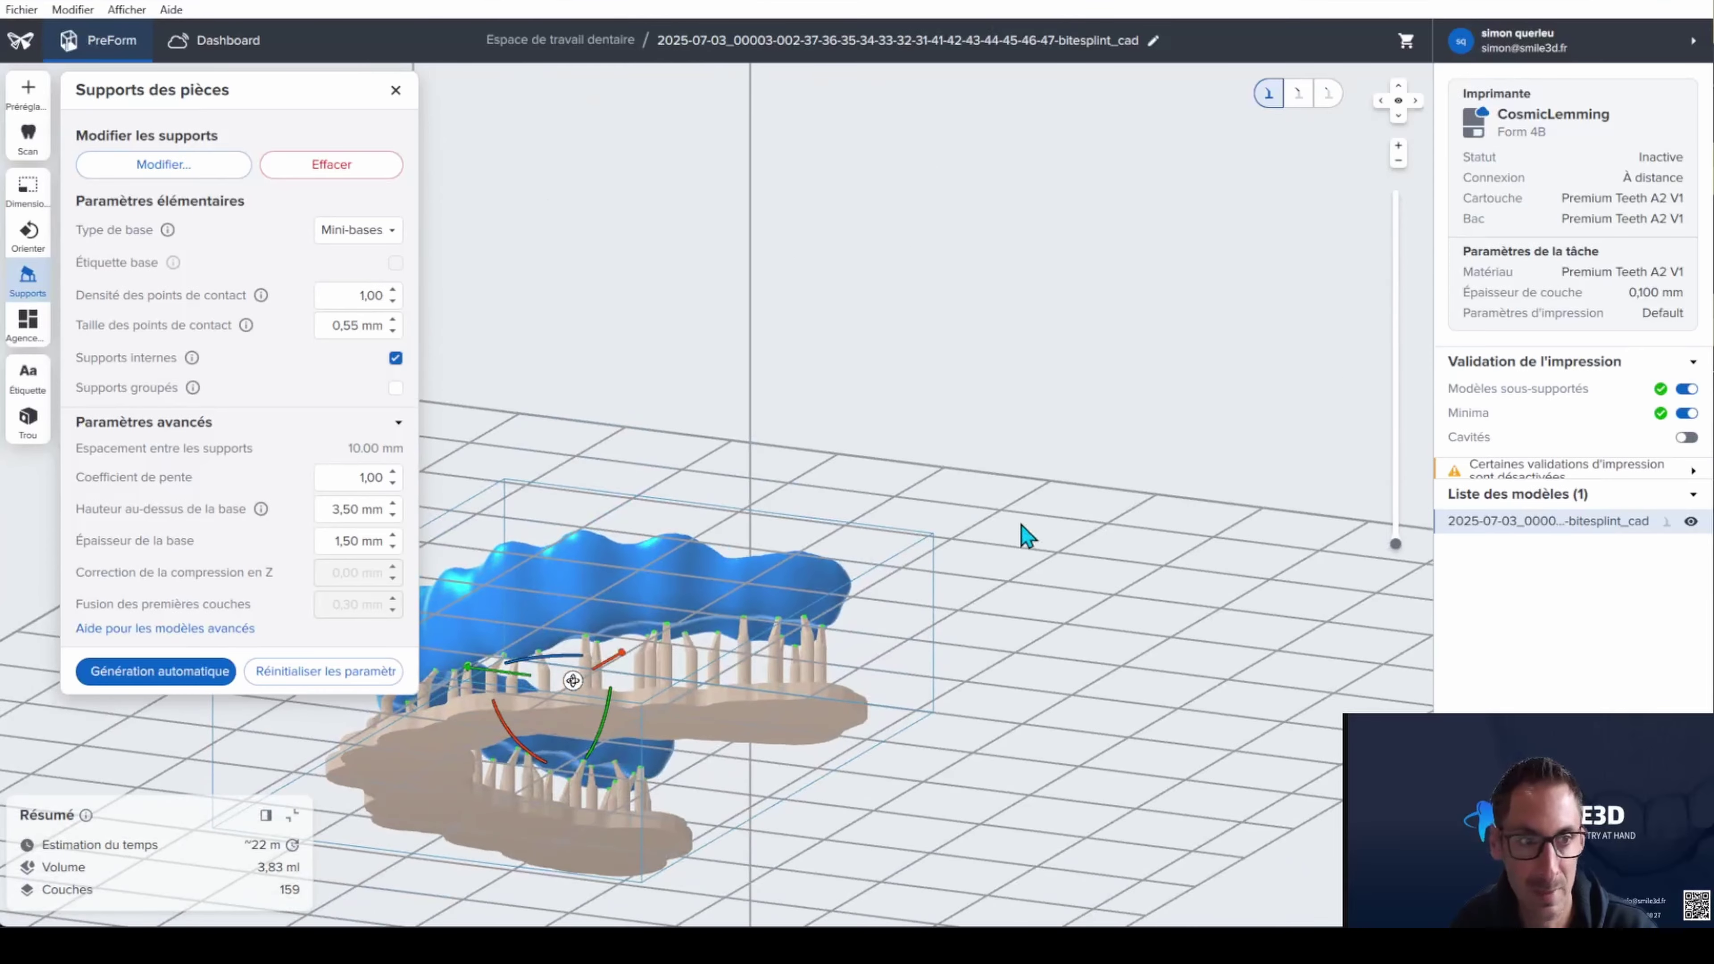
Change the print material to LT Comfort V1.1 and import the saved support positions into the new settings
left_click(1623, 277)
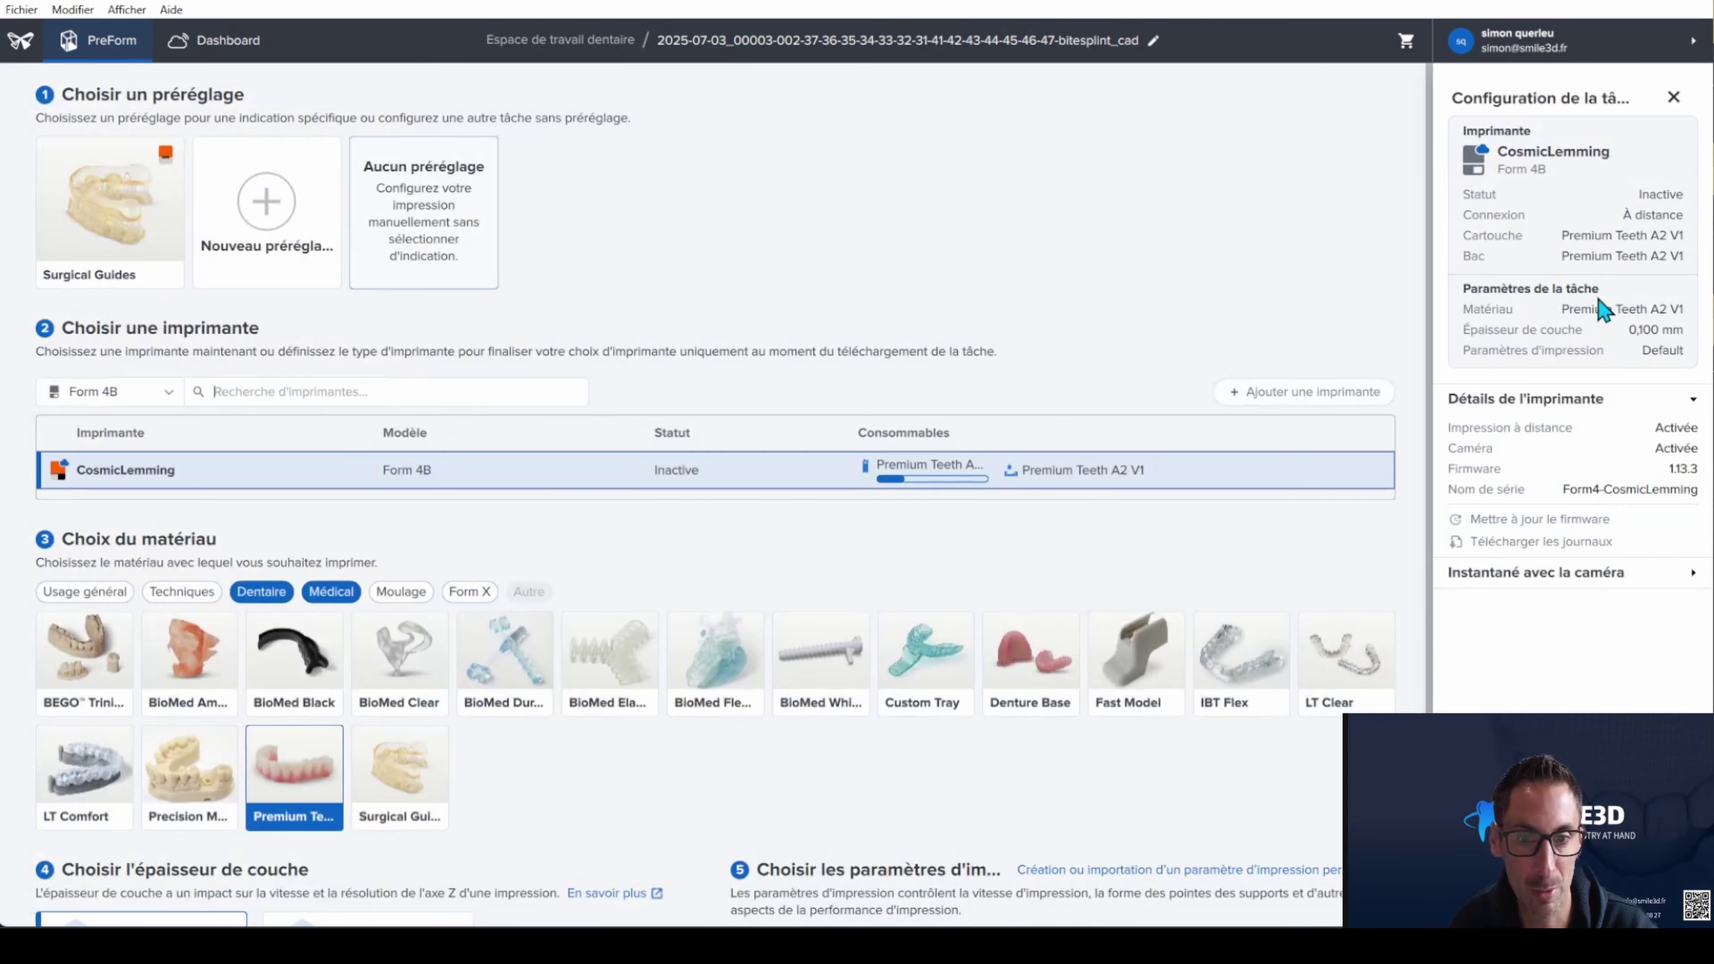
left_click(104, 767)
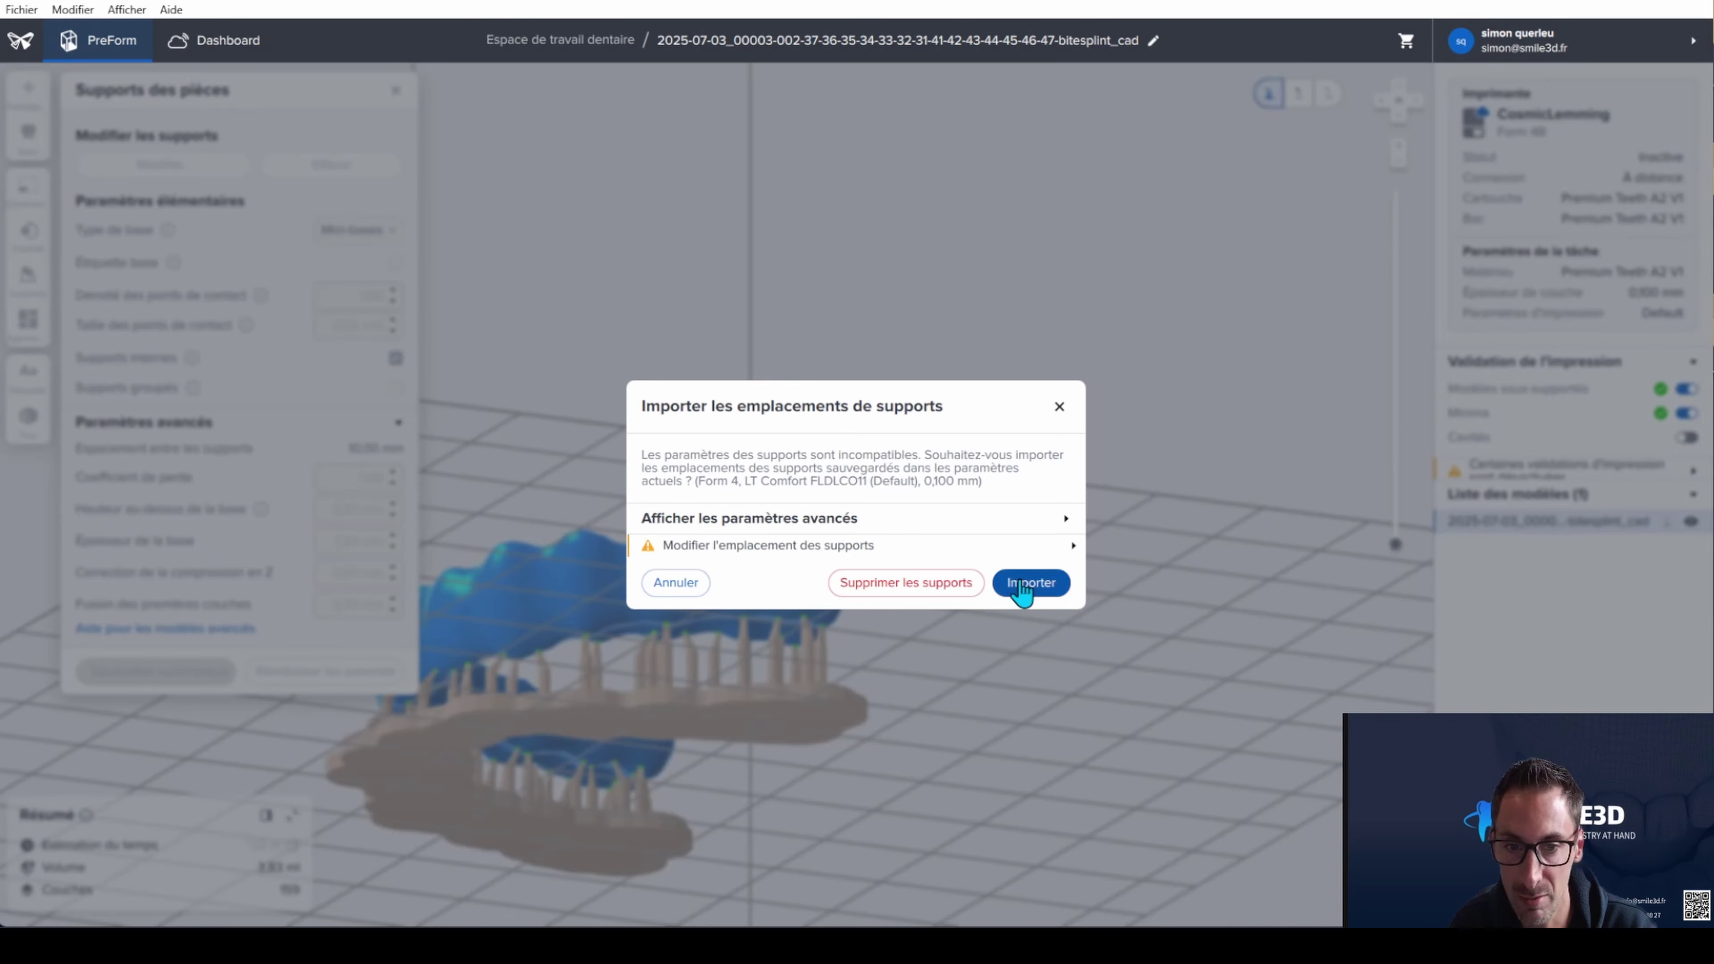
left_click(1026, 583)
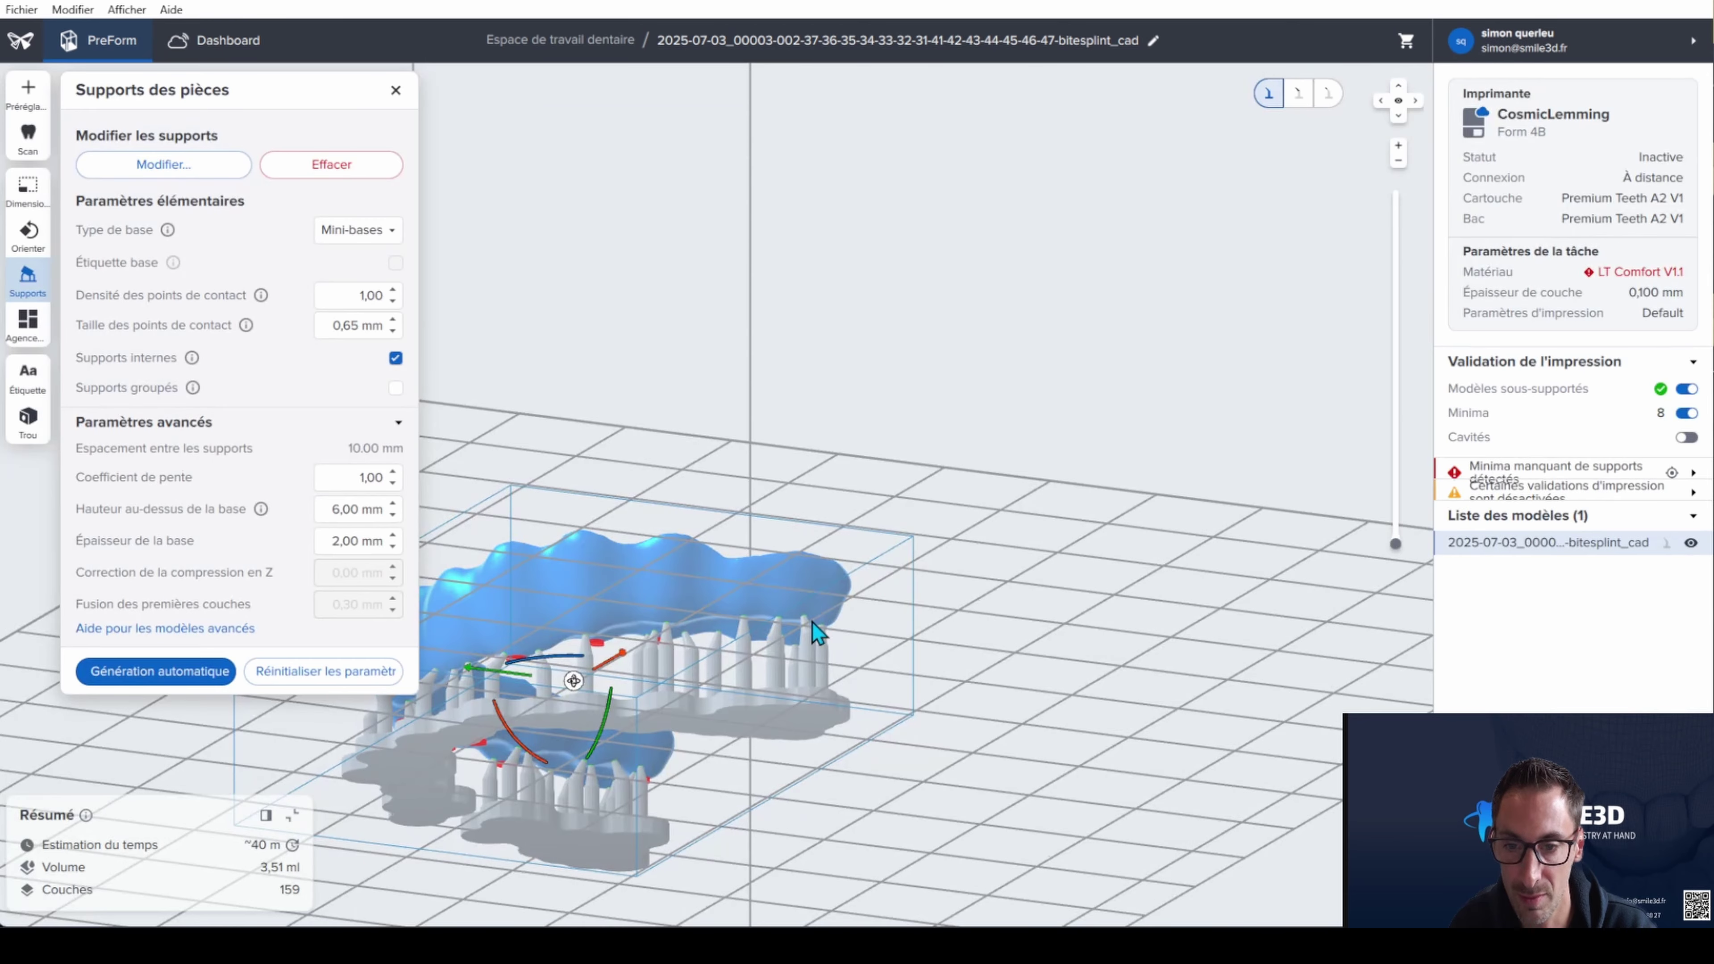
Examine the support points and unsupported minima on the bite splint's underside in the support editor, leaving it without edits
right_click_drag(861, 652, 753, 596)
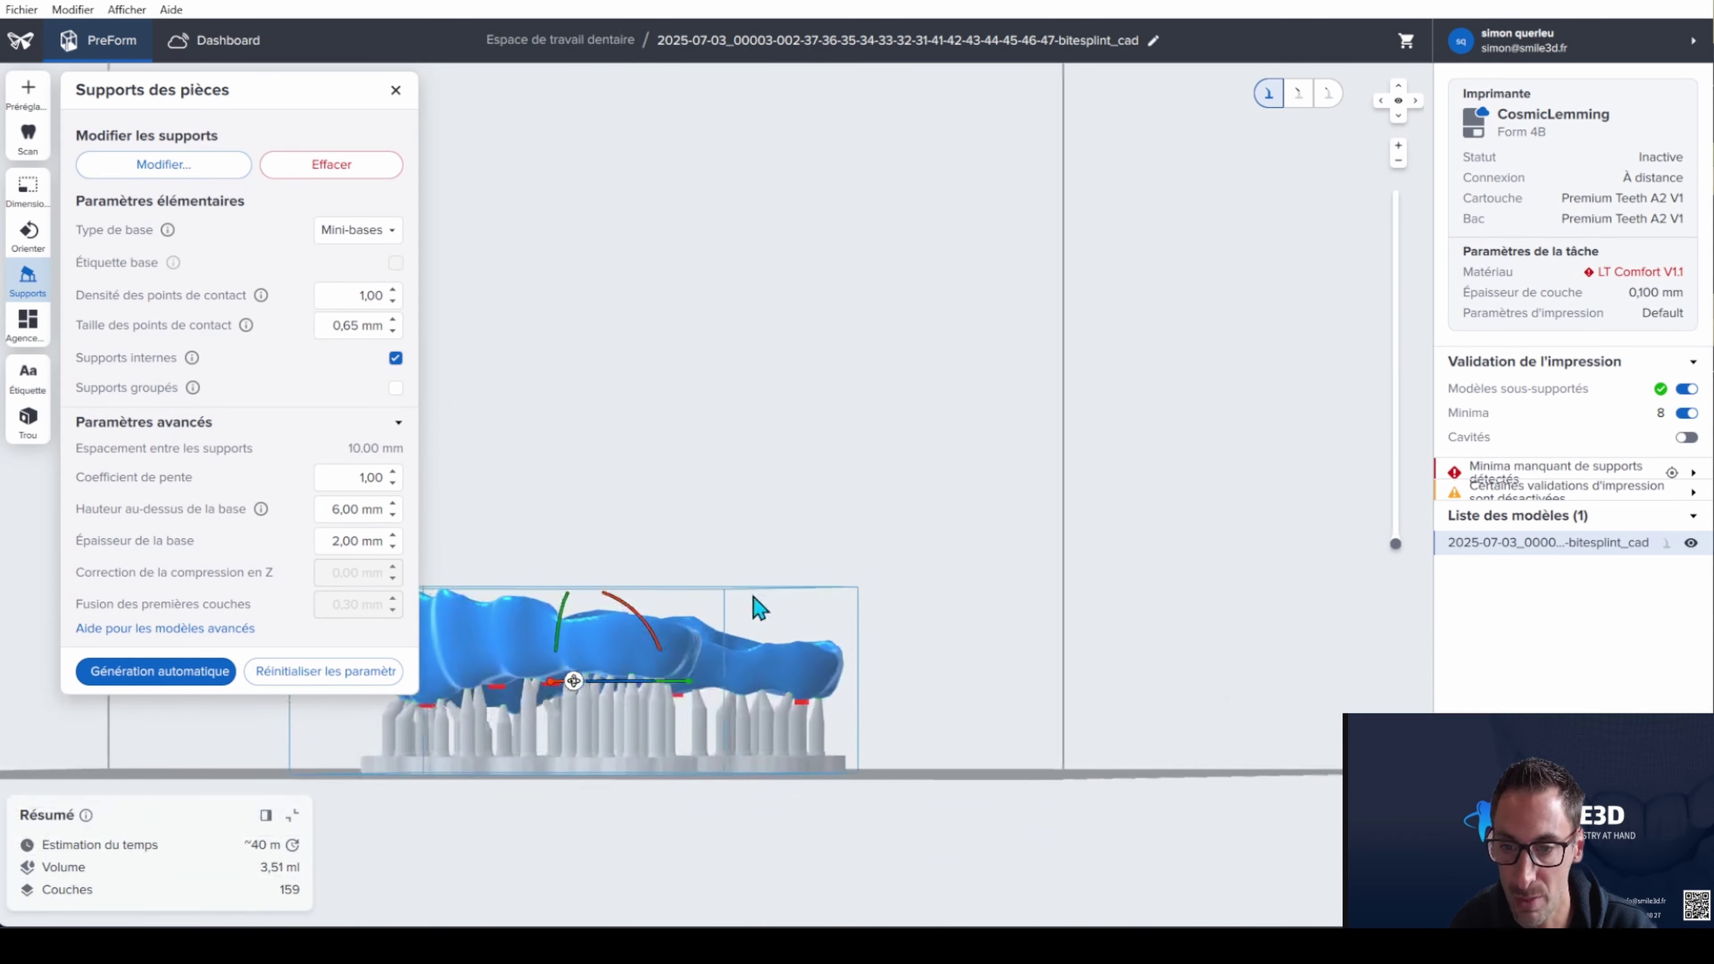
right_click_drag(540, 661, 965, 347)
left_click(178, 170)
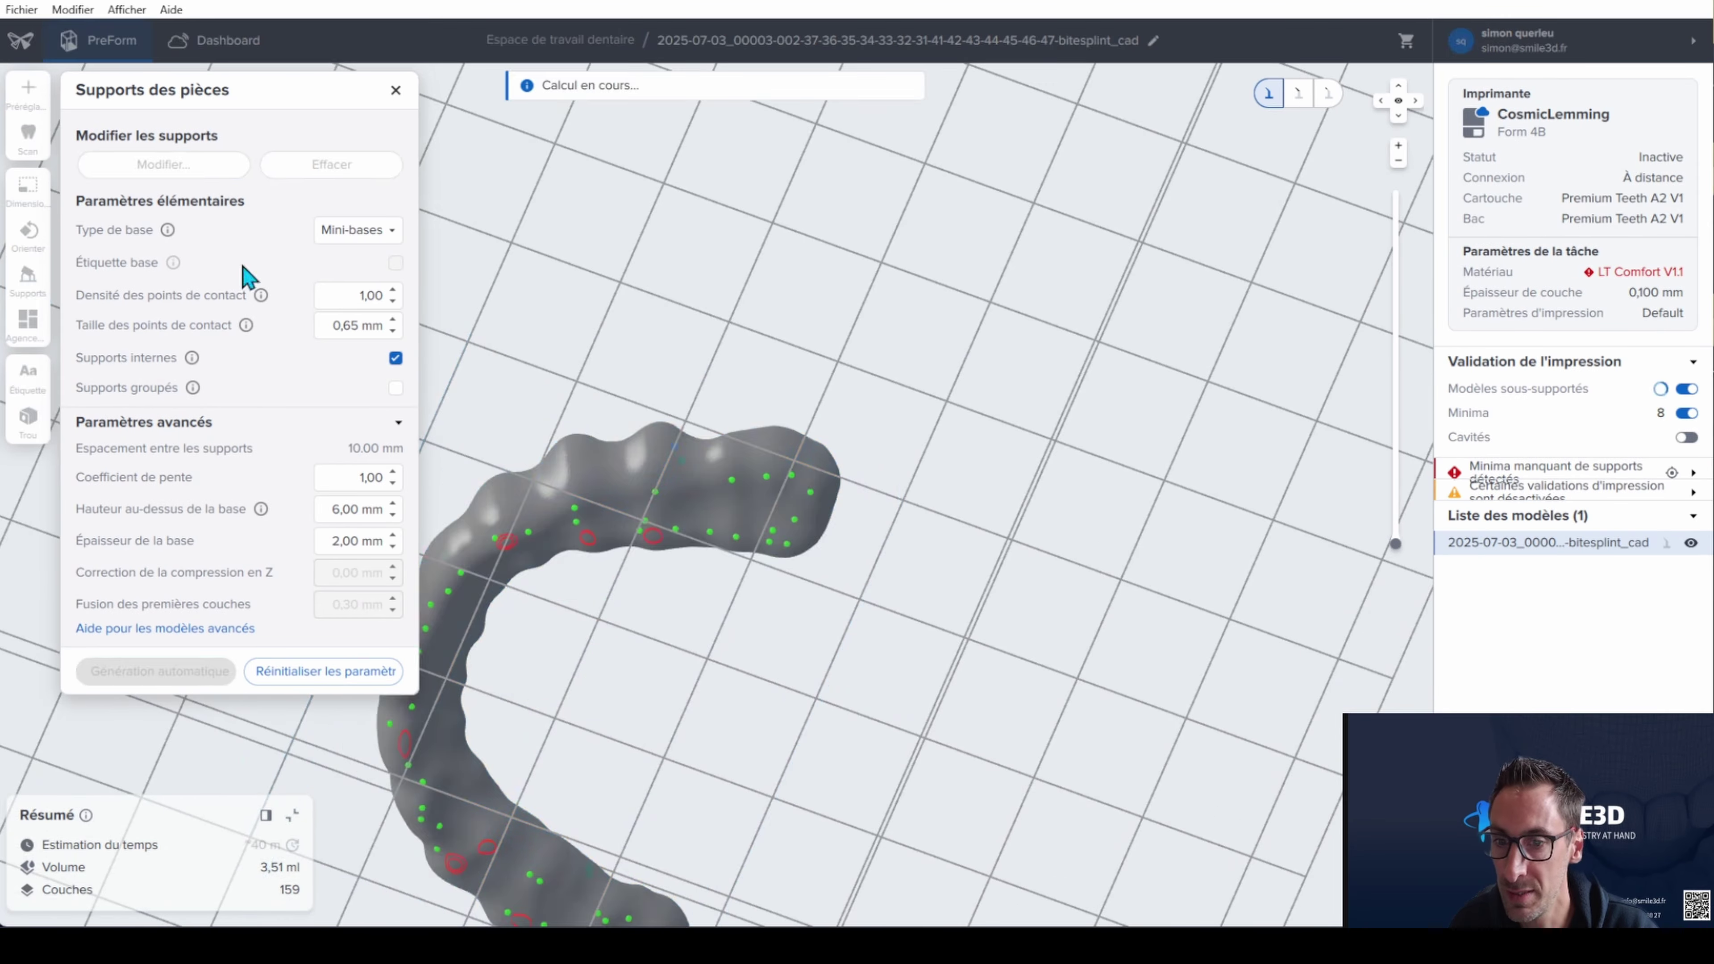
middle_click_drag(630, 605, 938, 433)
mouse_move(938, 433)
right_mouse_down()
mouse_move(1049, 436)
mouse_move(1050, 422)
right_mouse_up()
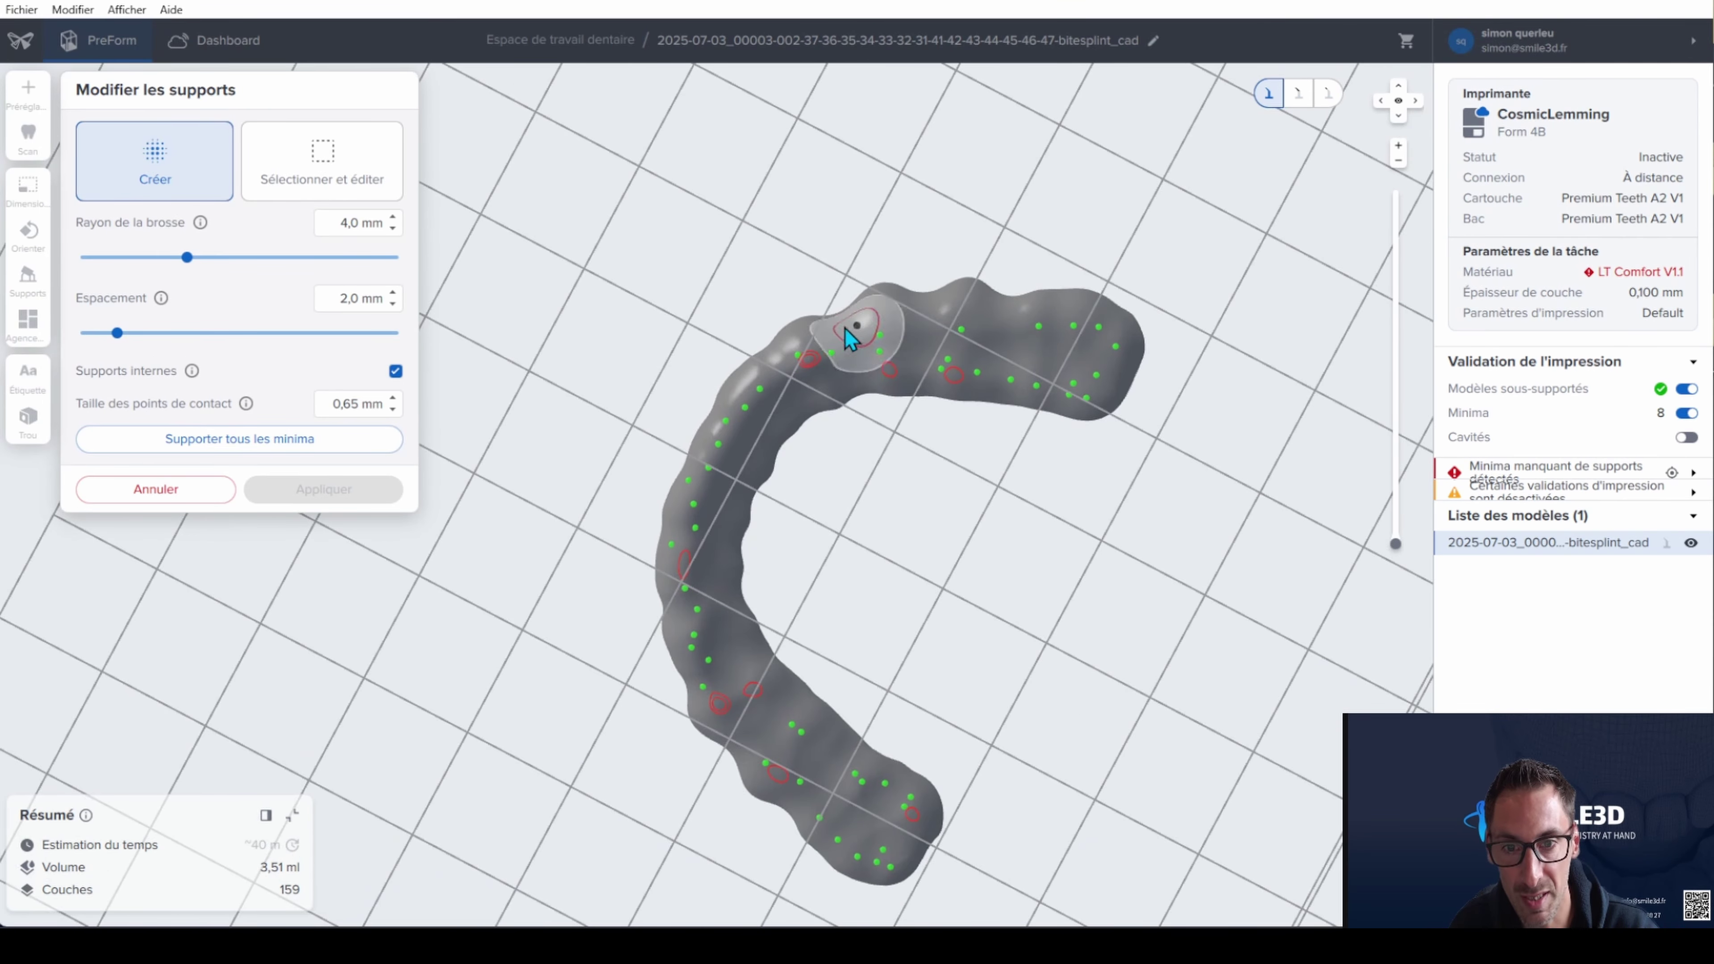
mouse_move(858, 433)
right_mouse_down()
mouse_move(849, 563)
mouse_move(850, 527)
right_mouse_up()
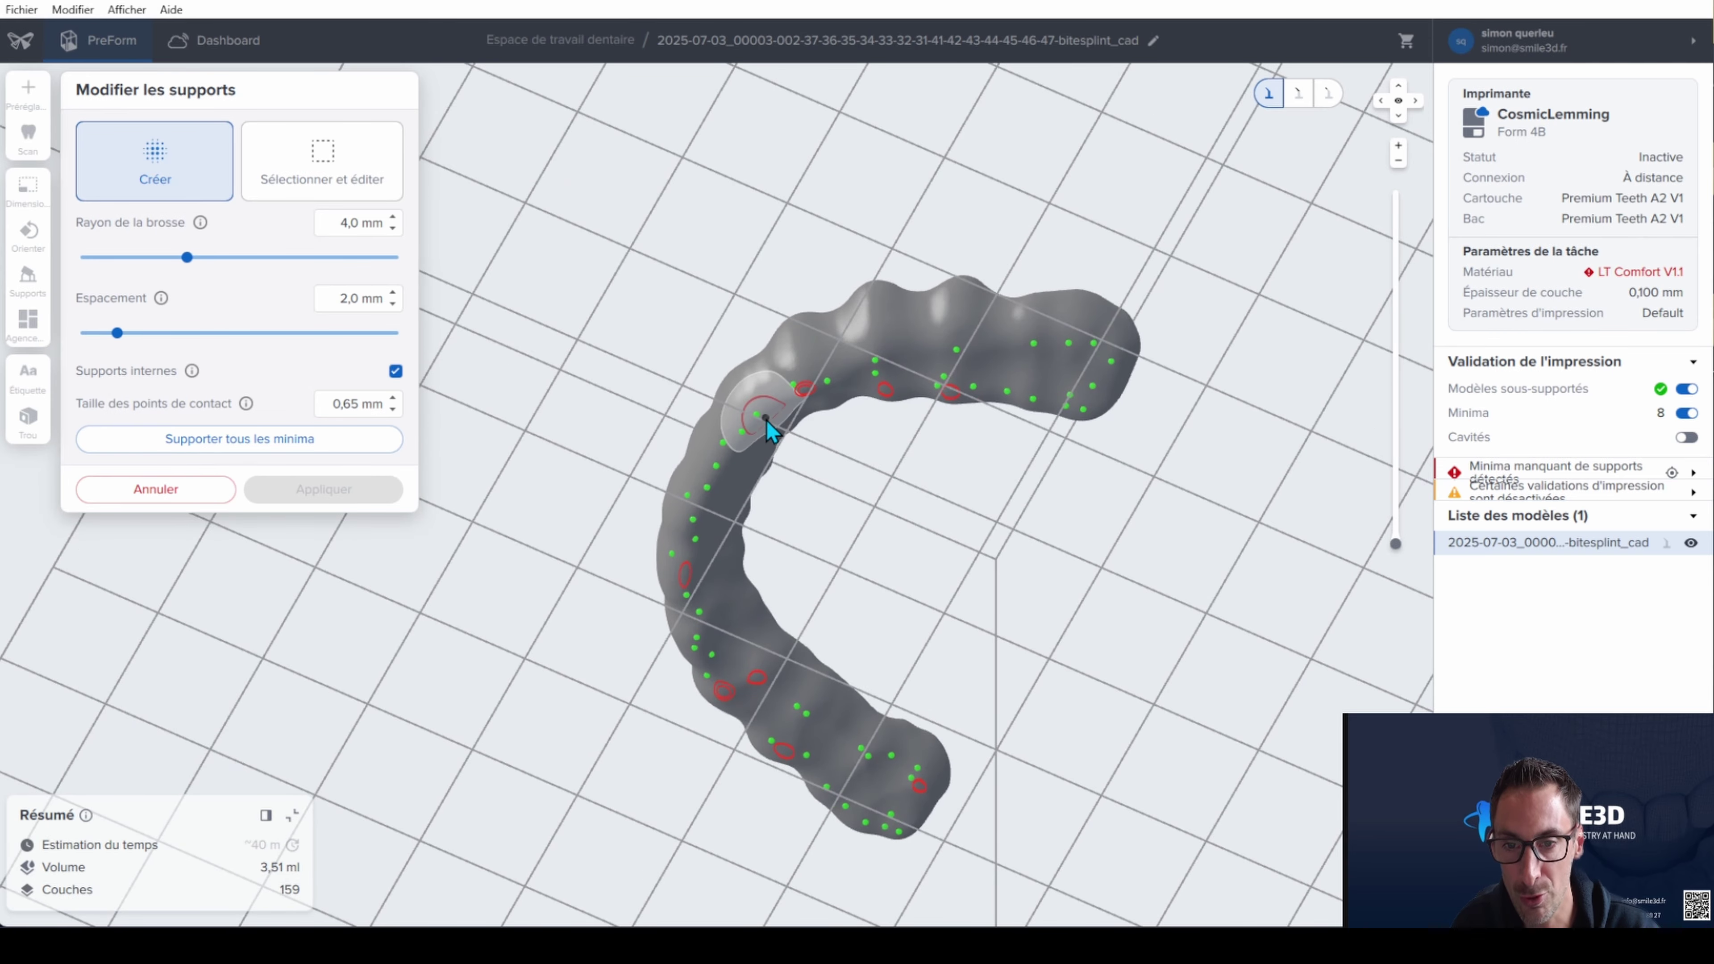
right_click_drag(912, 425, 750, 777)
left_click(139, 491)
Clear all supports from the bite splint and close the support settings
right_click_drag(643, 555, 413, 659)
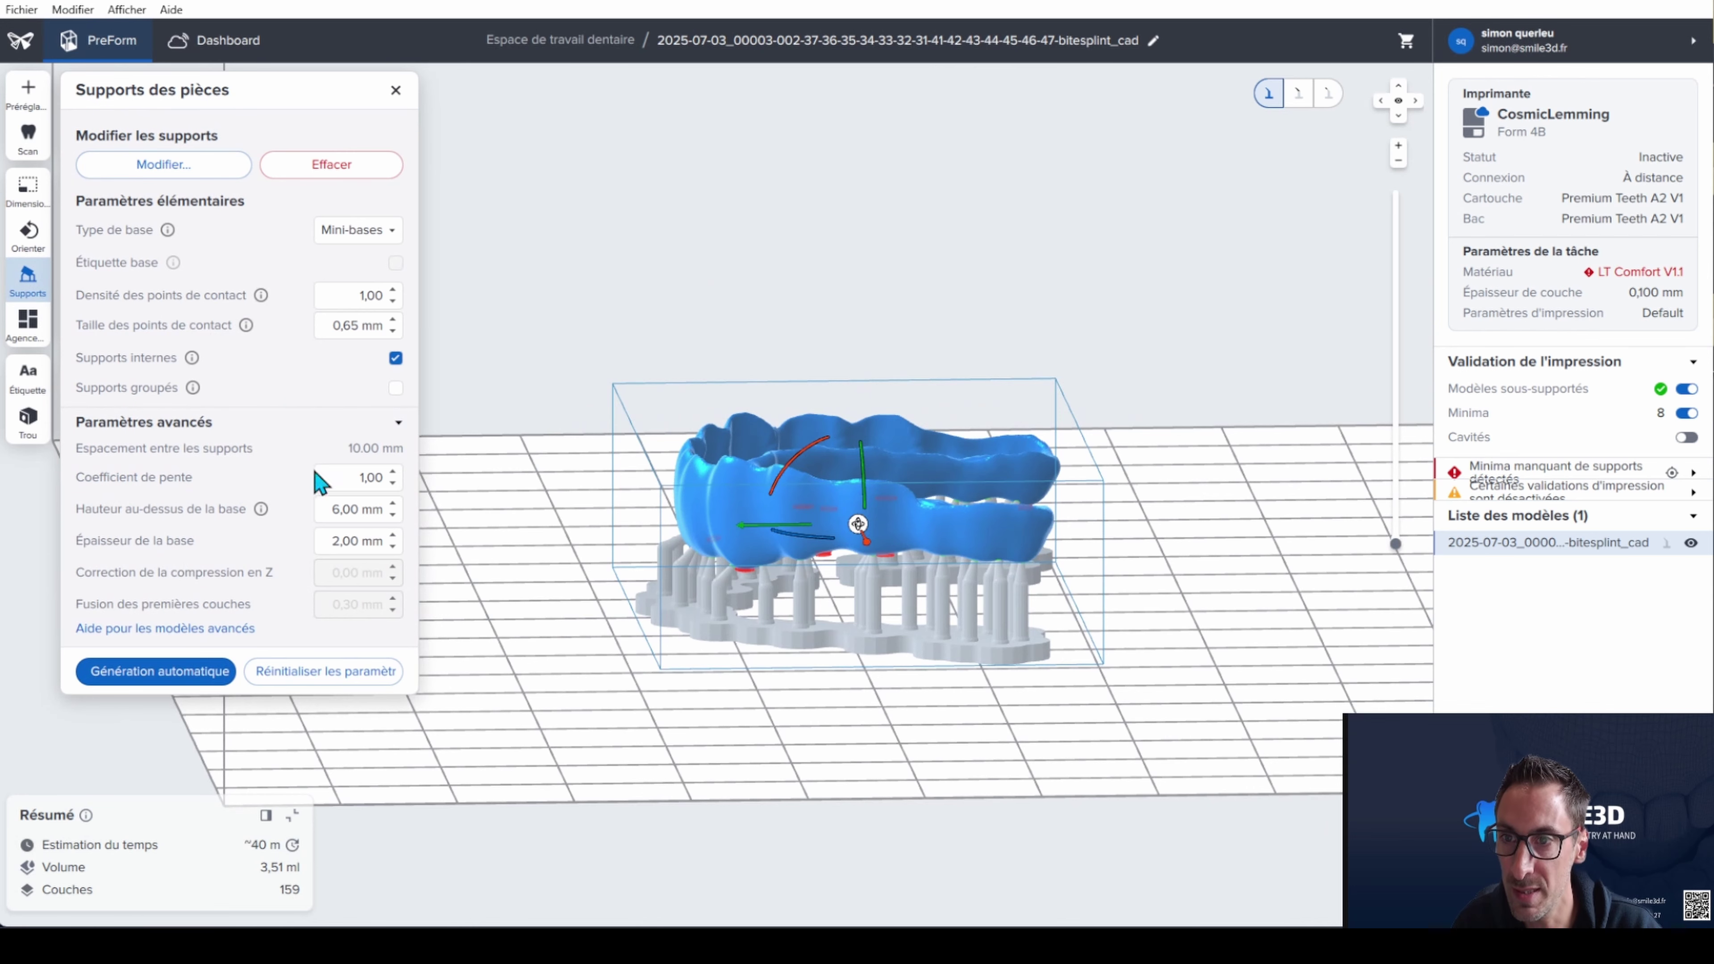
left_click(317, 165)
right_click_drag(587, 472, 638, 530)
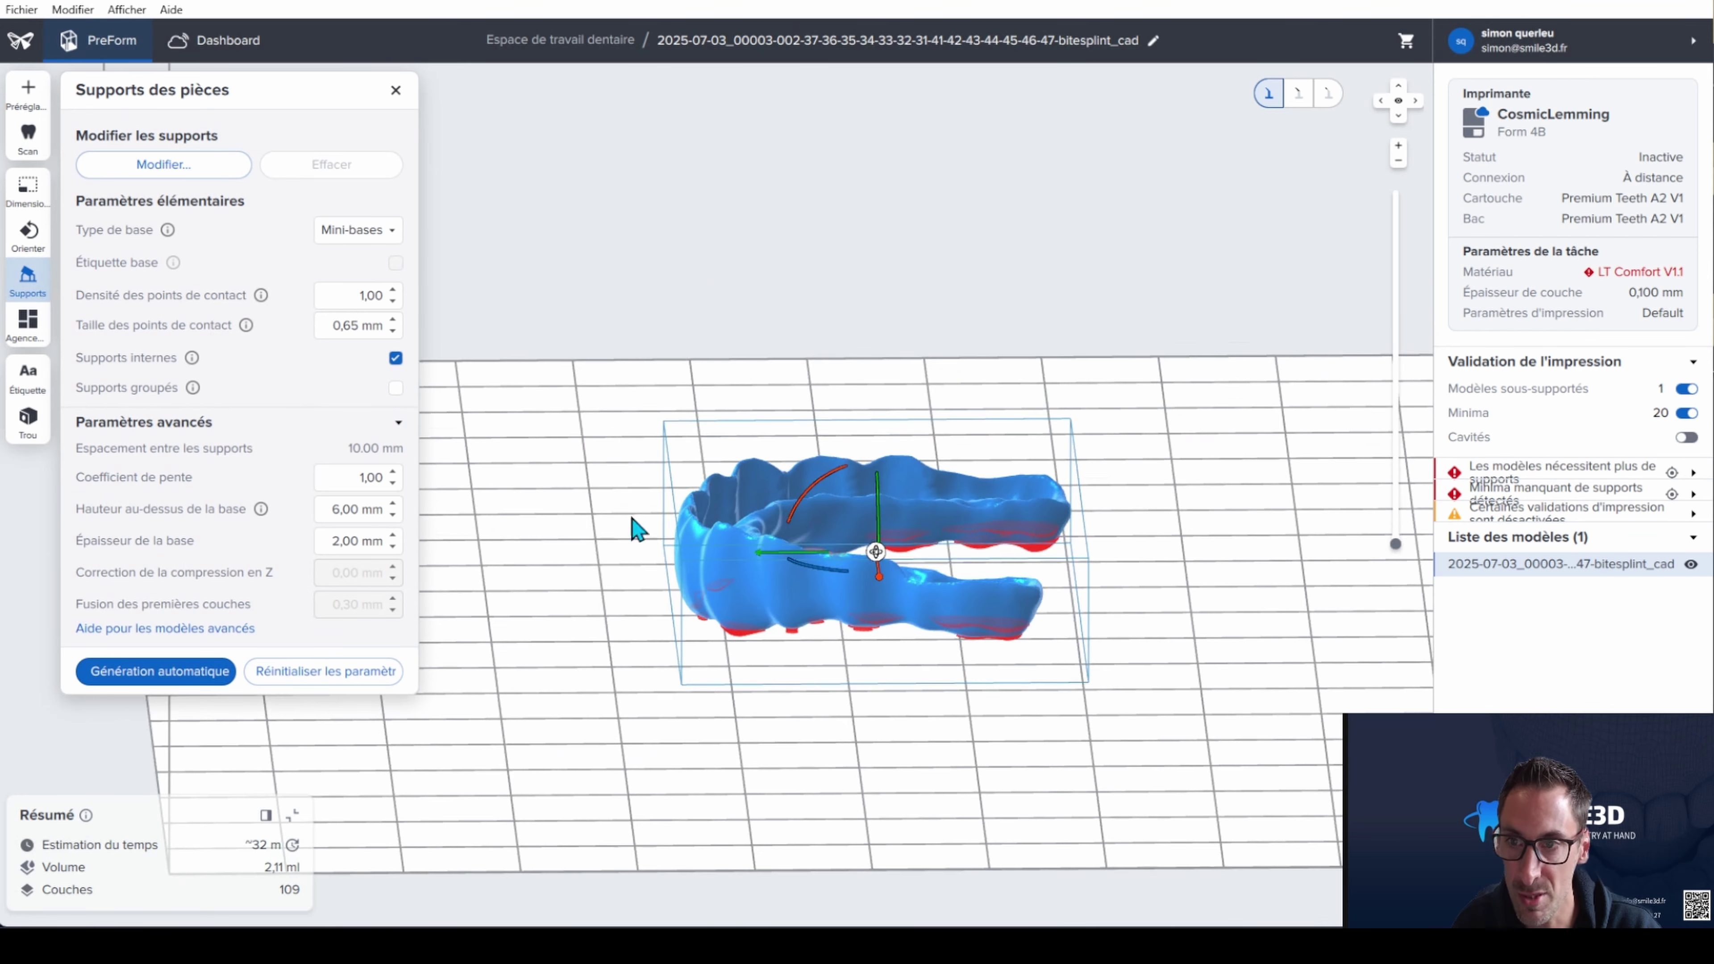
left_click(394, 95)
Rotate the bite splint nearly upright, with the front of the arch facing down toward the build platform
right_click_drag(857, 688, 858, 651)
left_click_drag(826, 480, 765, 607)
right_click_drag(766, 612, 783, 689)
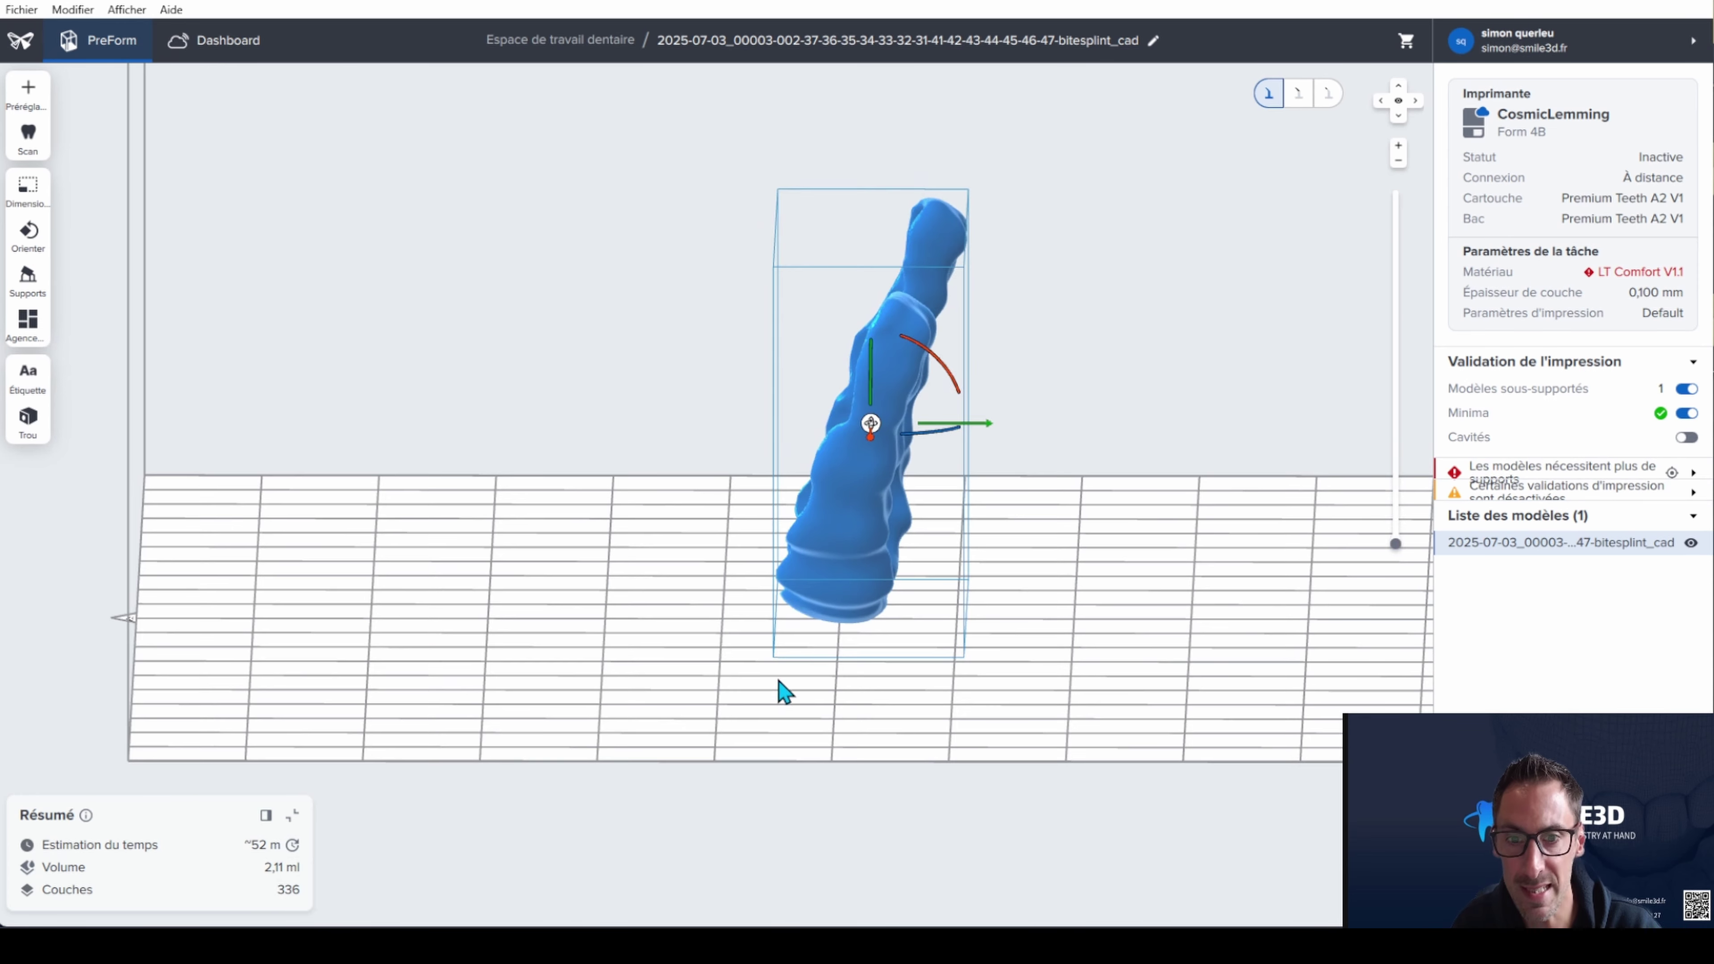
mouse_move(931, 444)
left_mouse_down()
mouse_move(949, 447)
mouse_move(948, 506)
left_mouse_up()
right_click_drag(948, 506, 956, 530)
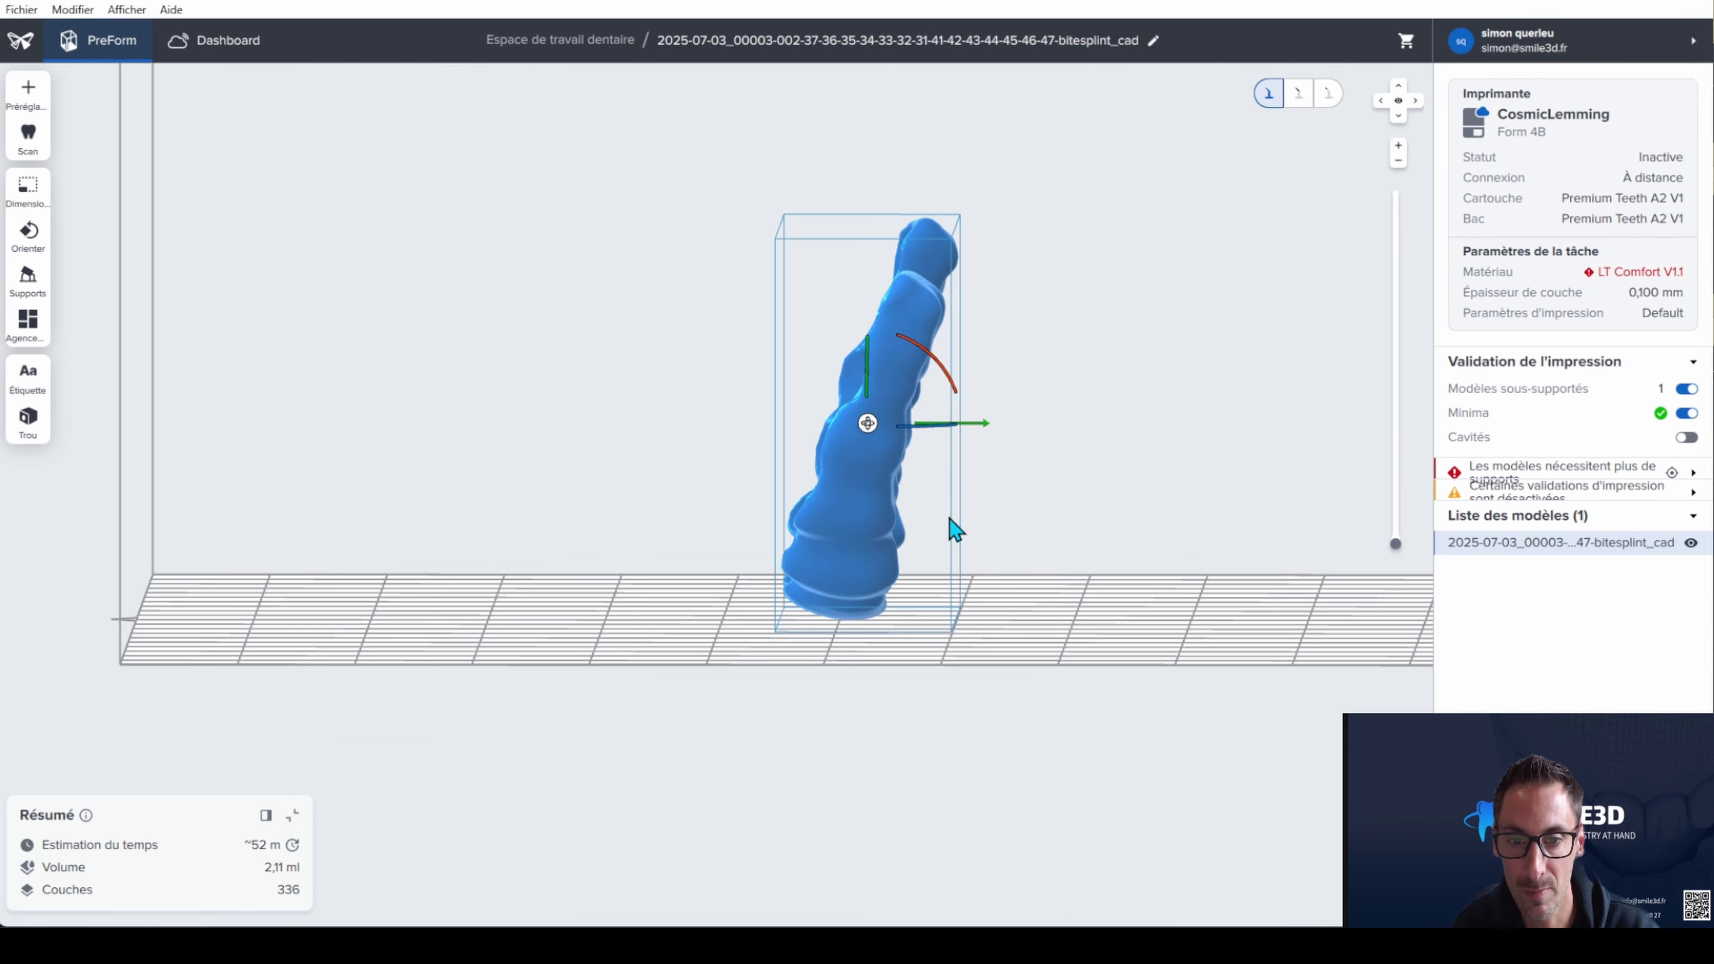
Generate automatic supports with mini-bases for the upright bite splint, inspect them from several sides and clear them
left_click(28, 280)
left_click(203, 676)
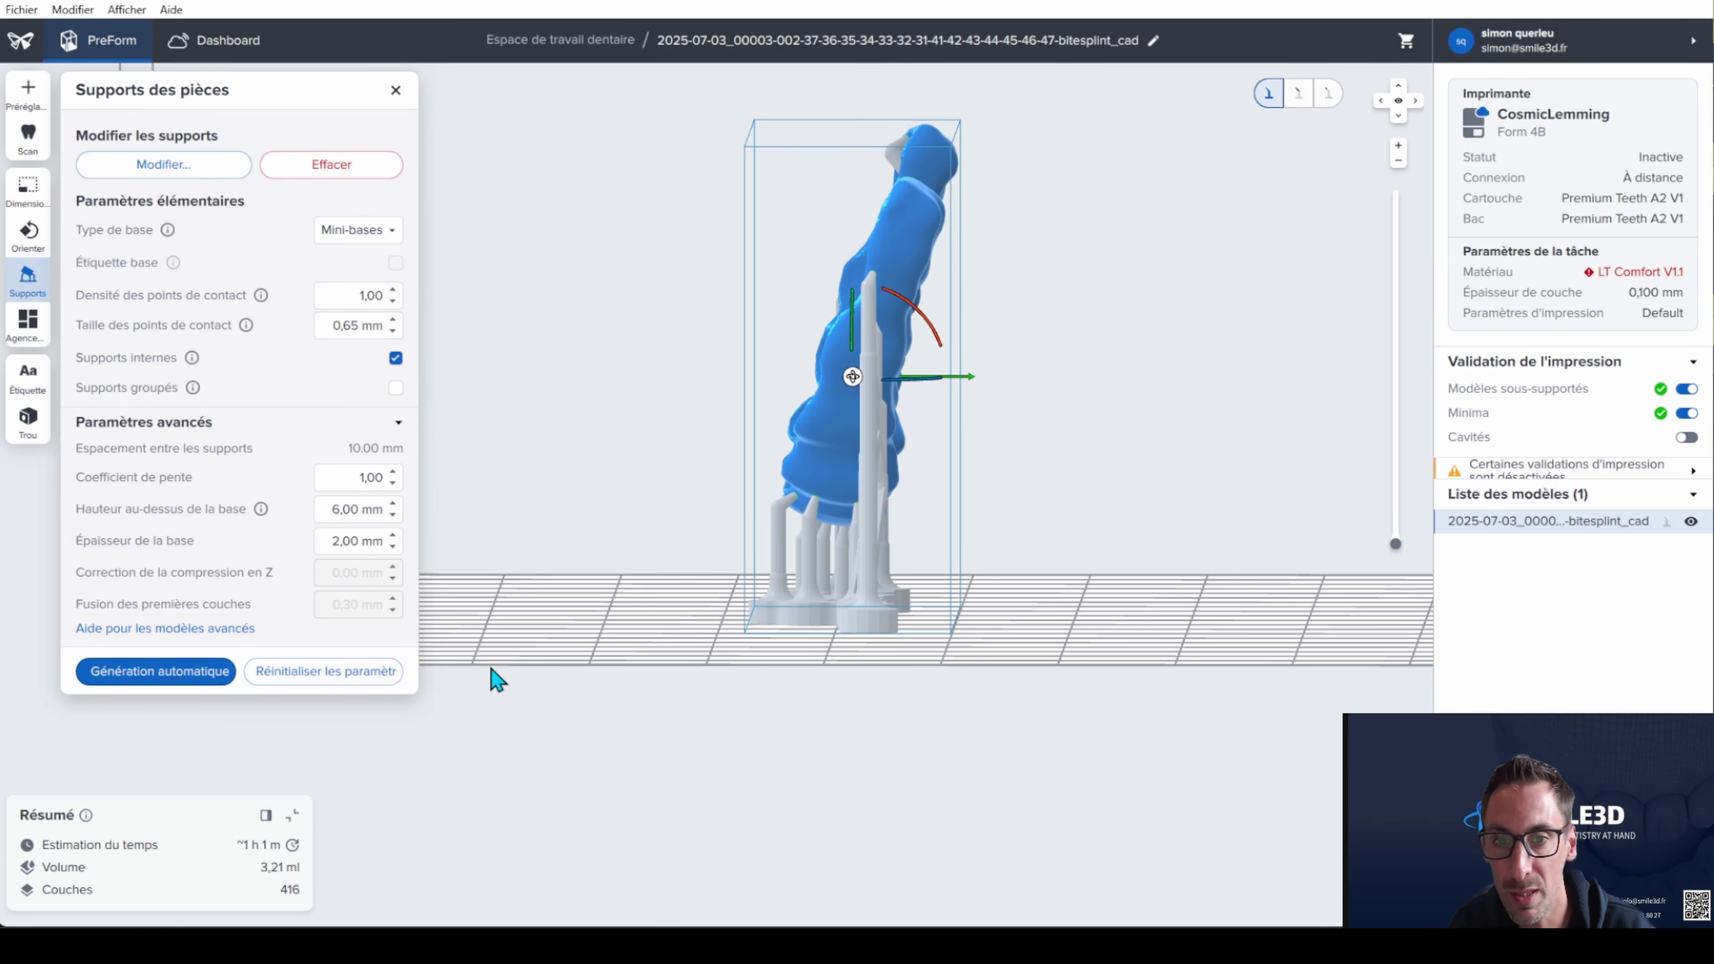
right_click_drag(654, 545, 694, 398)
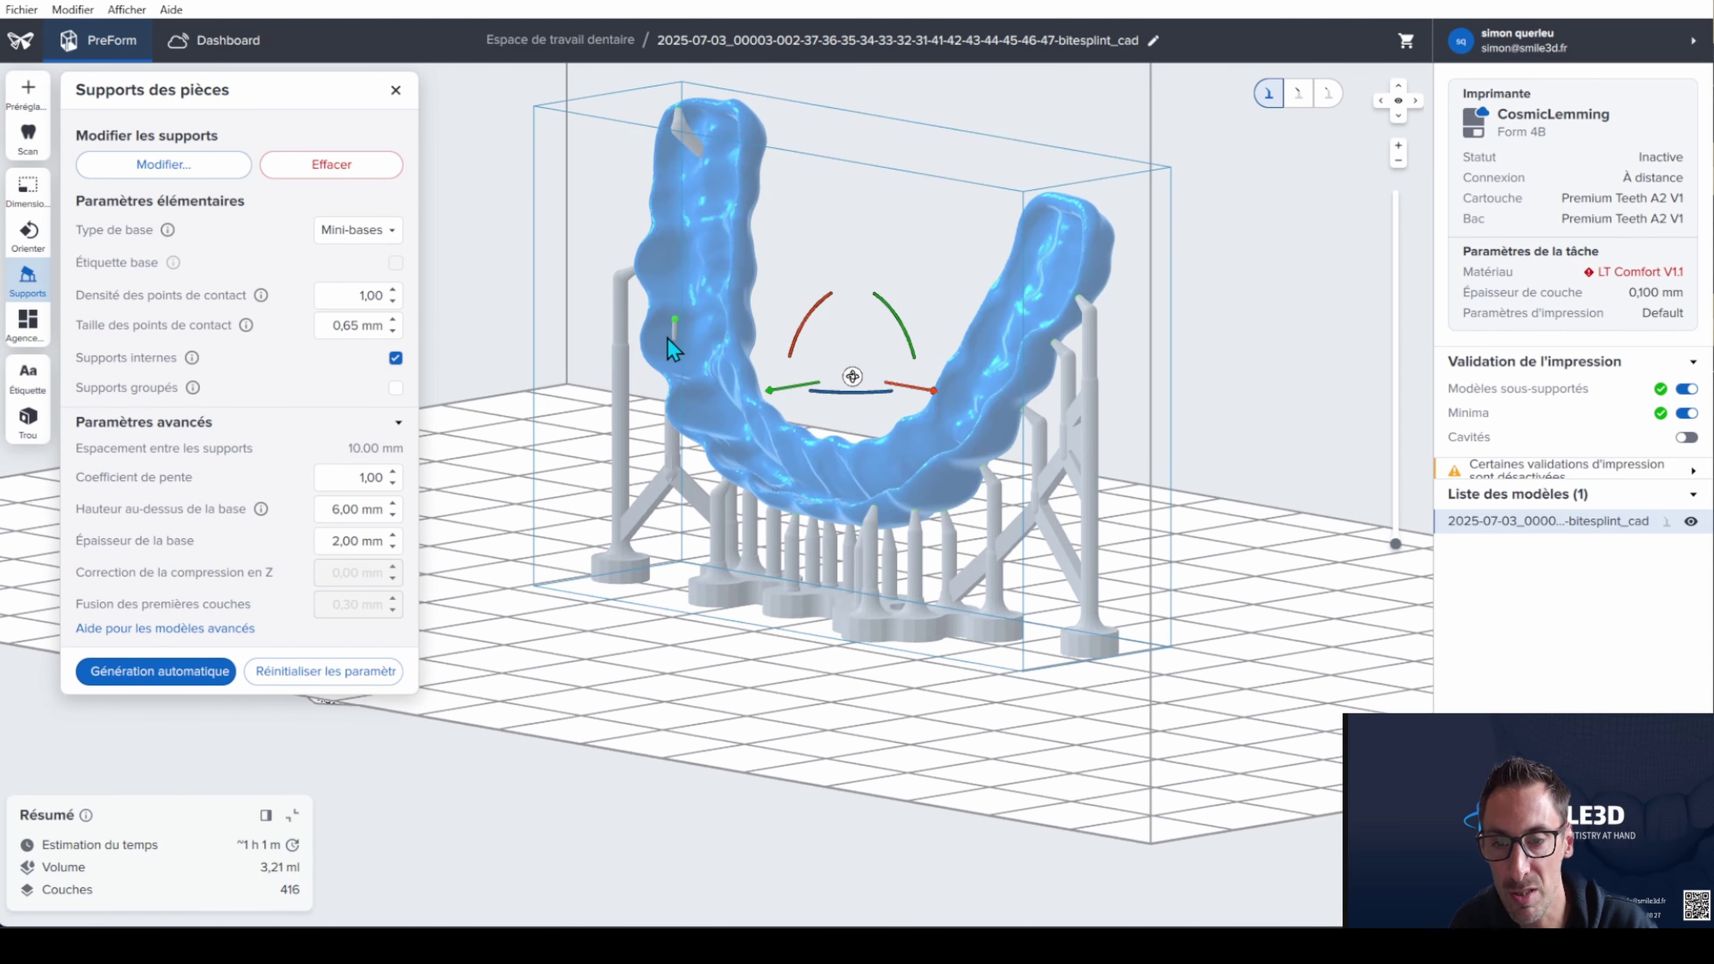
right_click_drag(678, 346, 501, 357)
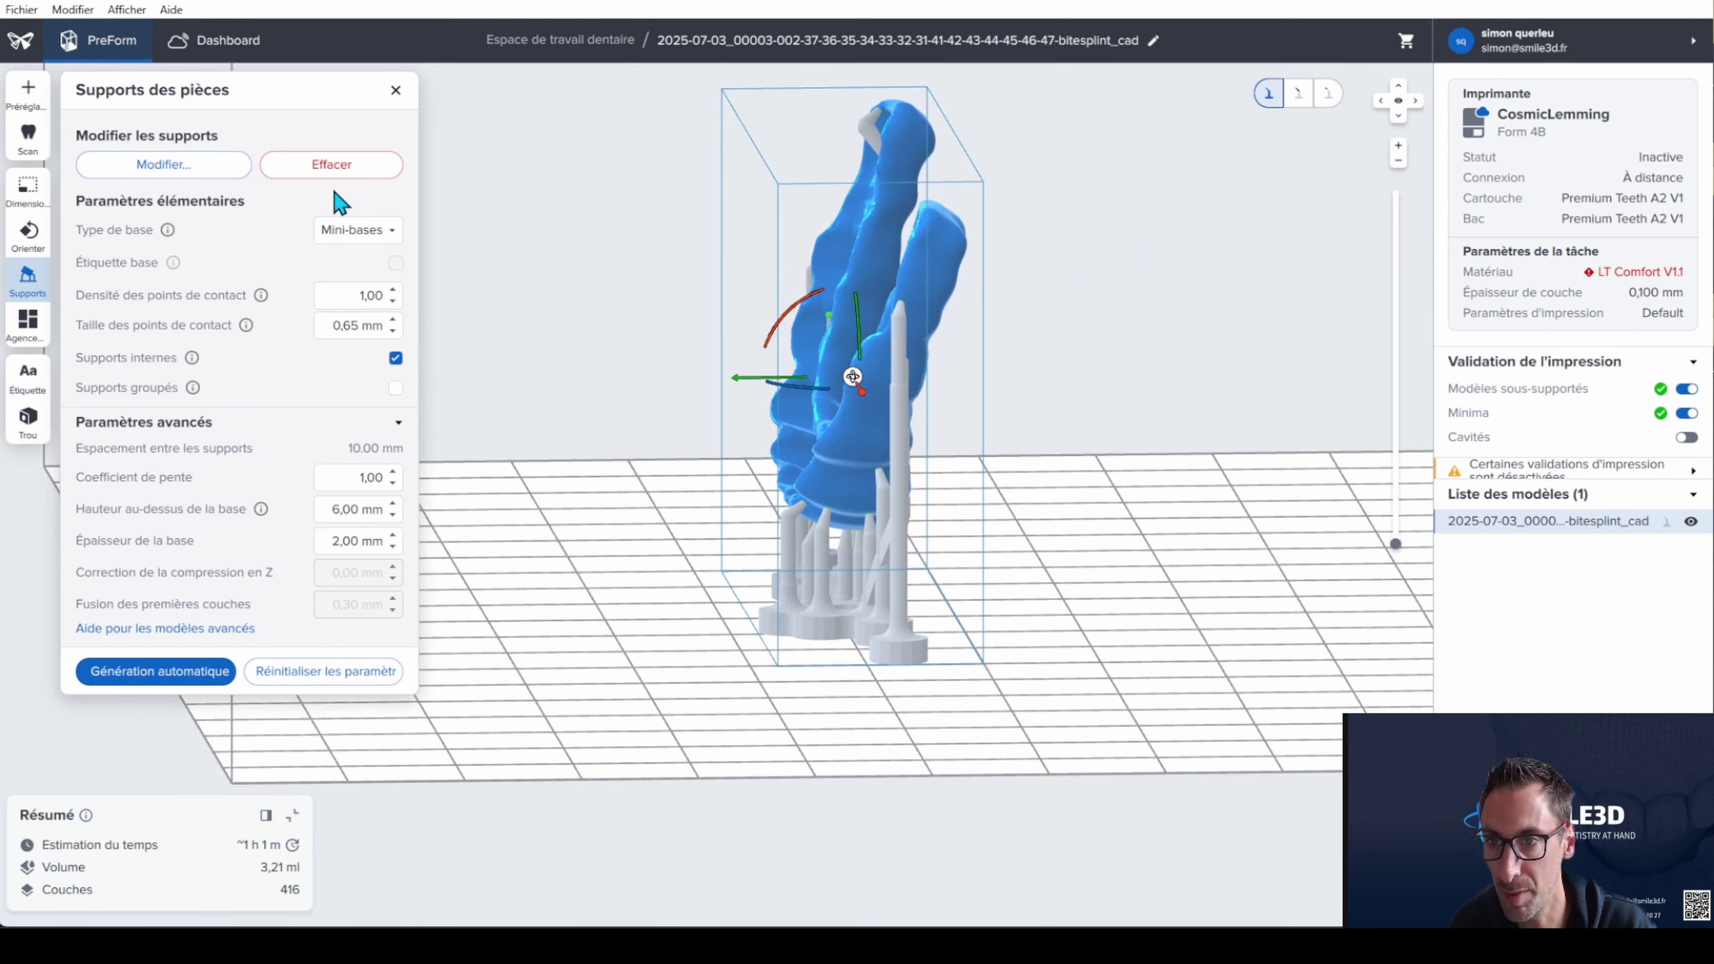
left_click(349, 177)
Tilt the upright bite splint slightly further from vertical, generate automatic supports with mini-bases and inspect them
mouse_move(638, 466)
right_mouse_down()
mouse_move(624, 474)
mouse_move(656, 476)
right_mouse_up()
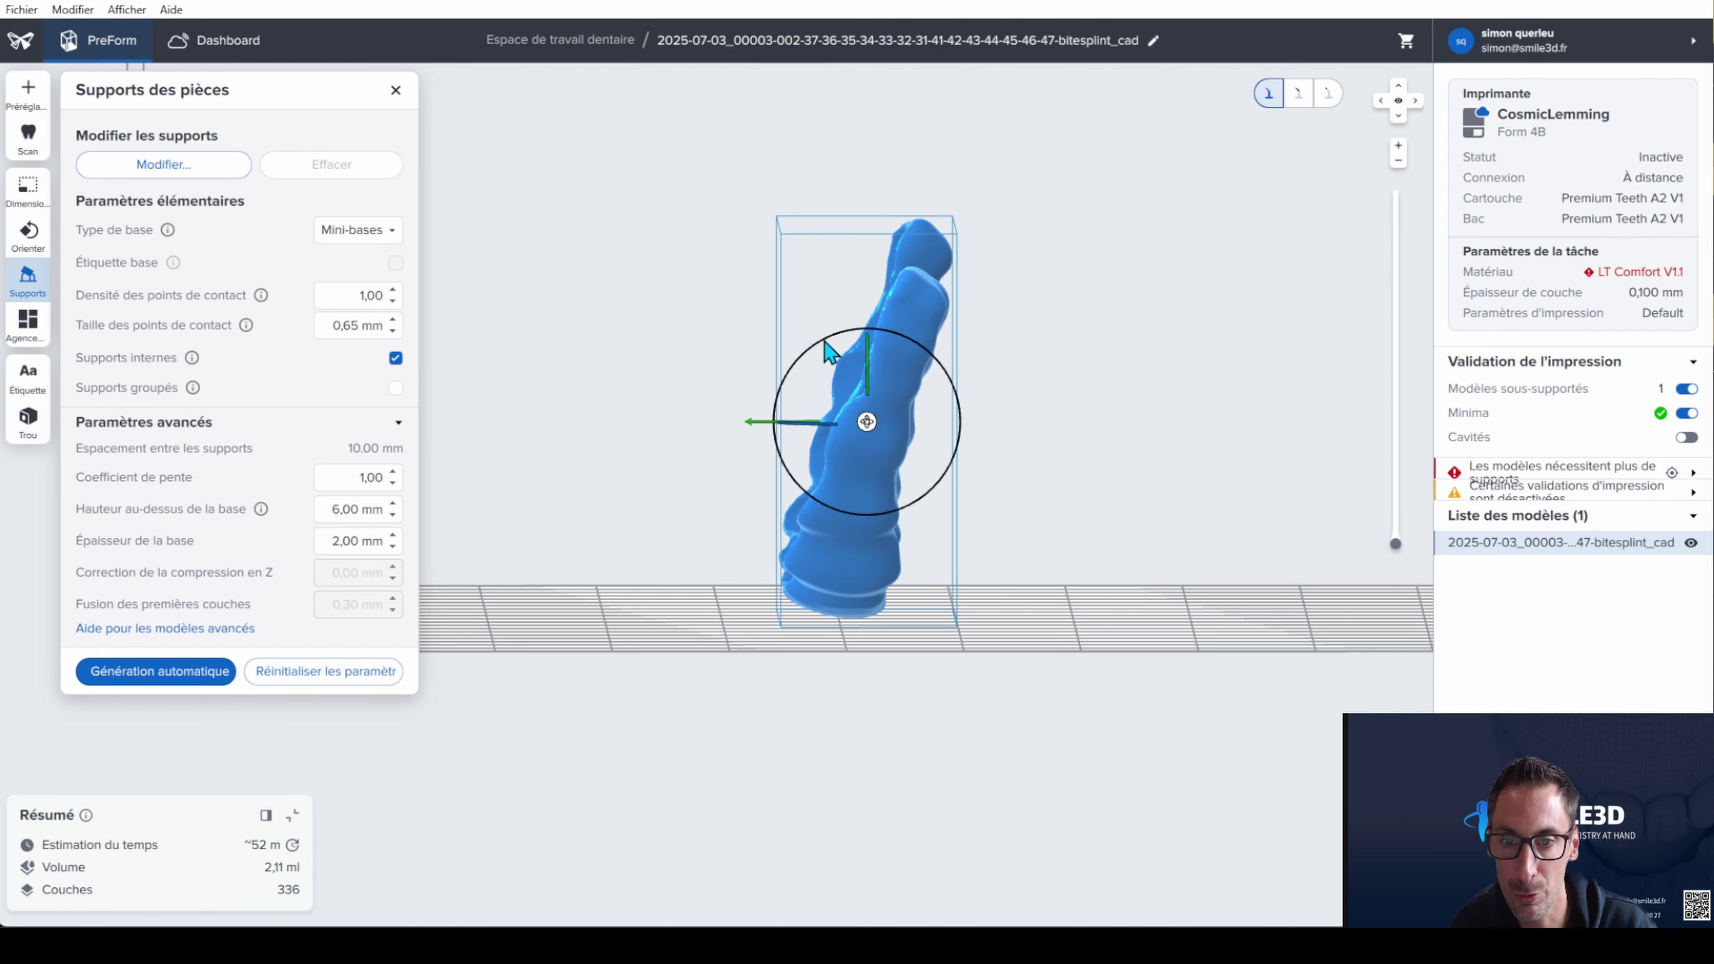
left_click_drag(832, 345, 700, 352)
left_click(196, 669)
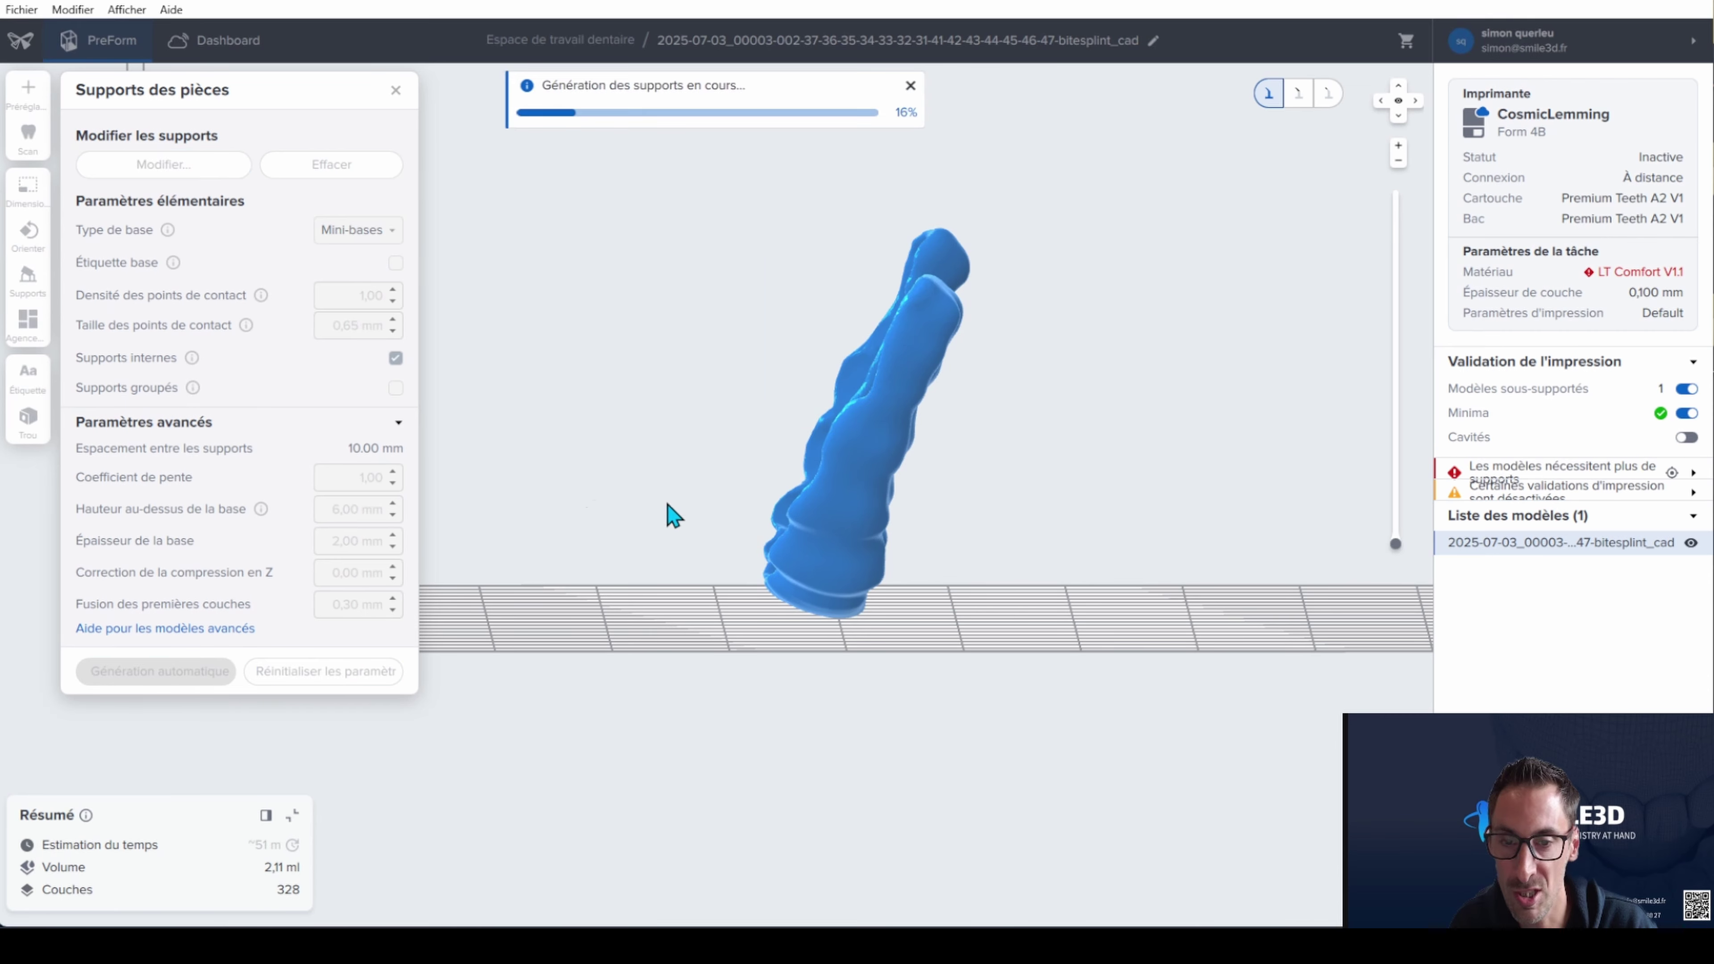
right_click_drag(742, 449, 628, 235)
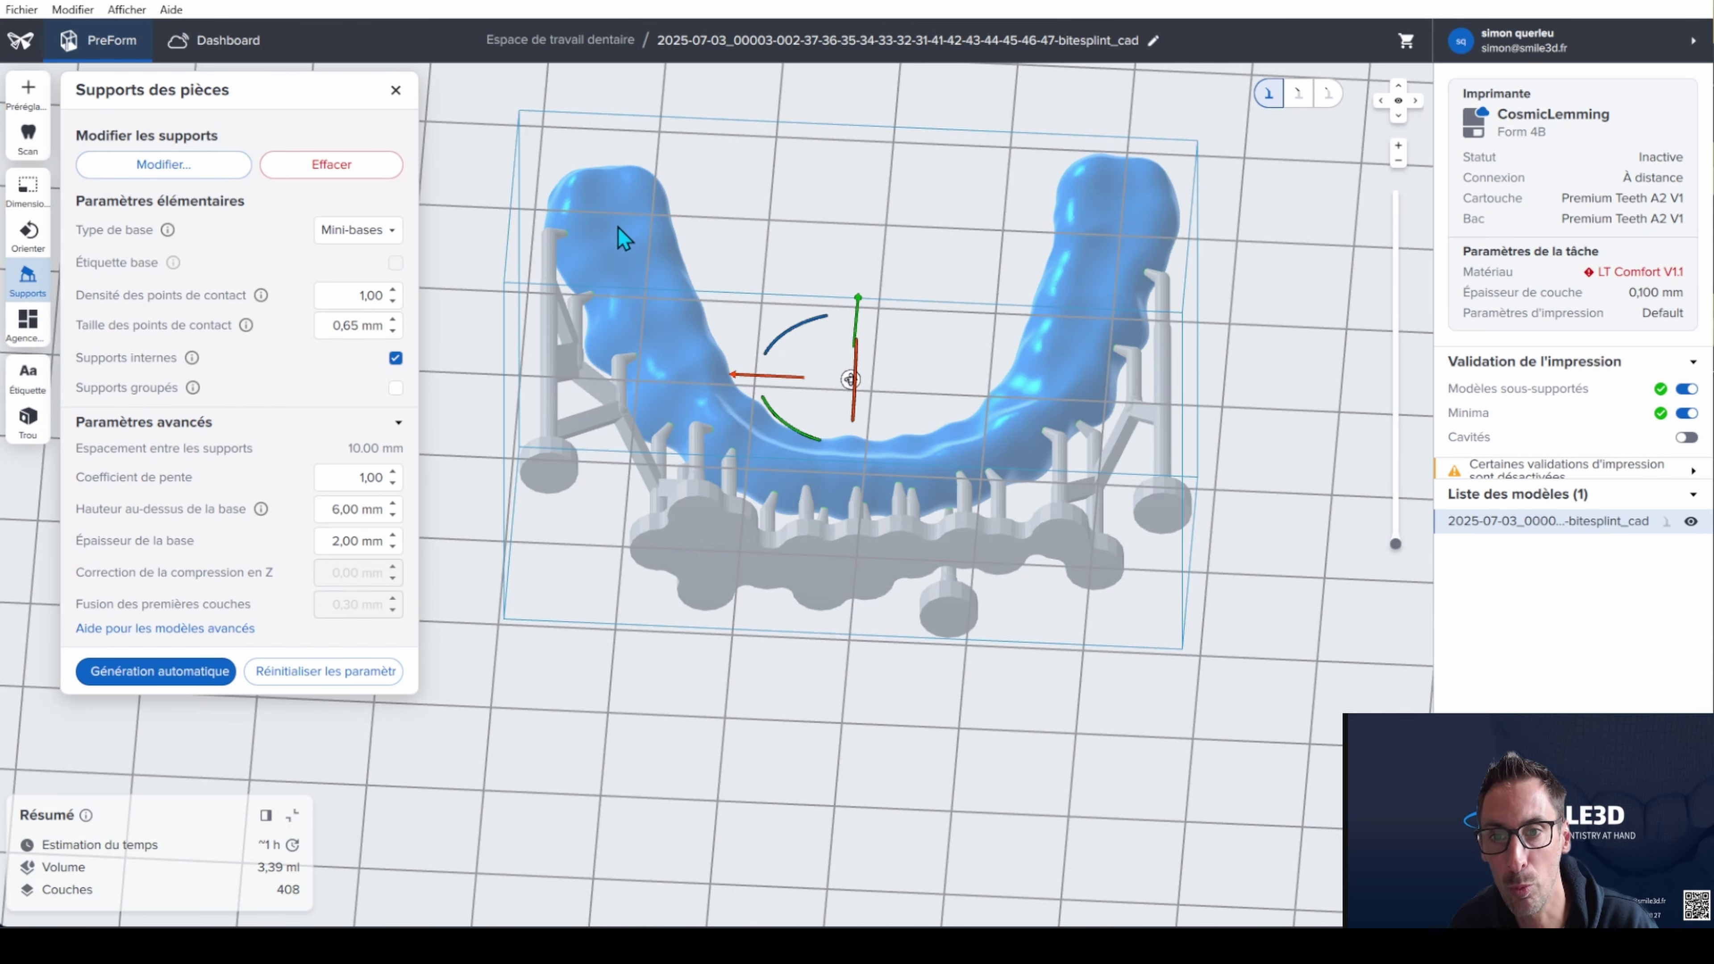
right_click_drag(651, 266, 466, 807)
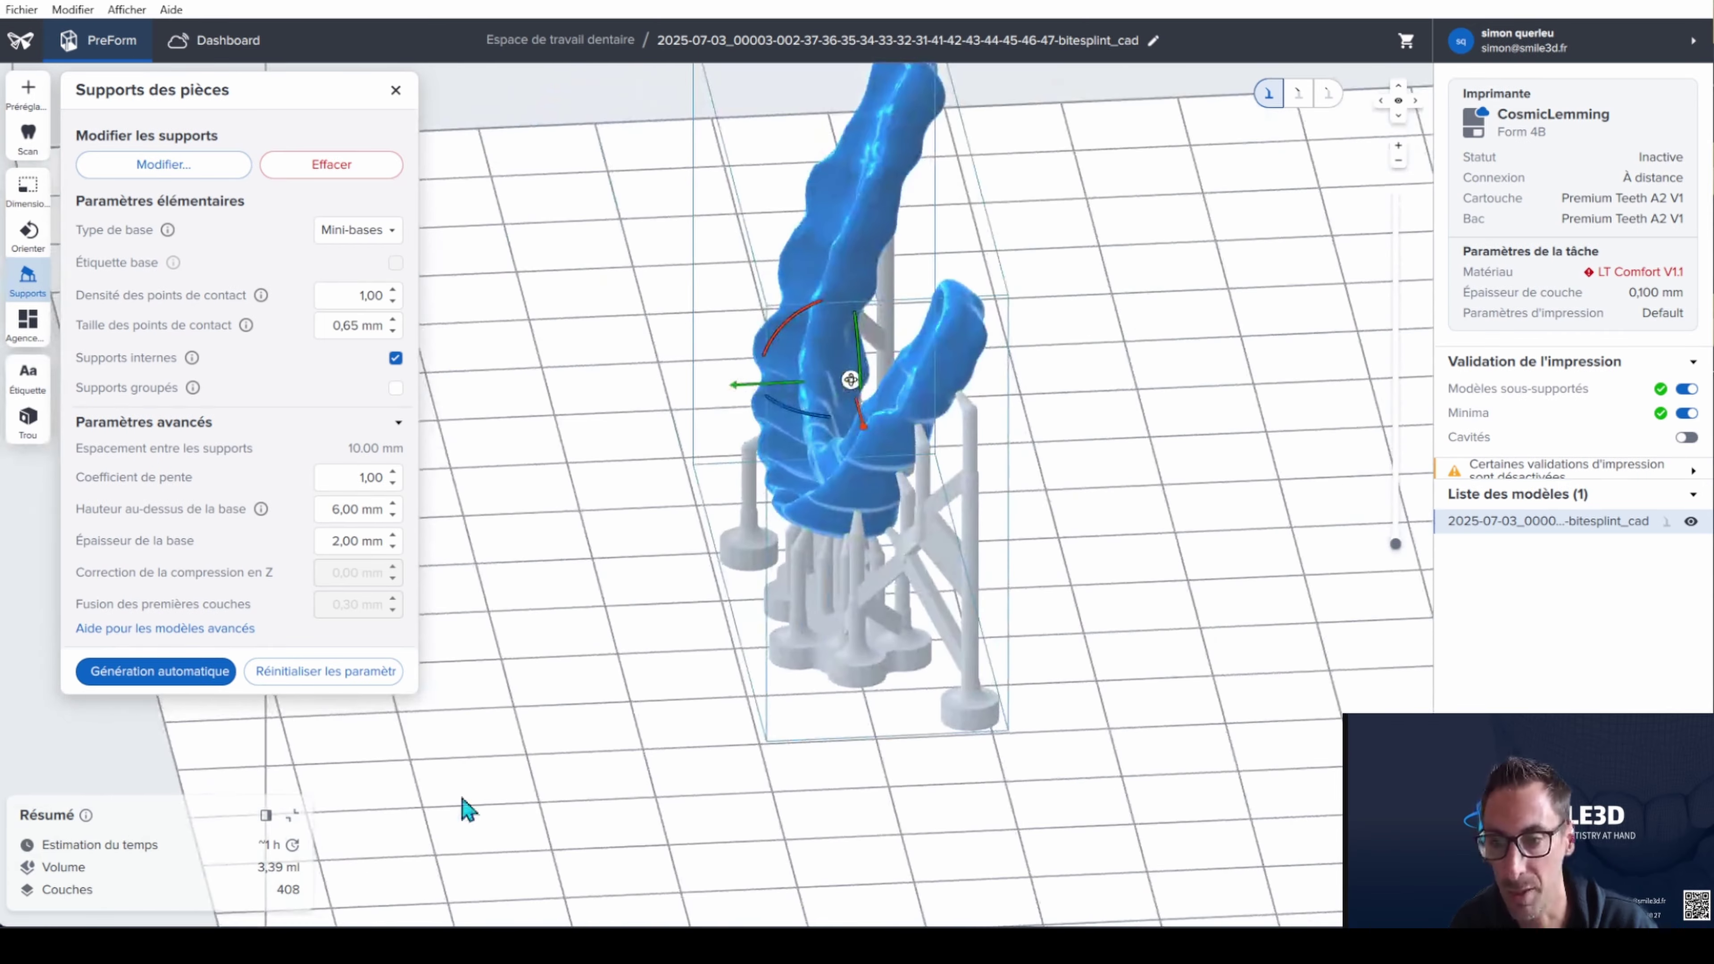
scroll(635, 571, "down", 5)
right_click_drag(639, 582, 525, 509)
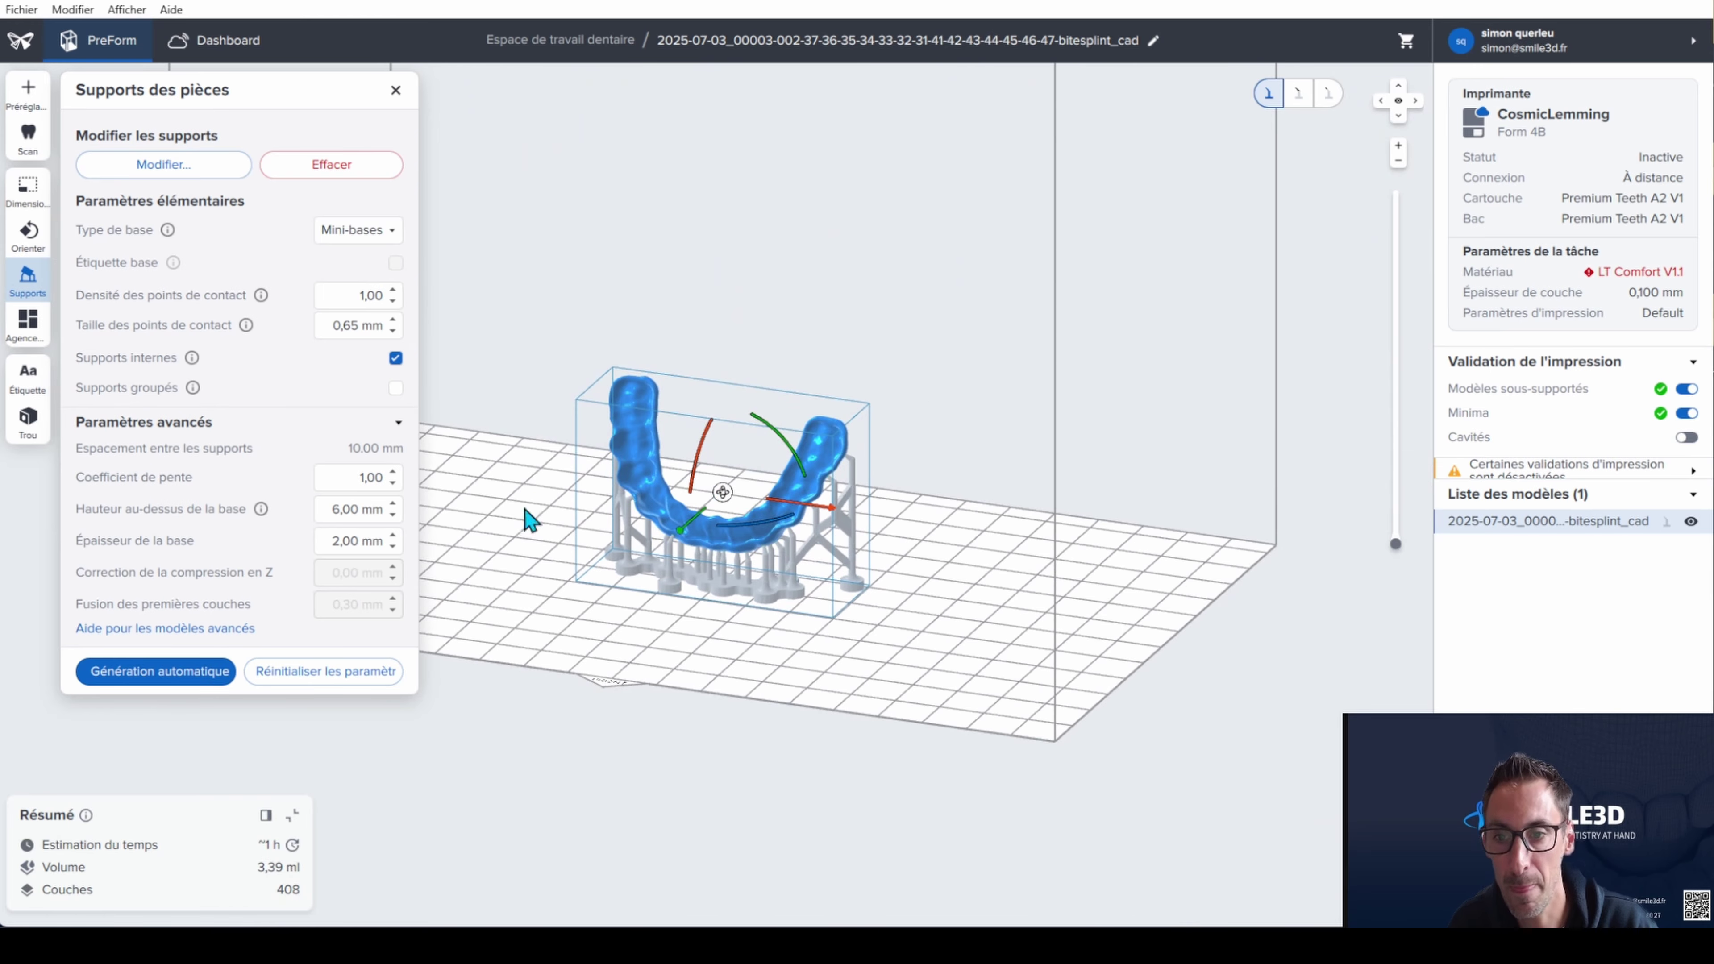
Change the base type to Base complète and regenerate the splint's automatic supports
left_click(403, 230)
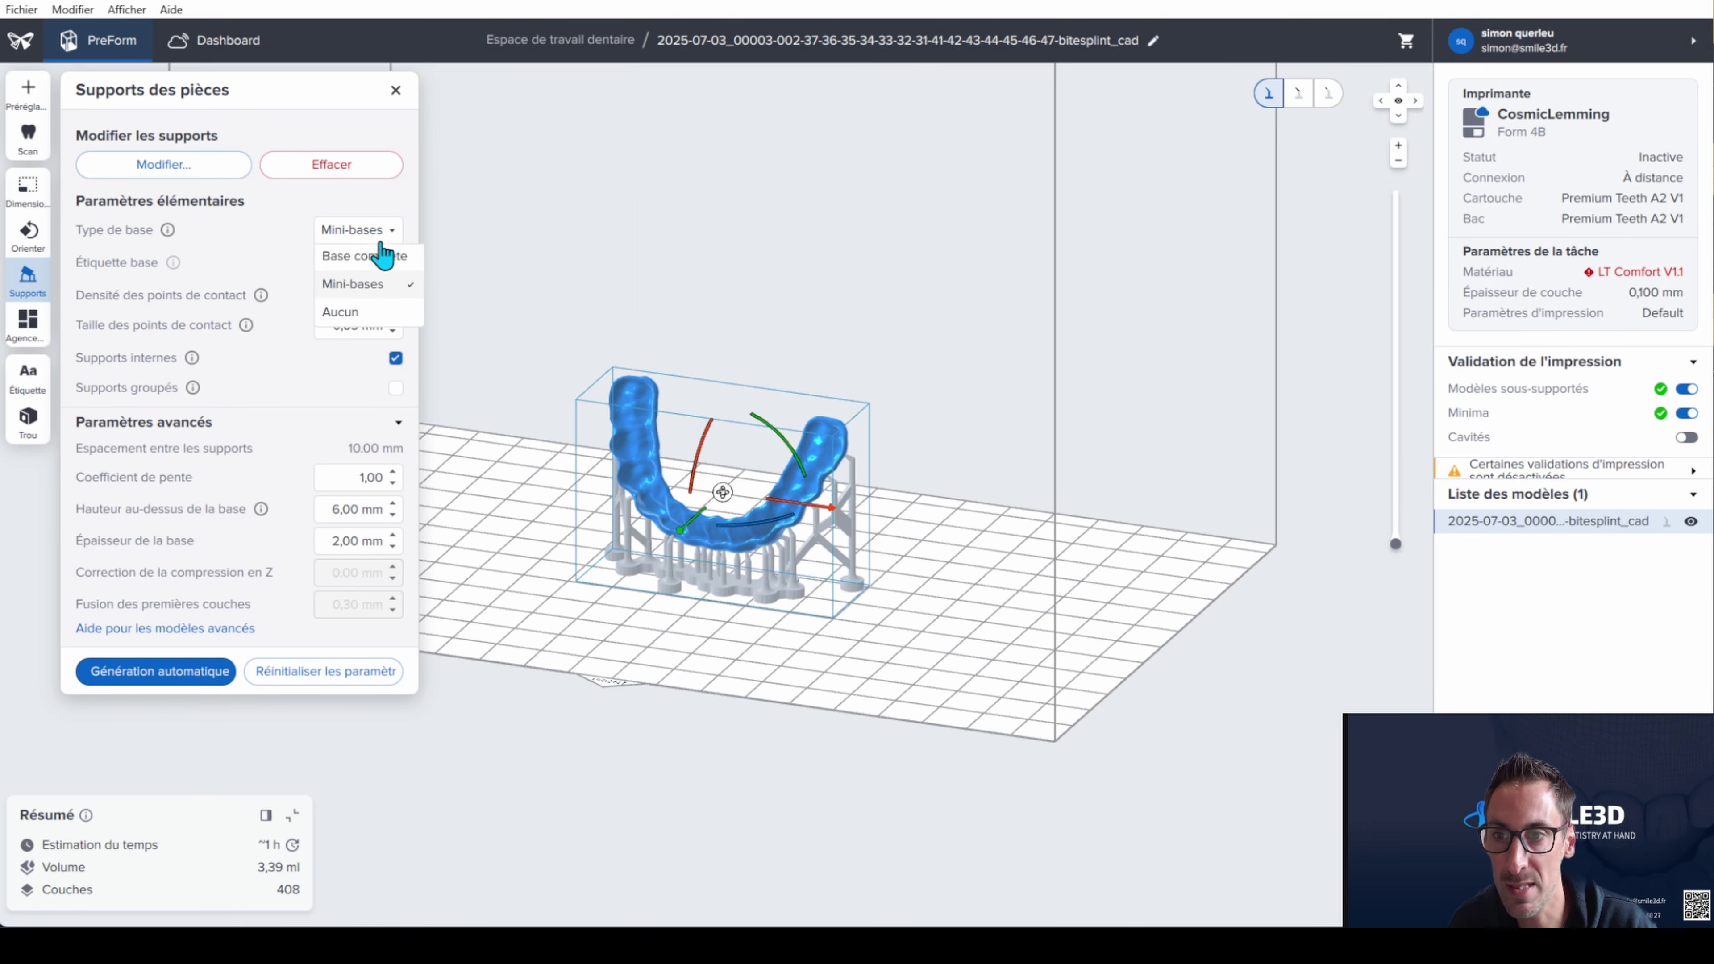
left_click(371, 267)
left_click(193, 673)
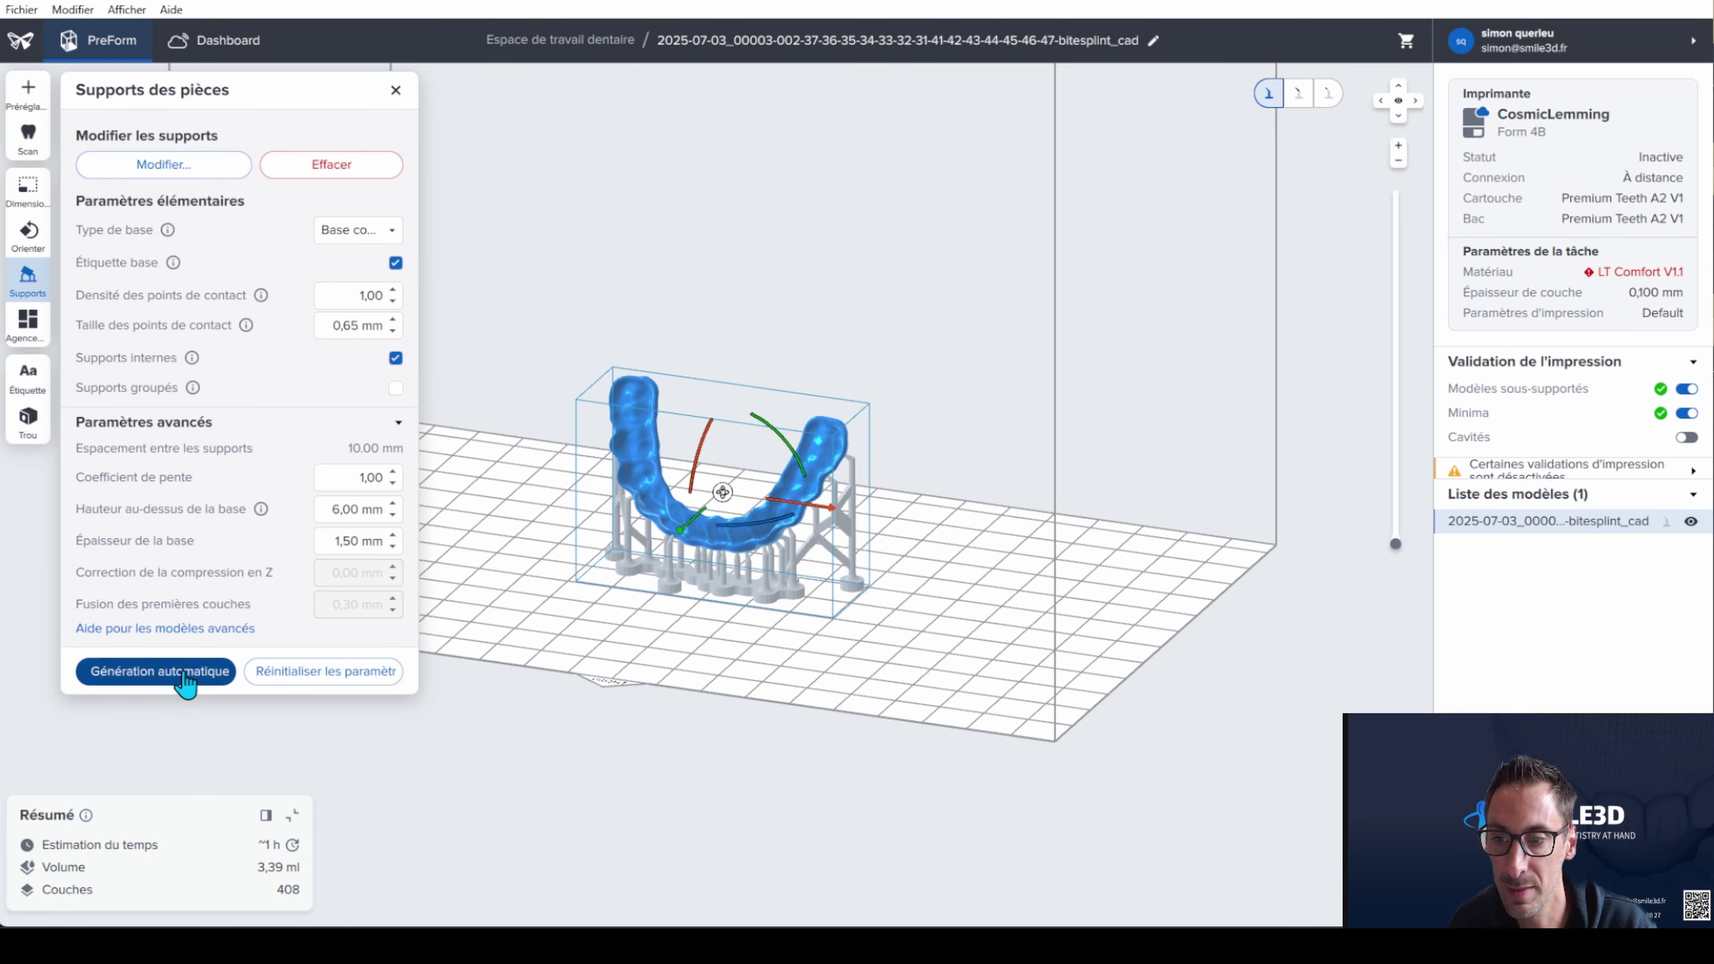
right_click_drag(849, 652, 668, 648)
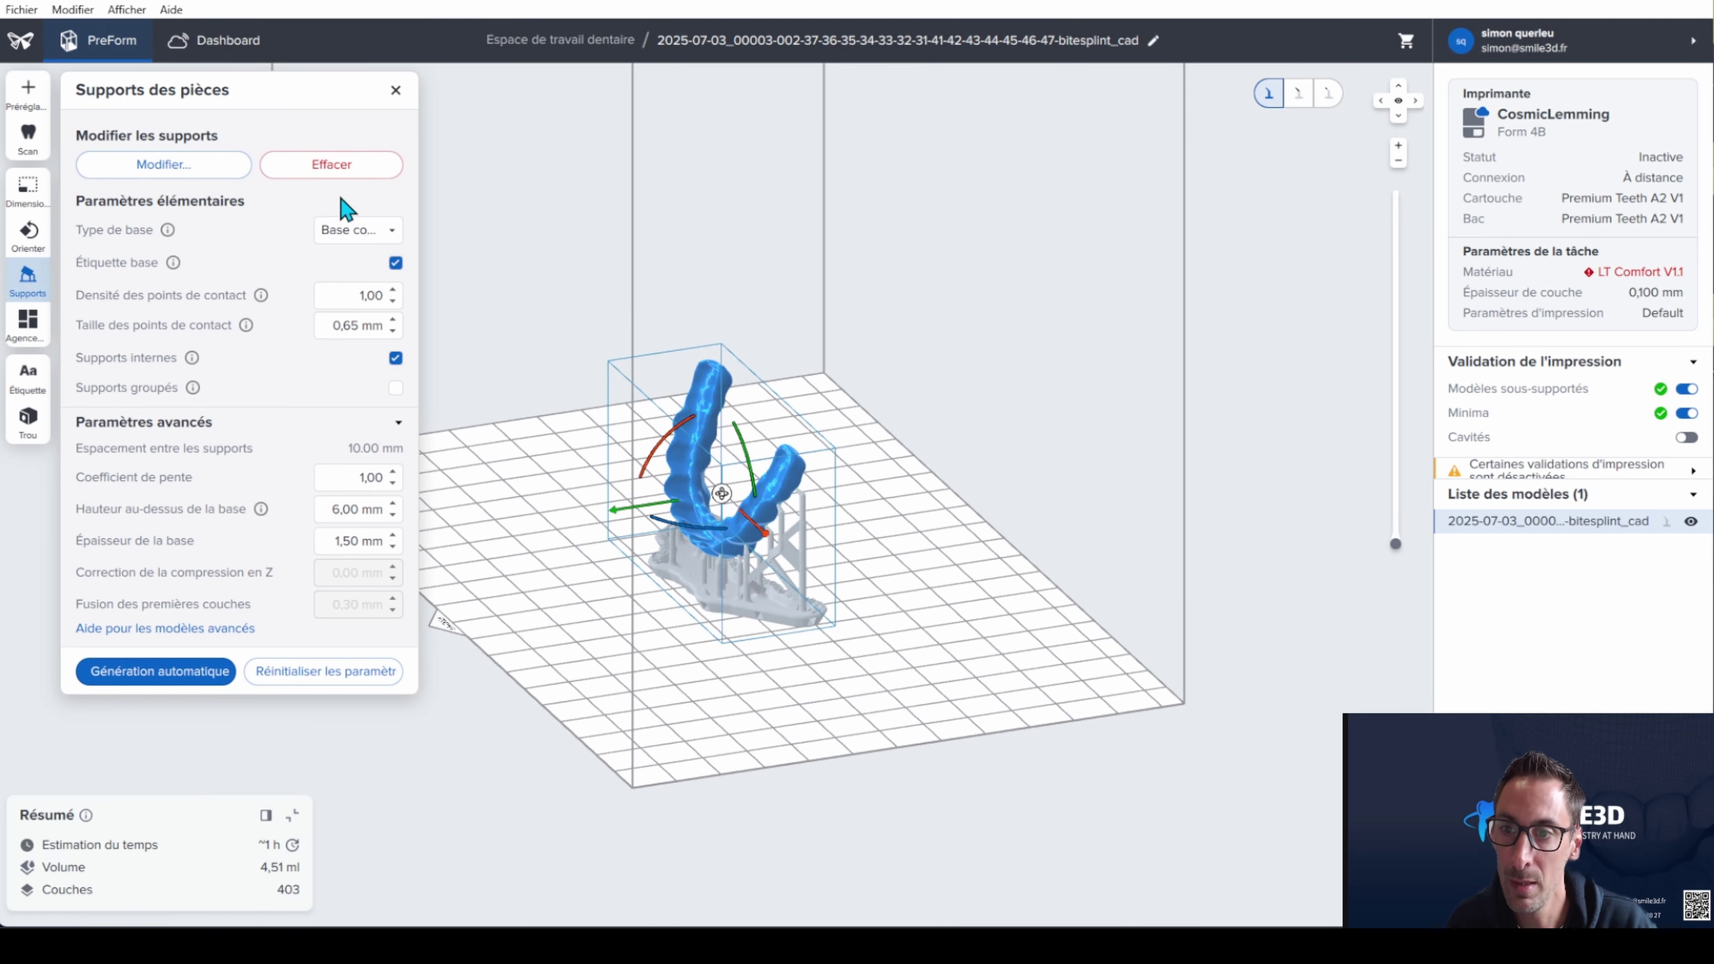
Set the base type back to Mini-bases and regenerate the splint's automatic supports
left_click(362, 233)
left_click(359, 287)
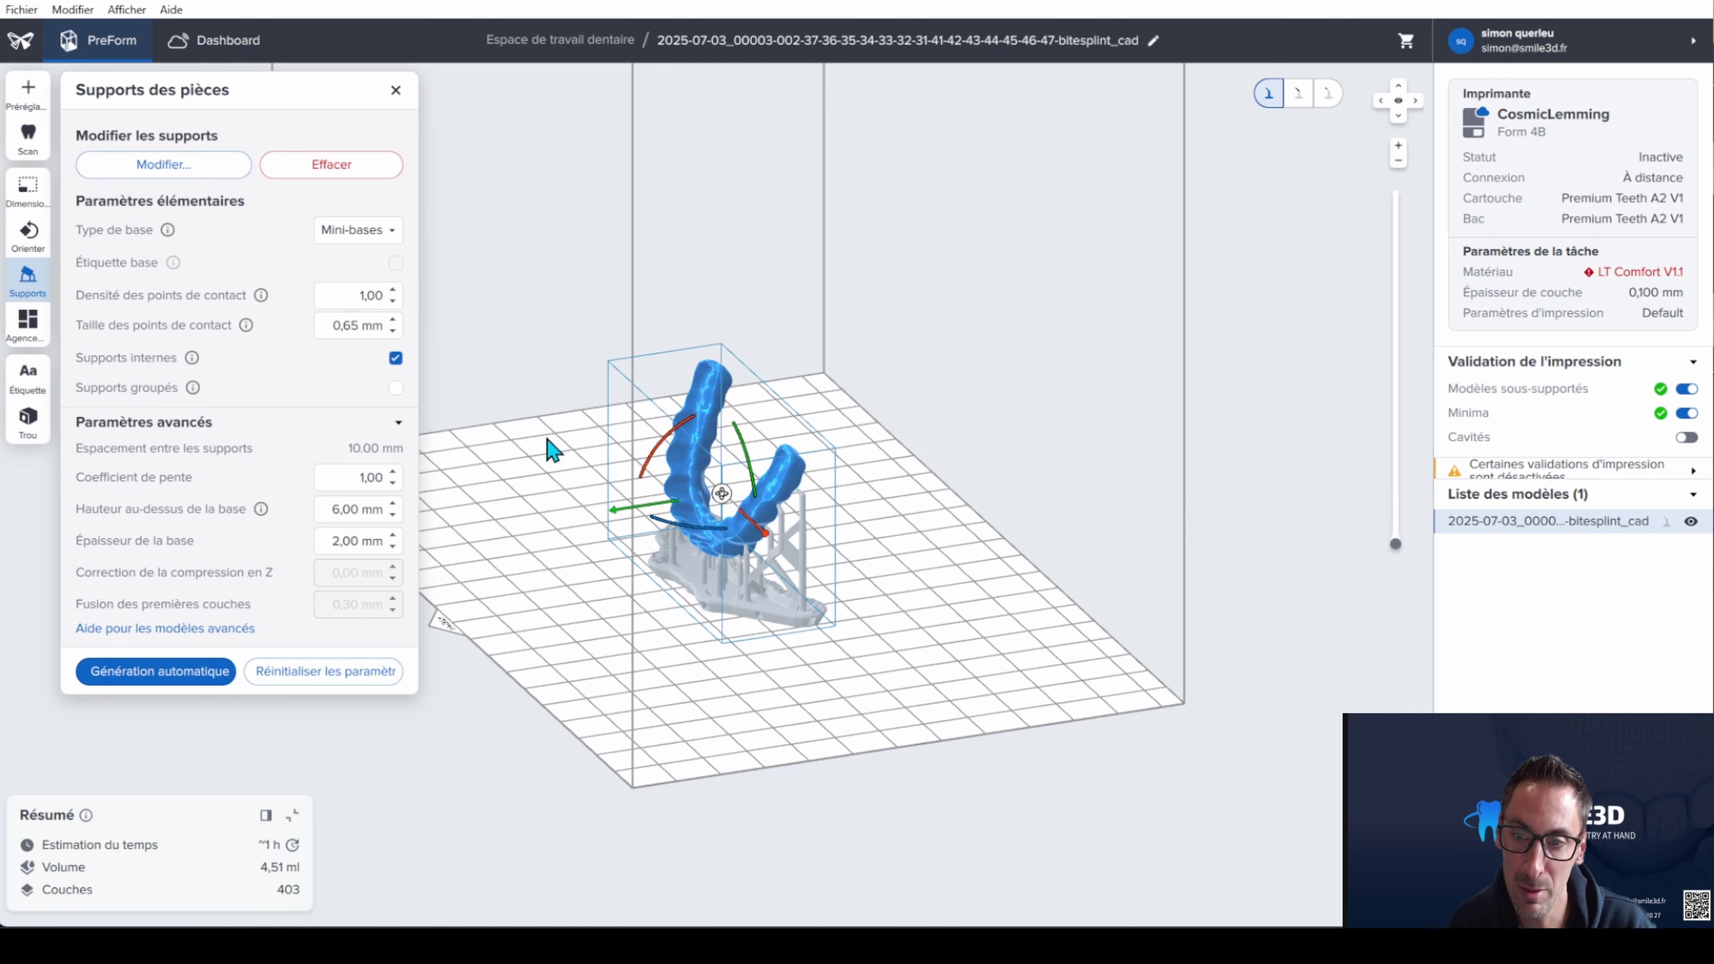
left_click(211, 672)
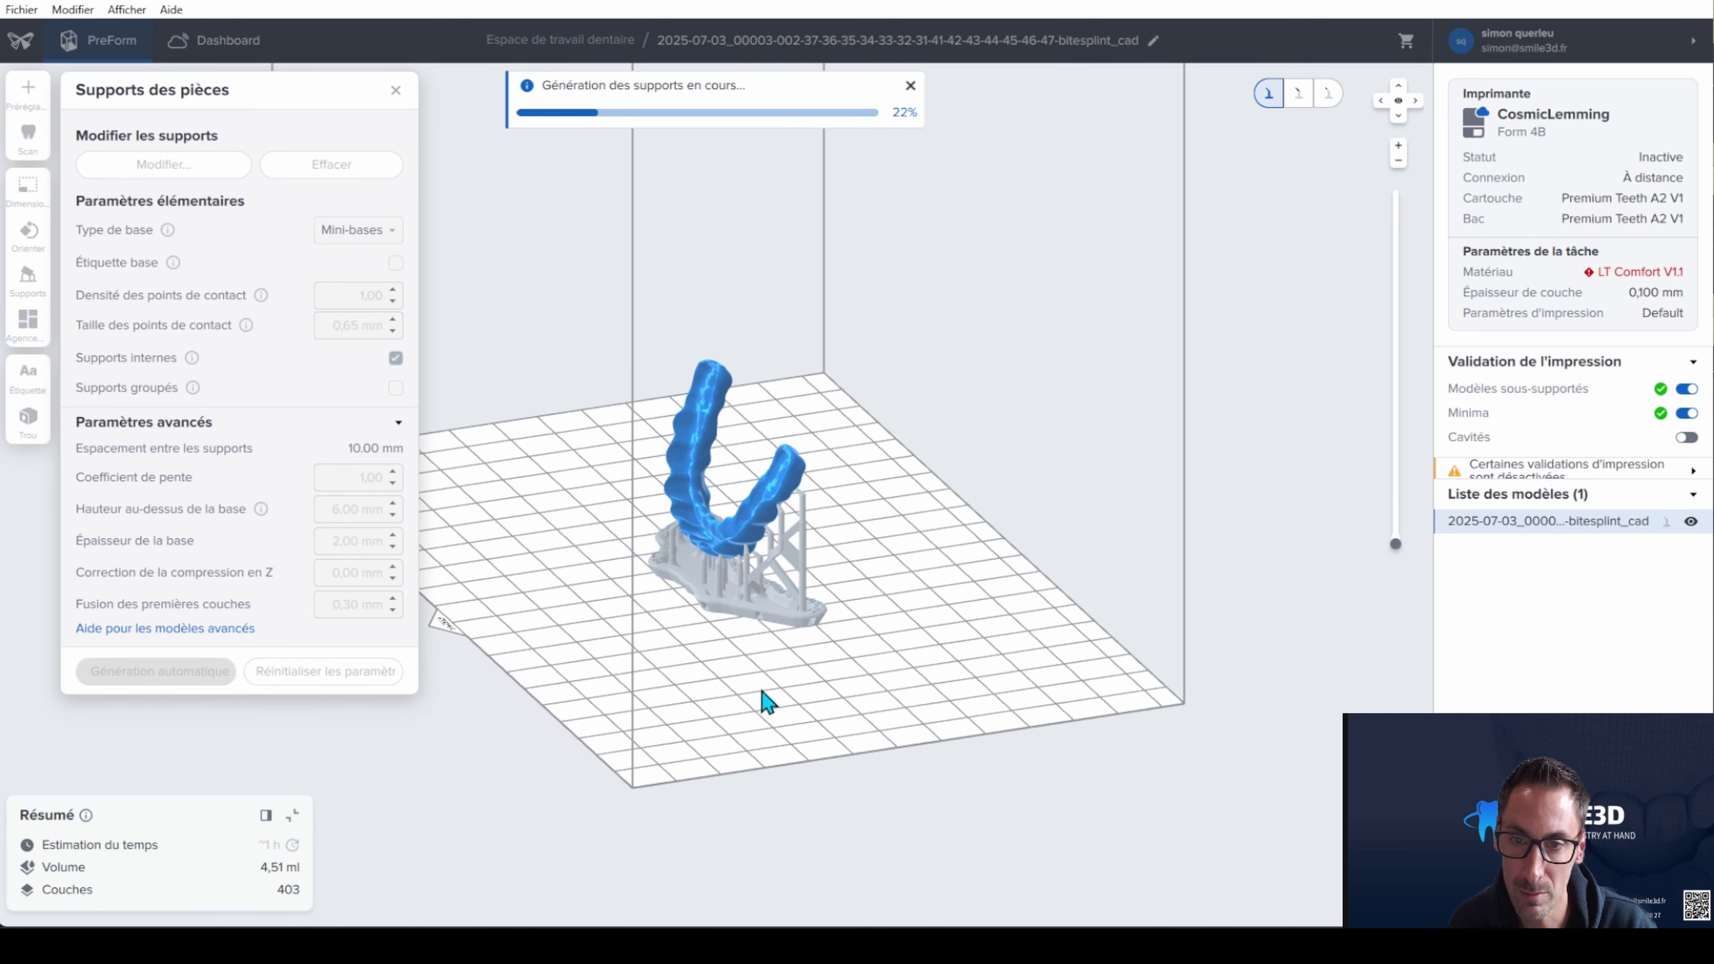
right_click_drag(781, 693, 680, 557)
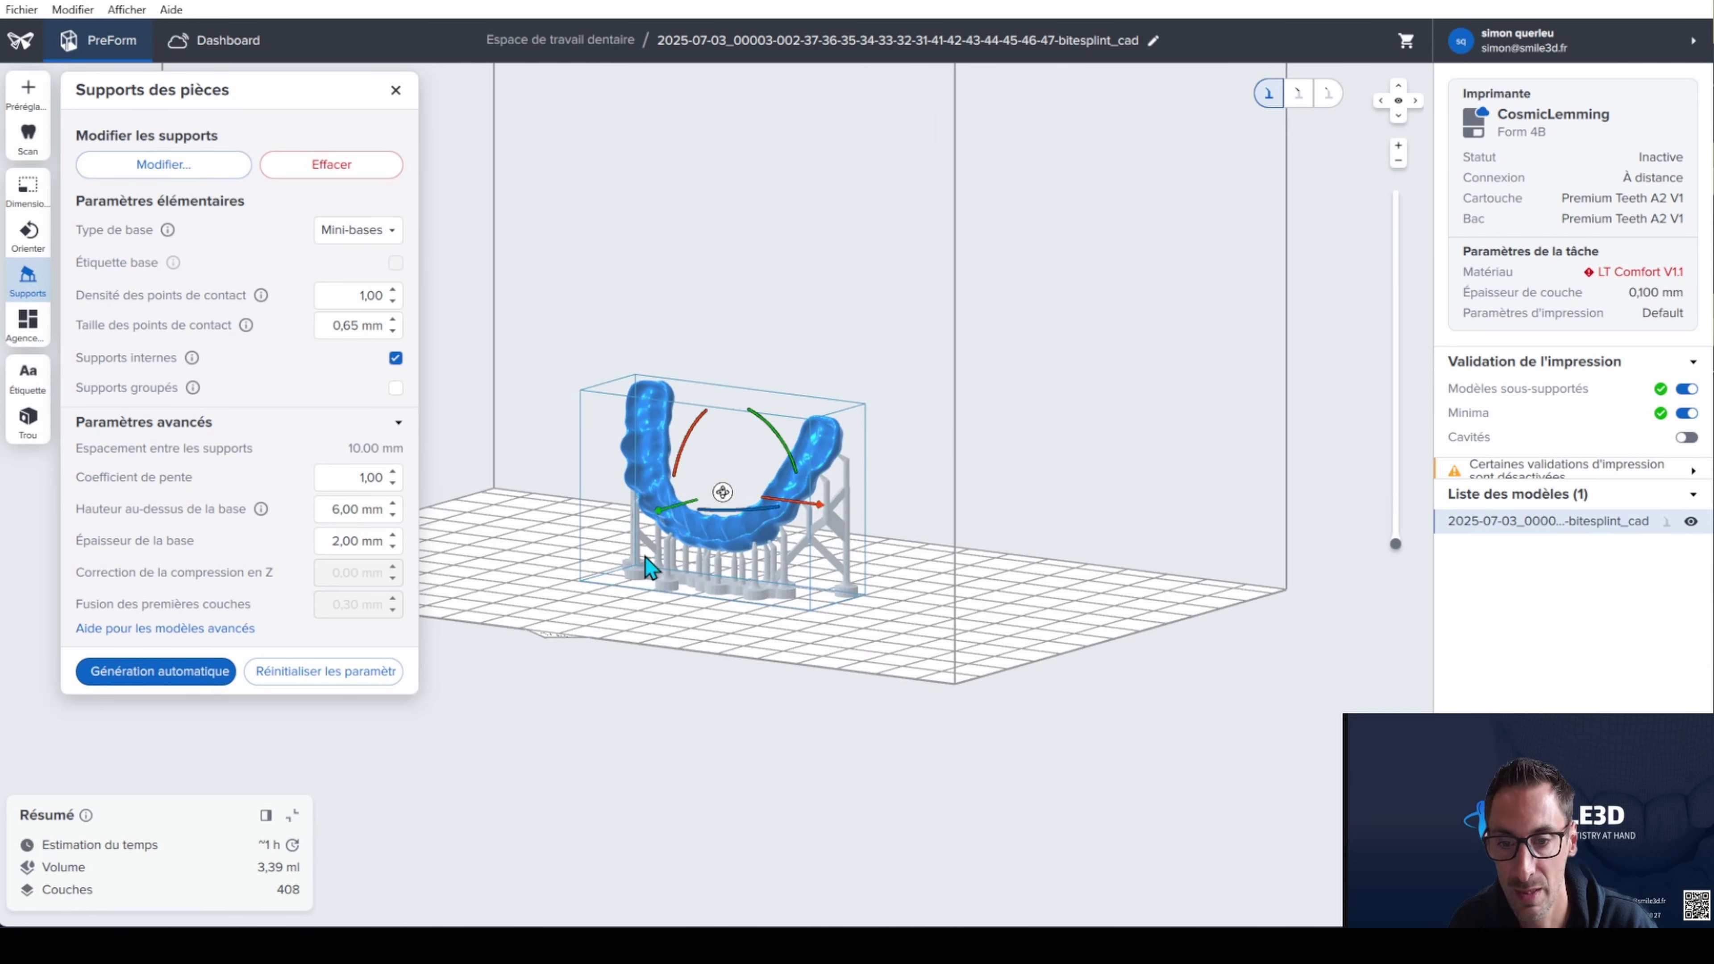
Set the base type to Aucun, regenerate the automatic supports and inspect the splint from below and the side
left_click(385, 233)
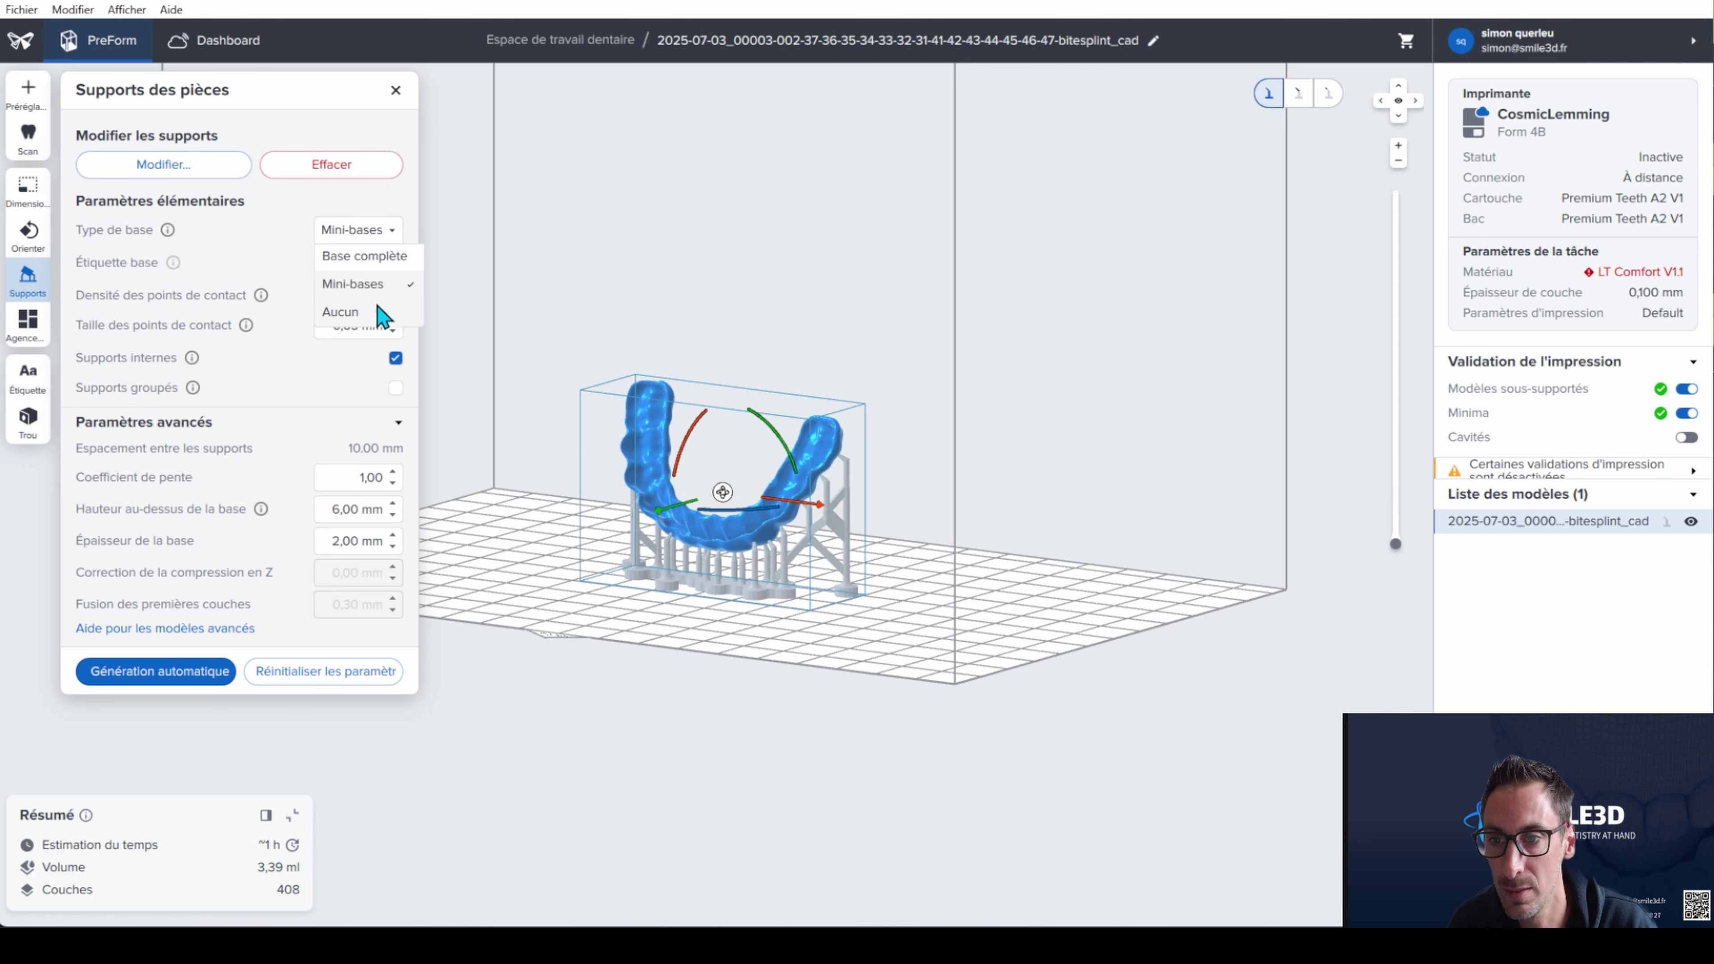
left_click(380, 312)
left_click(195, 671)
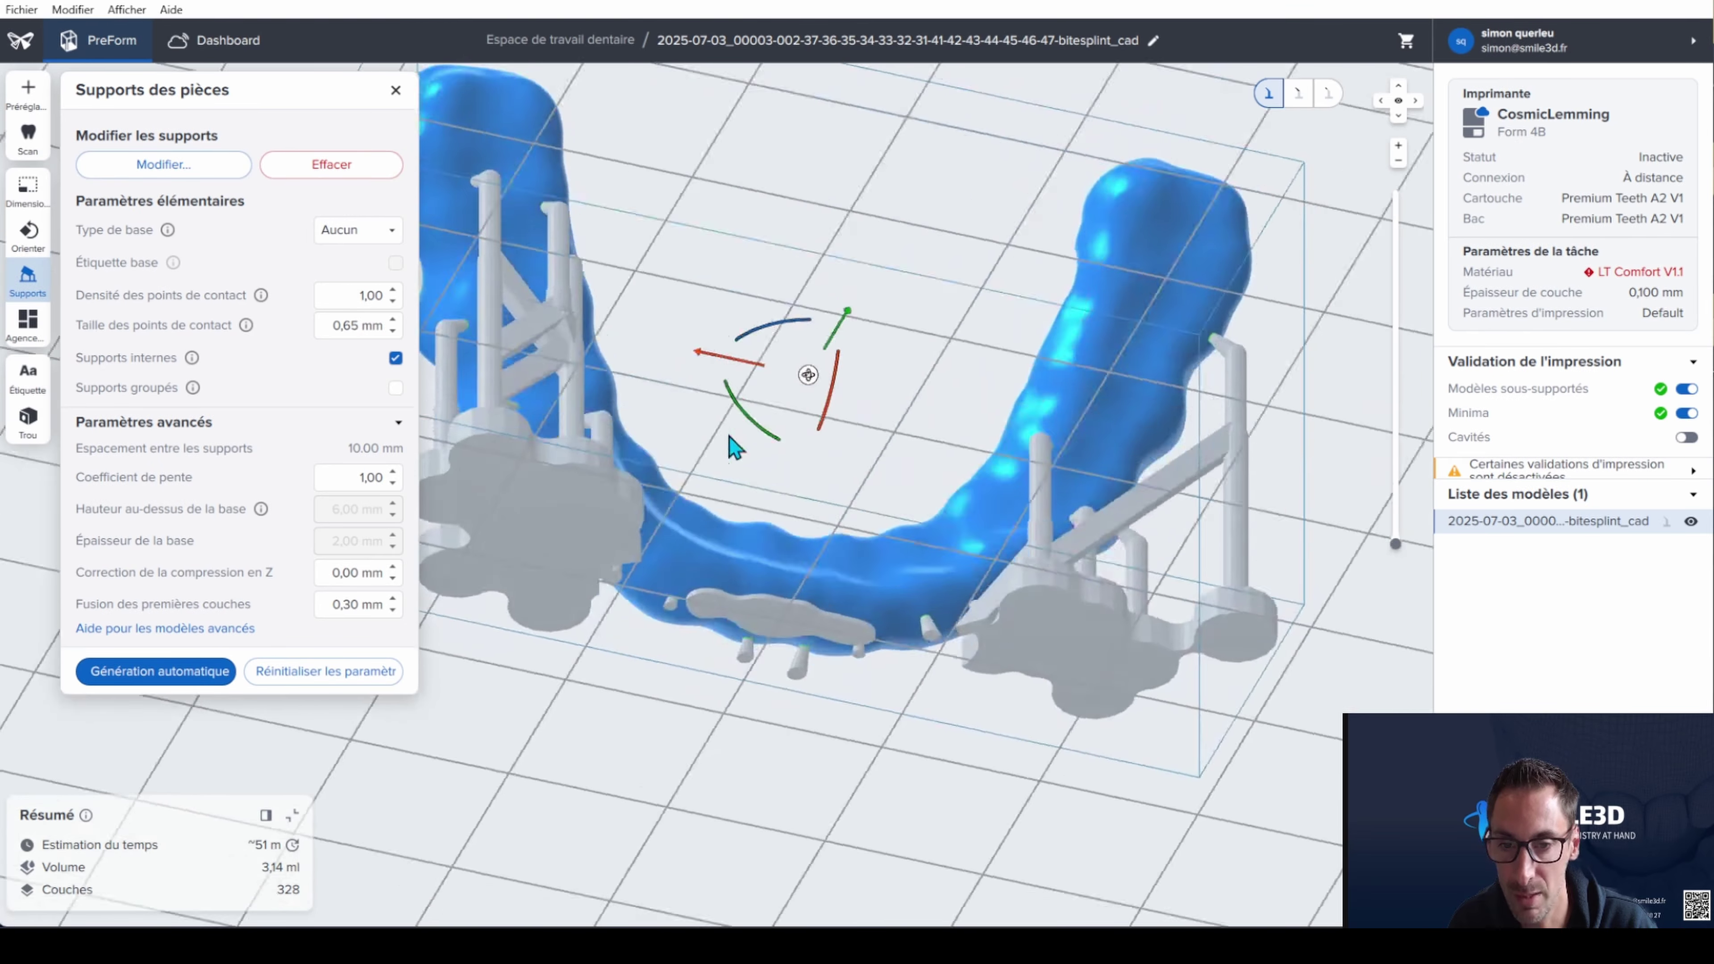
right_click_drag(734, 447, 677, 647)
right_click_drag(781, 601, 864, 800)
Restore the Mini-bases base type, regenerate the splint's supports, check the result and close the support settings
left_click(388, 236)
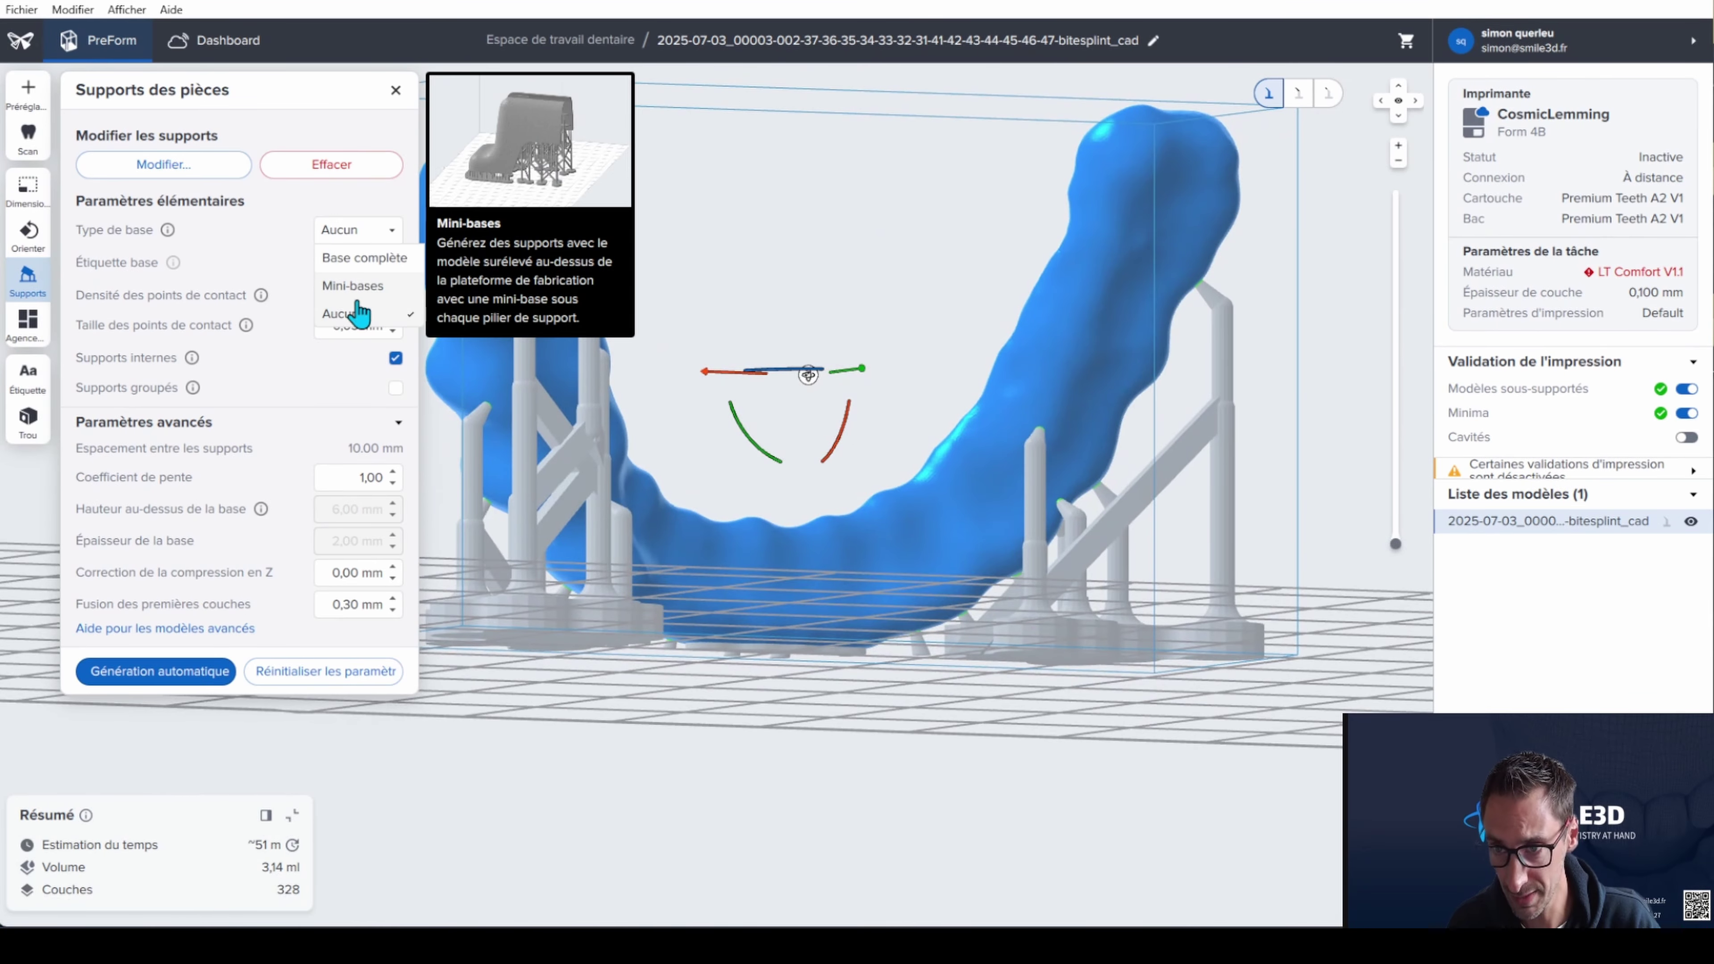
left_click(371, 307)
left_click(189, 675)
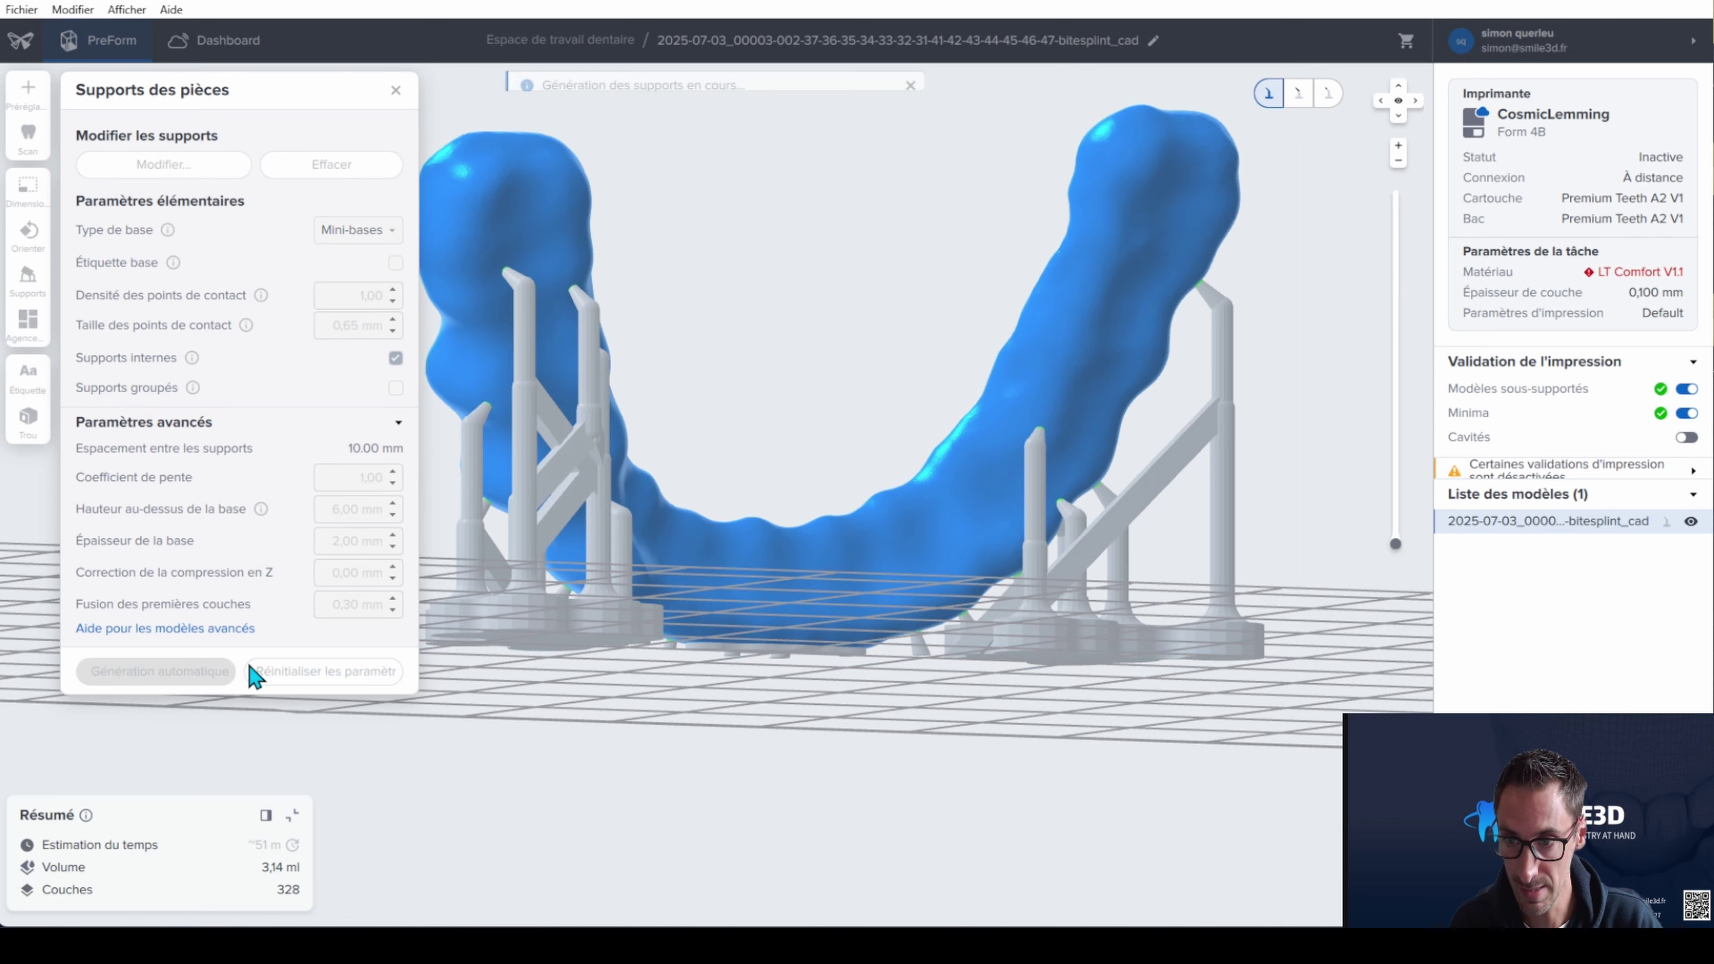
right_click_drag(834, 670, 980, 677)
scroll(850, 638, "down", 5)
right_click_drag(846, 630, 871, 685)
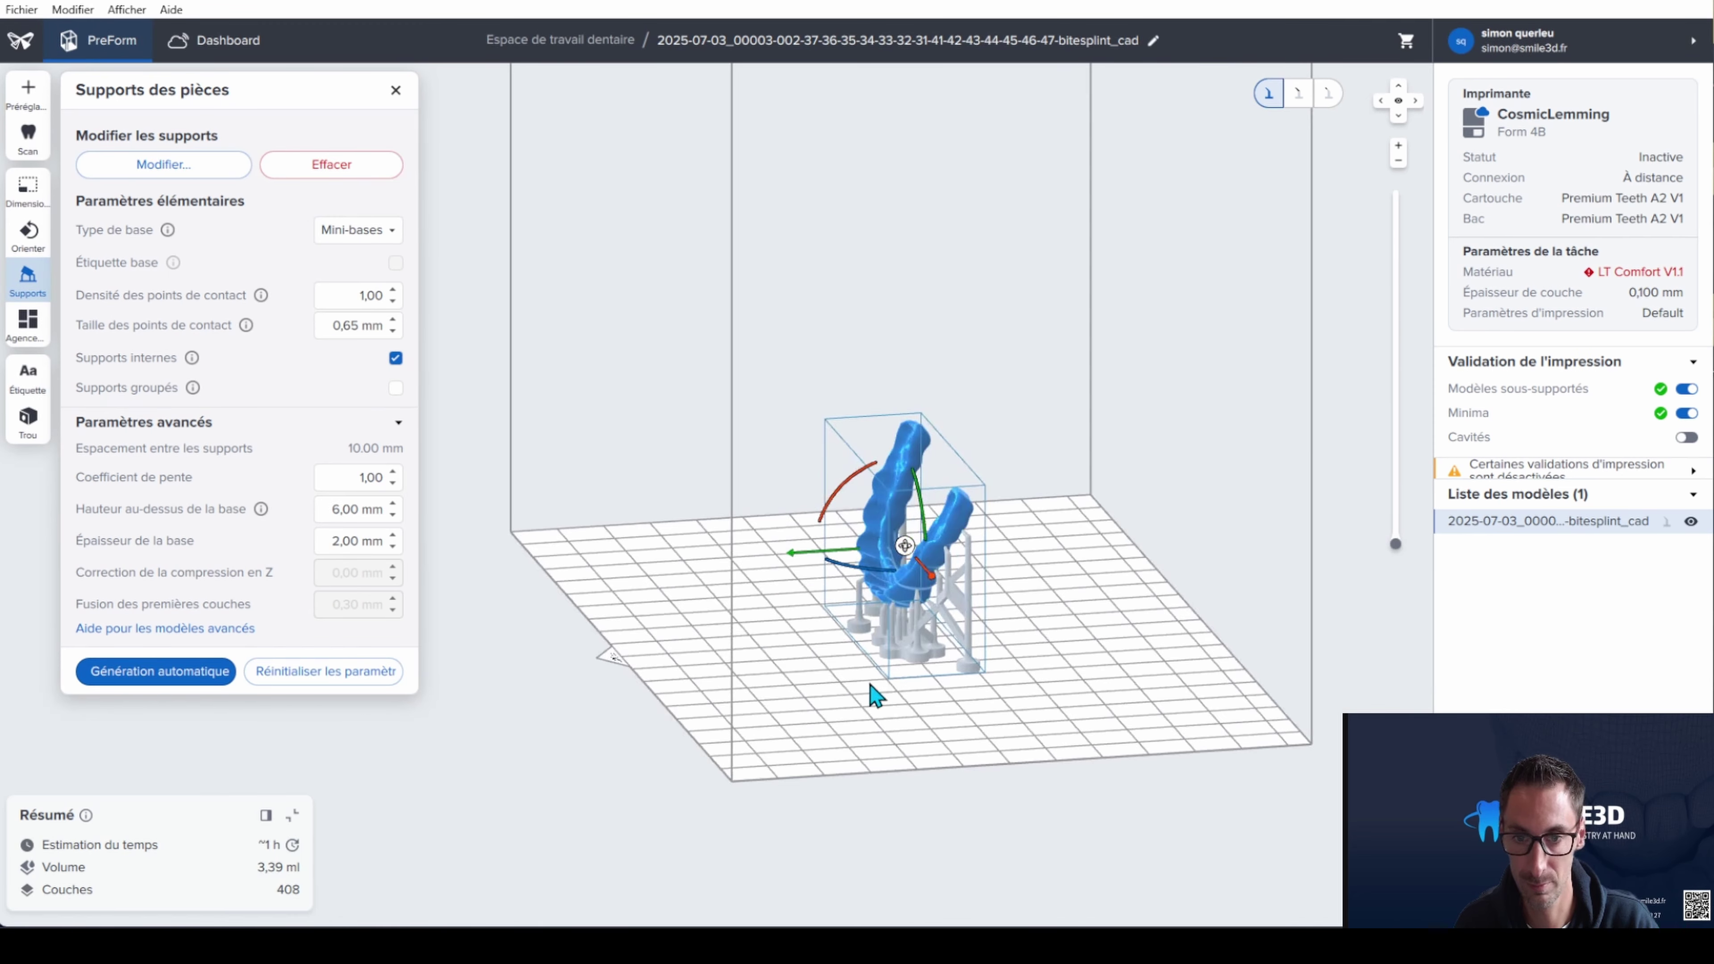
left_click(396, 91)
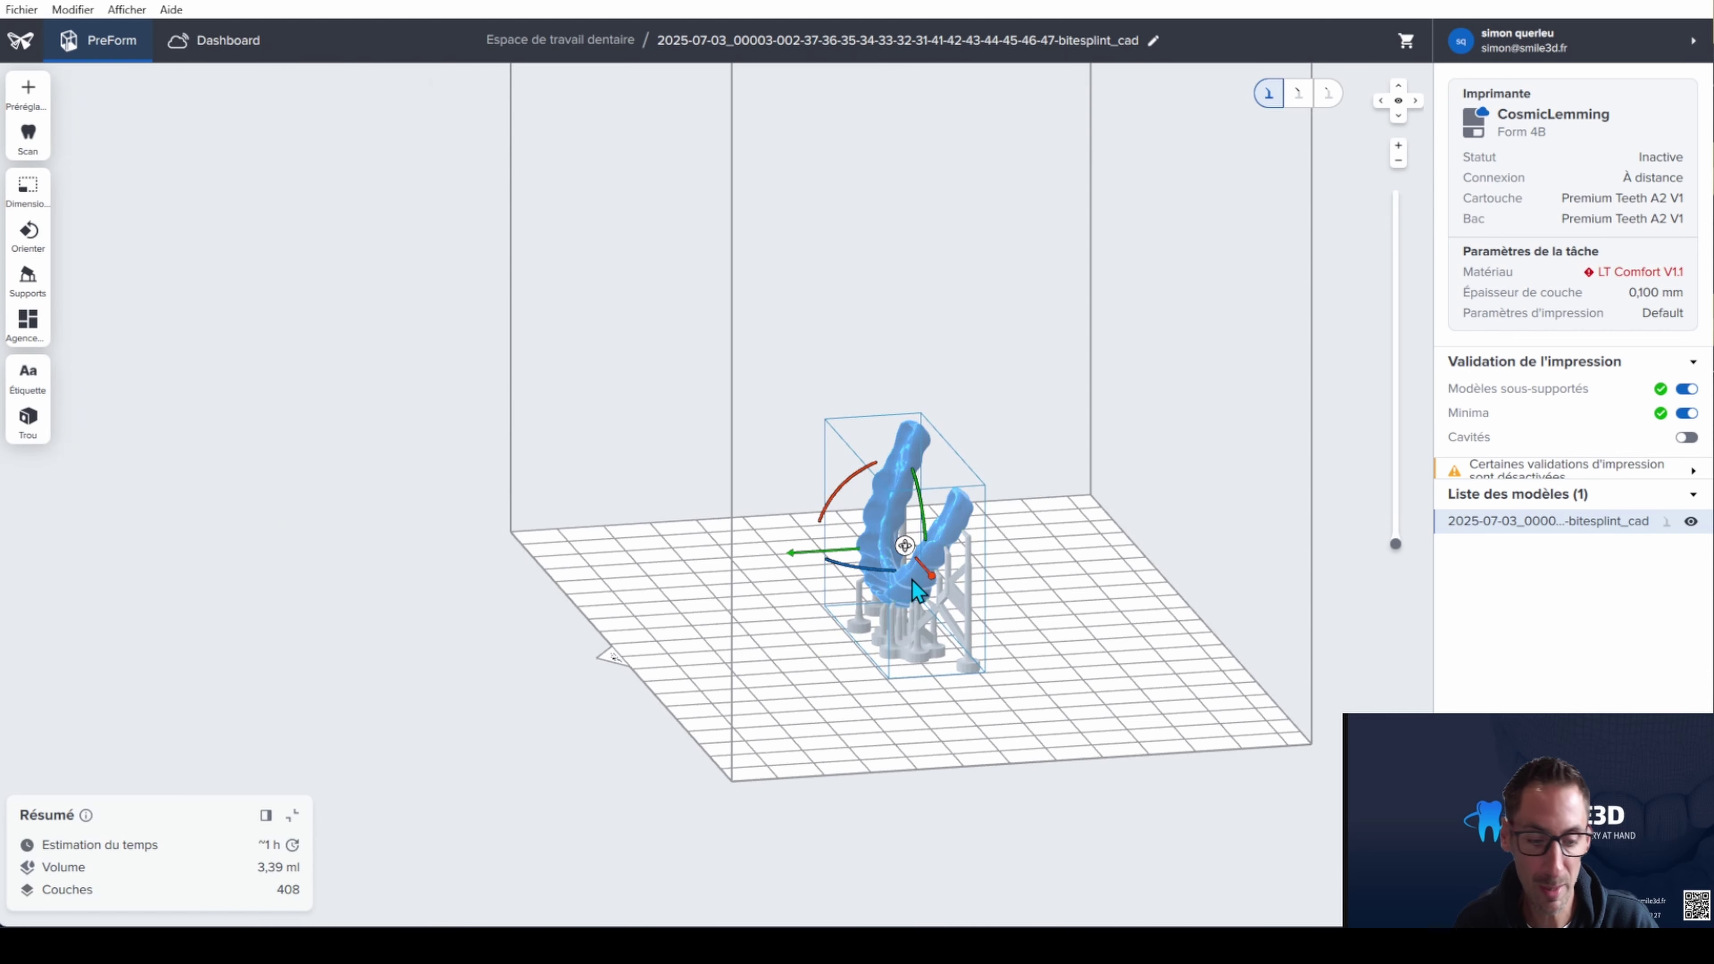
Start a new empty print job in the dental workspace
key("ctrl+n")
right_click_drag(764, 666, 1094, 785)
right_click_drag(1242, 656, 1333, 635)
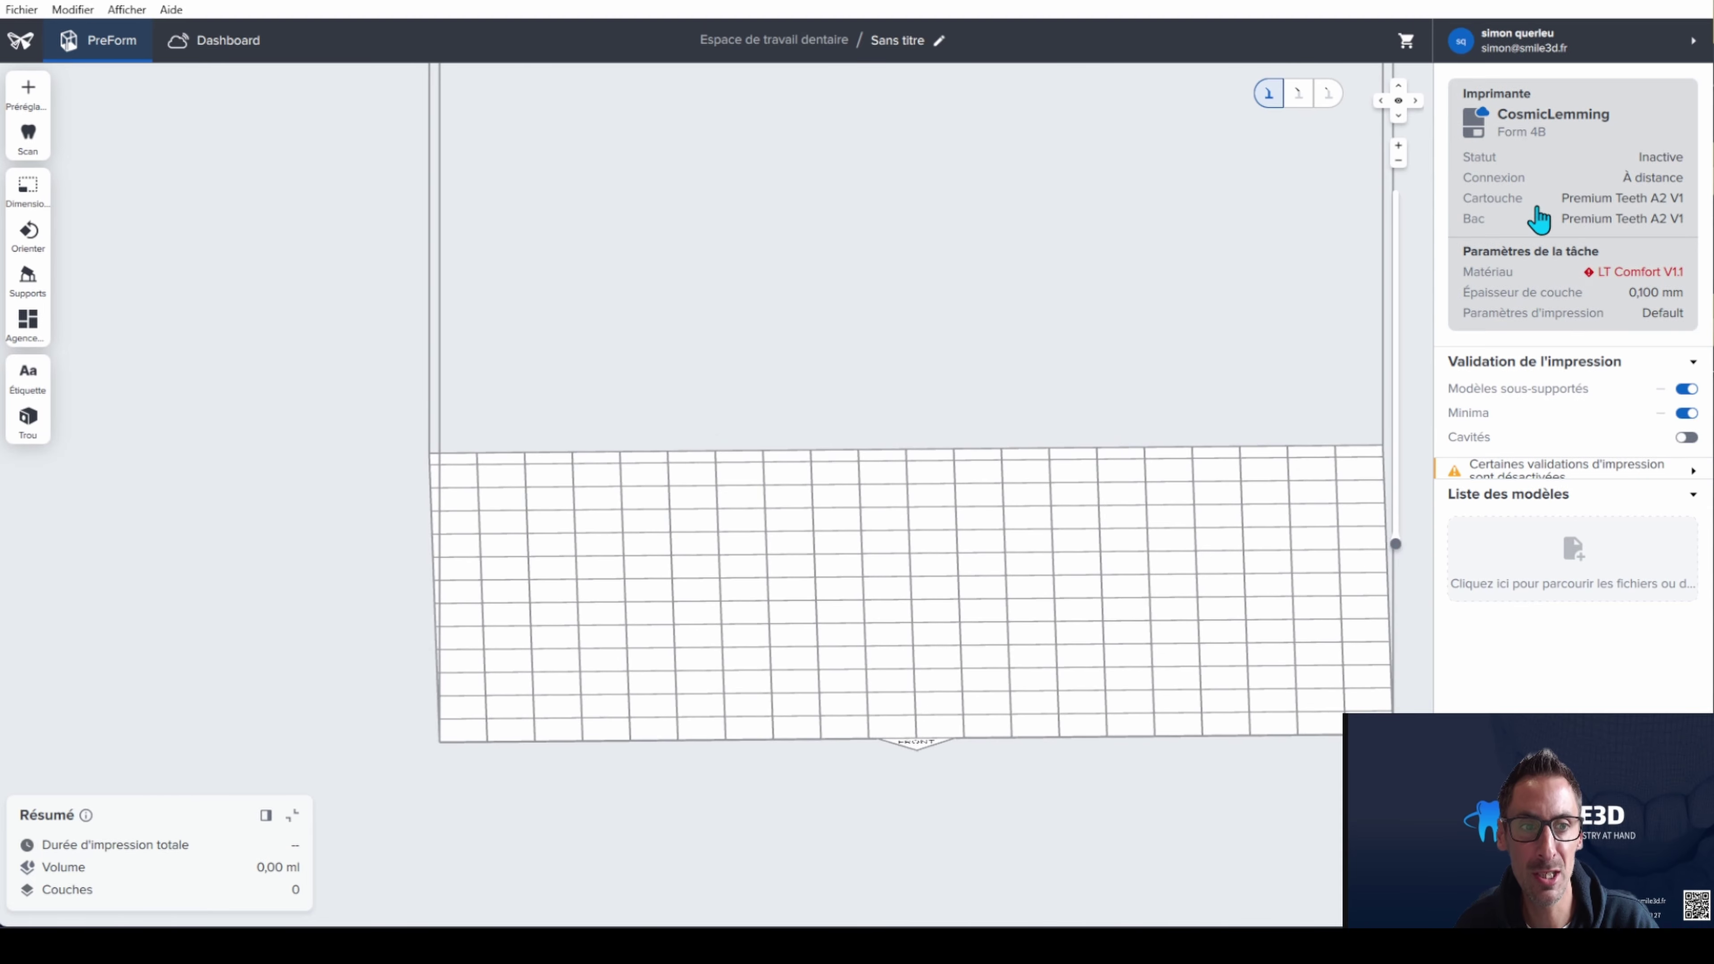
Set the new job's material to Surgical Guide V1 and its layer thickness to 0.050 mm
left_click(1553, 277)
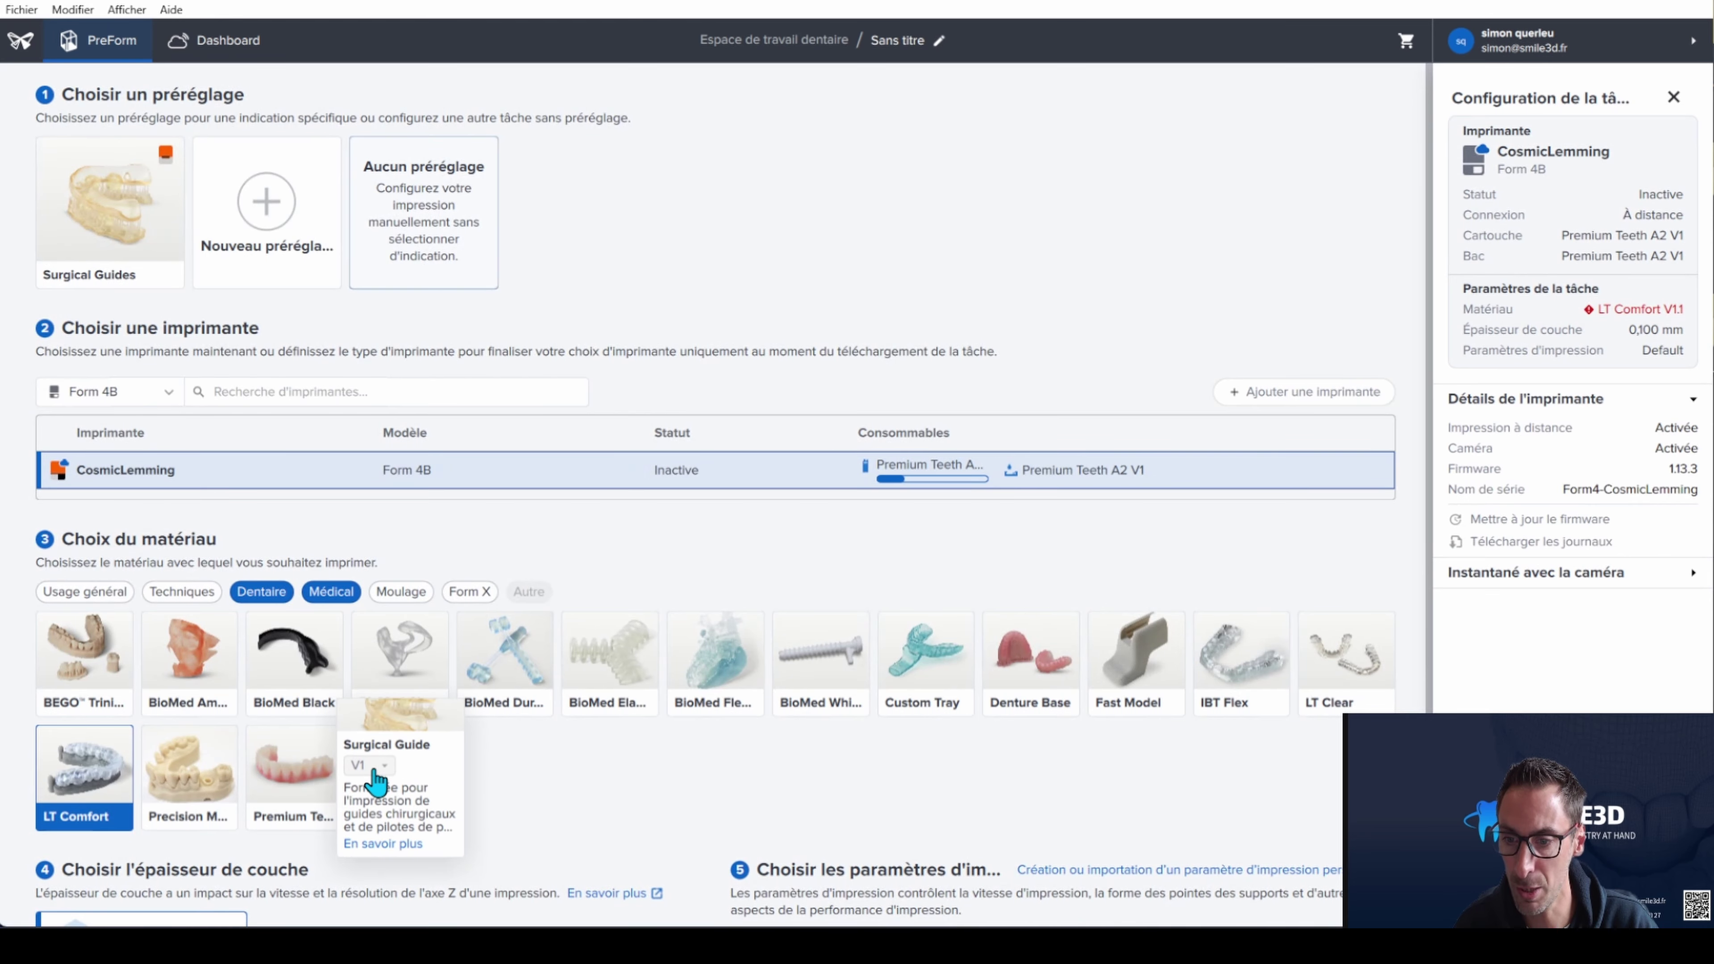
left_click(373, 773)
scroll(405, 743, "down", 3)
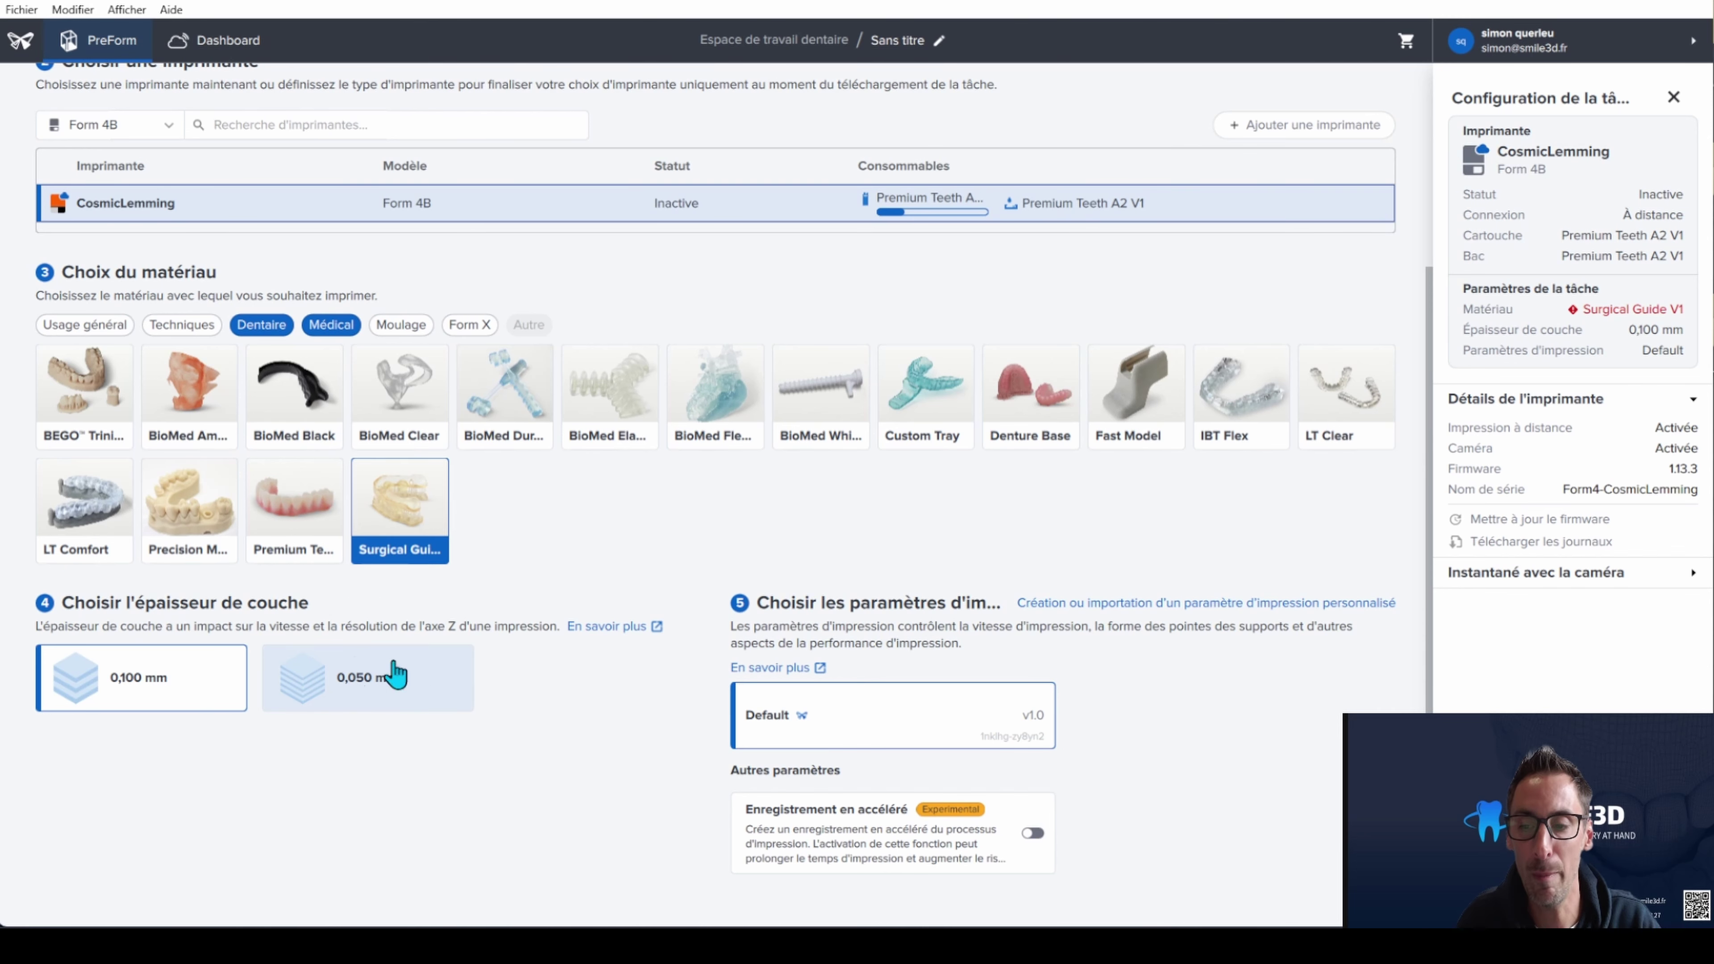
left_click(368, 679)
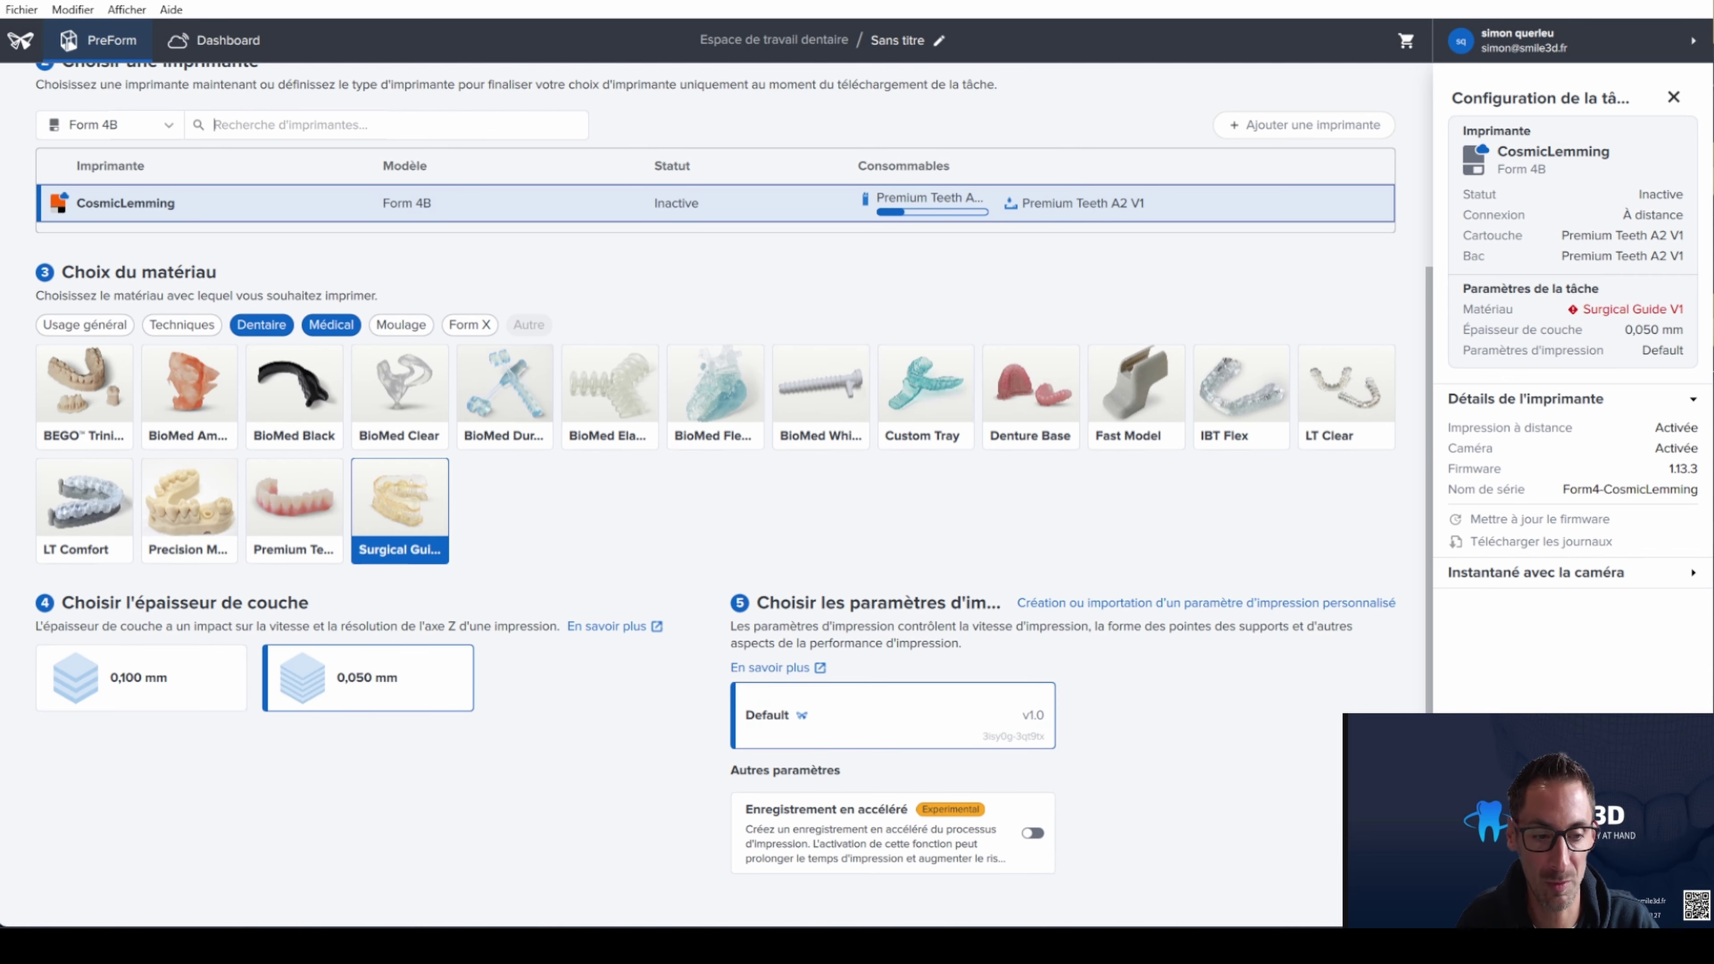
left_click(1572, 898)
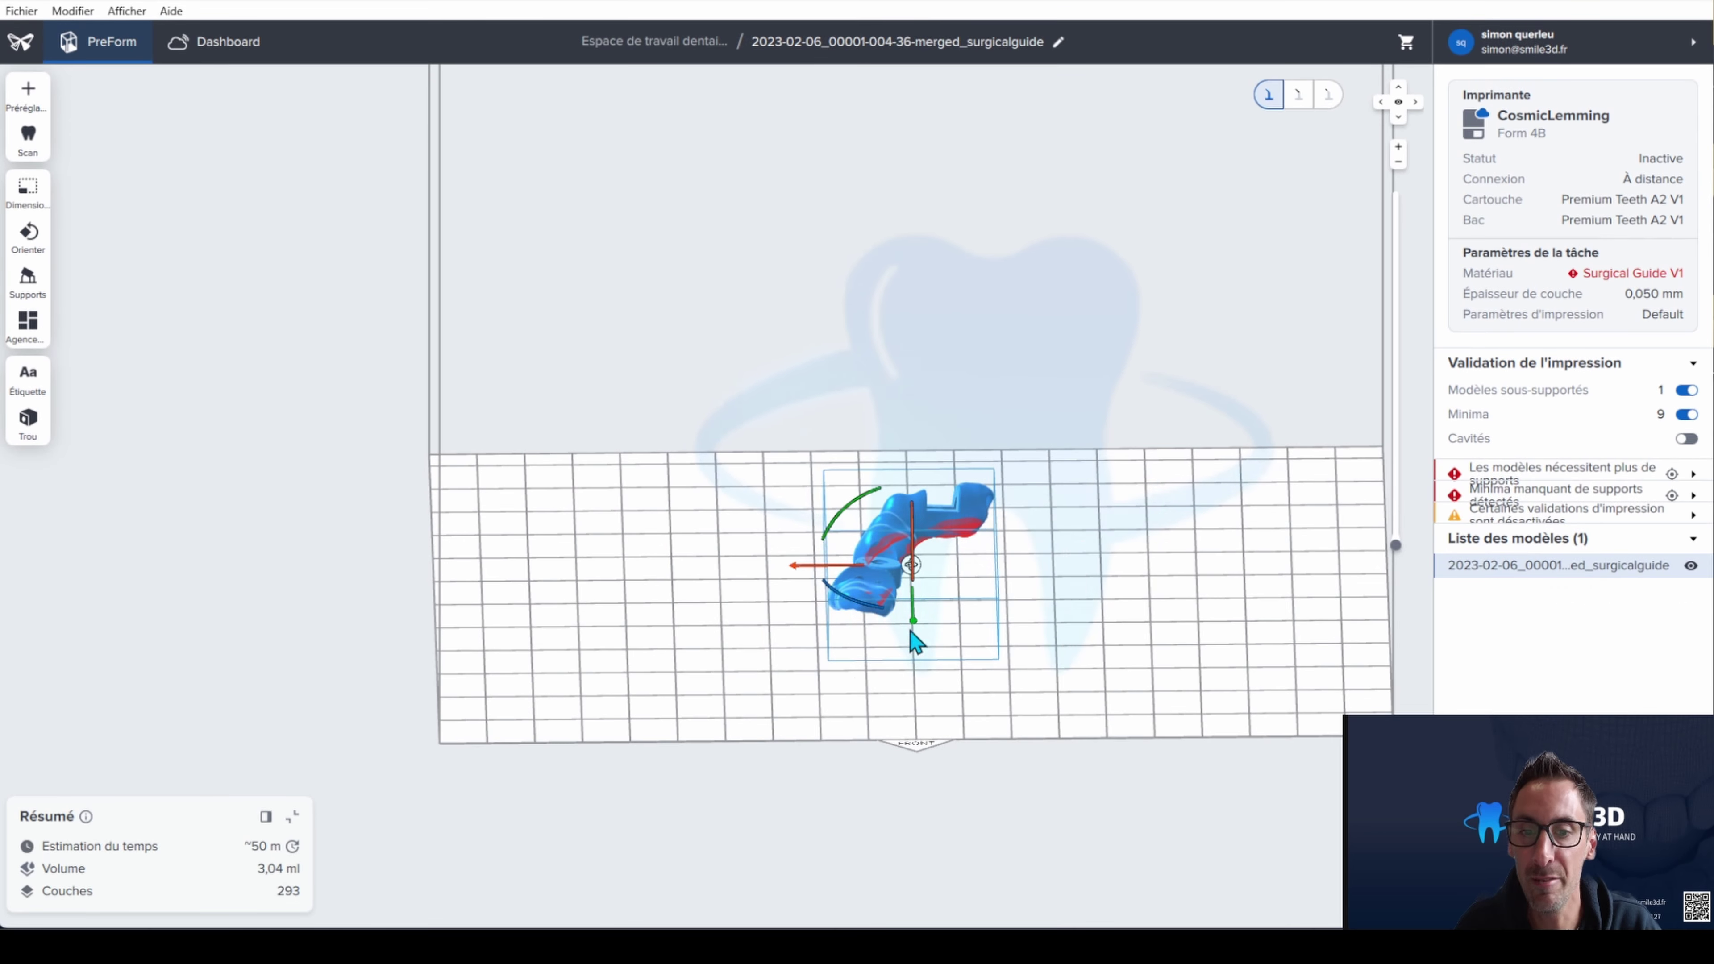
right_click_drag(1141, 701, 975, 493)
left_click_drag(920, 530, 976, 555)
left_click_drag(916, 500, 951, 439)
right_click_drag(832, 652, 1012, 783)
scroll(893, 566, "up", 5)
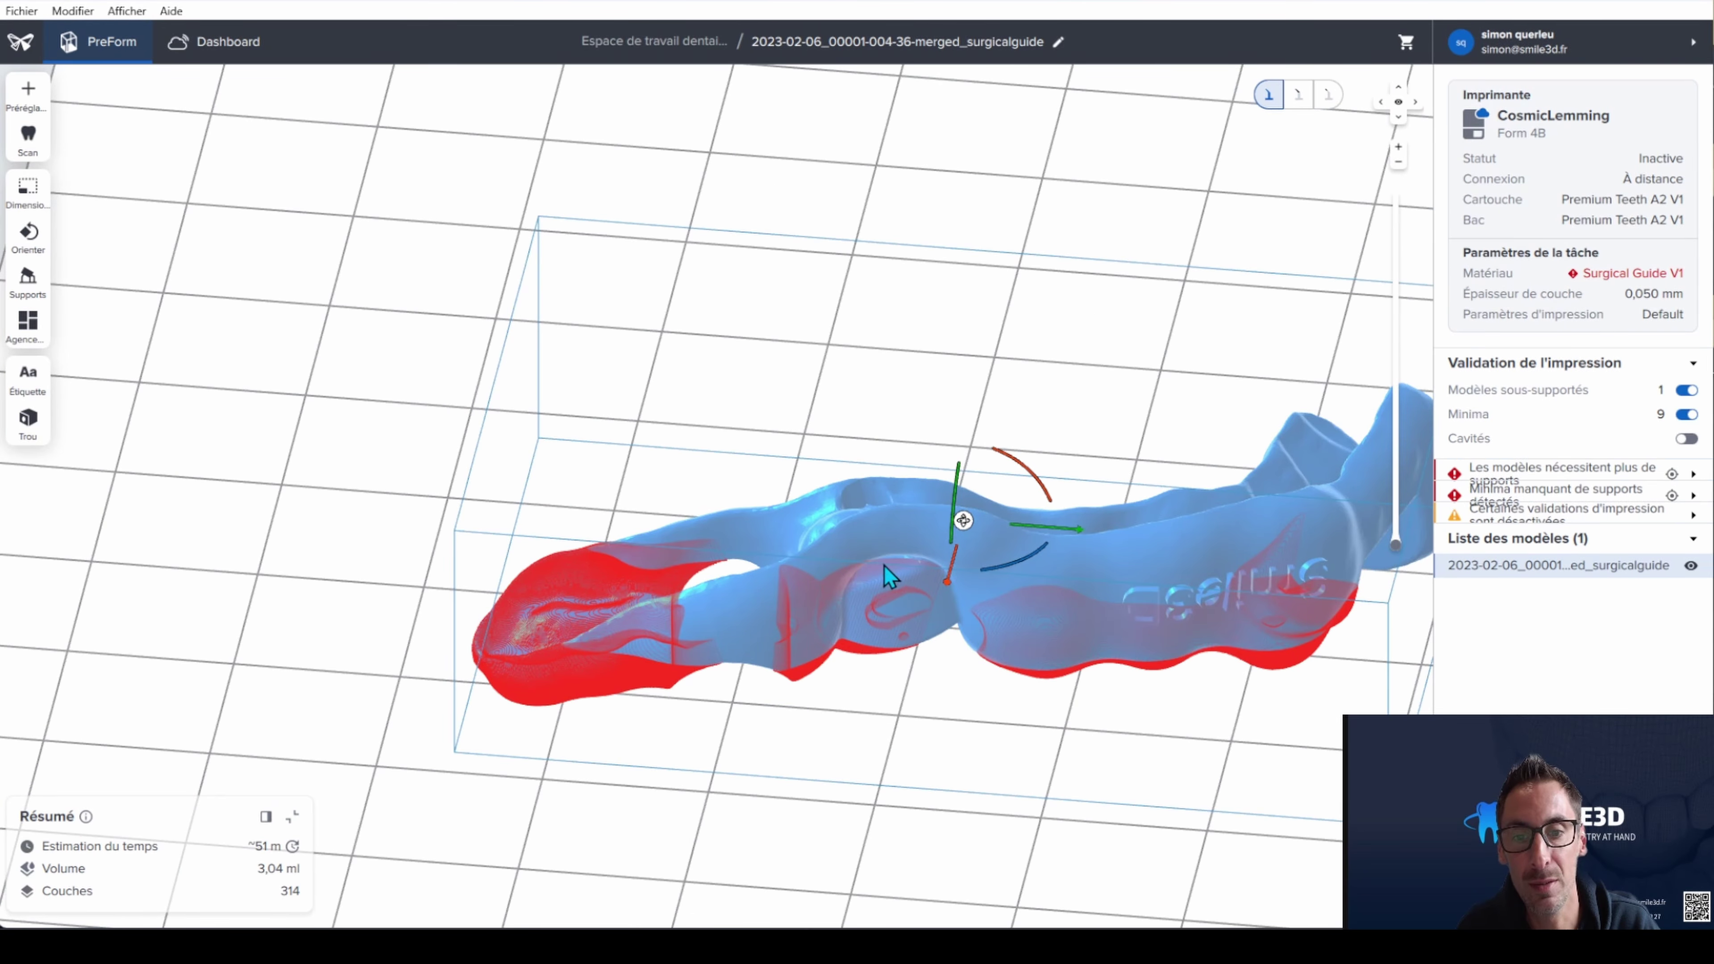
Tilt the surgical guide so its sleeve end sits higher than the opposite end, and check the areas needing support
right_click_drag(886, 611, 998, 795)
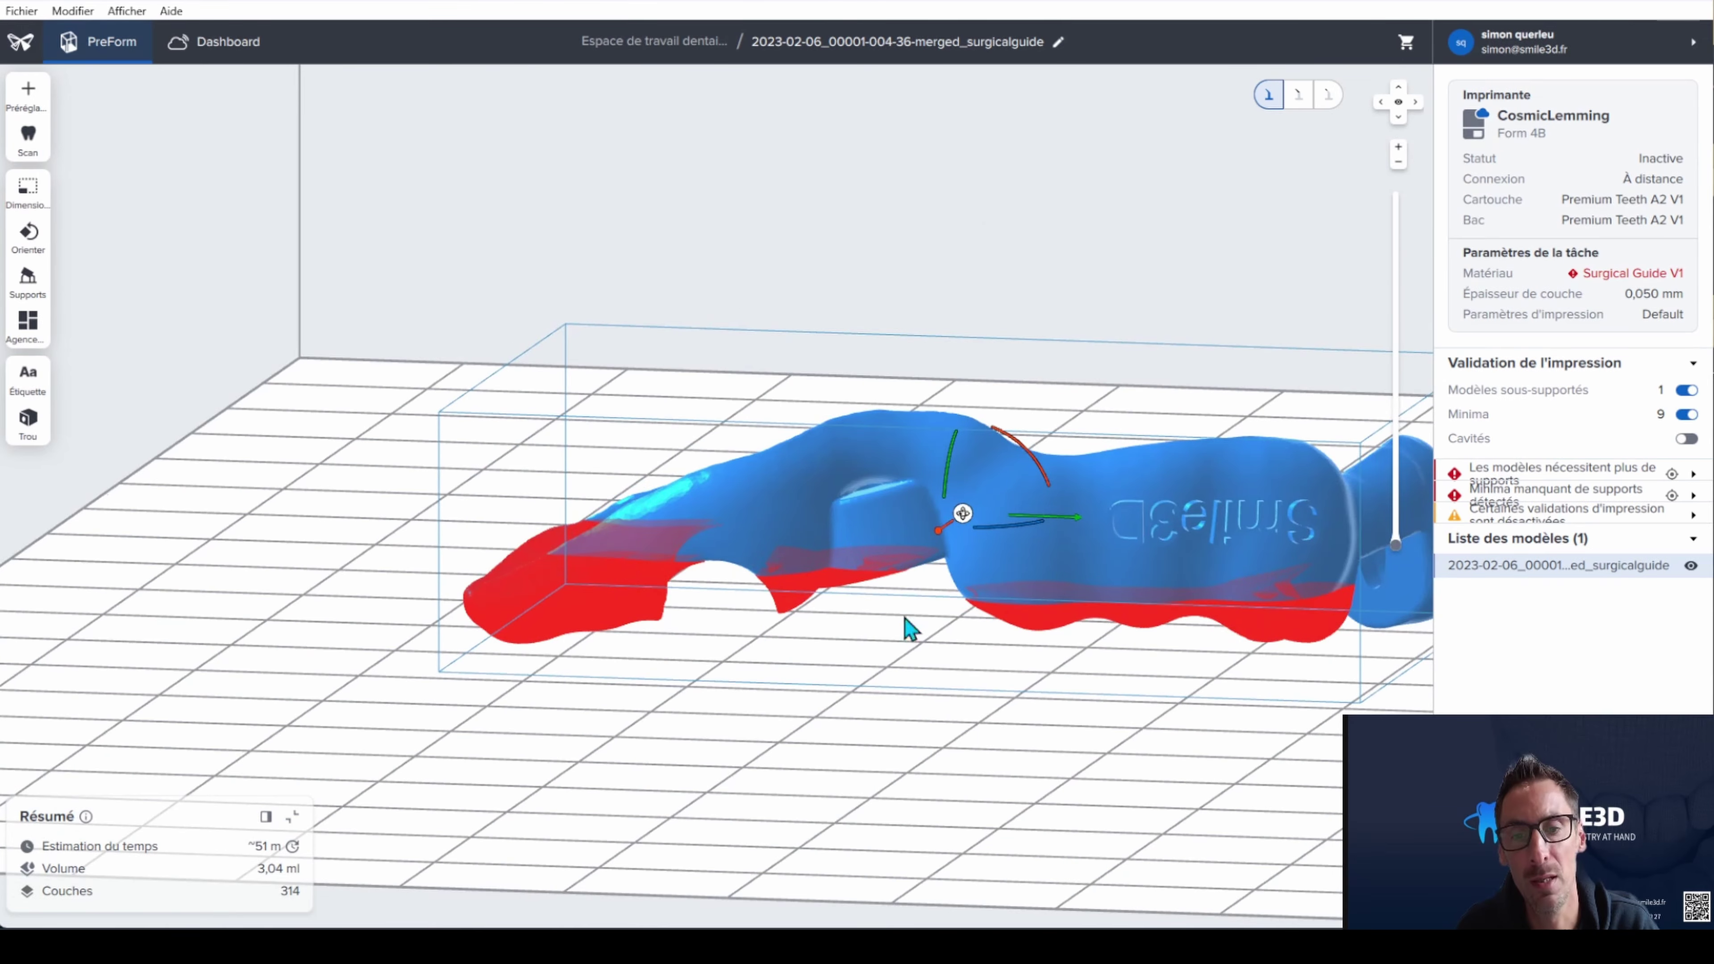
right_click_drag(922, 713, 962, 695)
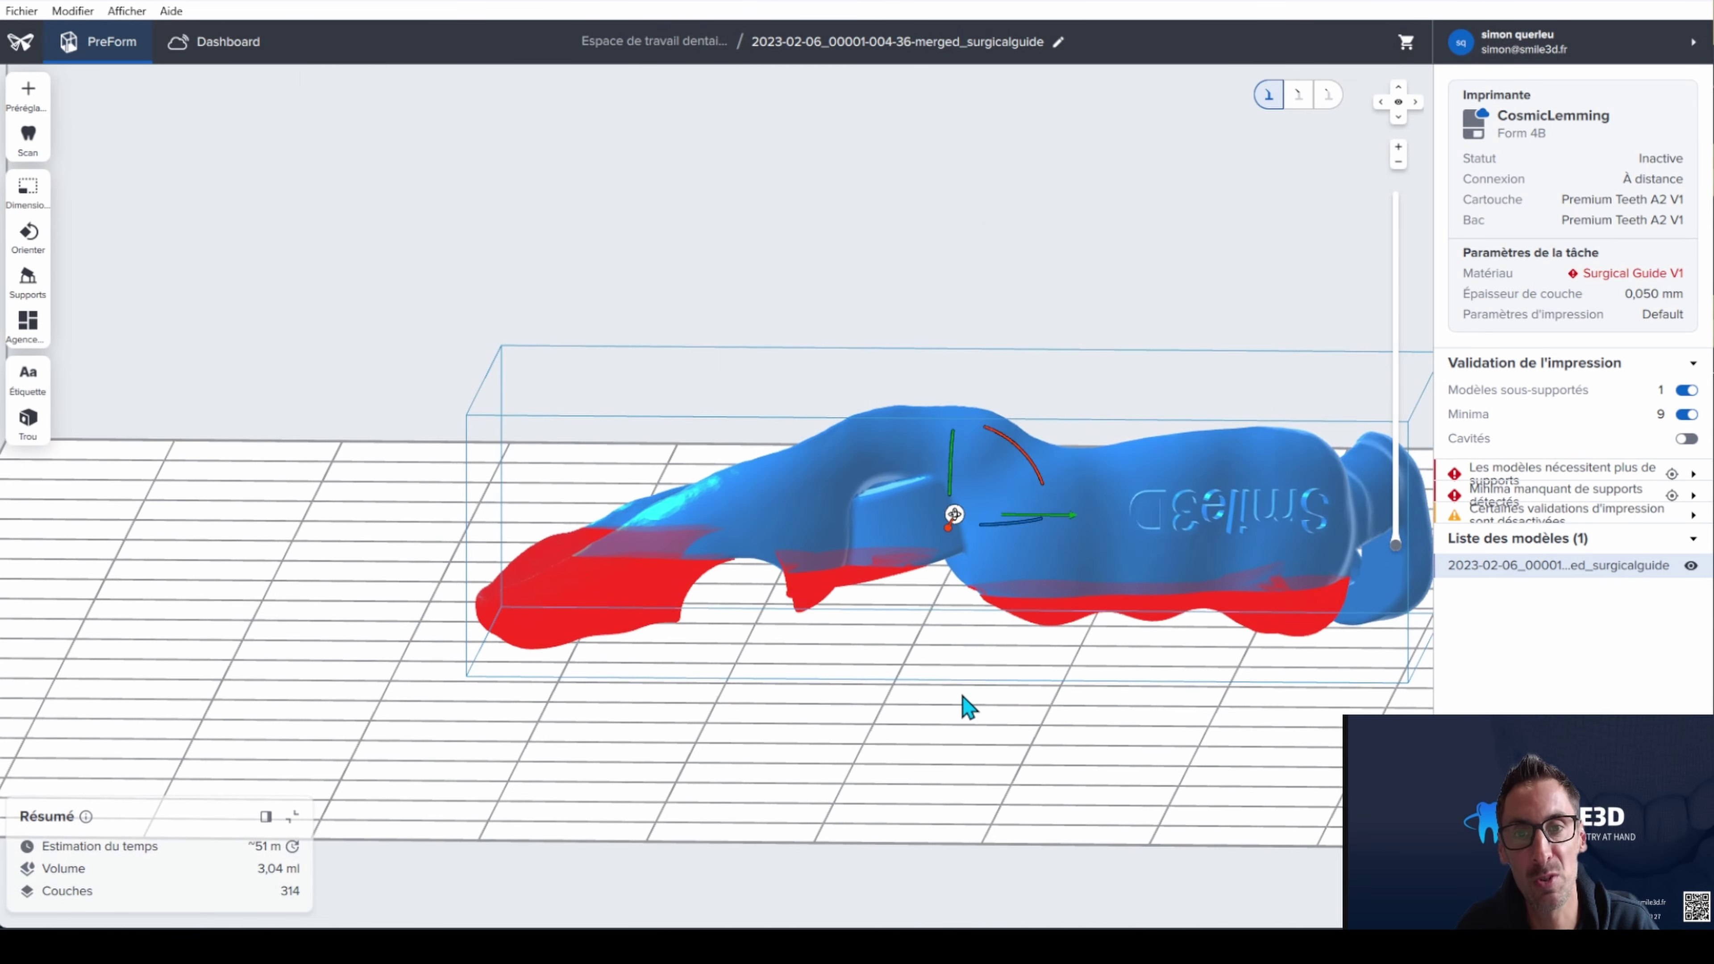
right_click_drag(1009, 550, 1018, 715)
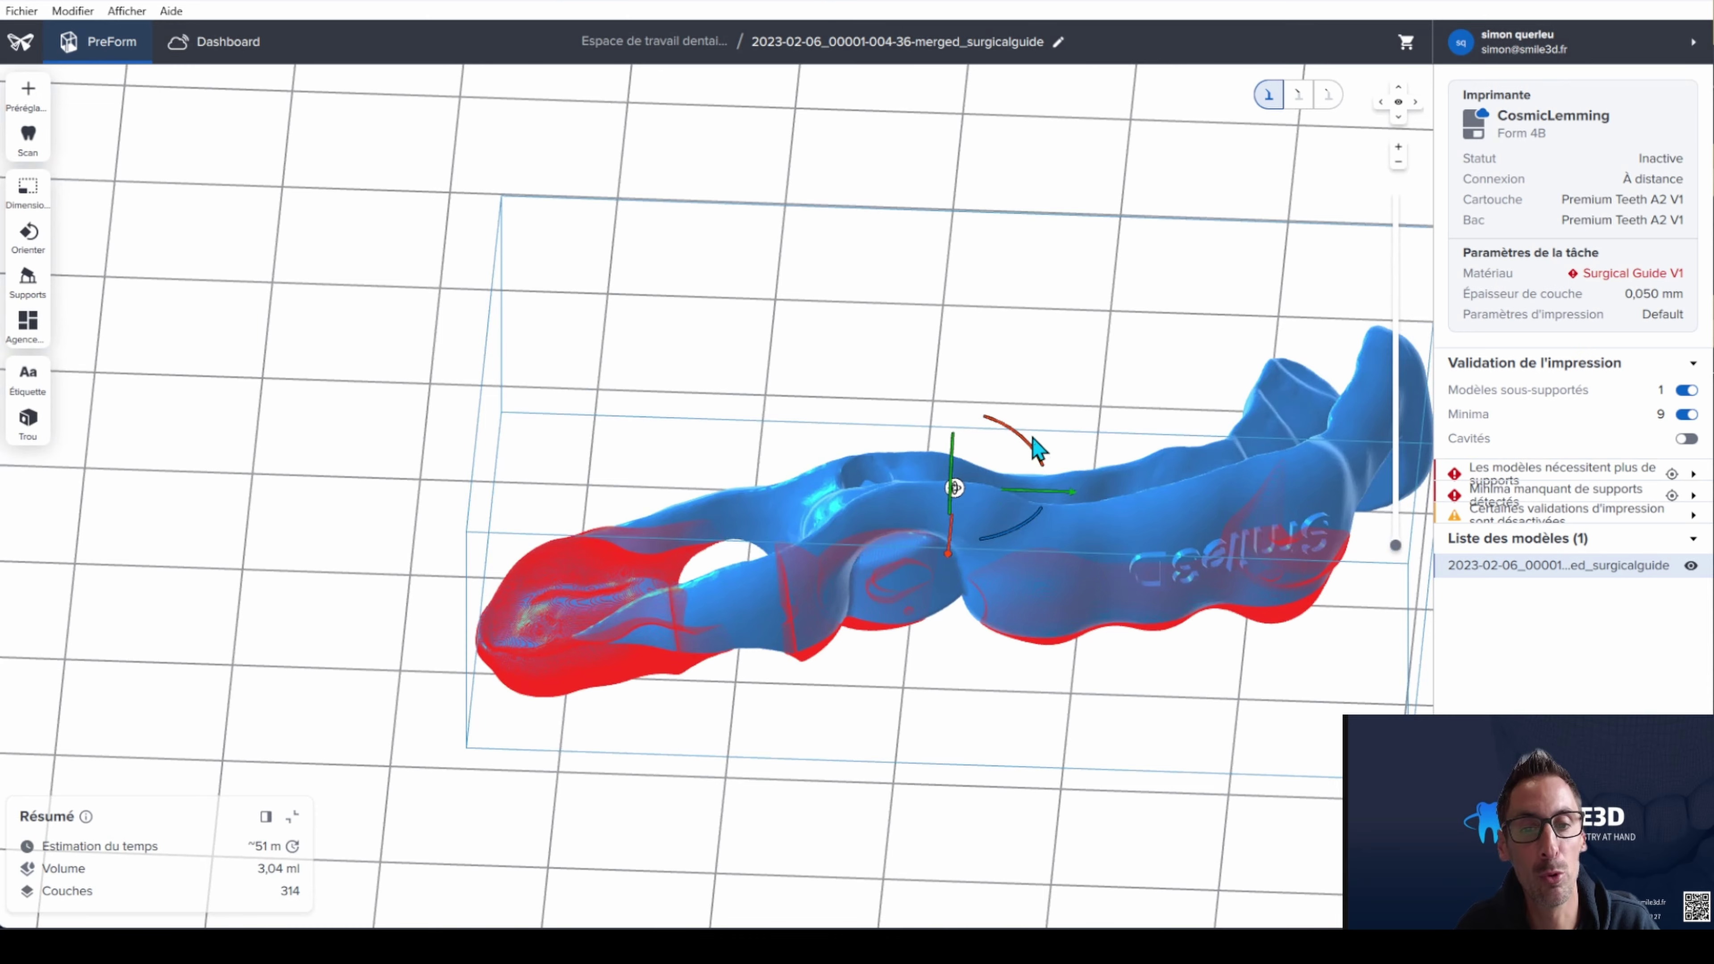
left_click_drag(1037, 447, 670, 681)
right_click_drag(353, 736, 1083, 773)
right_click_drag(873, 877, 884, 785)
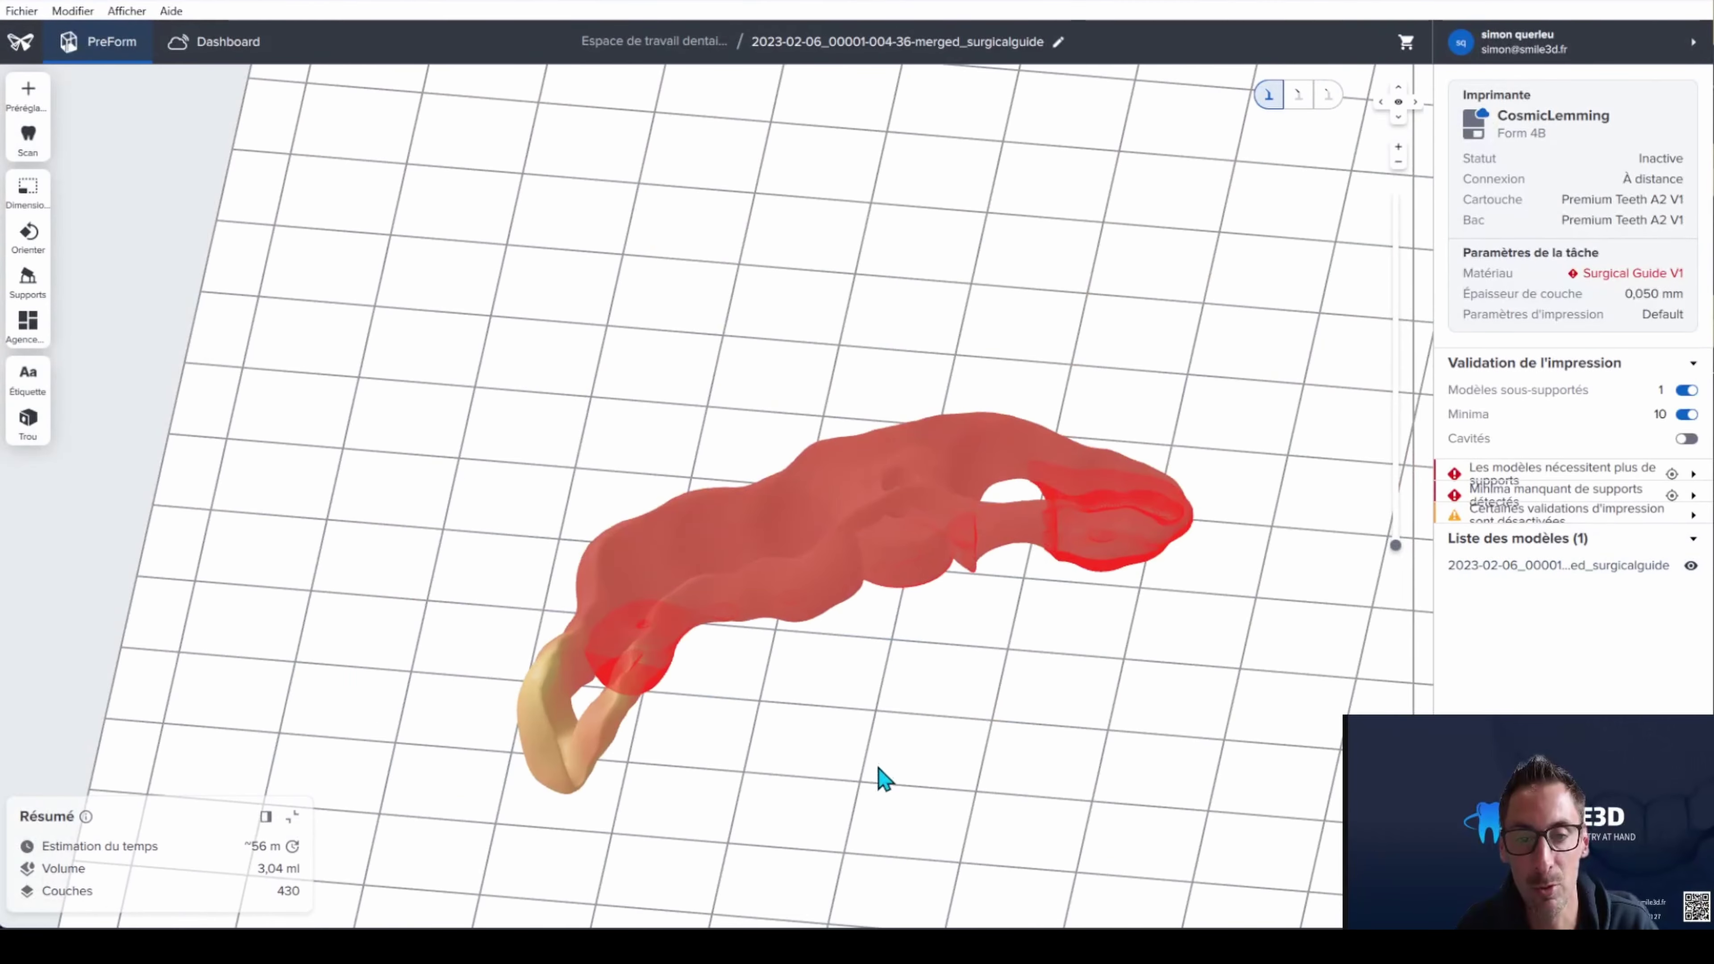
right_click_drag(1032, 695, 707, 598)
Generate the surgical guide's supports automatically and inspect them from below and from the side
left_click(27, 280)
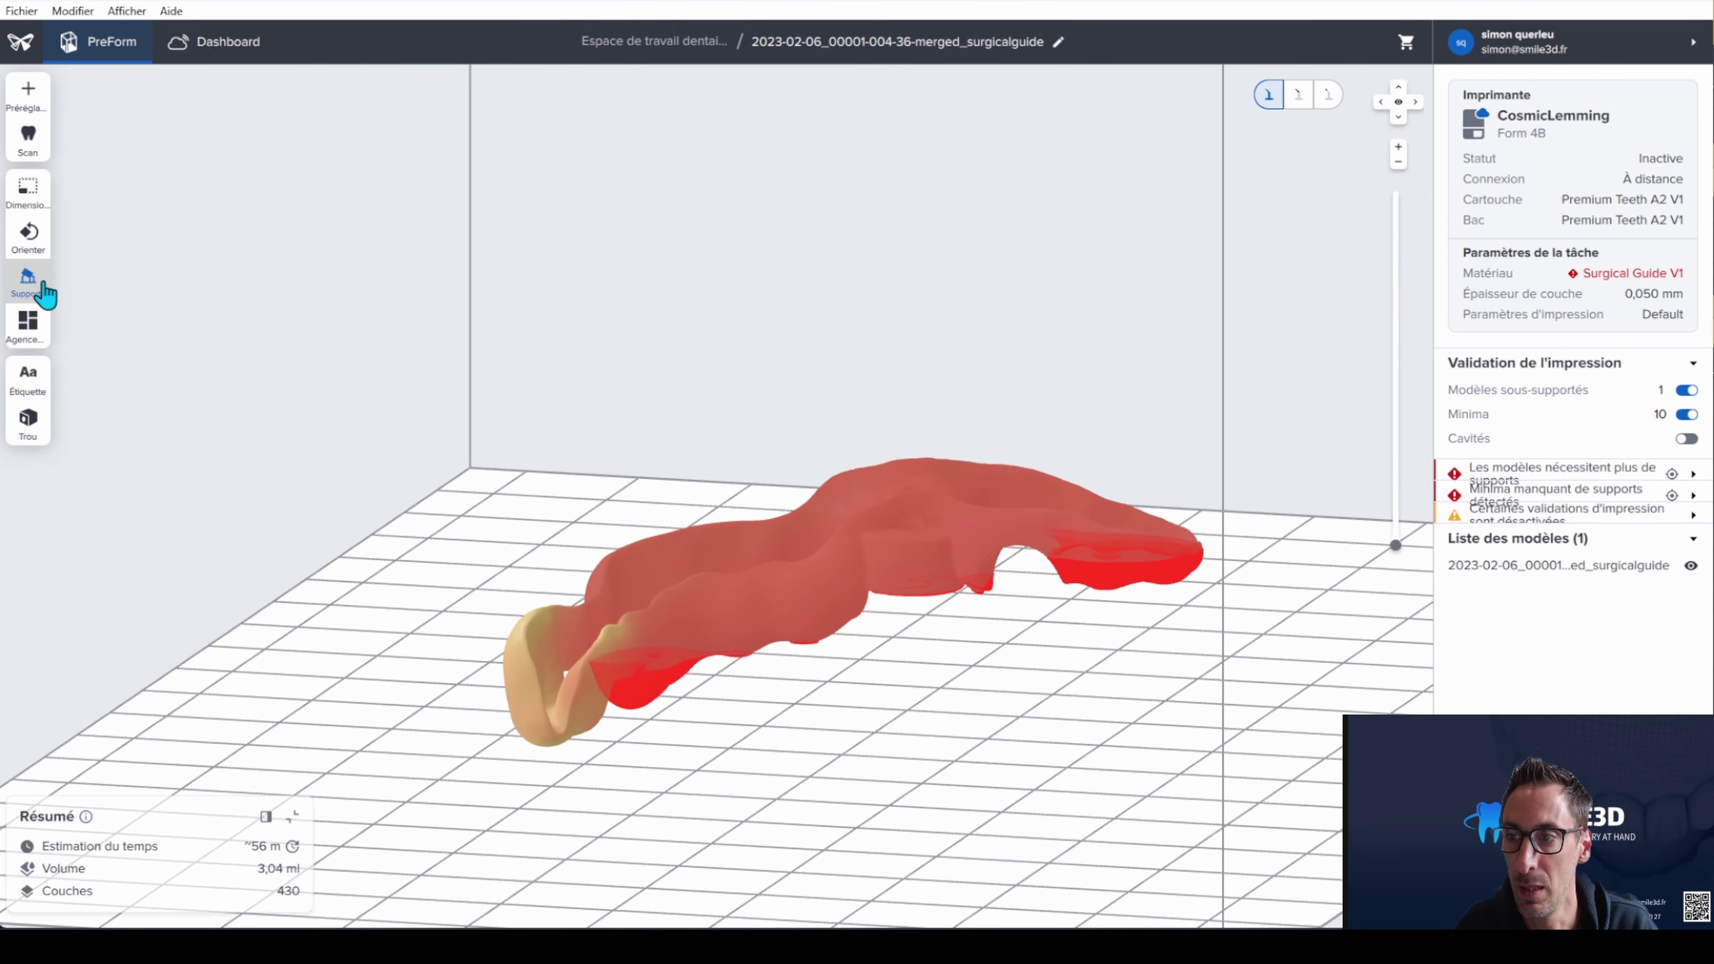
left_click(200, 676)
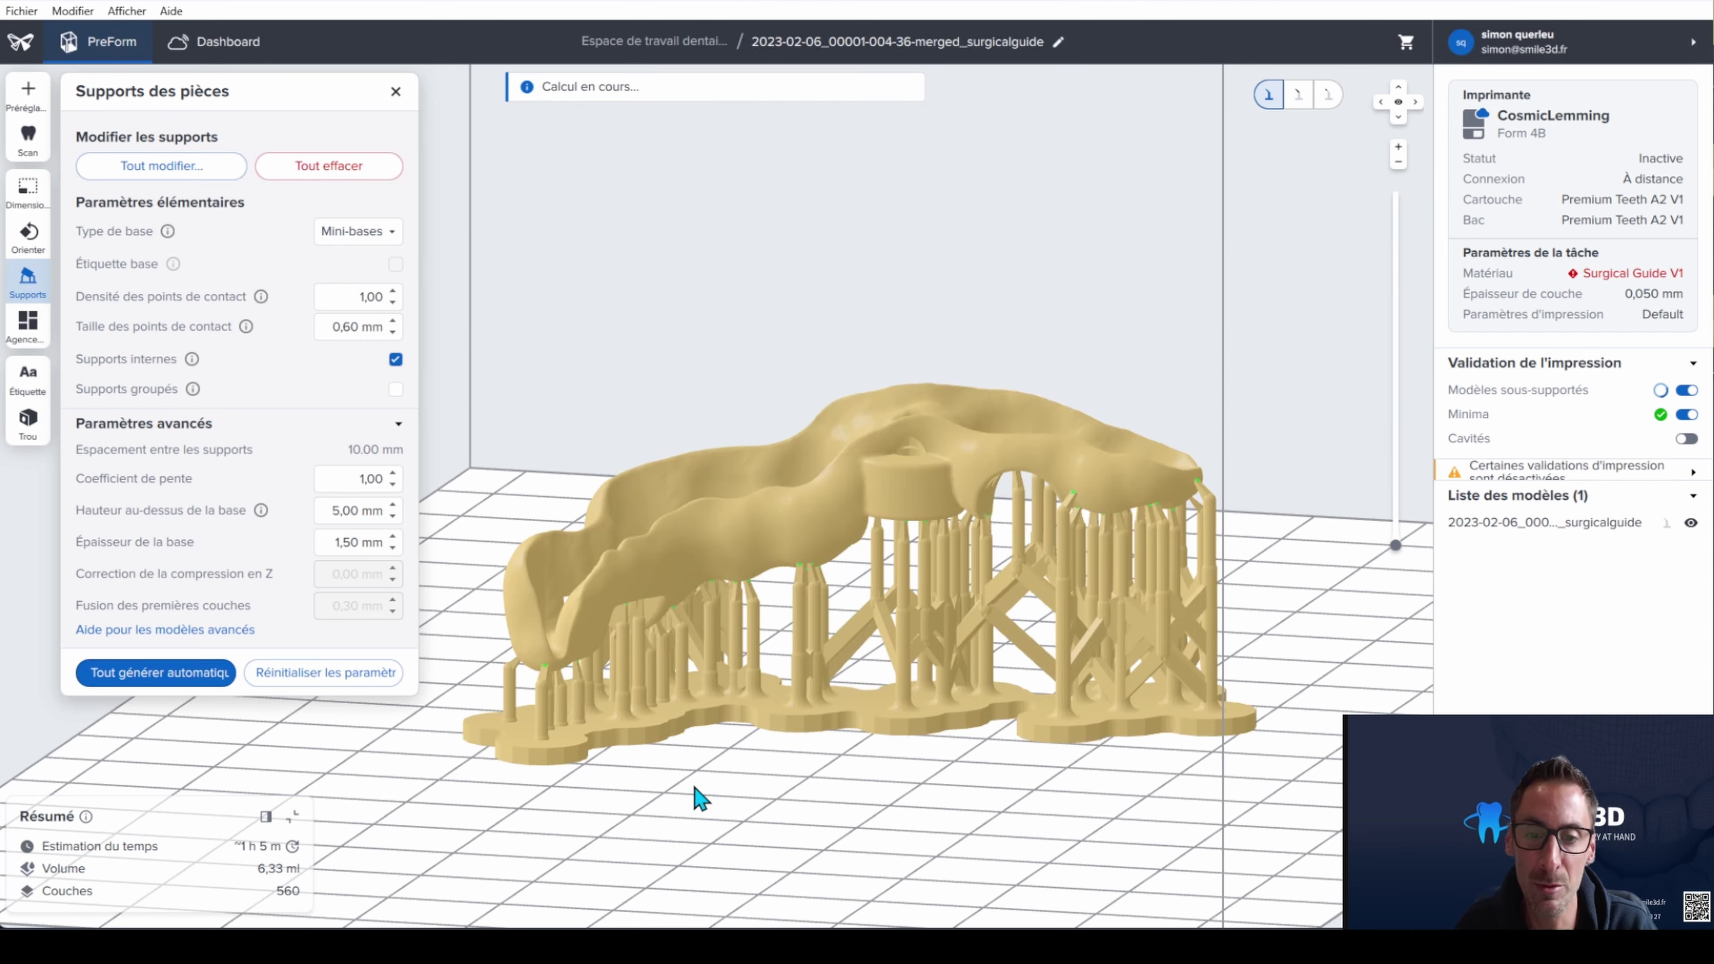
right_click_drag(1036, 706, 1009, 553)
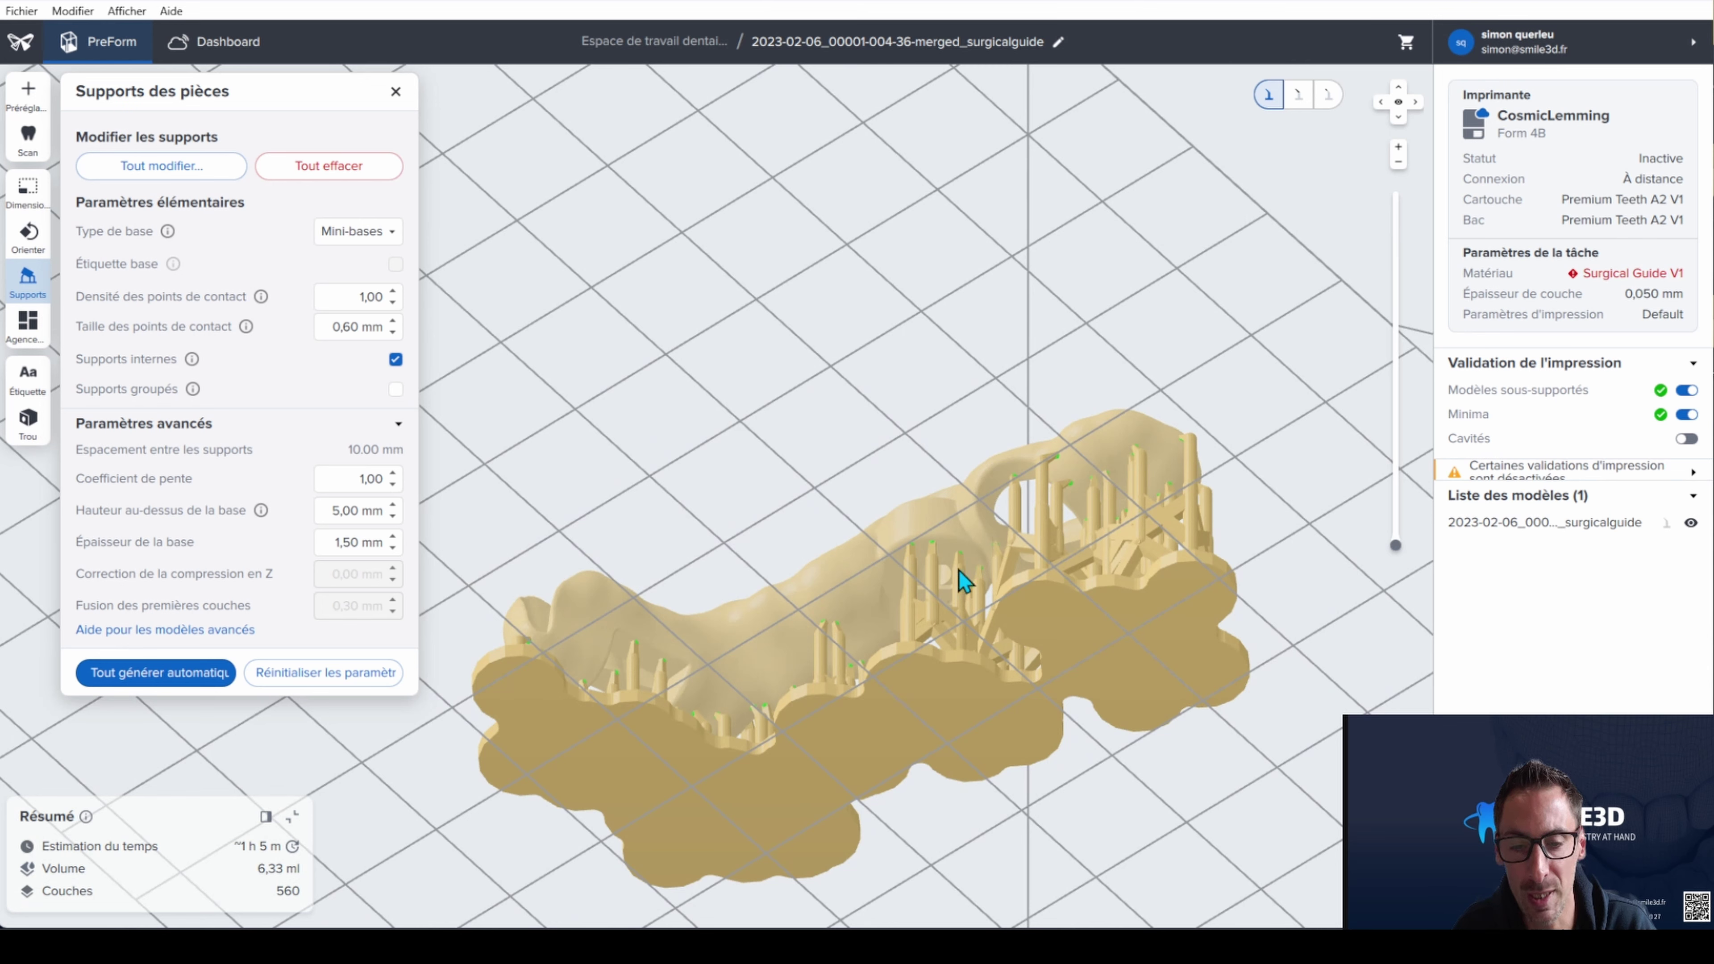
right_click_drag(776, 675, 996, 791)
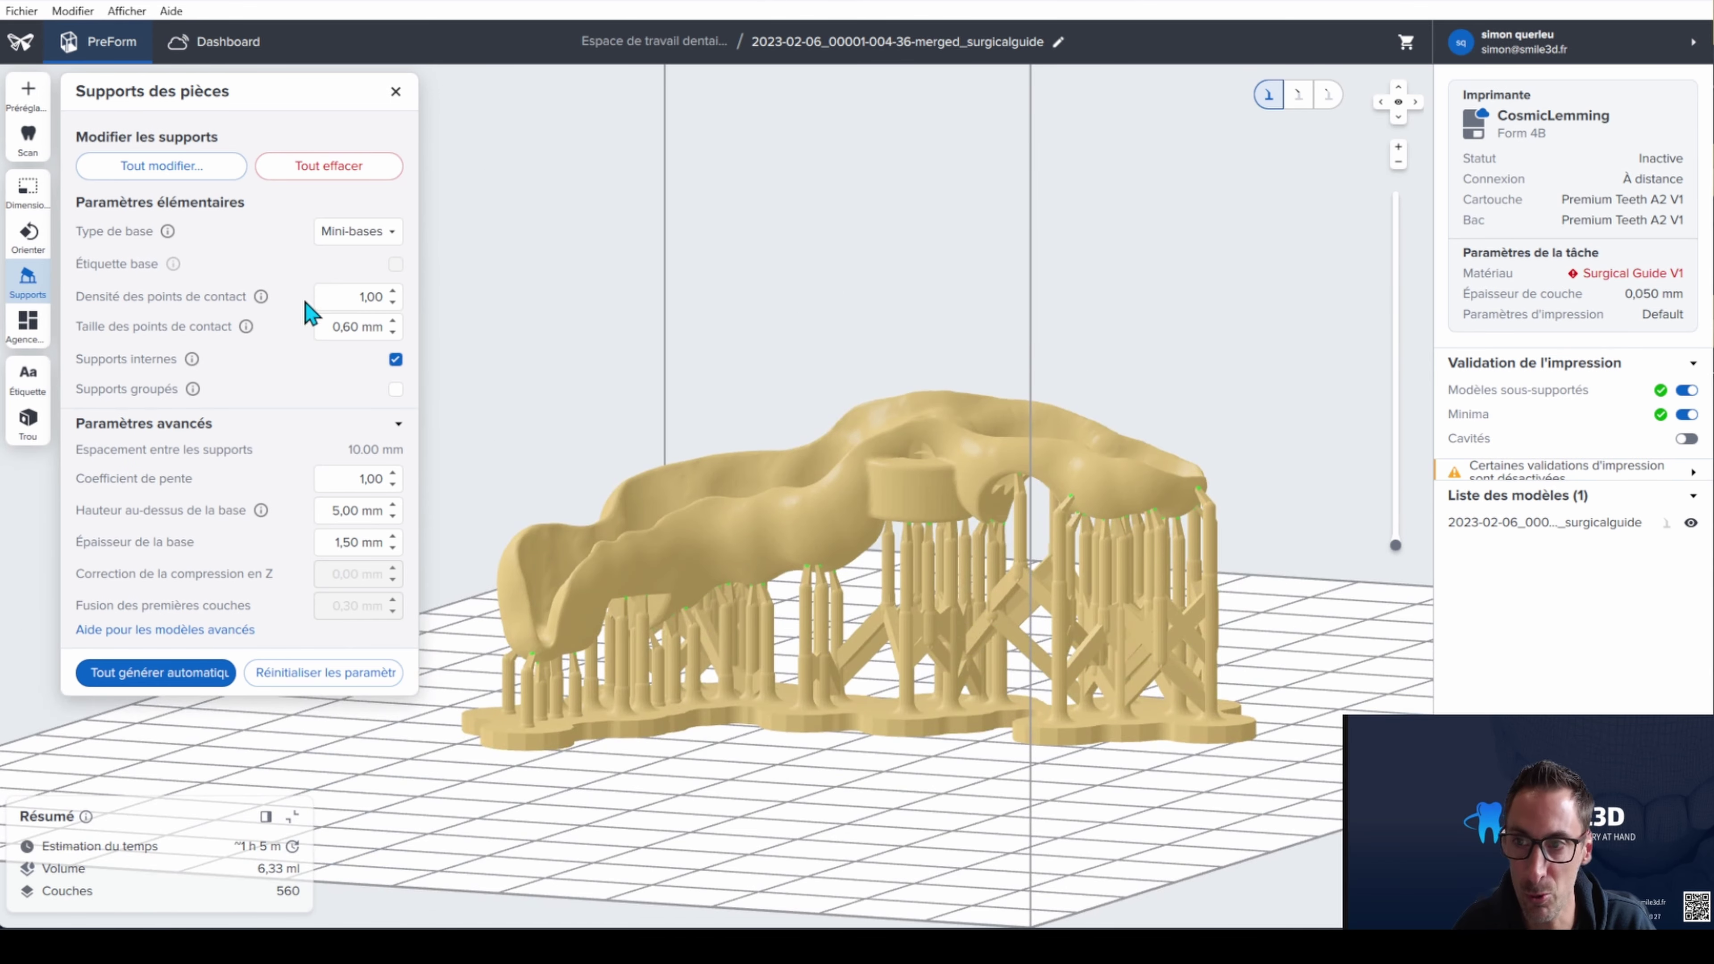
Open manual support editing and replace the contact point beside the guide's sleeve hole with one nearer the ring's outer edge
left_click(154, 173)
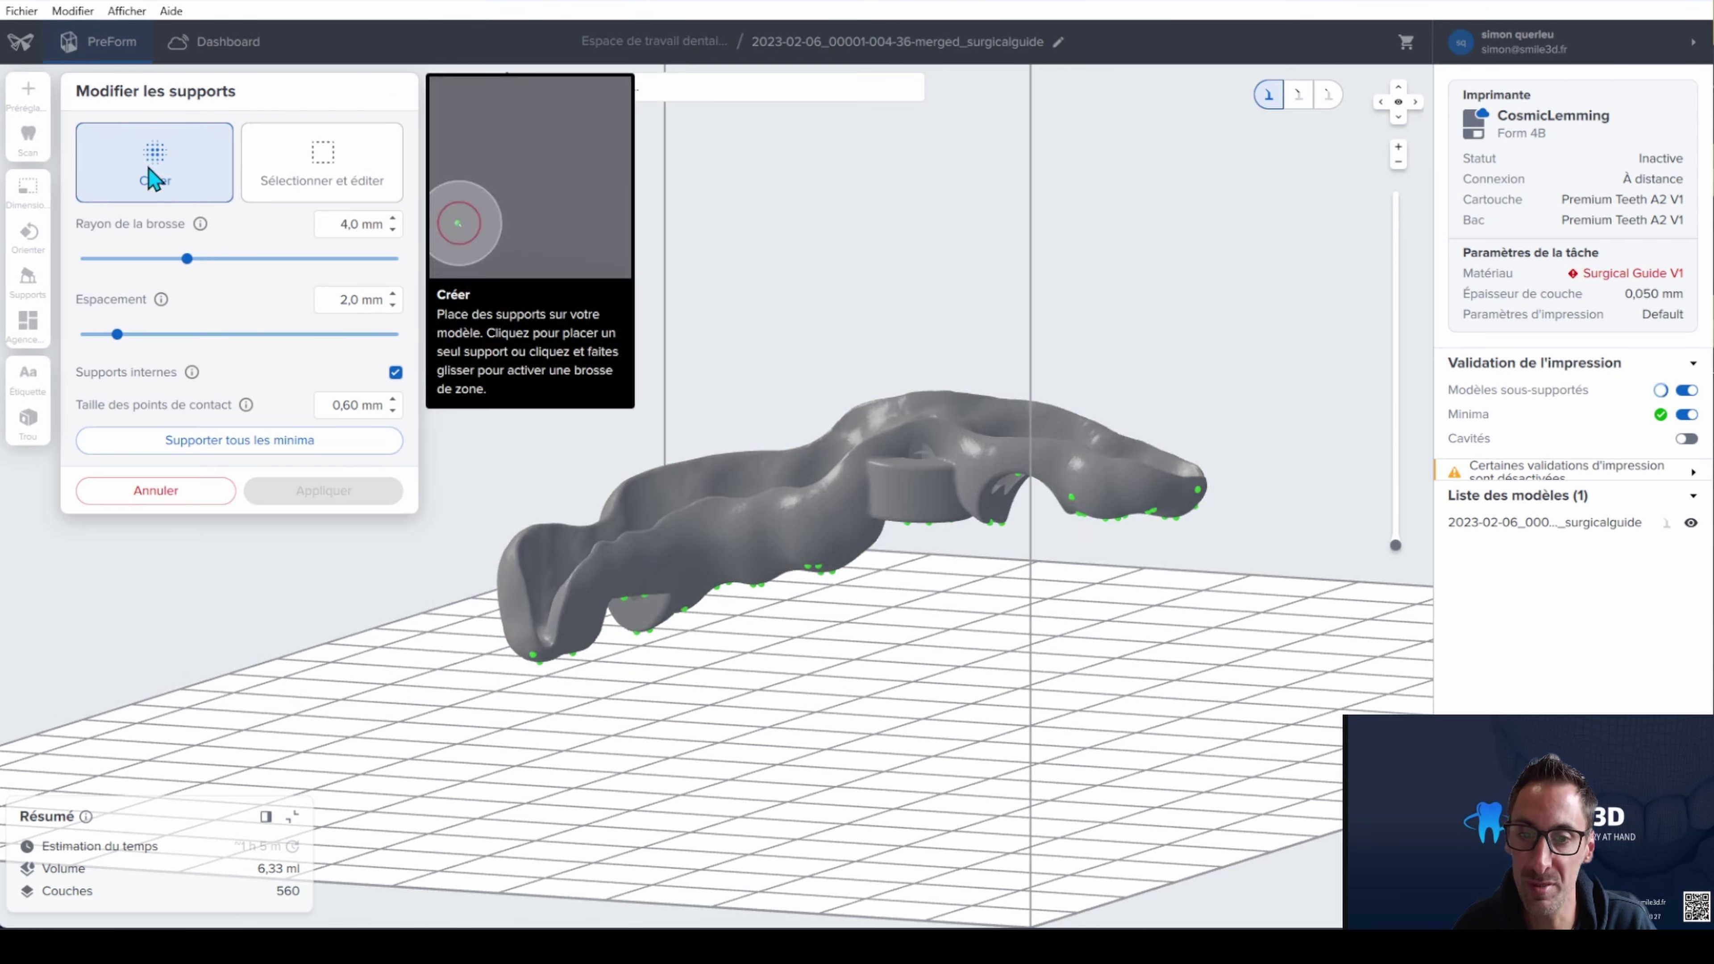
right_click_drag(889, 627, 880, 566)
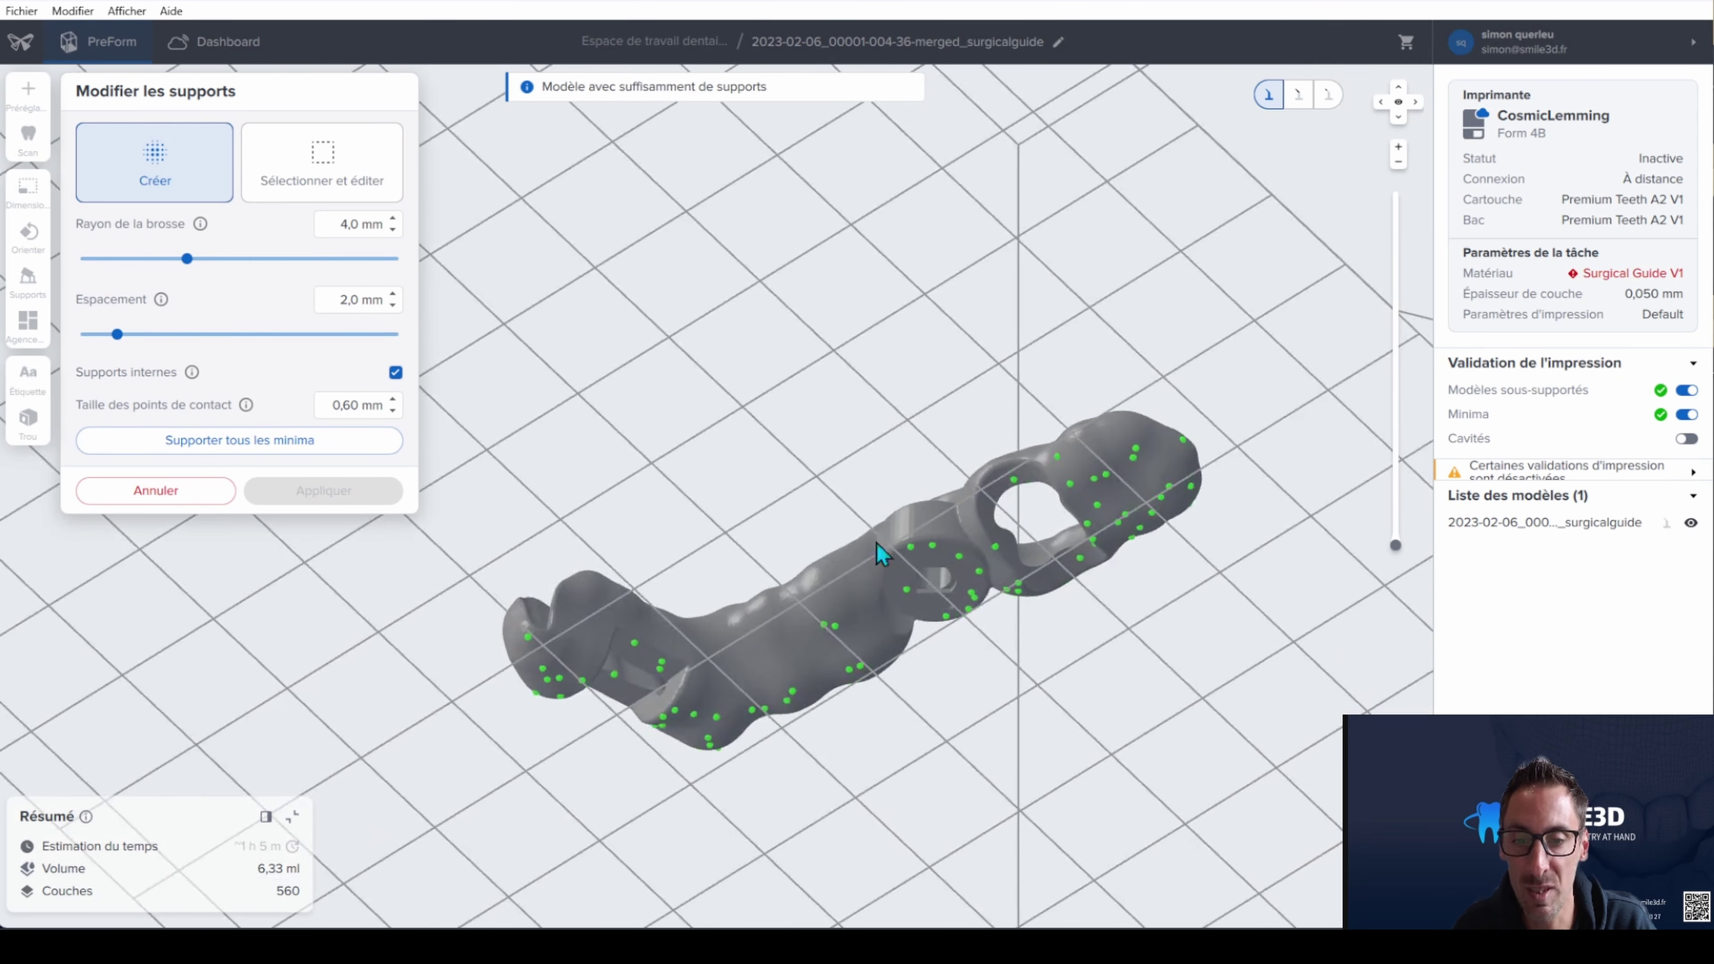
scroll(904, 582, "up", 5)
scroll(929, 682, "up", 8)
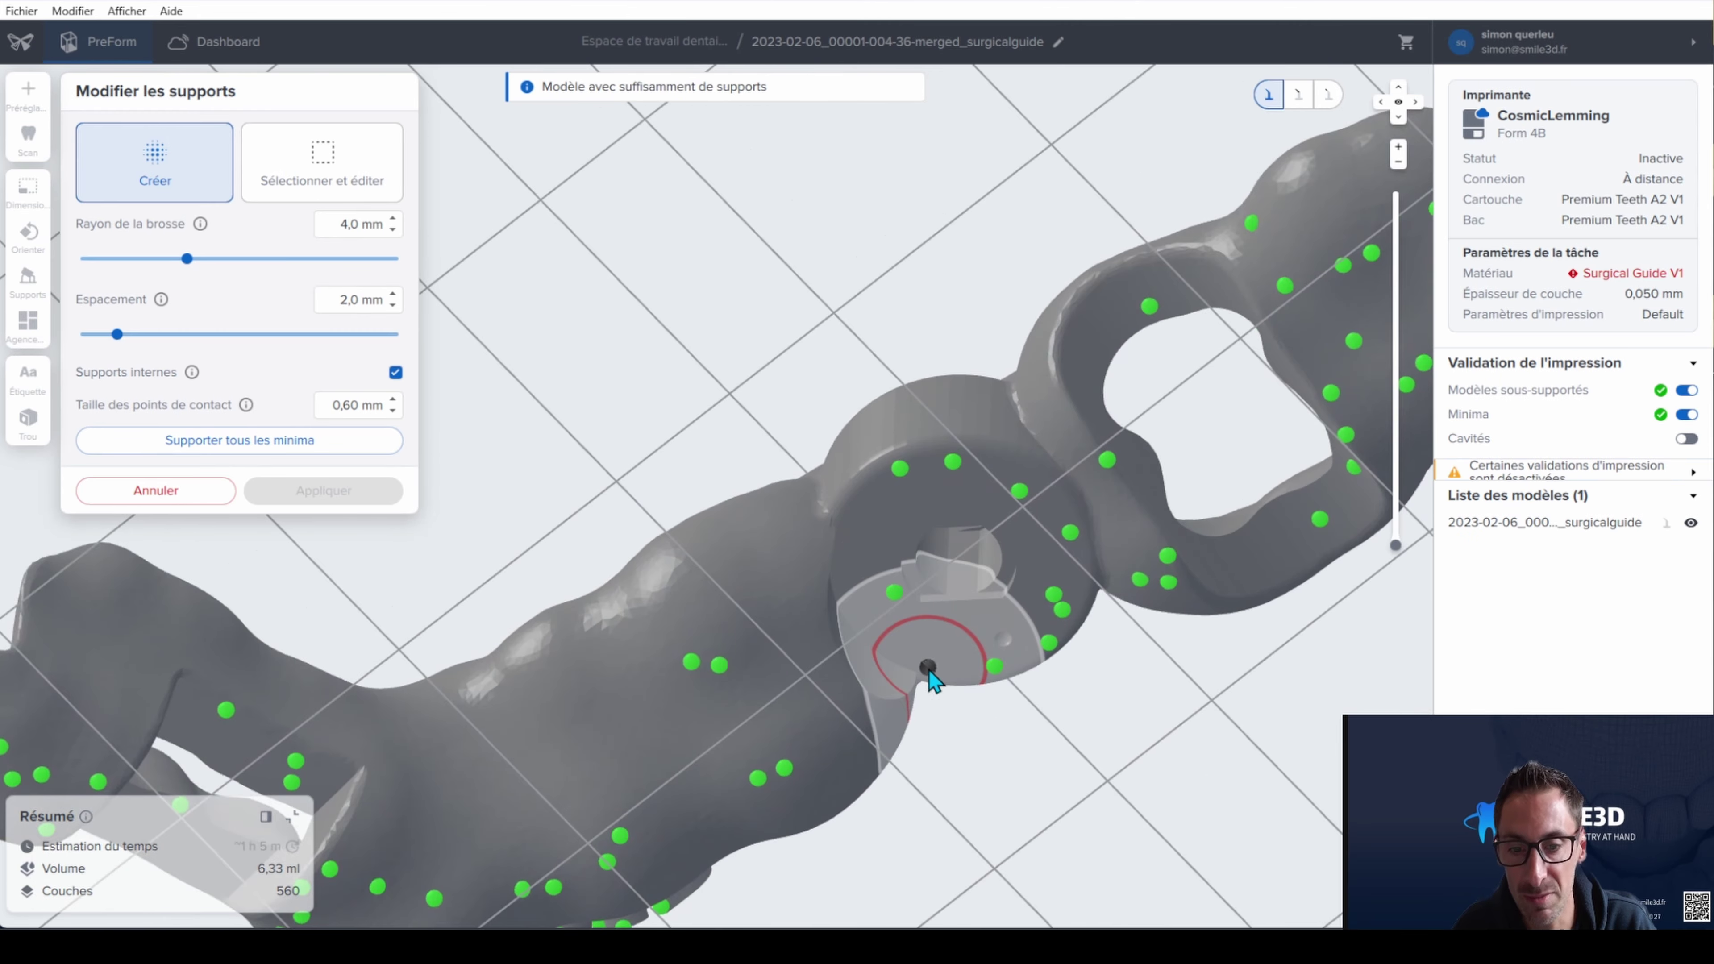
scroll(949, 620, "up", 10)
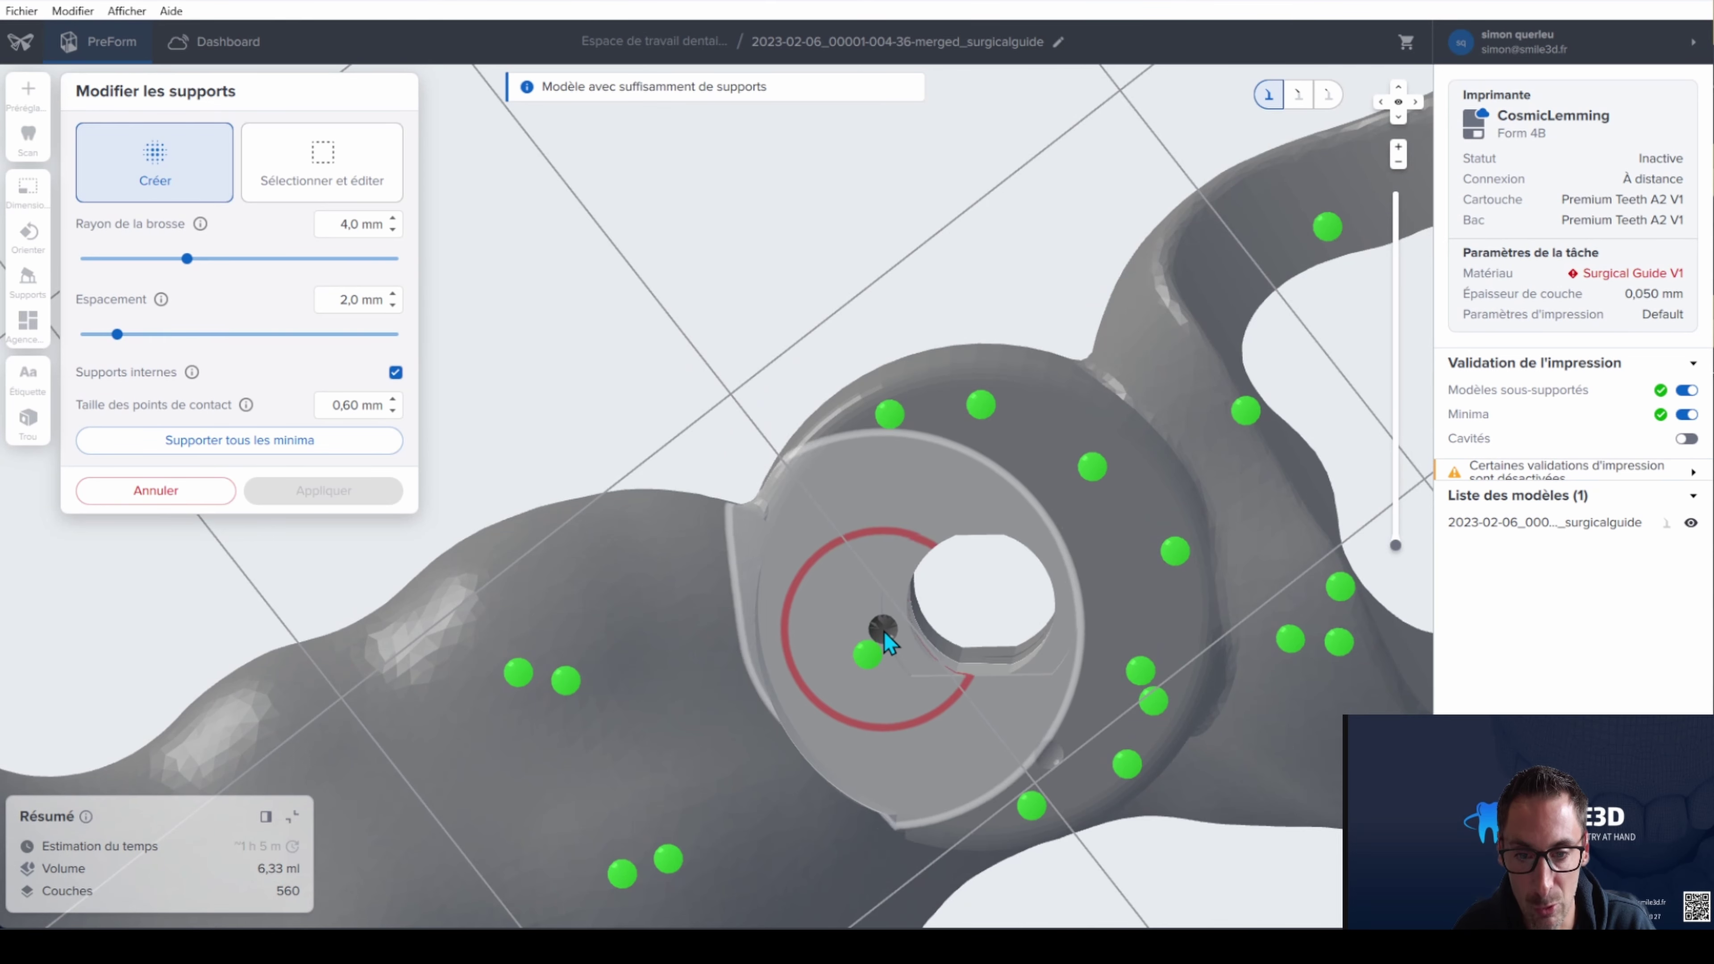
left_click(872, 660)
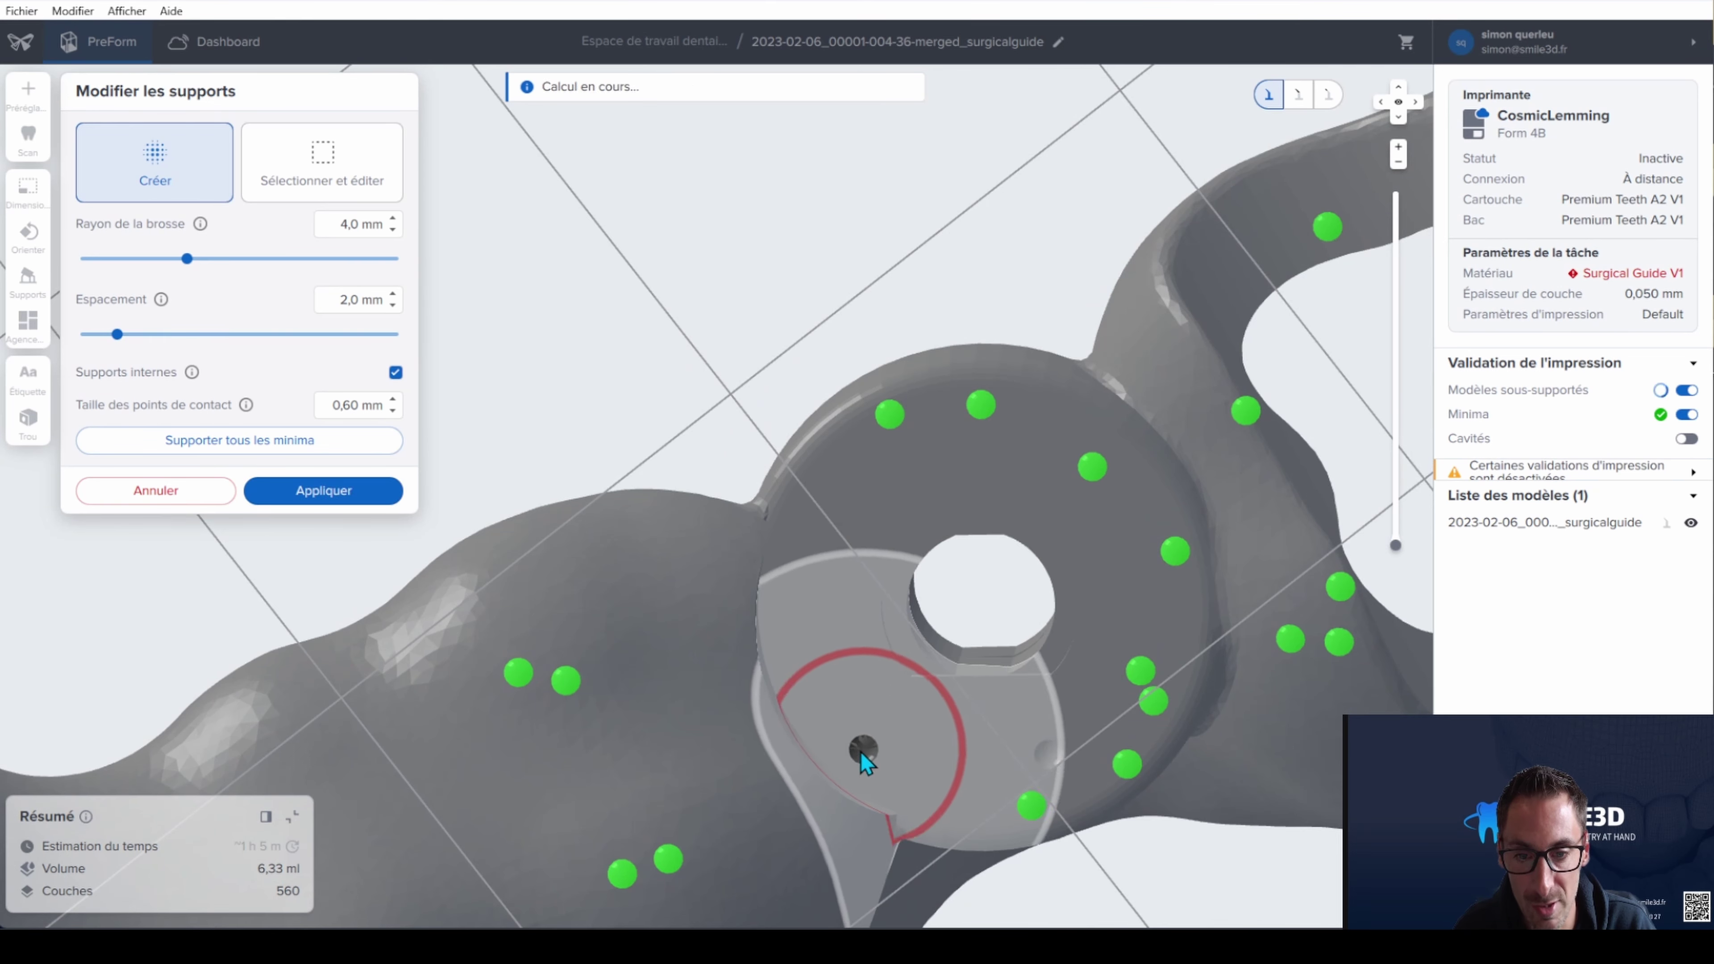
mouse_move(805, 556)
right_mouse_down()
mouse_move(891, 873)
mouse_move(956, 888)
mouse_move(937, 709)
mouse_move(945, 915)
mouse_move(1071, 796)
right_mouse_up()
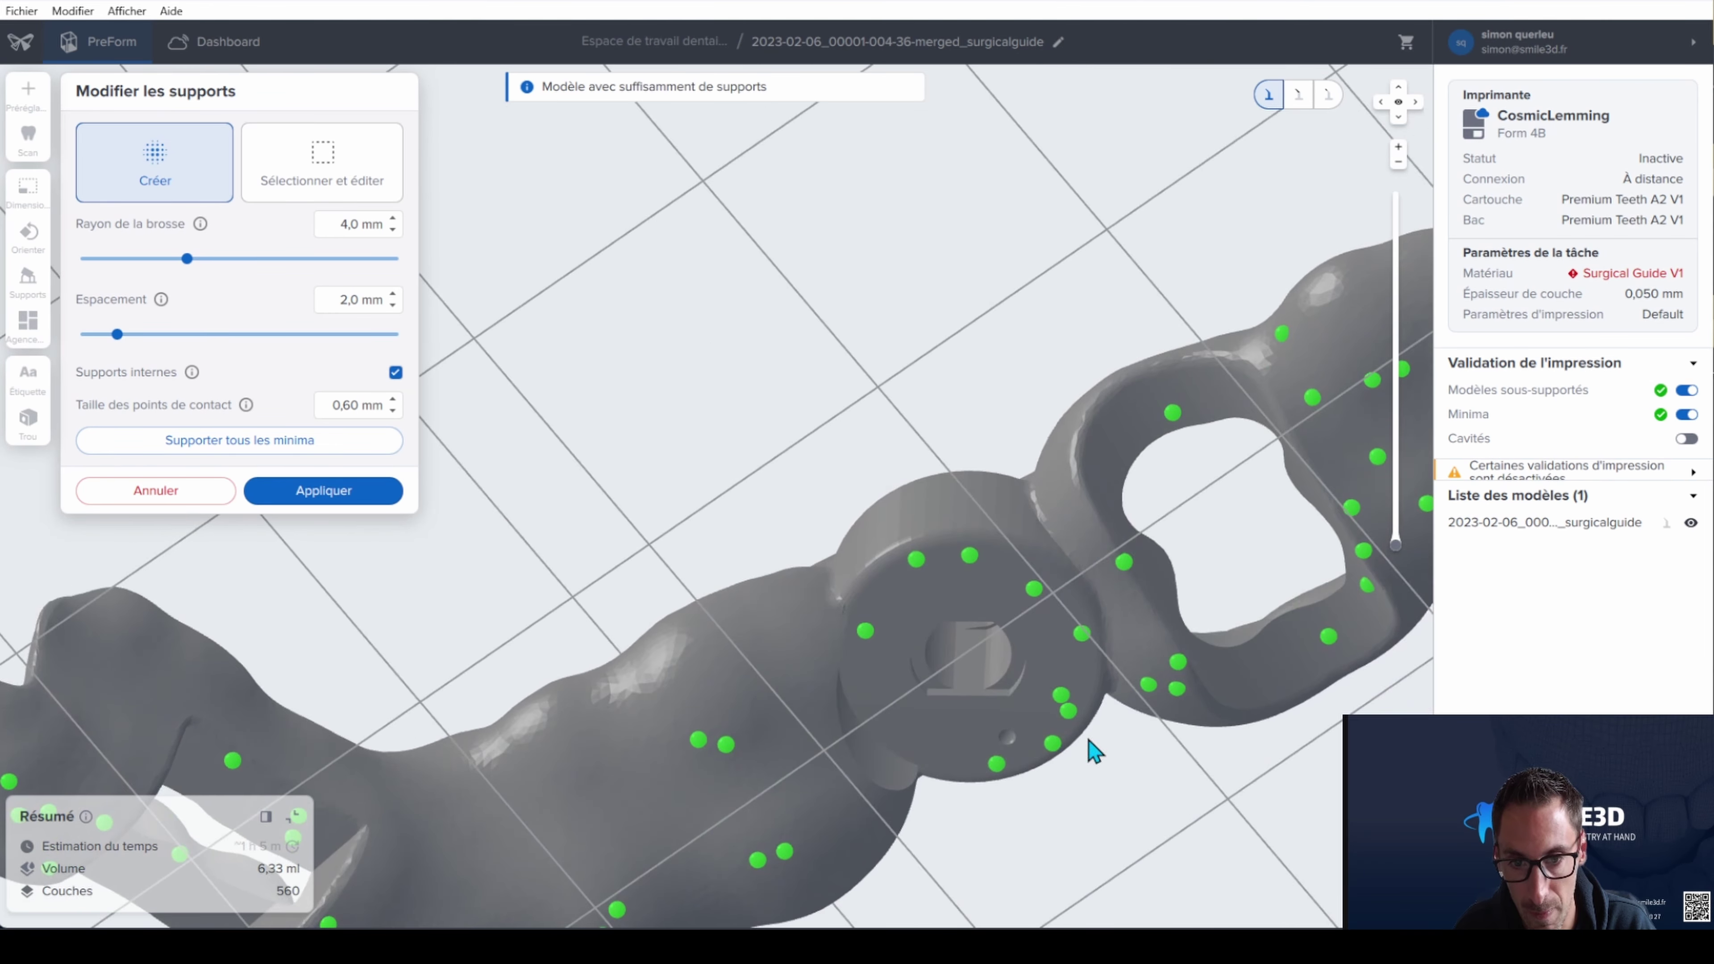
Remove all the contact points from the underside of the ring around the sleeve hole
left_click(919, 561)
left_click(970, 557)
left_click(866, 631)
left_click(997, 764)
left_click(1053, 743)
left_click(1072, 705)
left_click(1061, 697)
left_click(1081, 633)
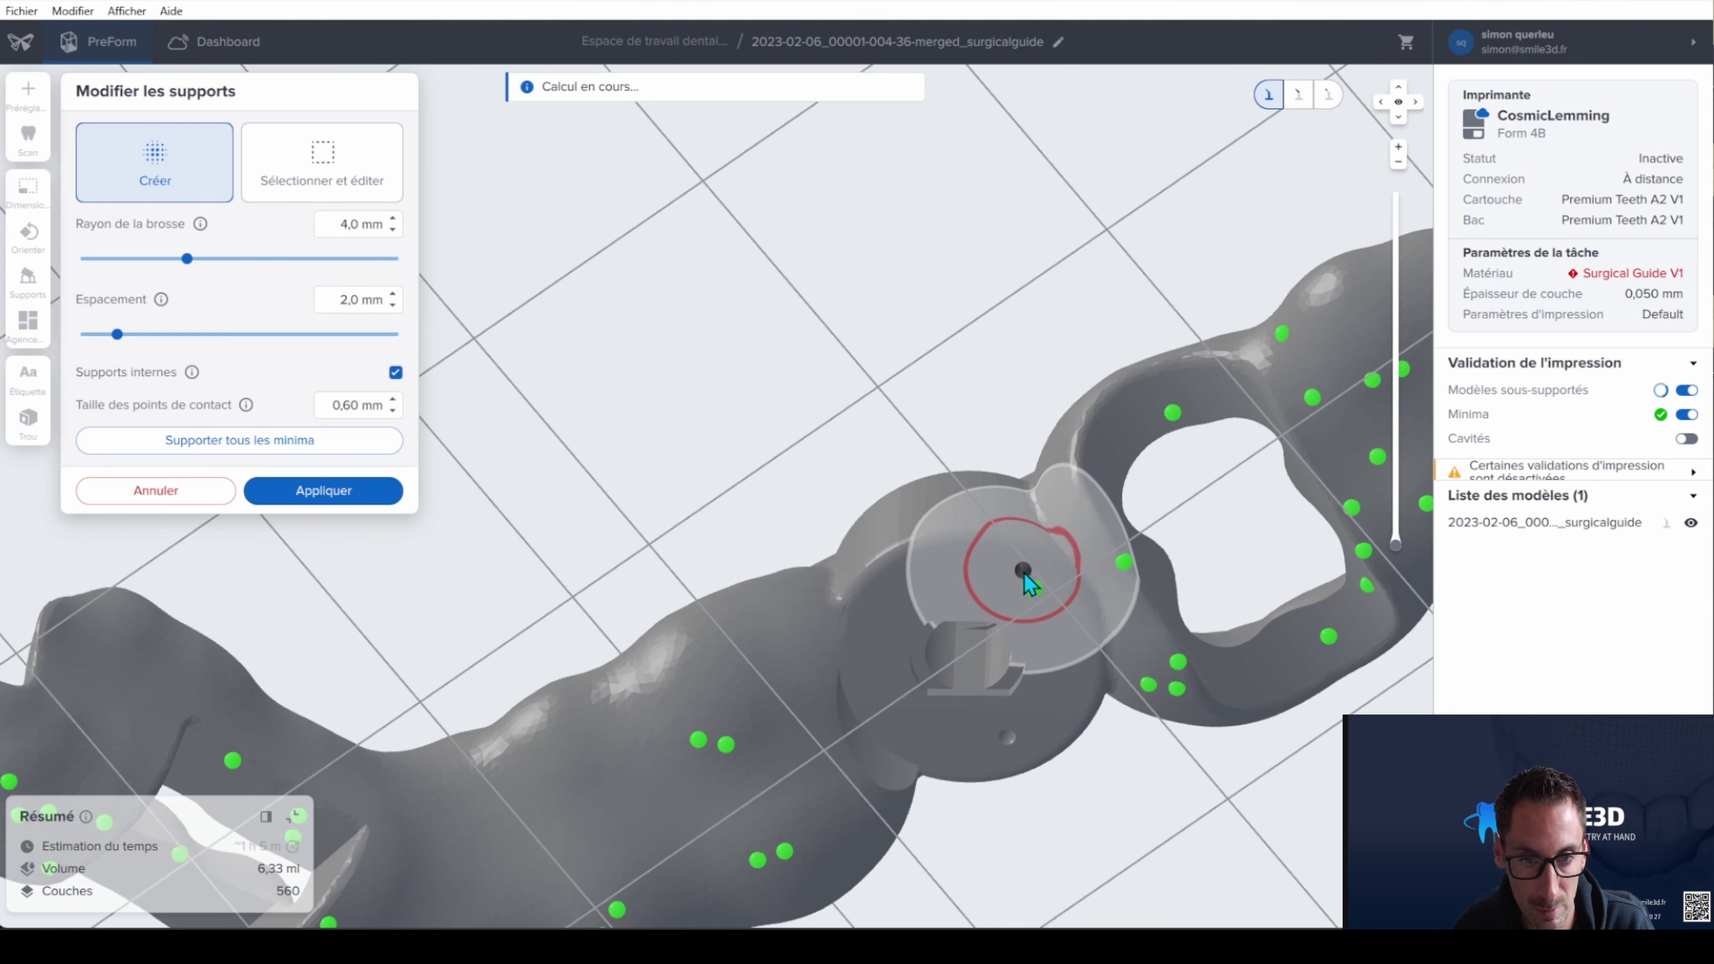
left_click(1034, 588)
Place three new contact points along the sleeve ring's outer rim, on the side towards the neighbouring window opening
scroll(985, 628, "down", 4)
right_click_drag(978, 628, 1101, 599)
scroll(1008, 652, "up", 3)
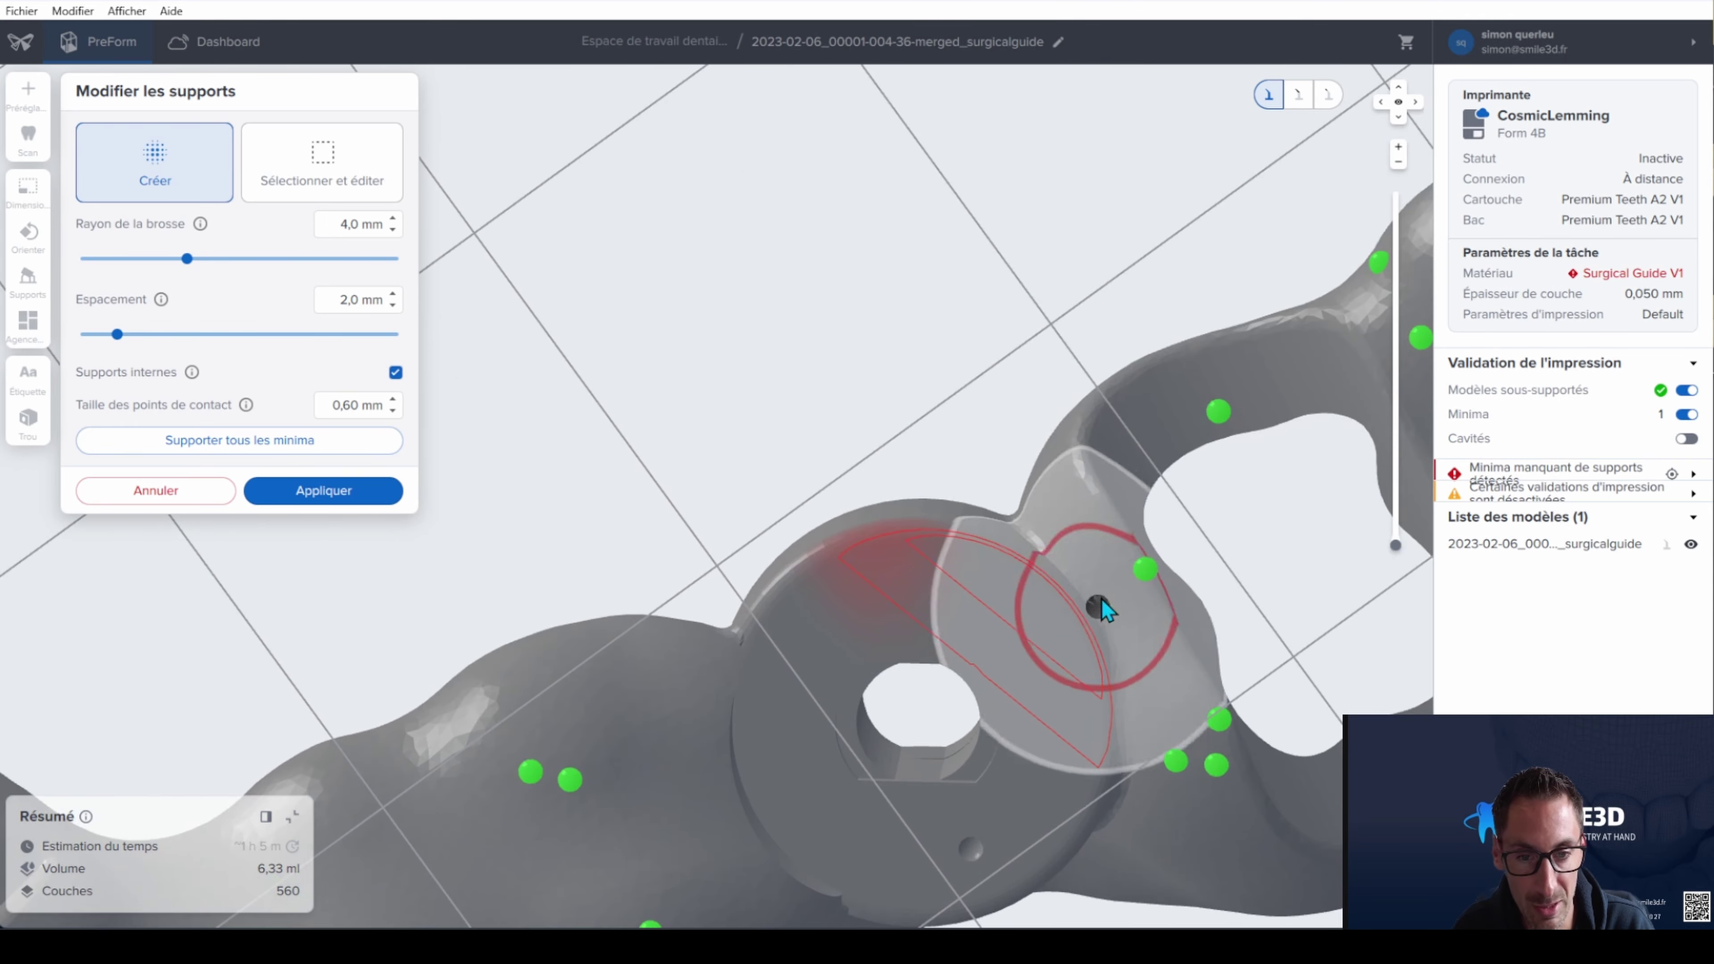
right_click_drag(1014, 693, 1065, 866)
left_click(1027, 645)
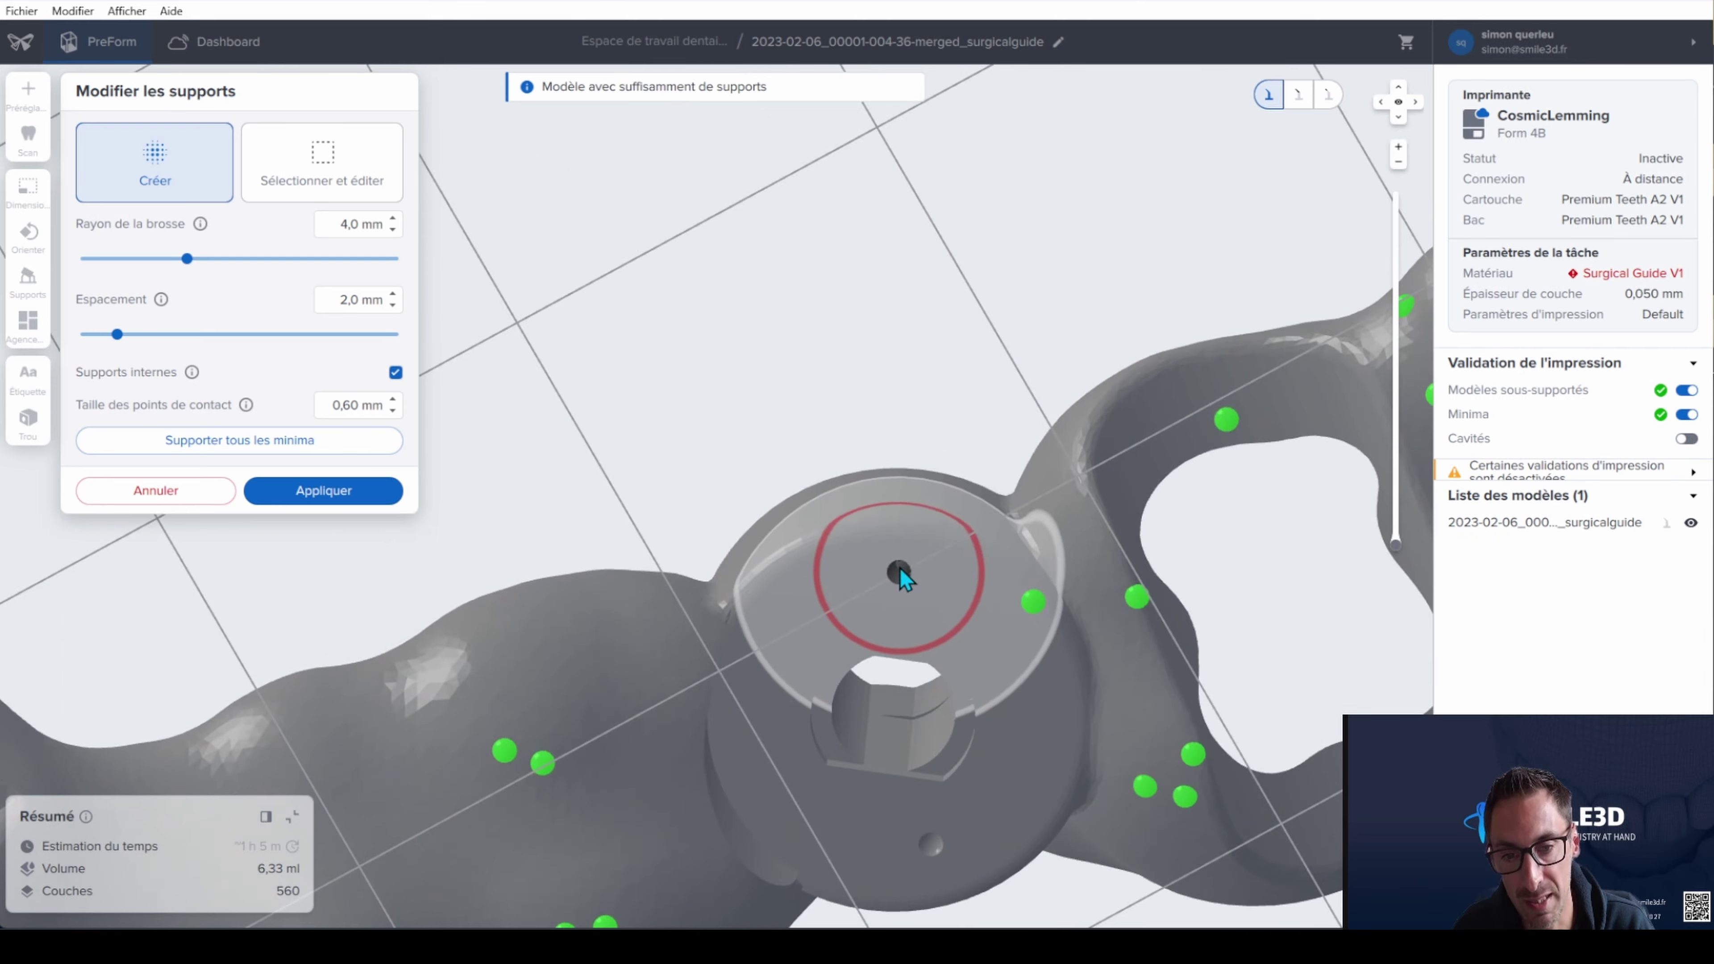
left_click(901, 548)
left_click(1072, 728)
Examine the contact points around the sleeve hole and its inner ledge from several angles
right_click_drag(901, 562, 952, 652)
scroll(952, 653, "down", 3)
mouse_move(746, 766)
right_mouse_down()
mouse_move(727, 605)
mouse_move(735, 678)
mouse_move(919, 728)
mouse_move(949, 643)
right_mouse_up()
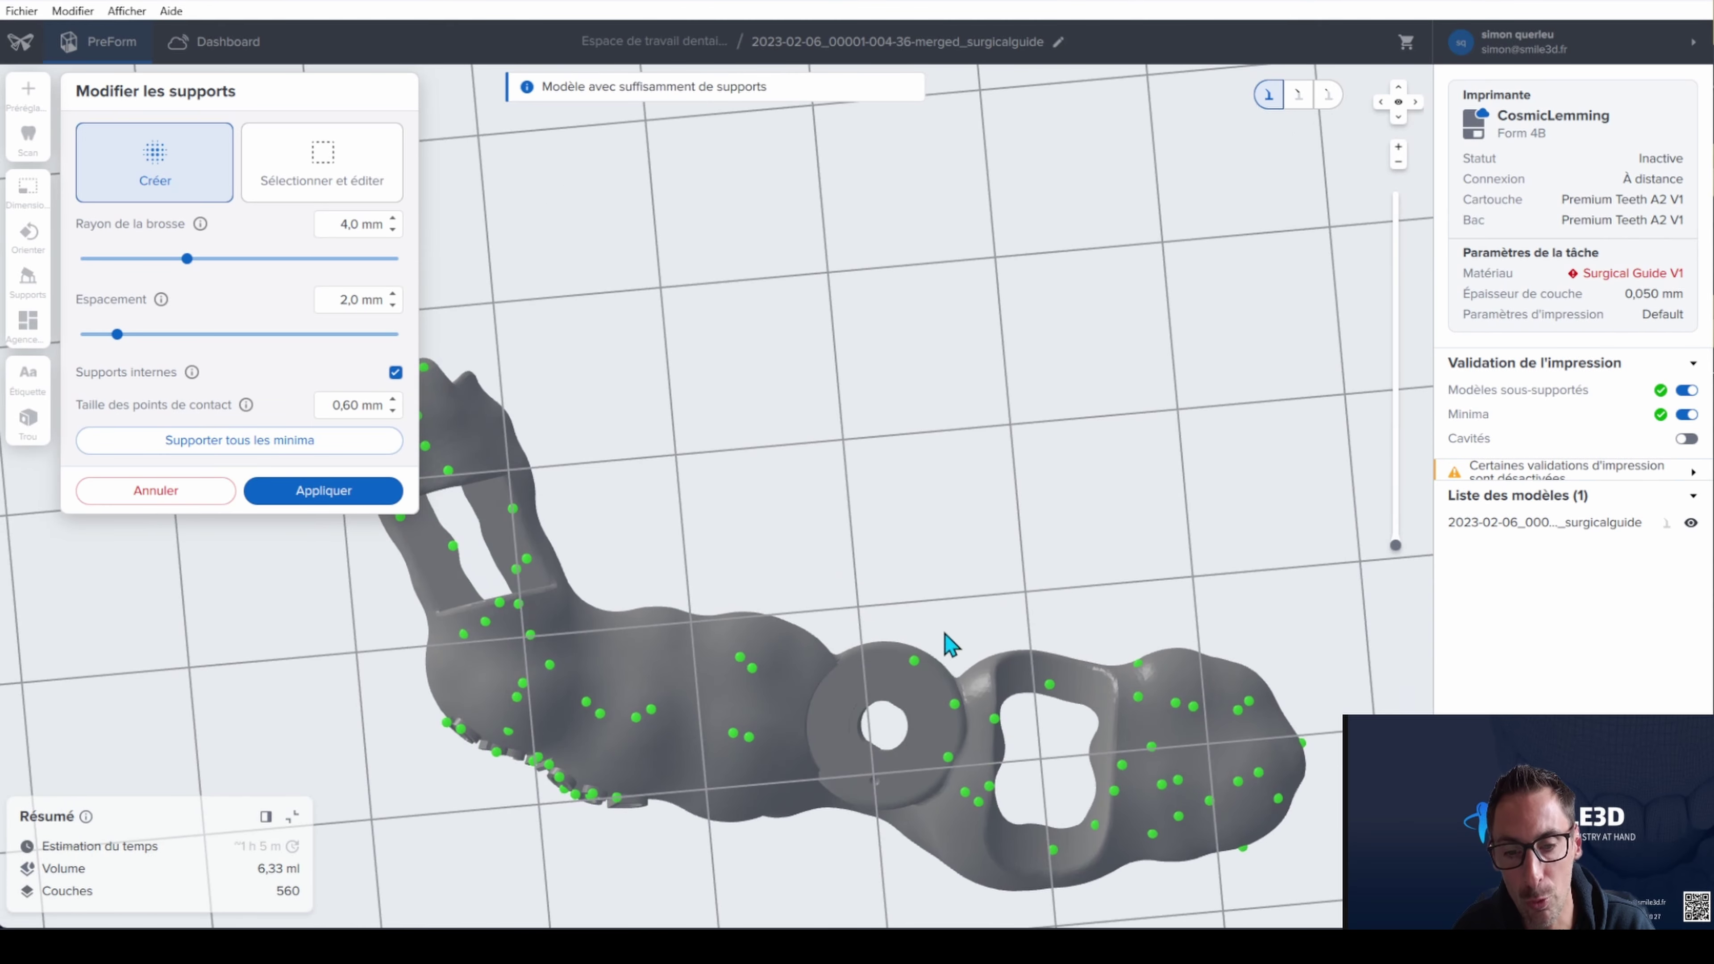
scroll(908, 768, "up", 5)
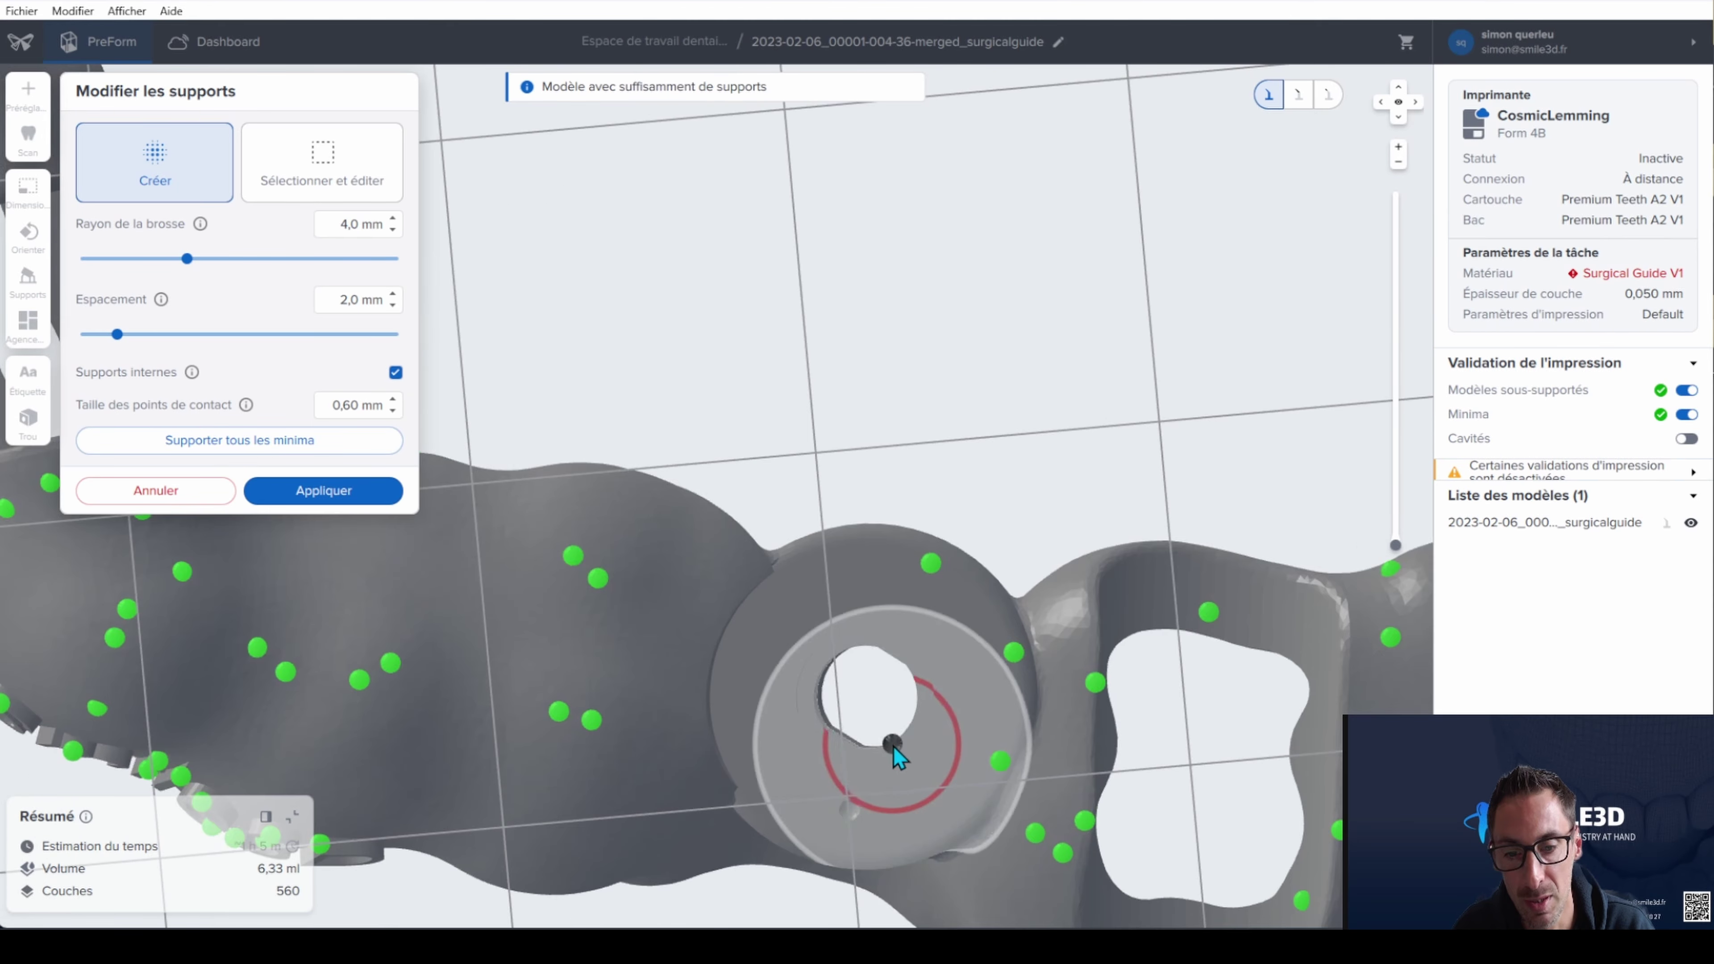
scroll(720, 689, "down", 3)
mouse_move(720, 689)
right_mouse_down()
mouse_move(704, 670)
mouse_move(644, 902)
mouse_move(608, 842)
mouse_move(596, 754)
mouse_move(540, 828)
mouse_move(479, 851)
mouse_move(670, 632)
right_mouse_up()
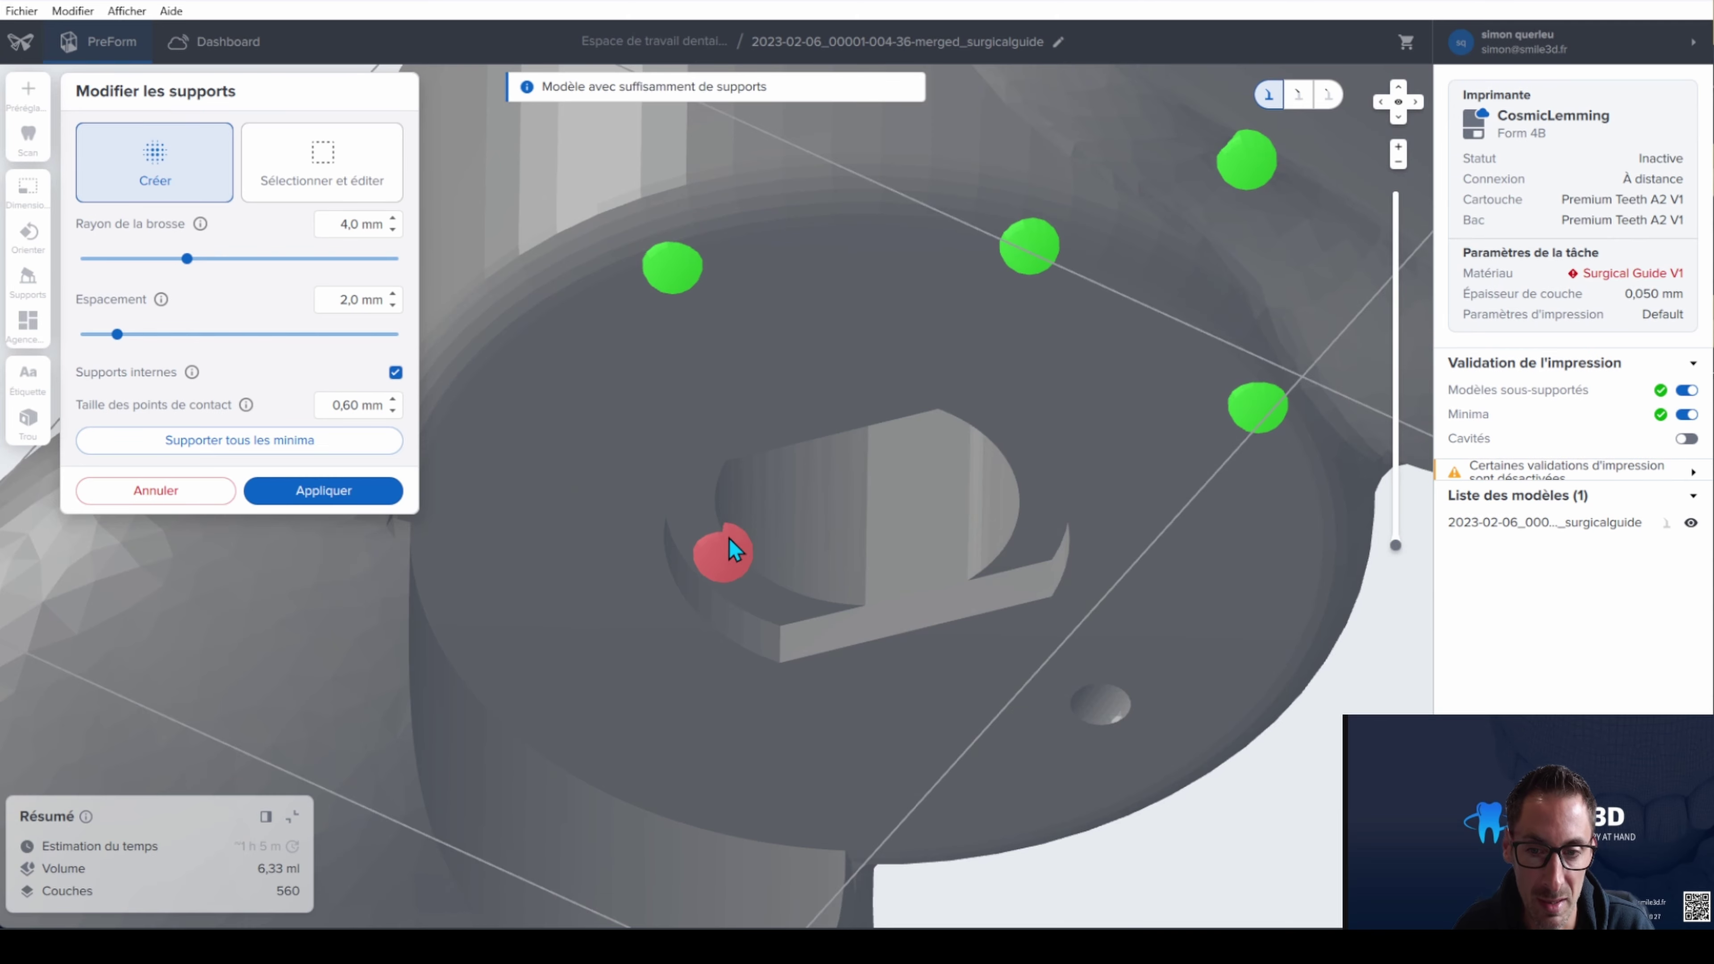
scroll(733, 564, "up", 3)
mouse_move(712, 674)
right_mouse_down()
mouse_move(747, 433)
mouse_move(684, 336)
right_mouse_up()
scroll(834, 410, "down", 6)
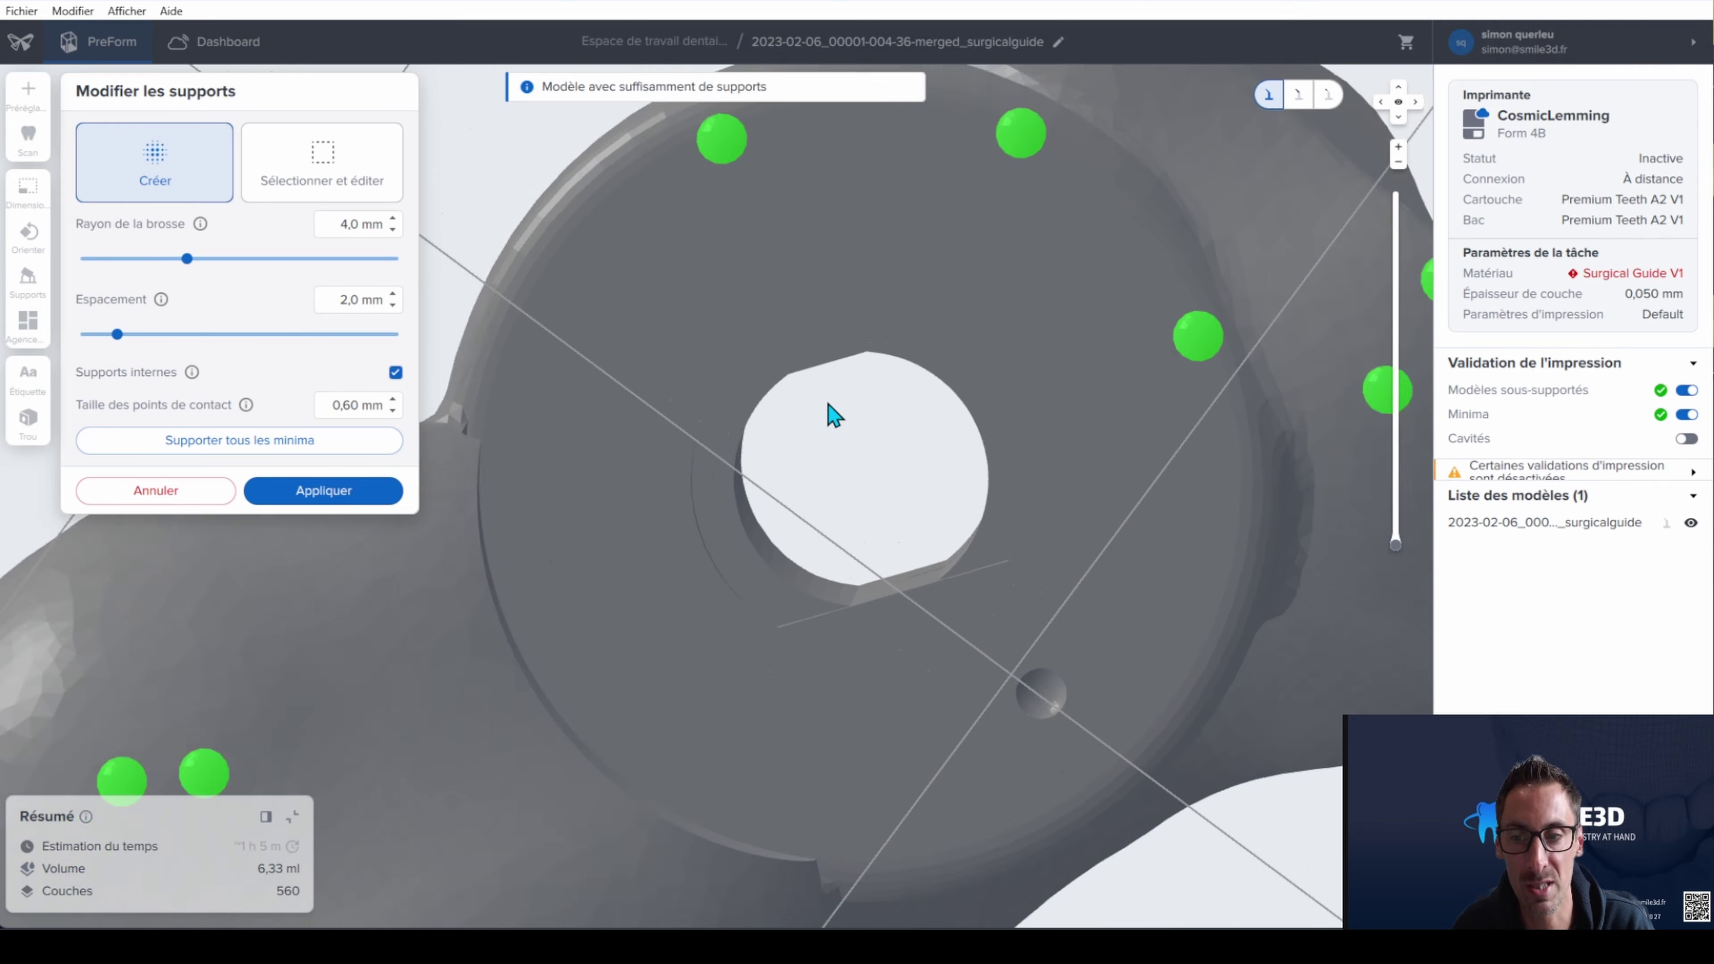
scroll(858, 658, "down", 2)
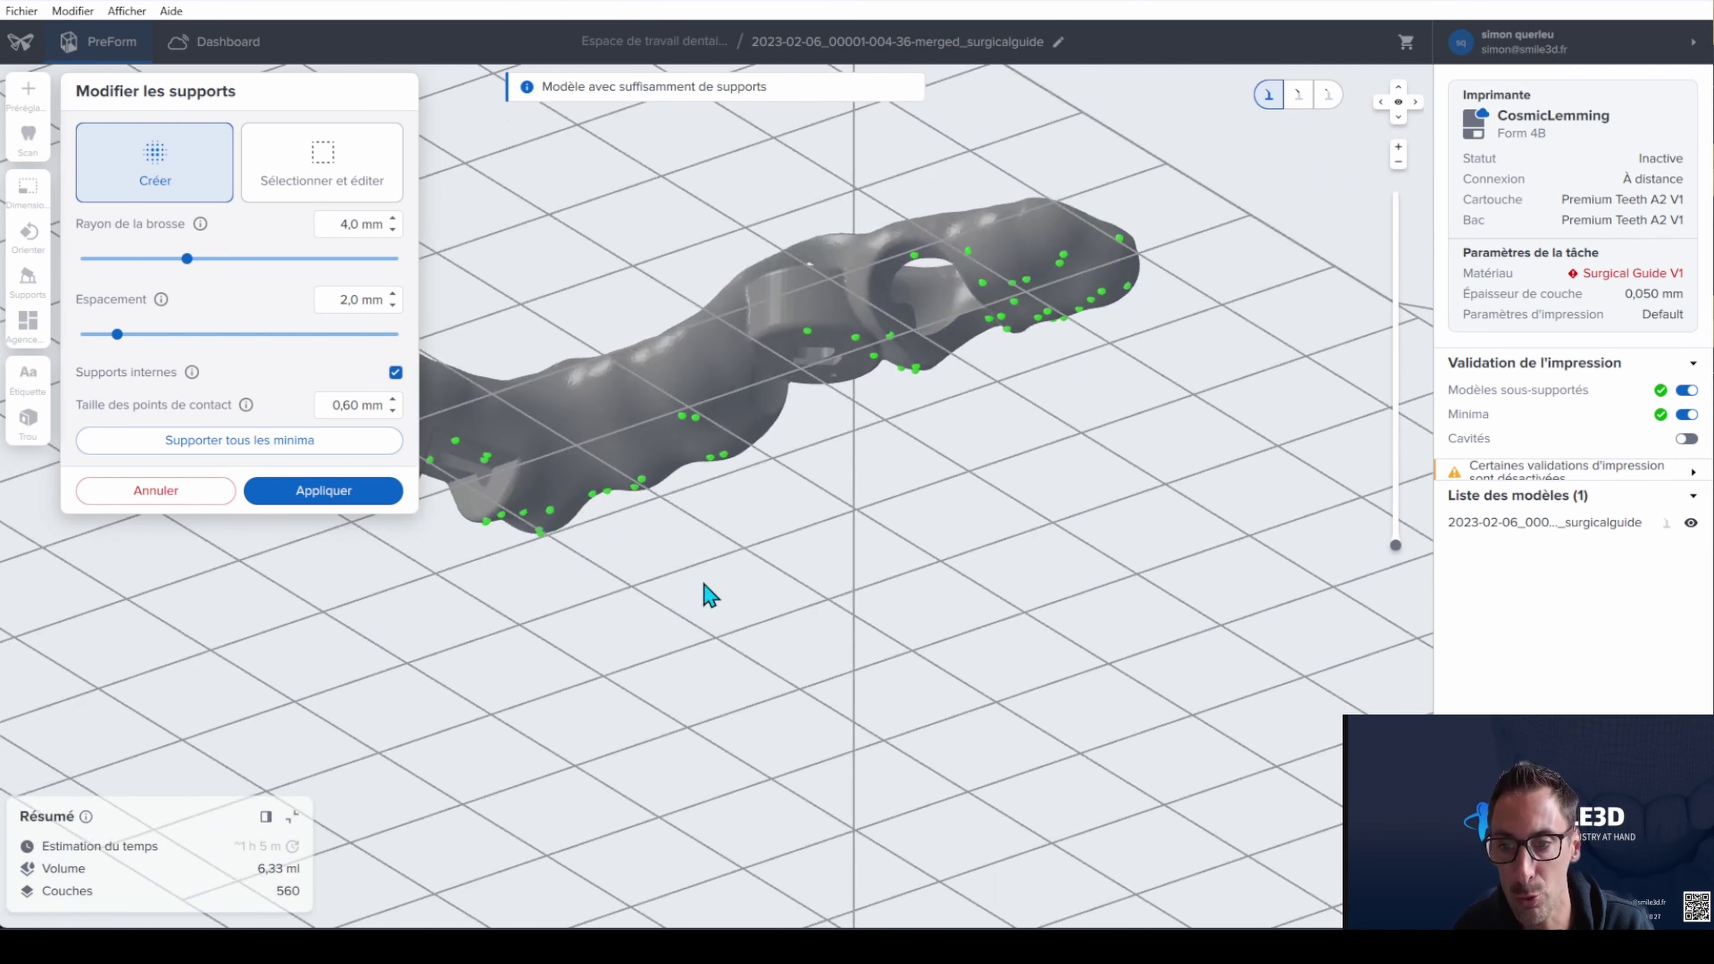
Apply the edited contact points, close the support settings and inspect the supported surgical guide
scroll(708, 595, "down", 3)
left_click(327, 498)
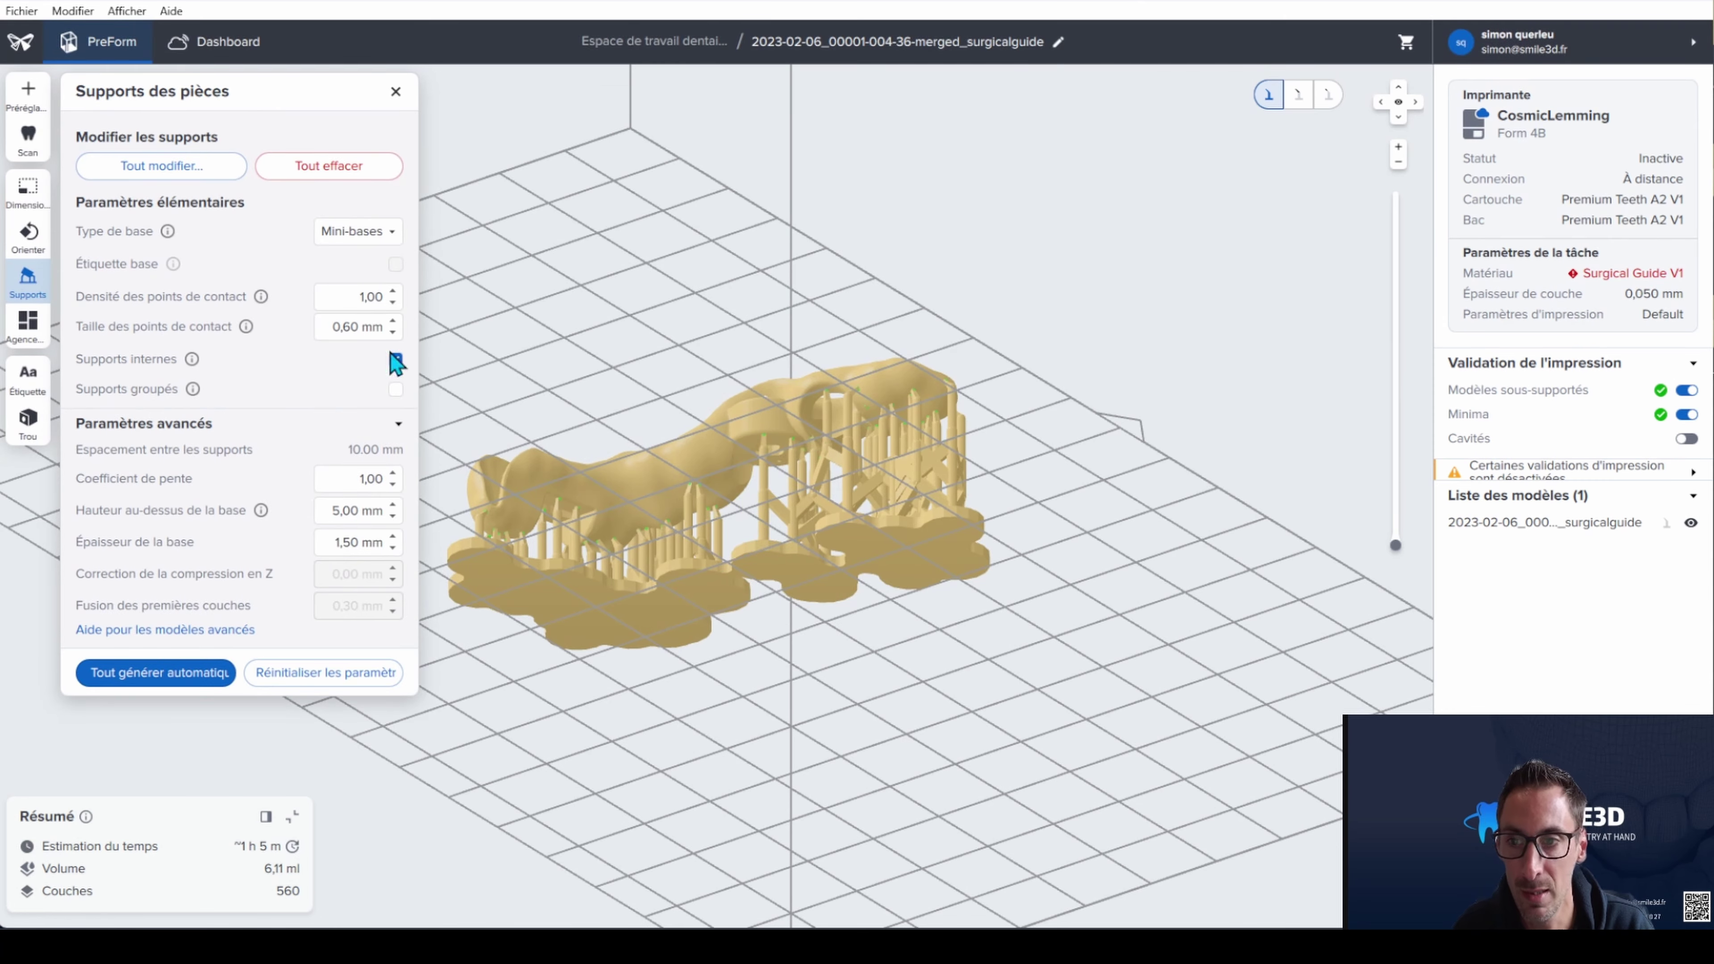
left_click(394, 92)
right_click_drag(601, 424, 735, 617)
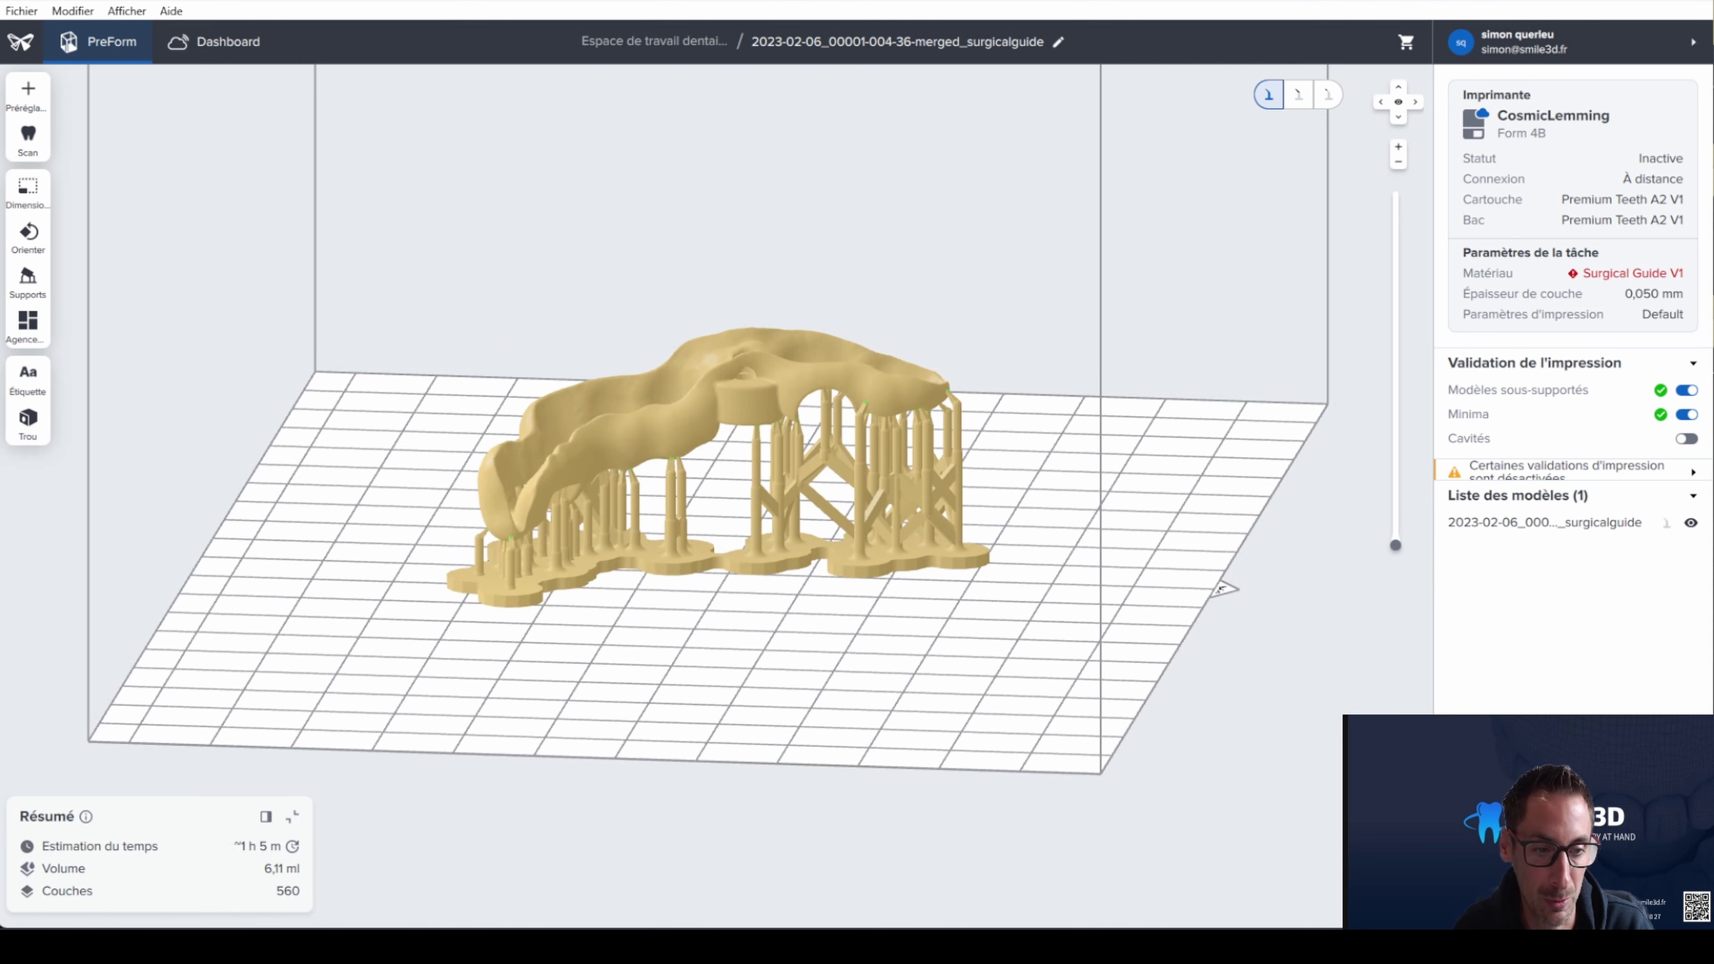
right_click_drag(886, 689, 888, 734)
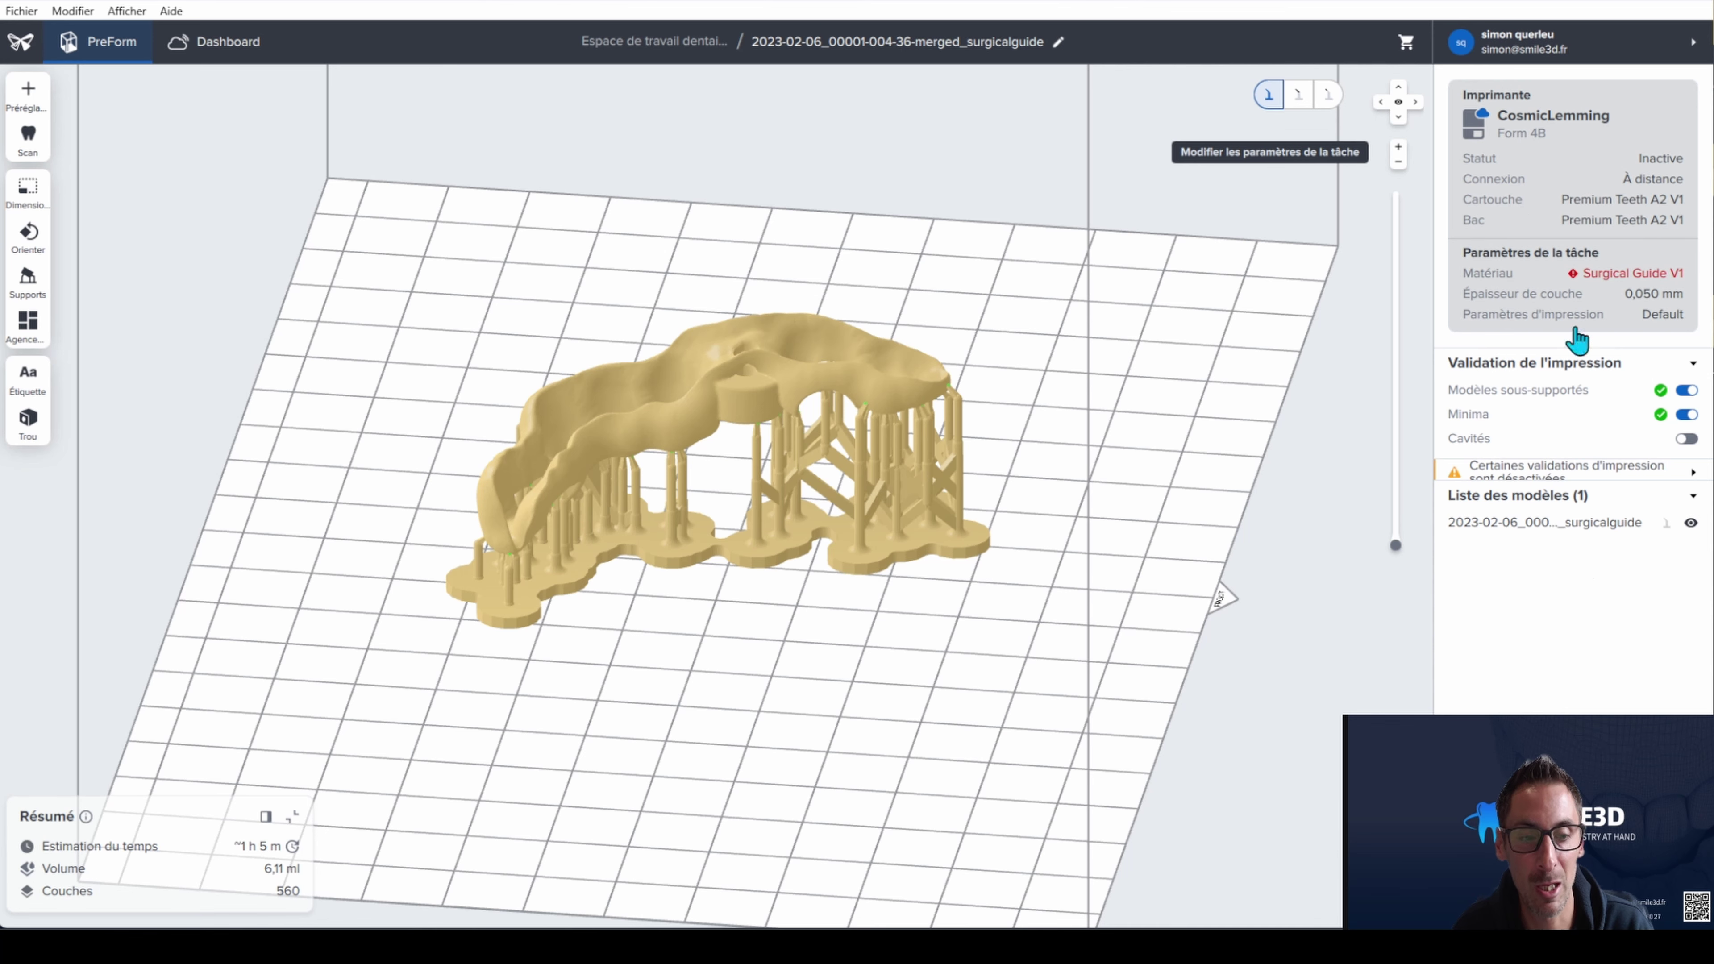
right_click_drag(972, 726, 877, 523)
Start another empty print job in the dental workspace
left_click(924, 523)
key("ctrl+n")
right_click_drag(1106, 689, 705, 537)
right_click_drag(681, 598, 690, 540)
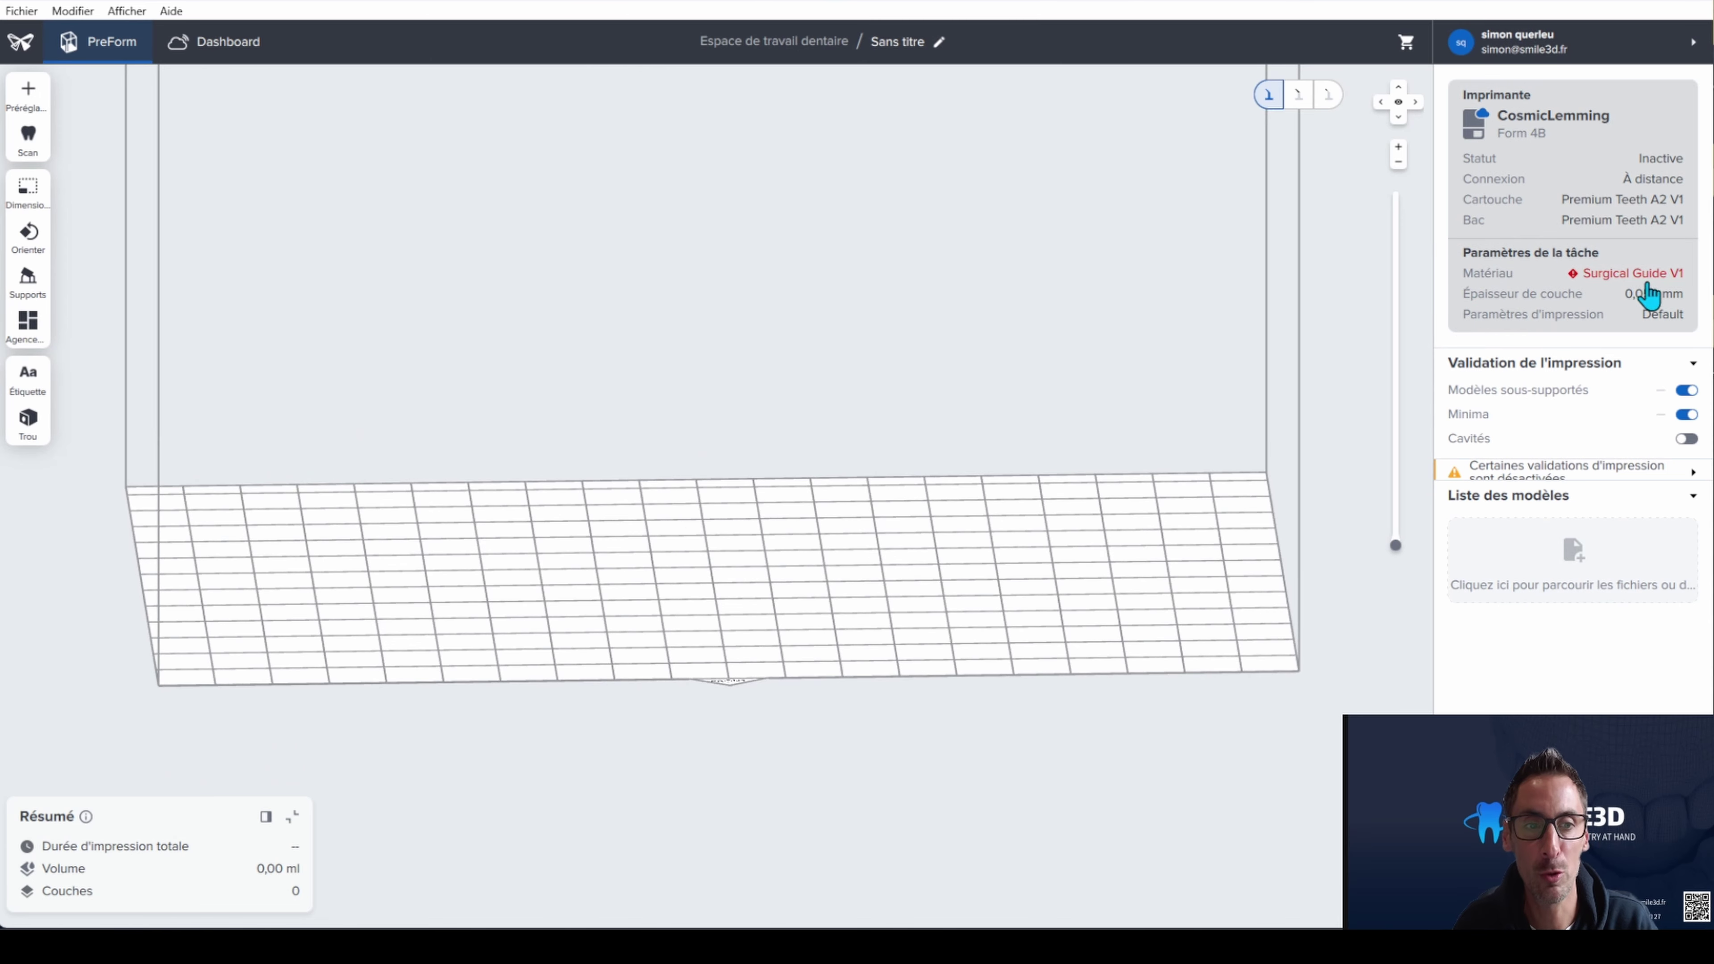
Open the empty job's settings, set the material to Denture Base LP V1 and check the Premium Teeth material details
left_click(1638, 253)
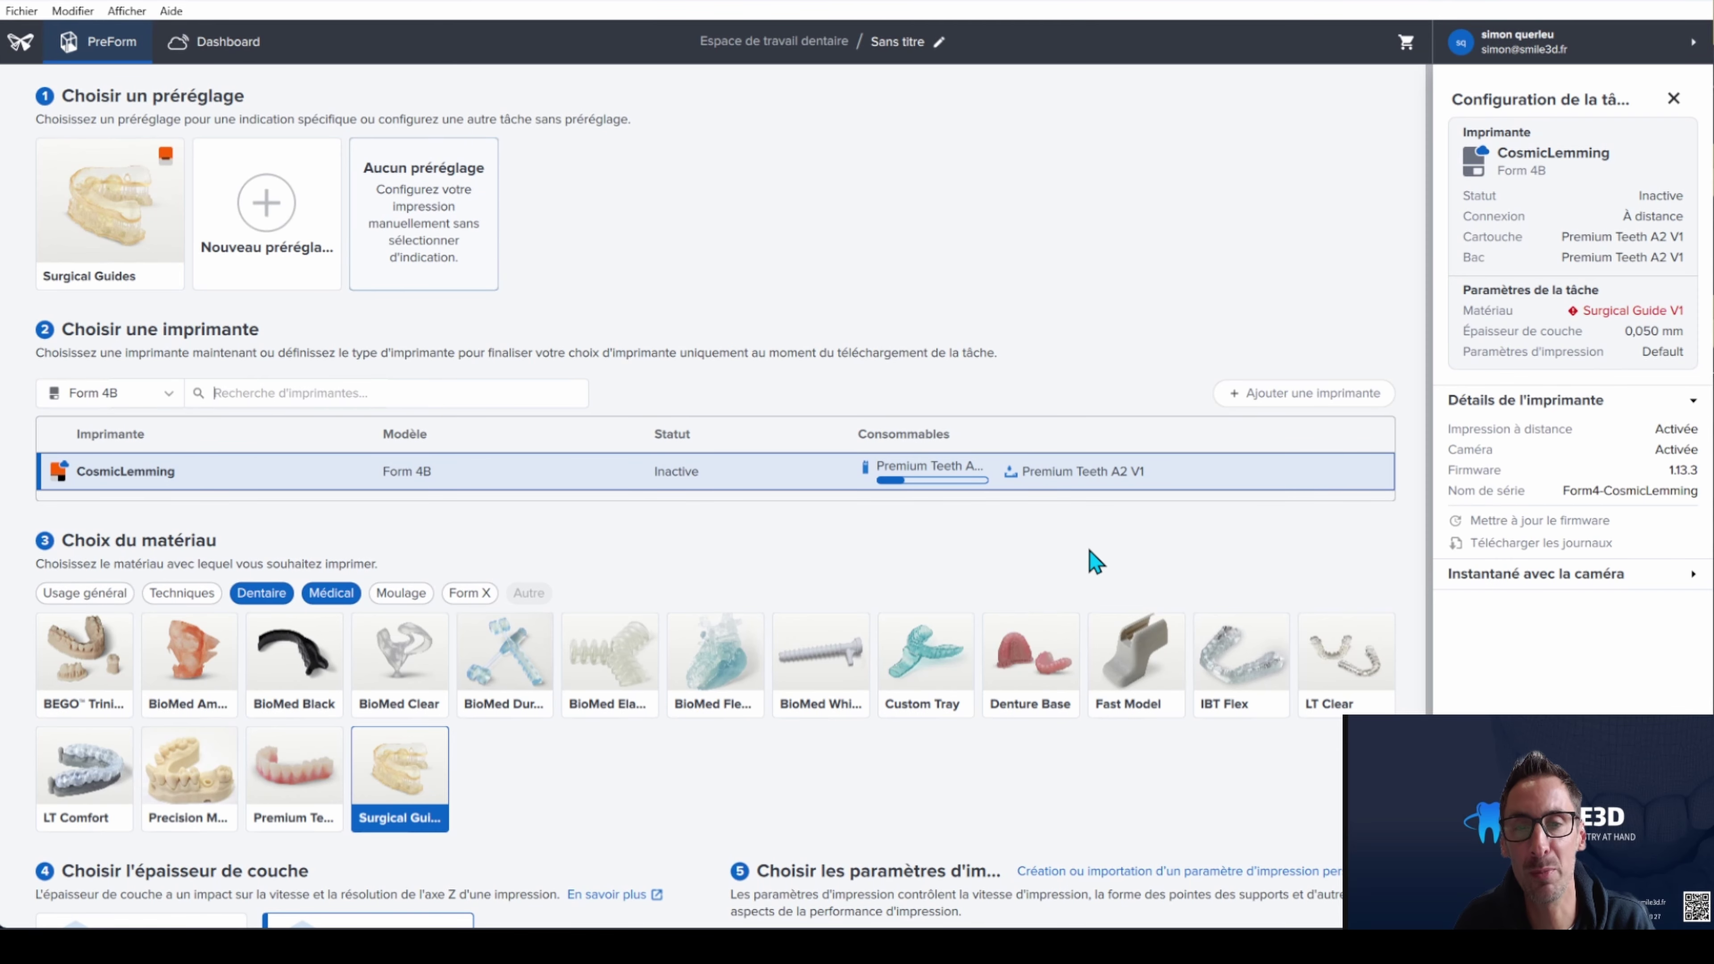
mouse_move(1031, 668)
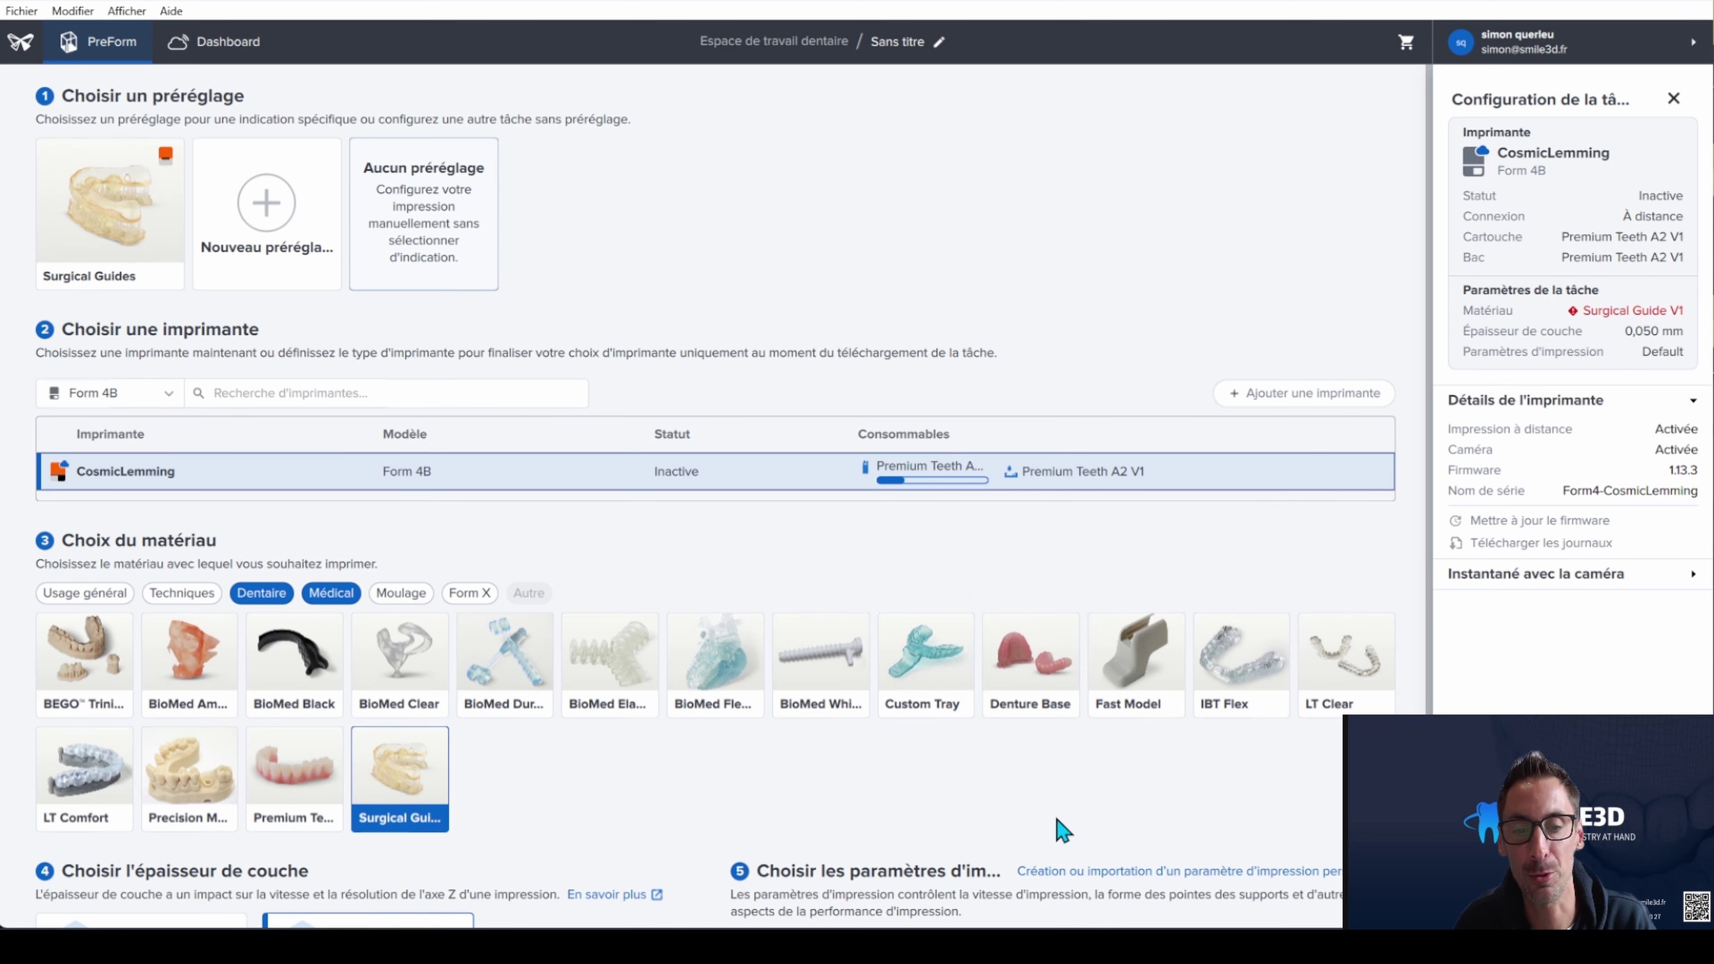
left_click(1075, 687)
scroll(1079, 687, "down", 3)
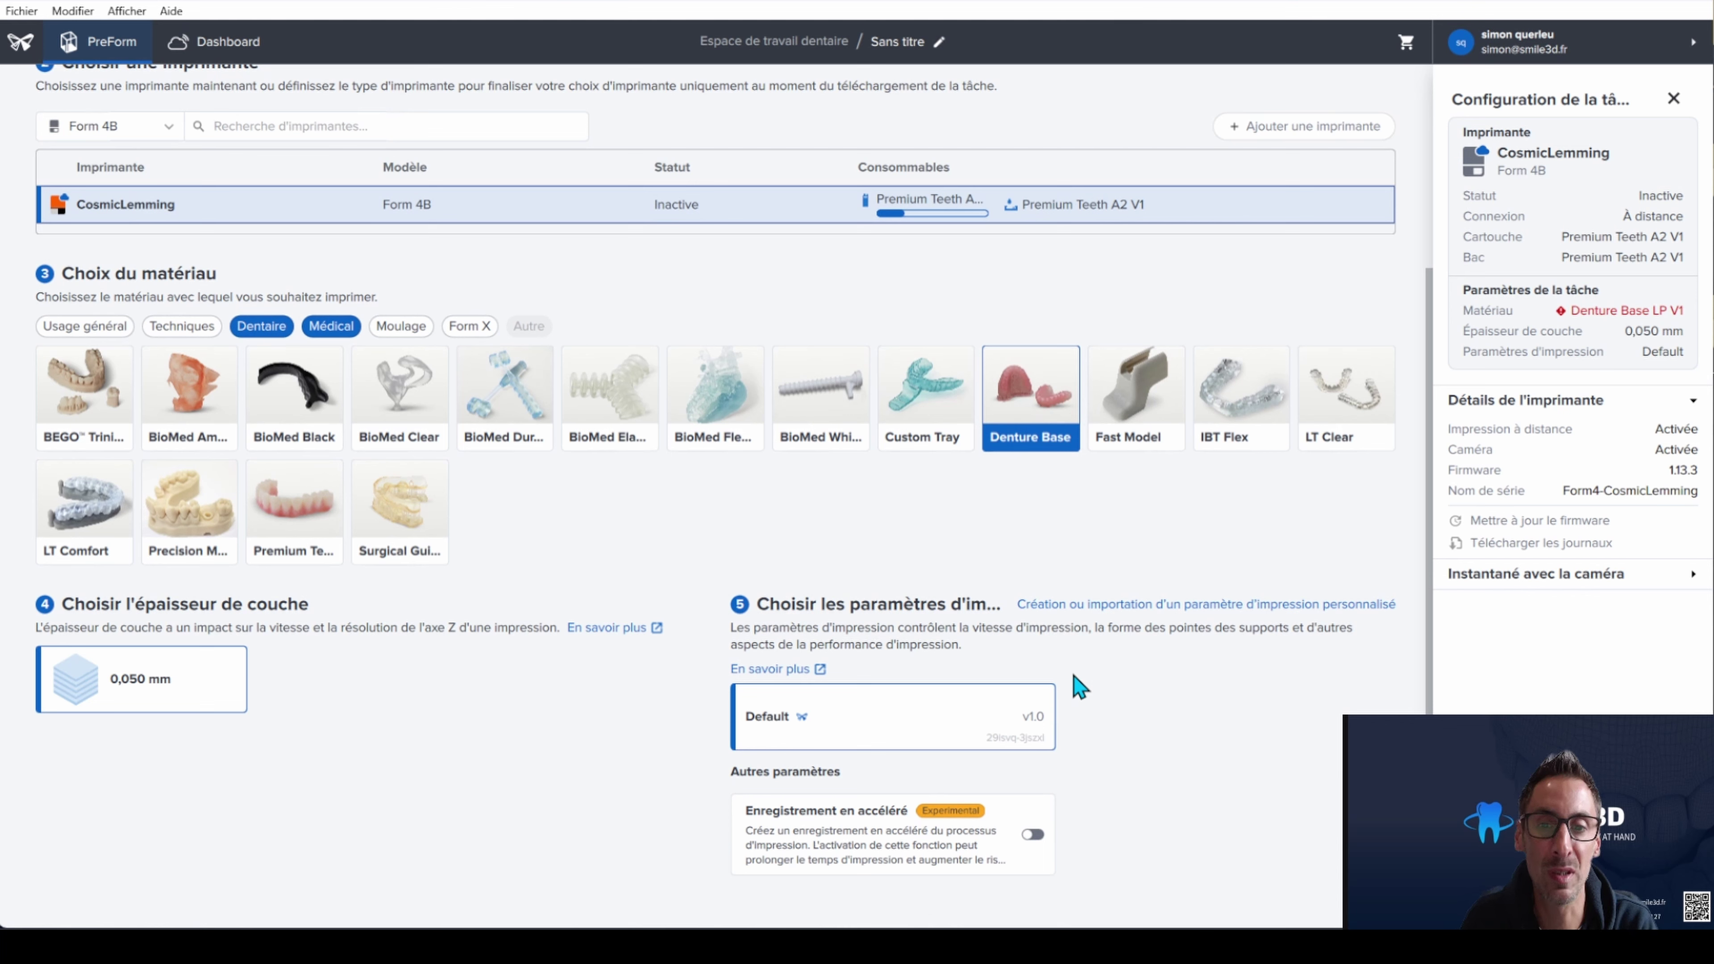
mouse_move(293, 507)
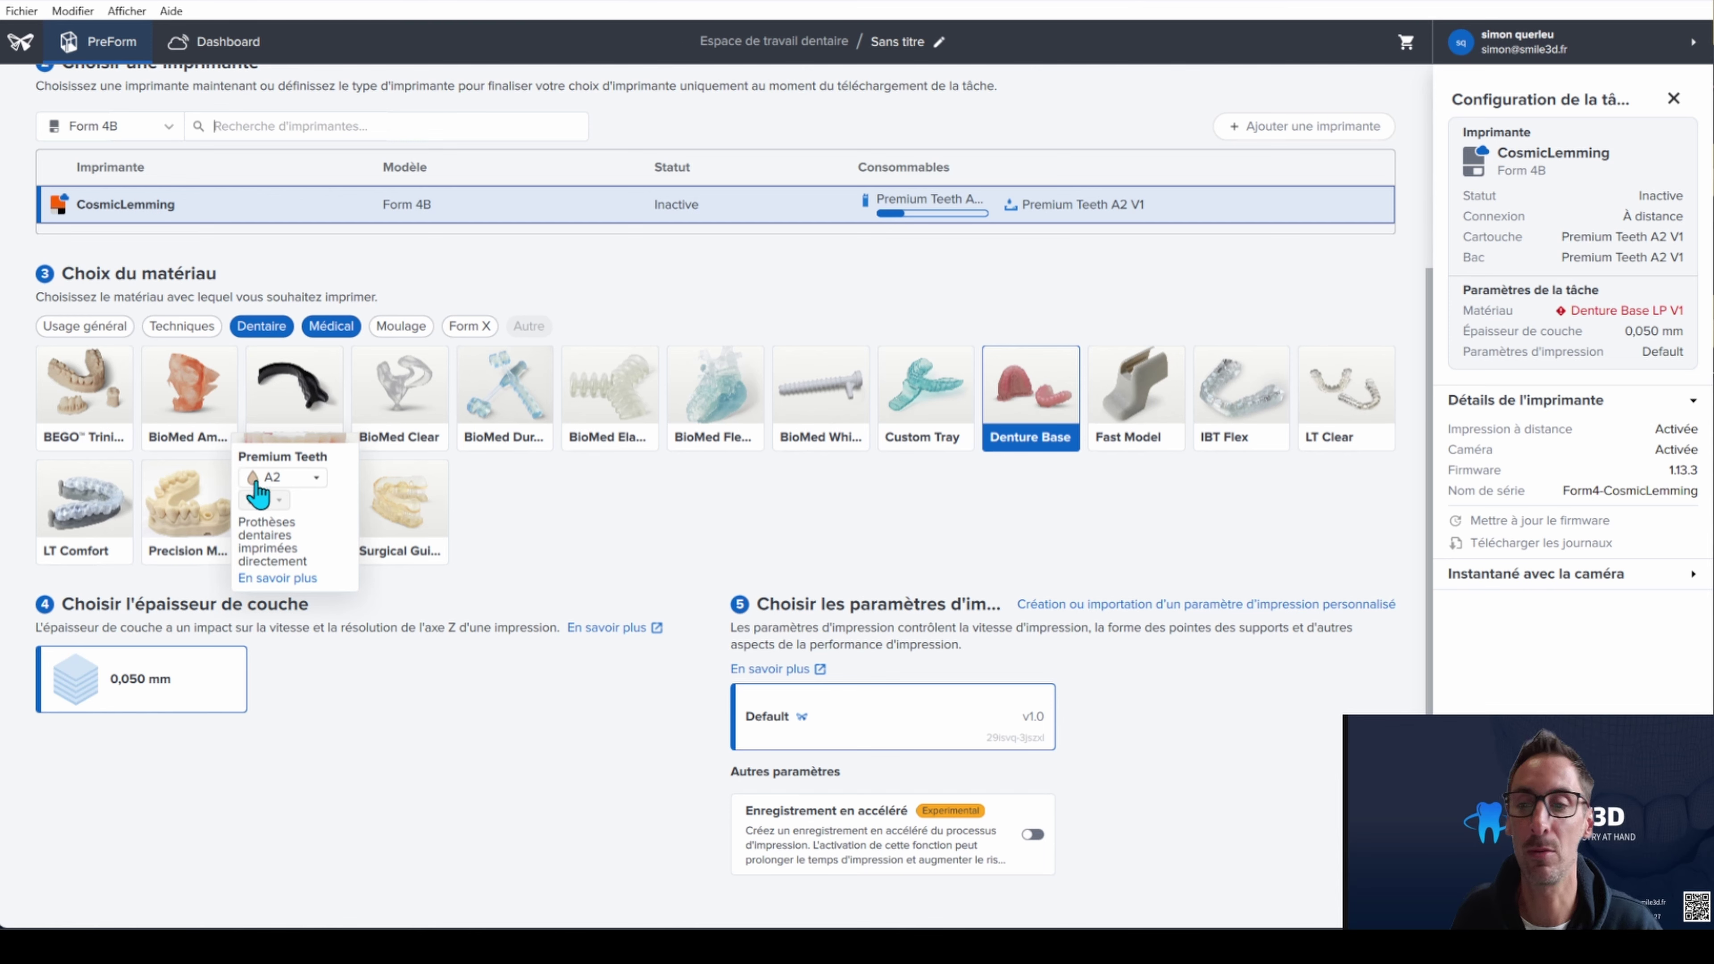
mouse_move(1056, 438)
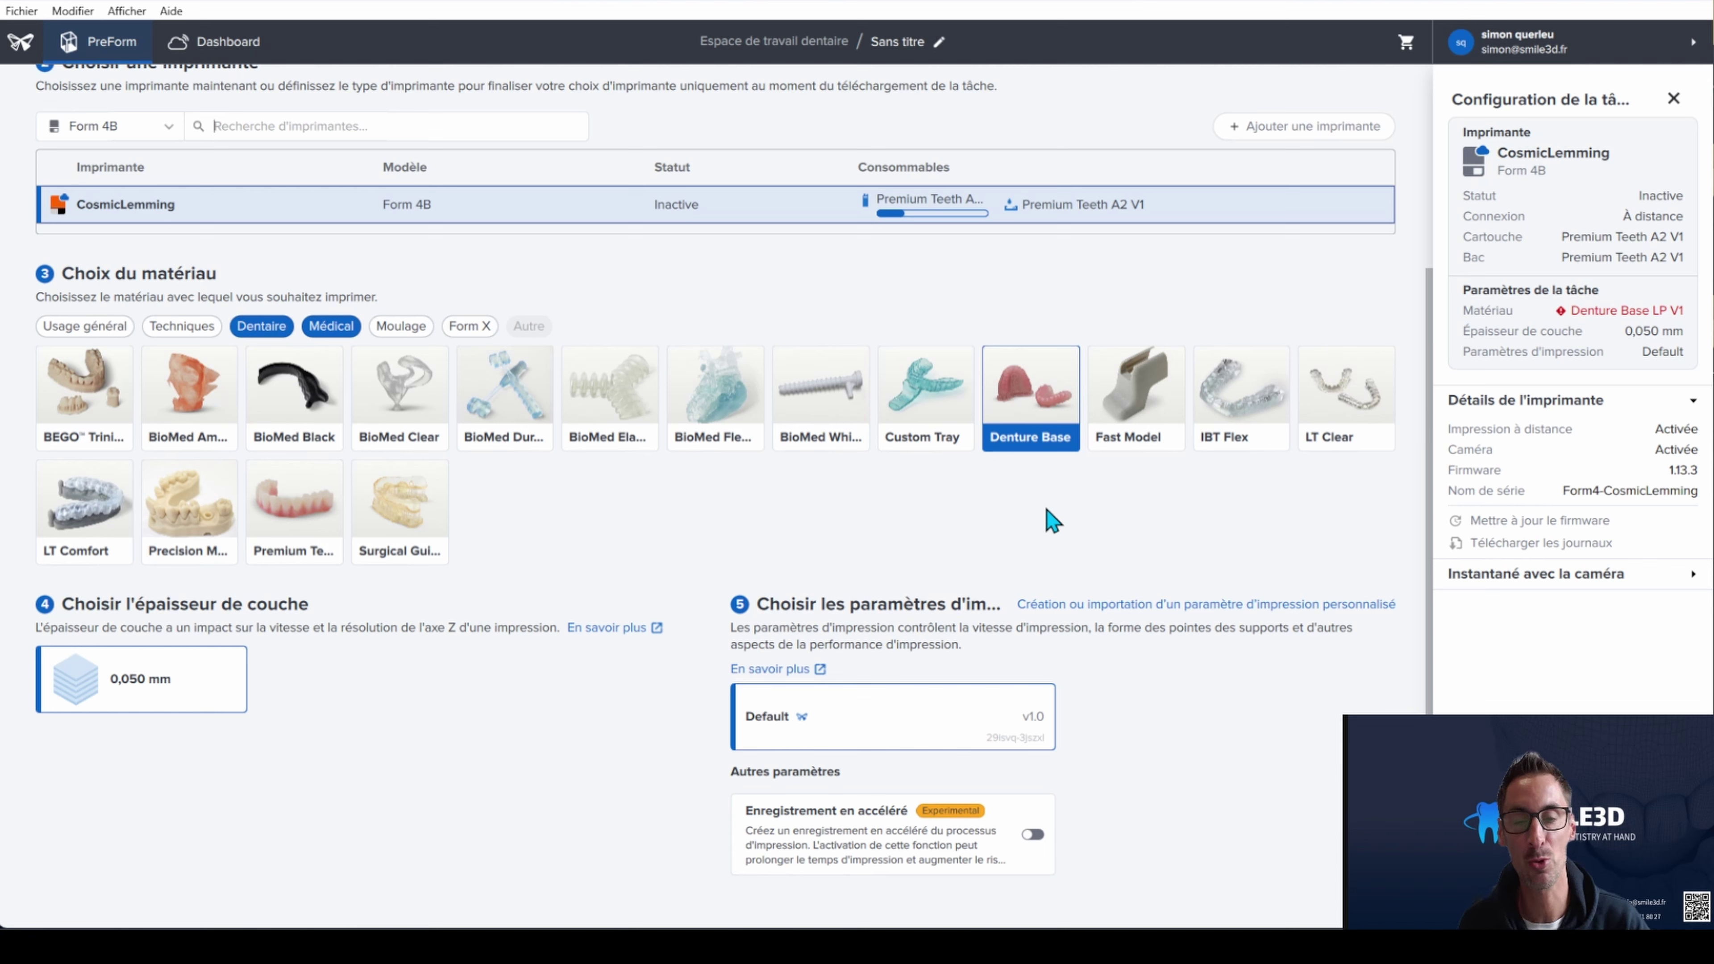
left_click(1027, 452)
left_click(1041, 430)
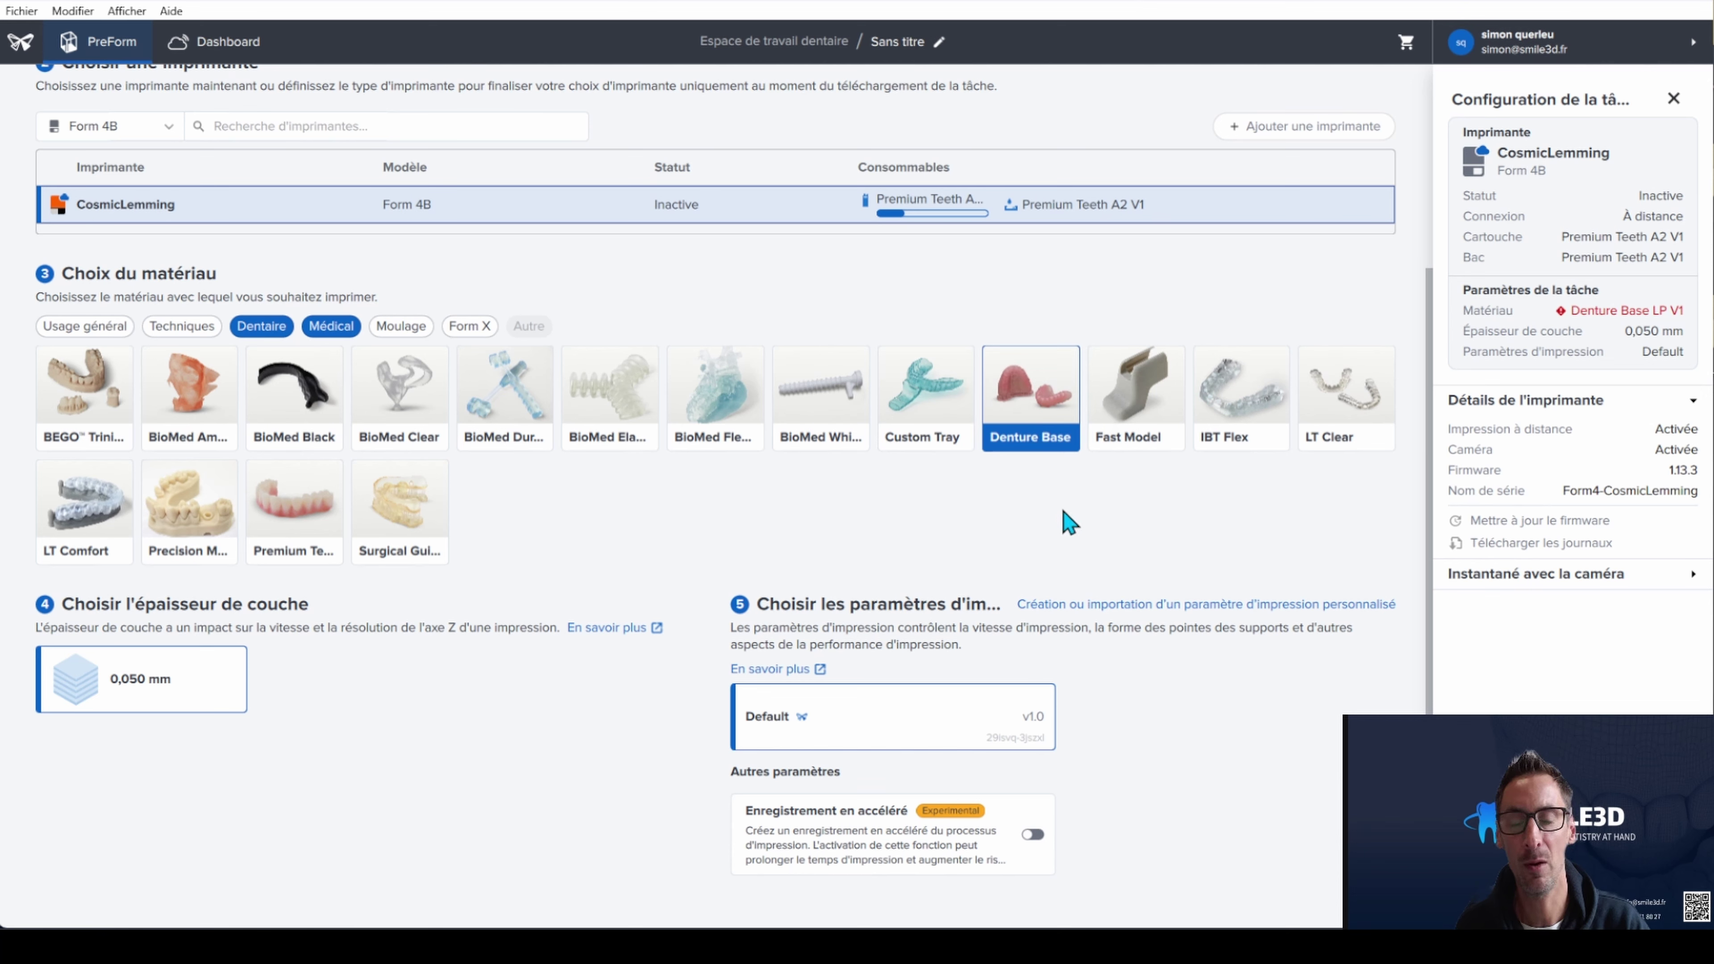
mouse_move(1014, 422)
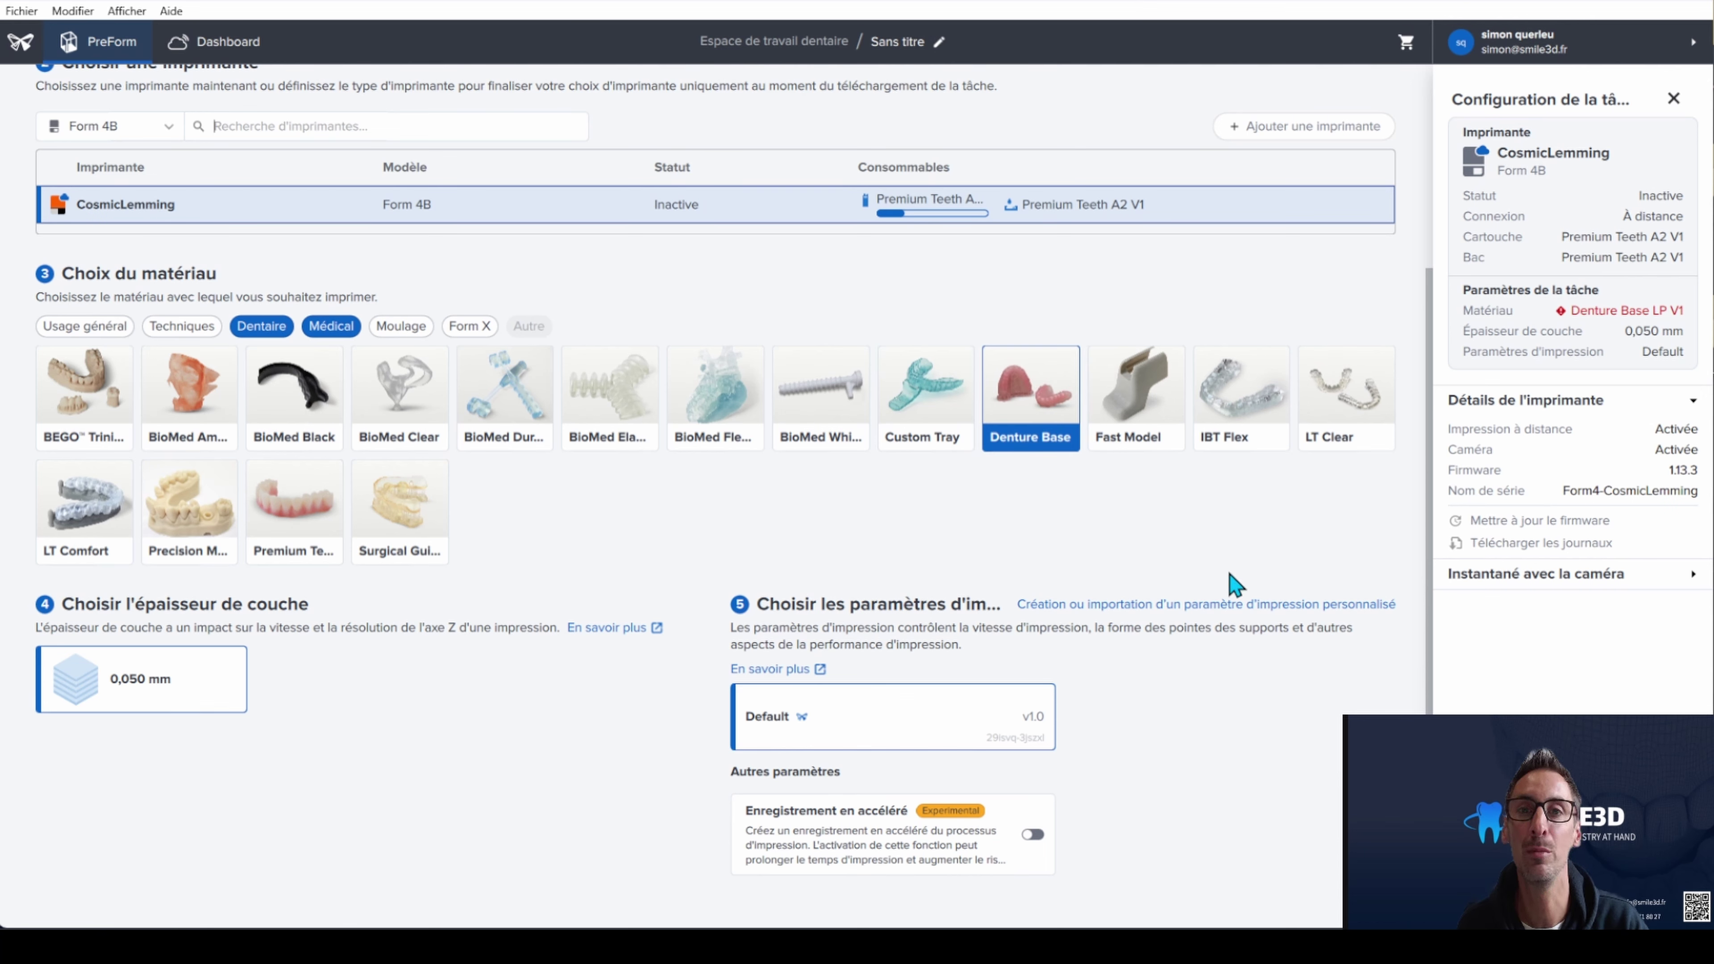
Review the Denture Base shade options LP, OP and RP, keep LP, and apply the job settings
mouse_move(1045, 388)
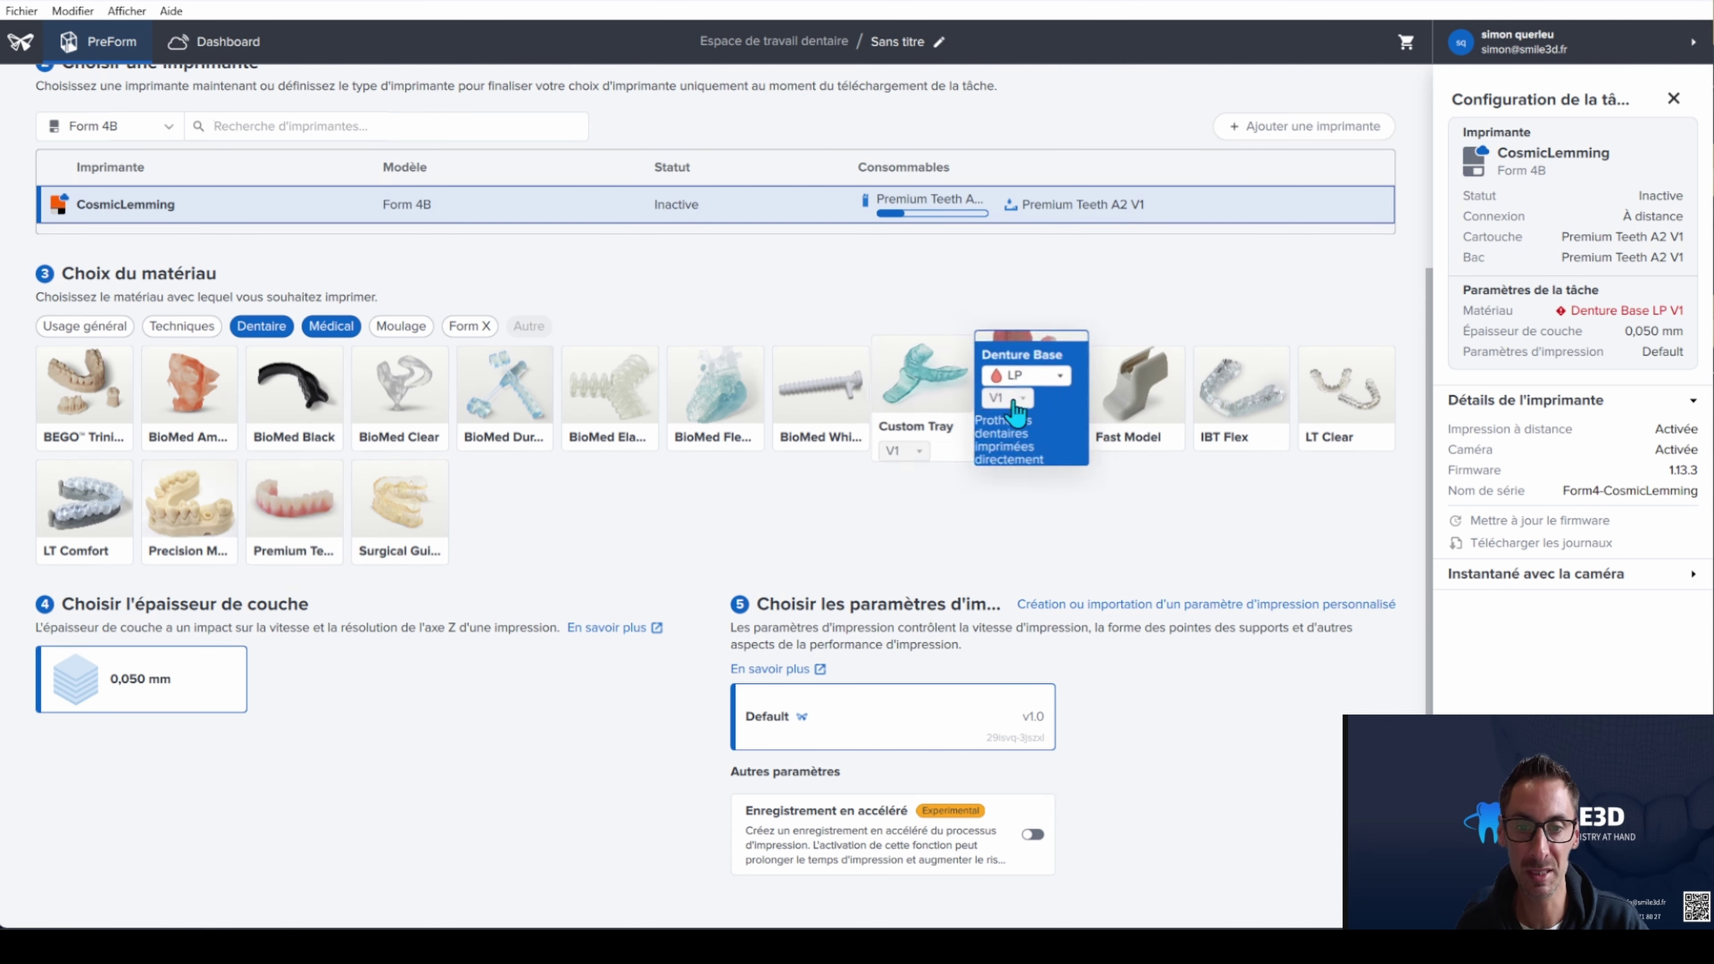
left_click(1051, 376)
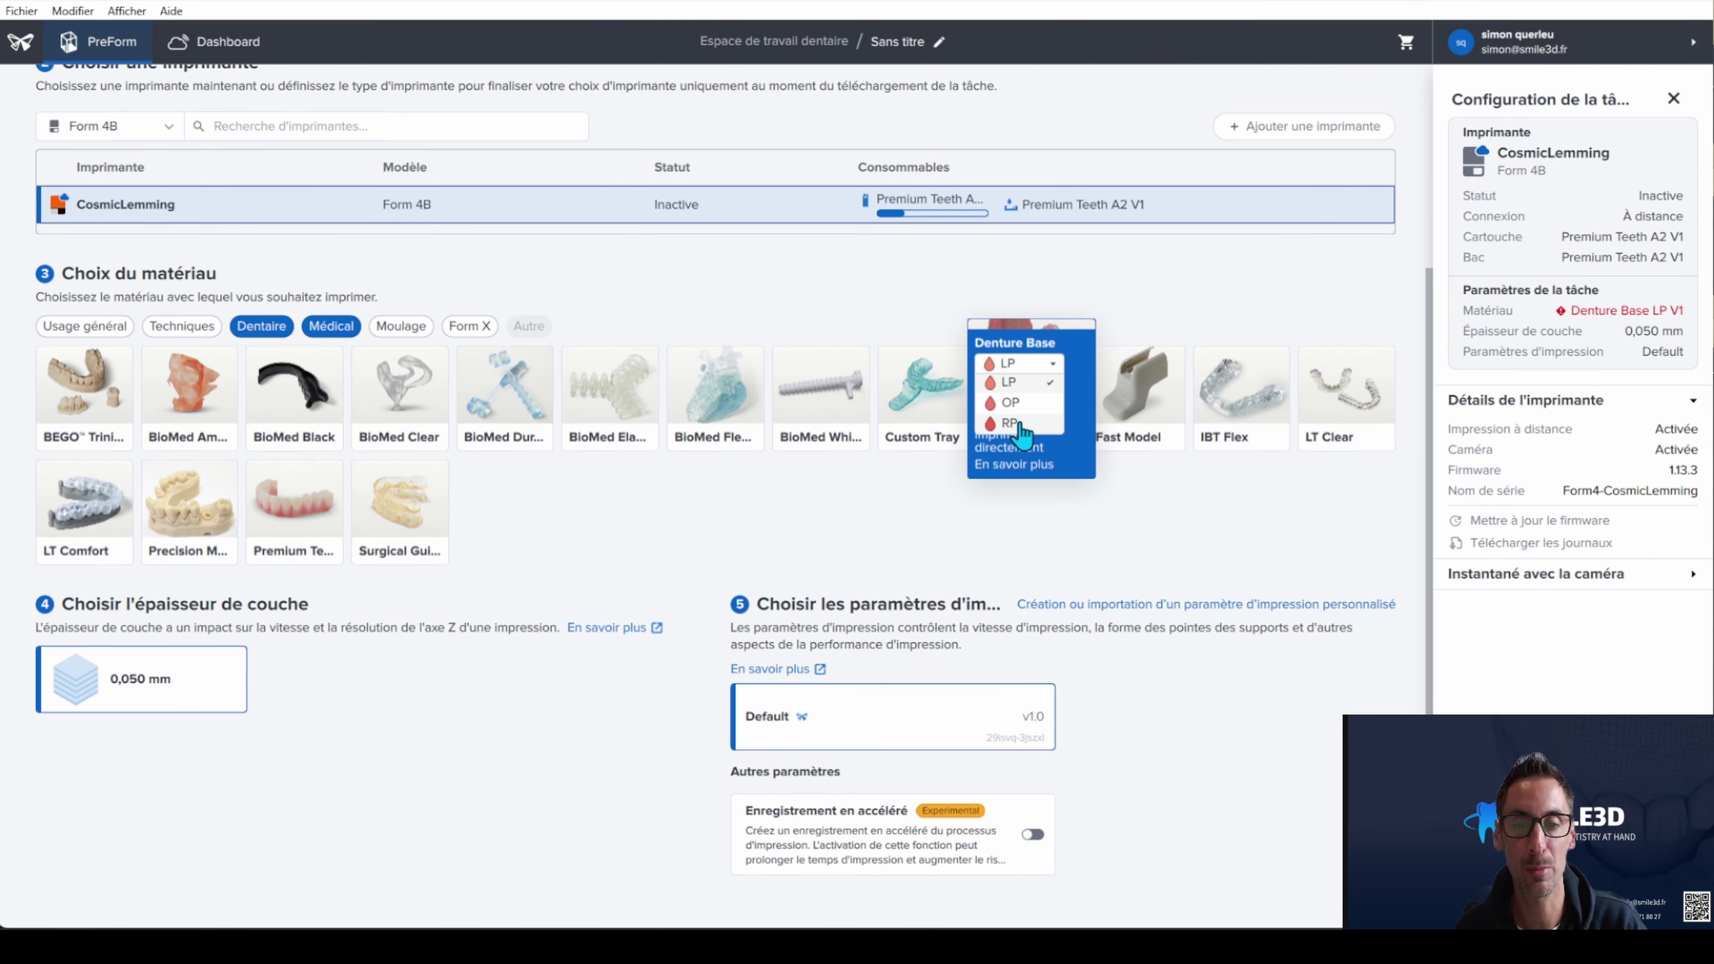
left_click(1028, 386)
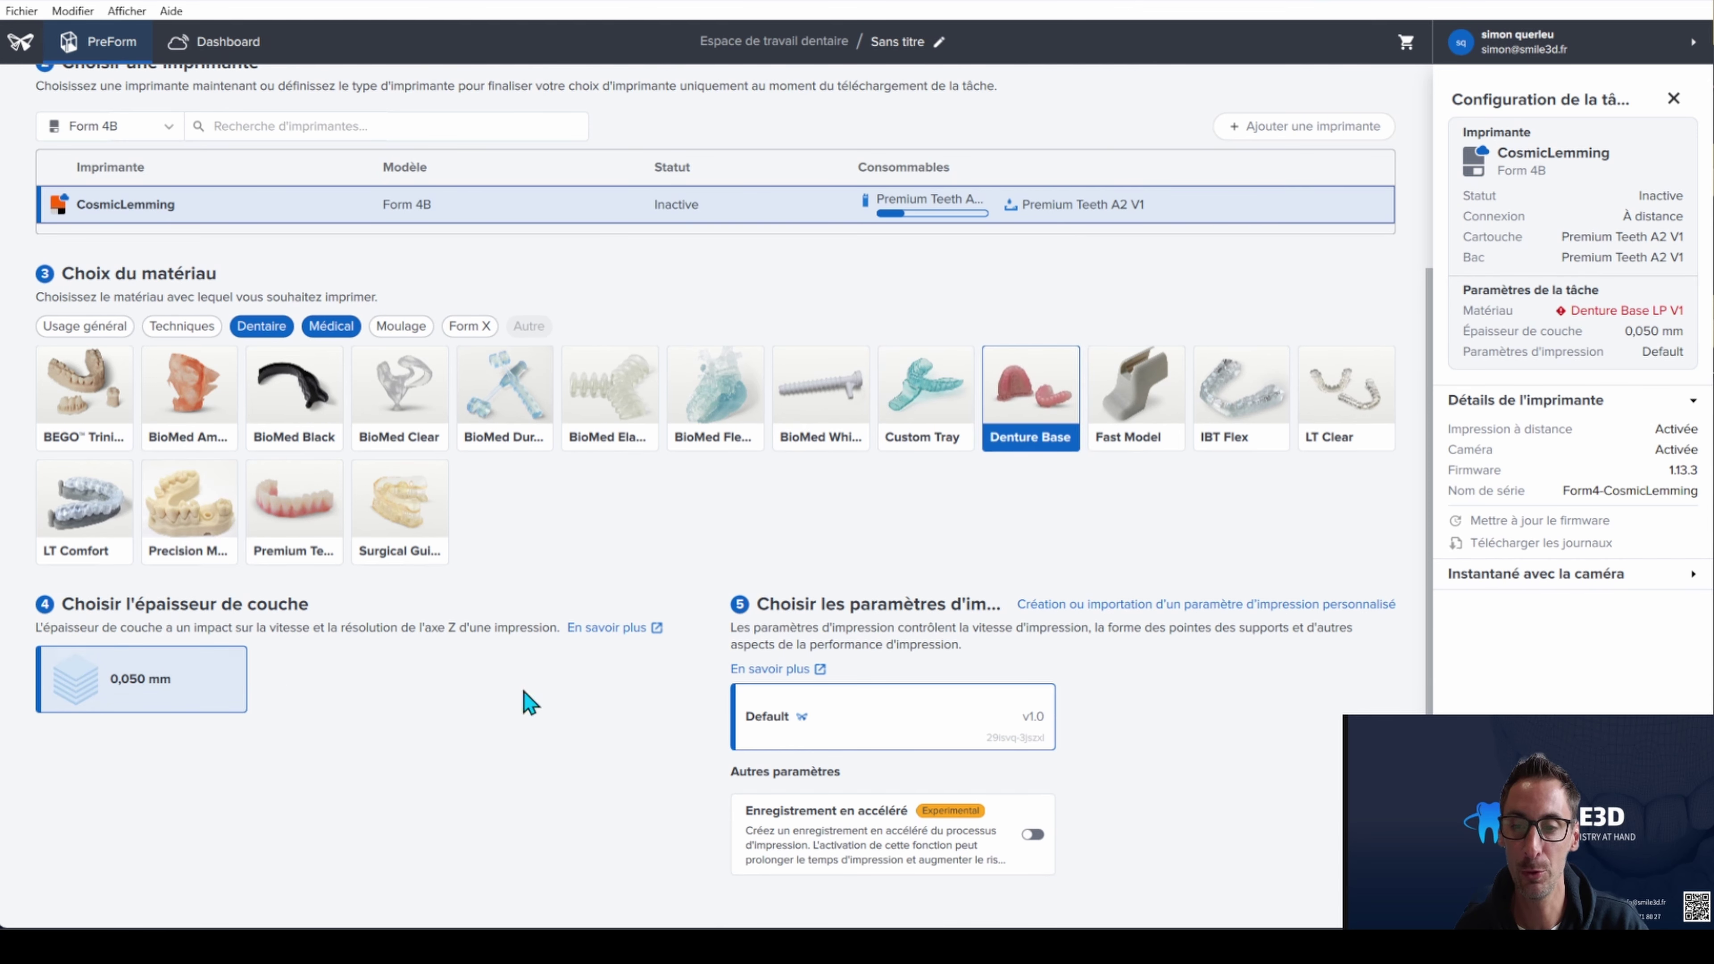
left_click(1572, 899)
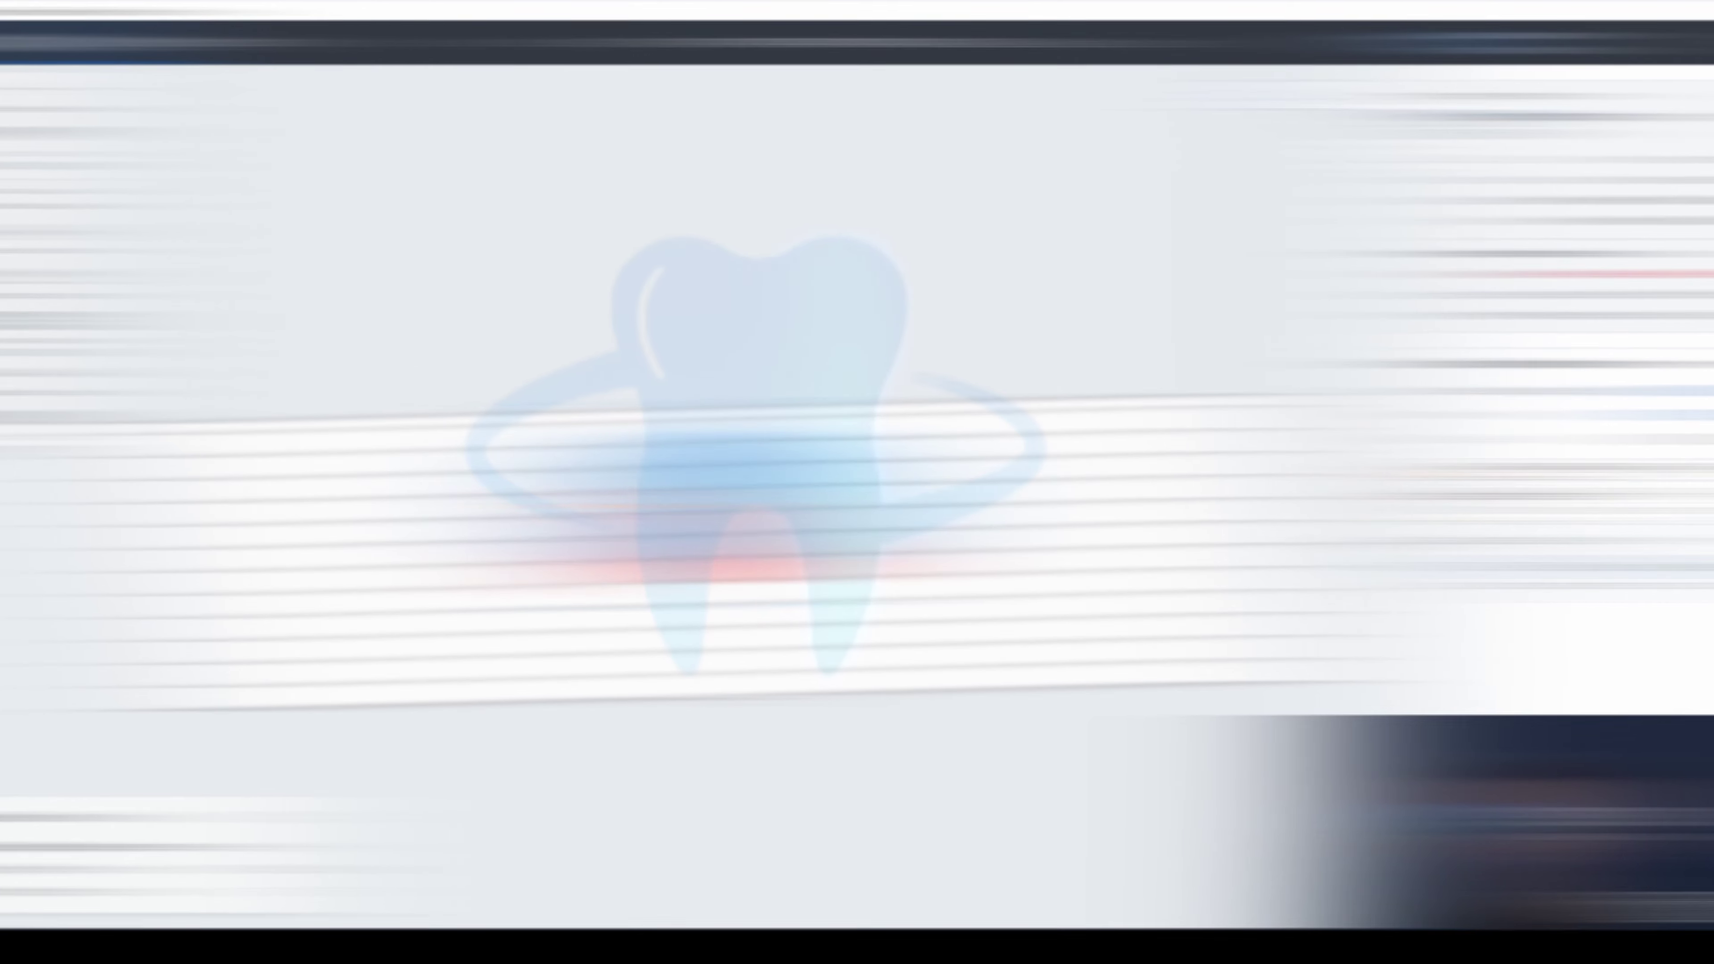
Adjust the denture base's nearly horizontal orientation slightly, auto-generate mini-base supports and inspect them from below
right_click_drag(547, 624, 681, 581)
scroll(671, 557, "up", 3)
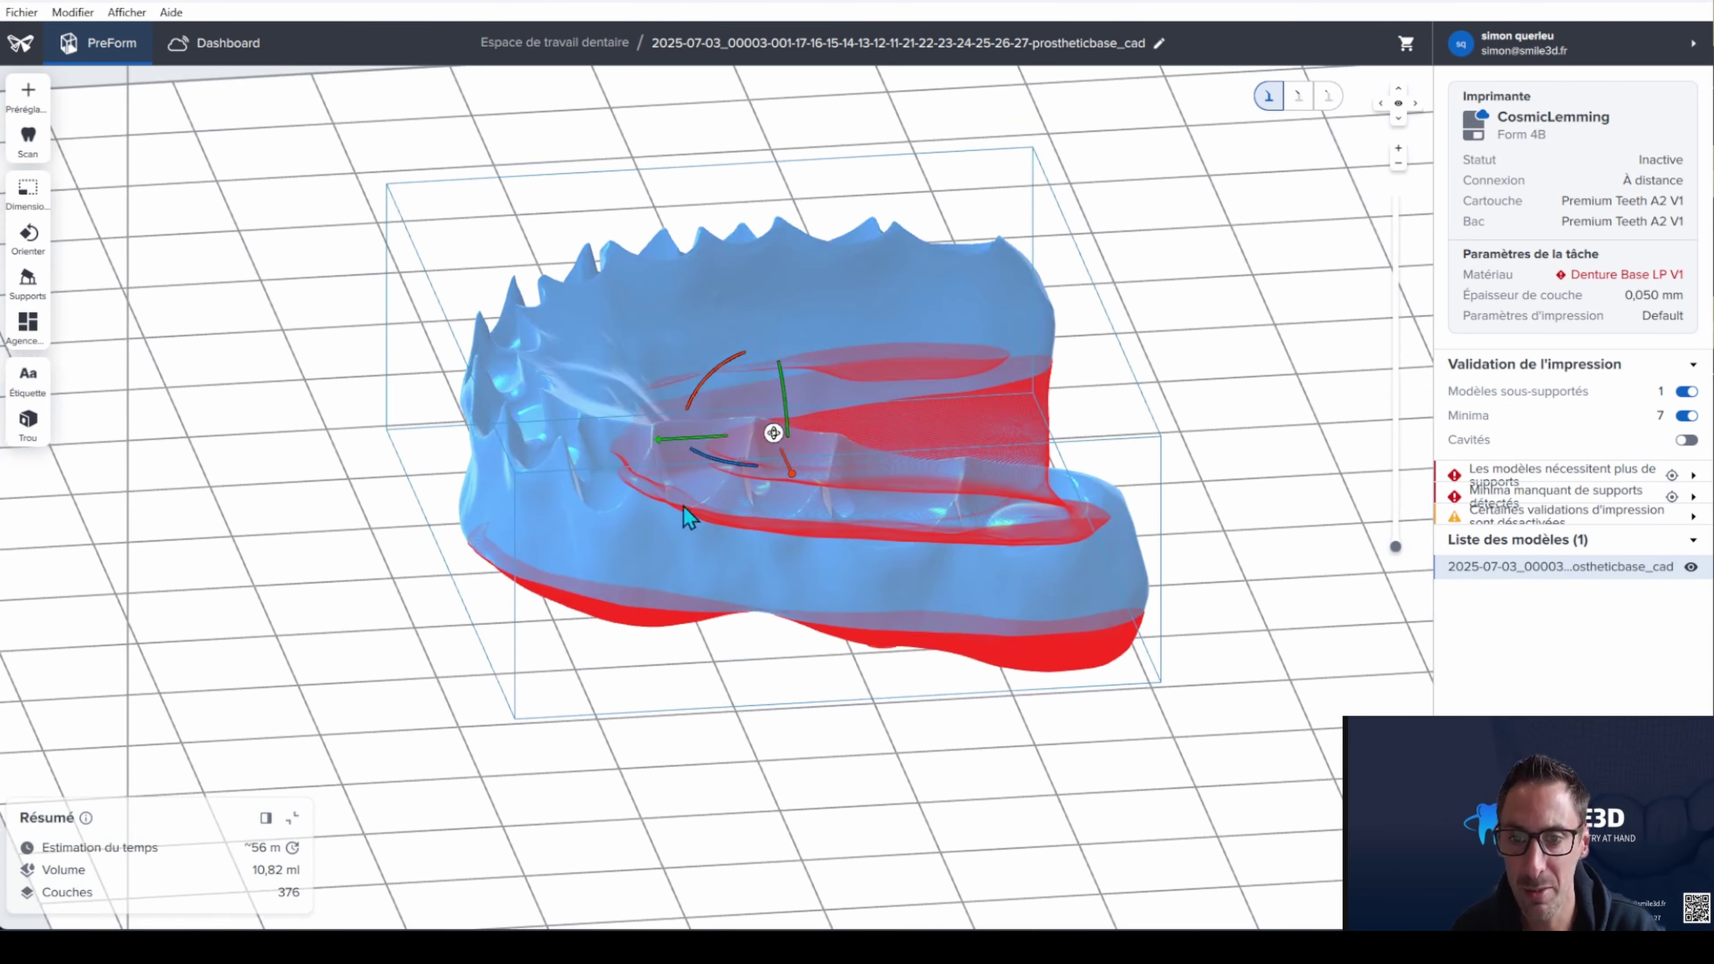
mouse_move(717, 369)
left_mouse_down()
mouse_move(669, 416)
mouse_move(661, 492)
mouse_move(750, 417)
mouse_move(727, 465)
mouse_move(732, 373)
left_mouse_up()
left_click_drag(714, 200, 785, 183)
left_click(47, 280)
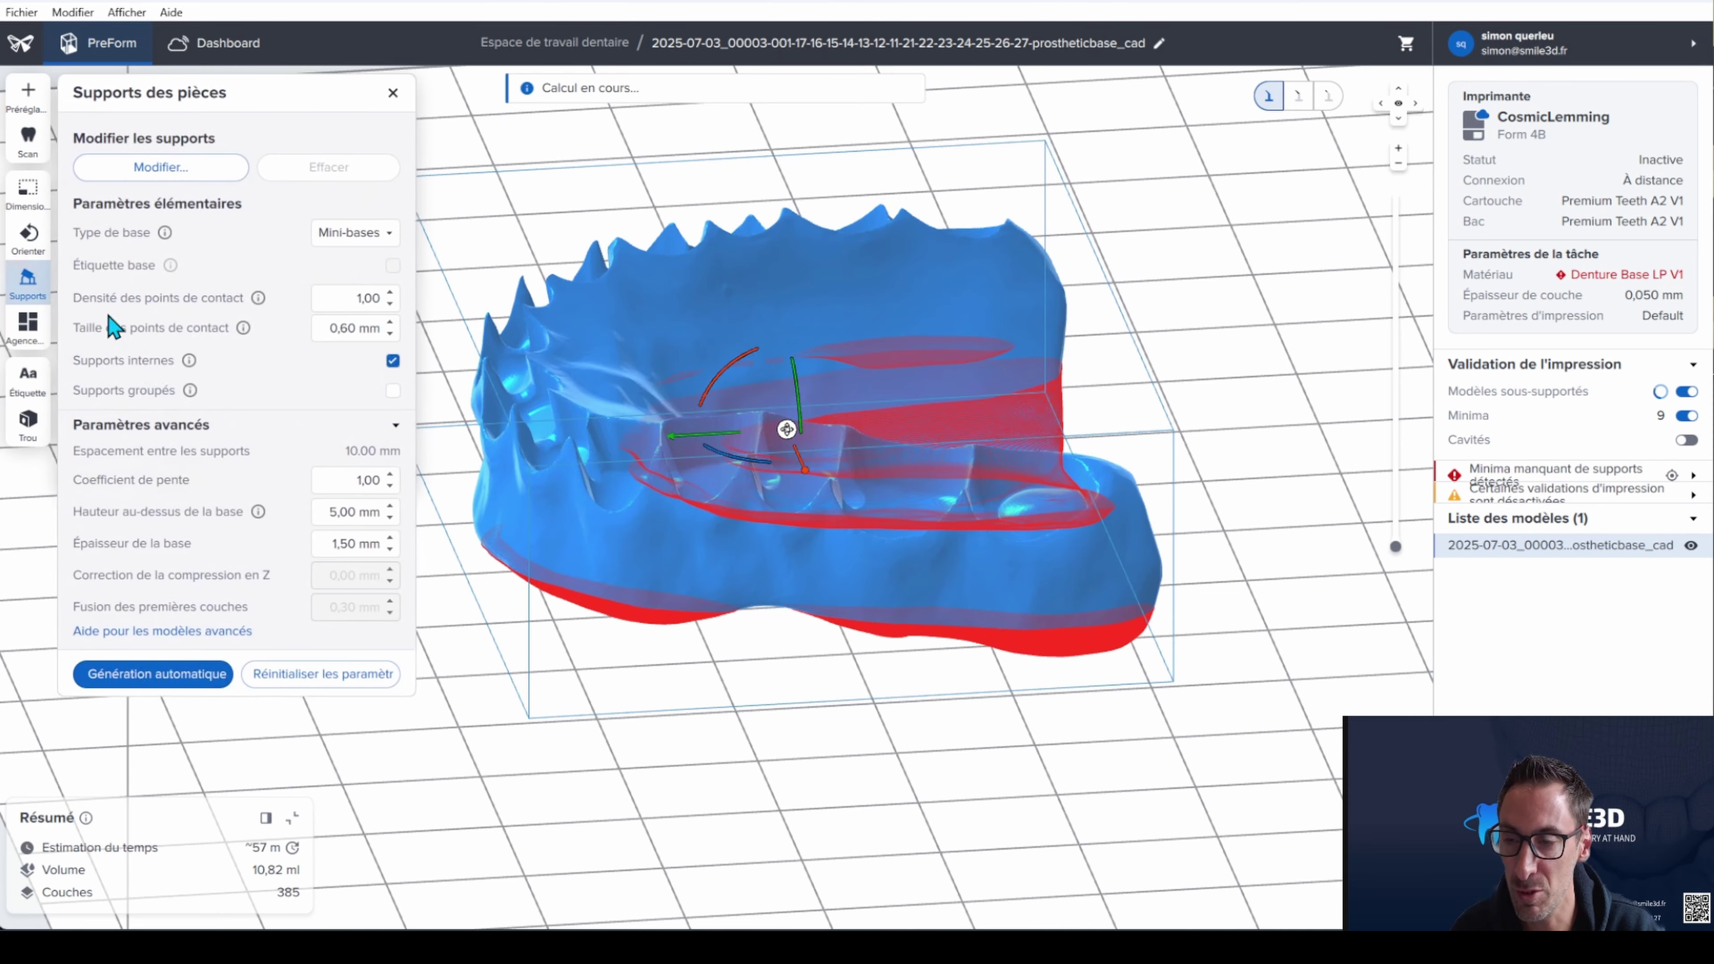
left_click(214, 676)
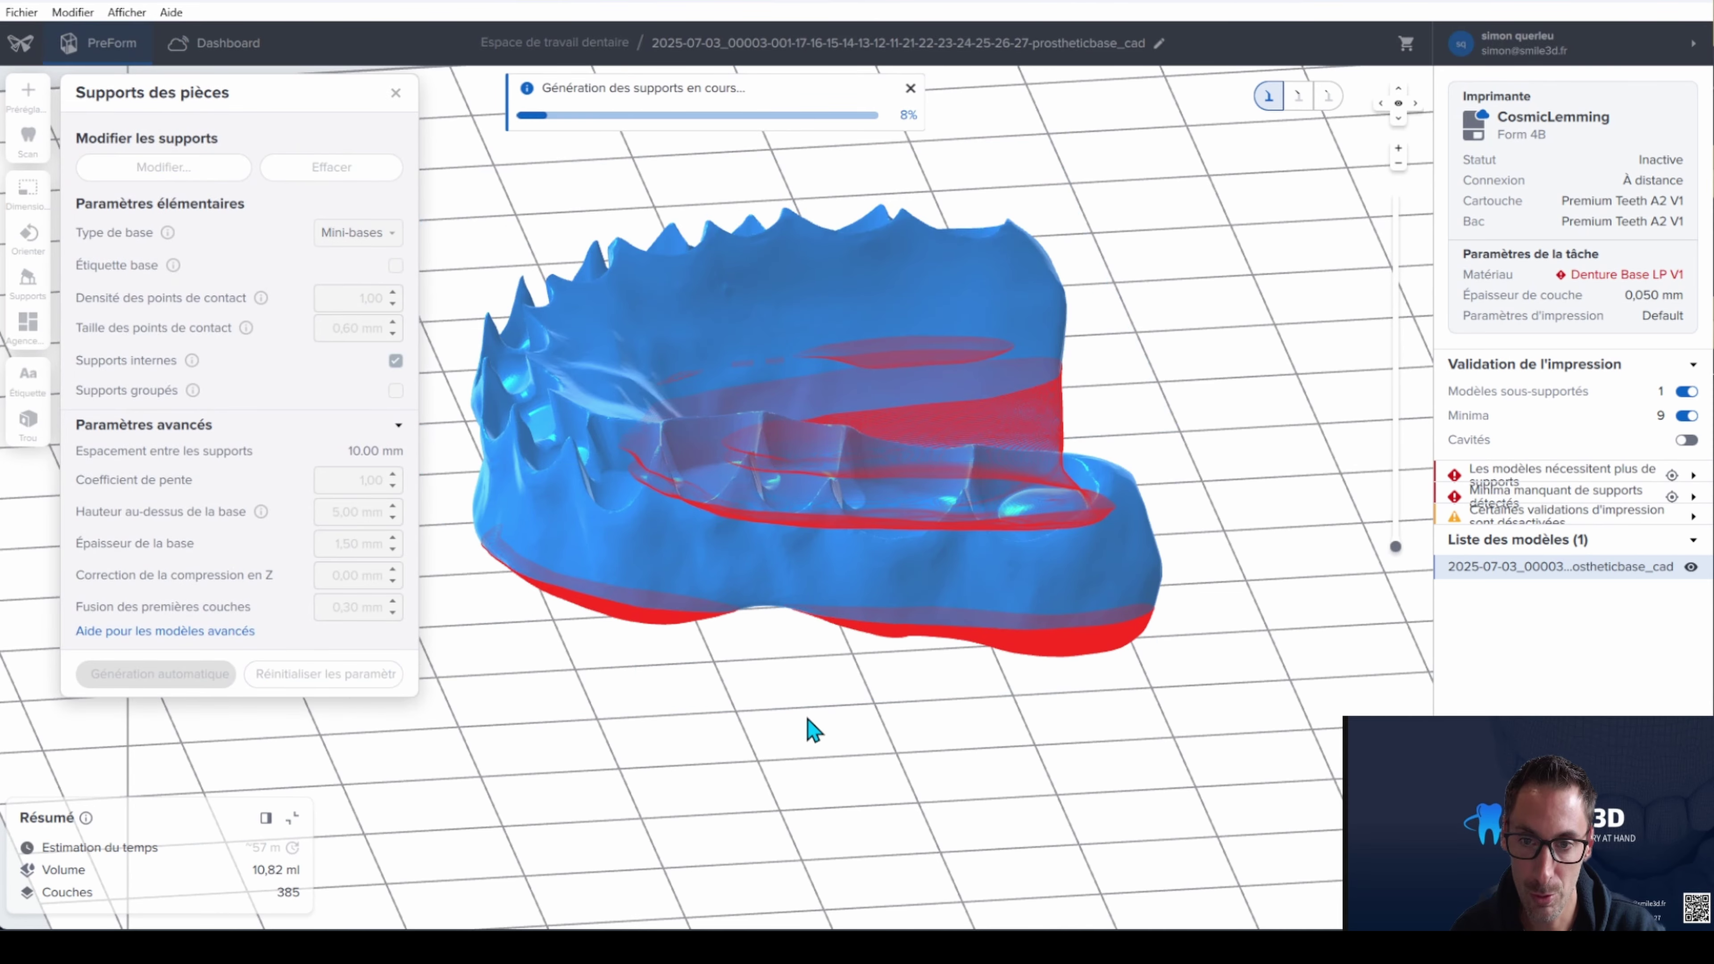
right_click_drag(814, 729, 804, 719)
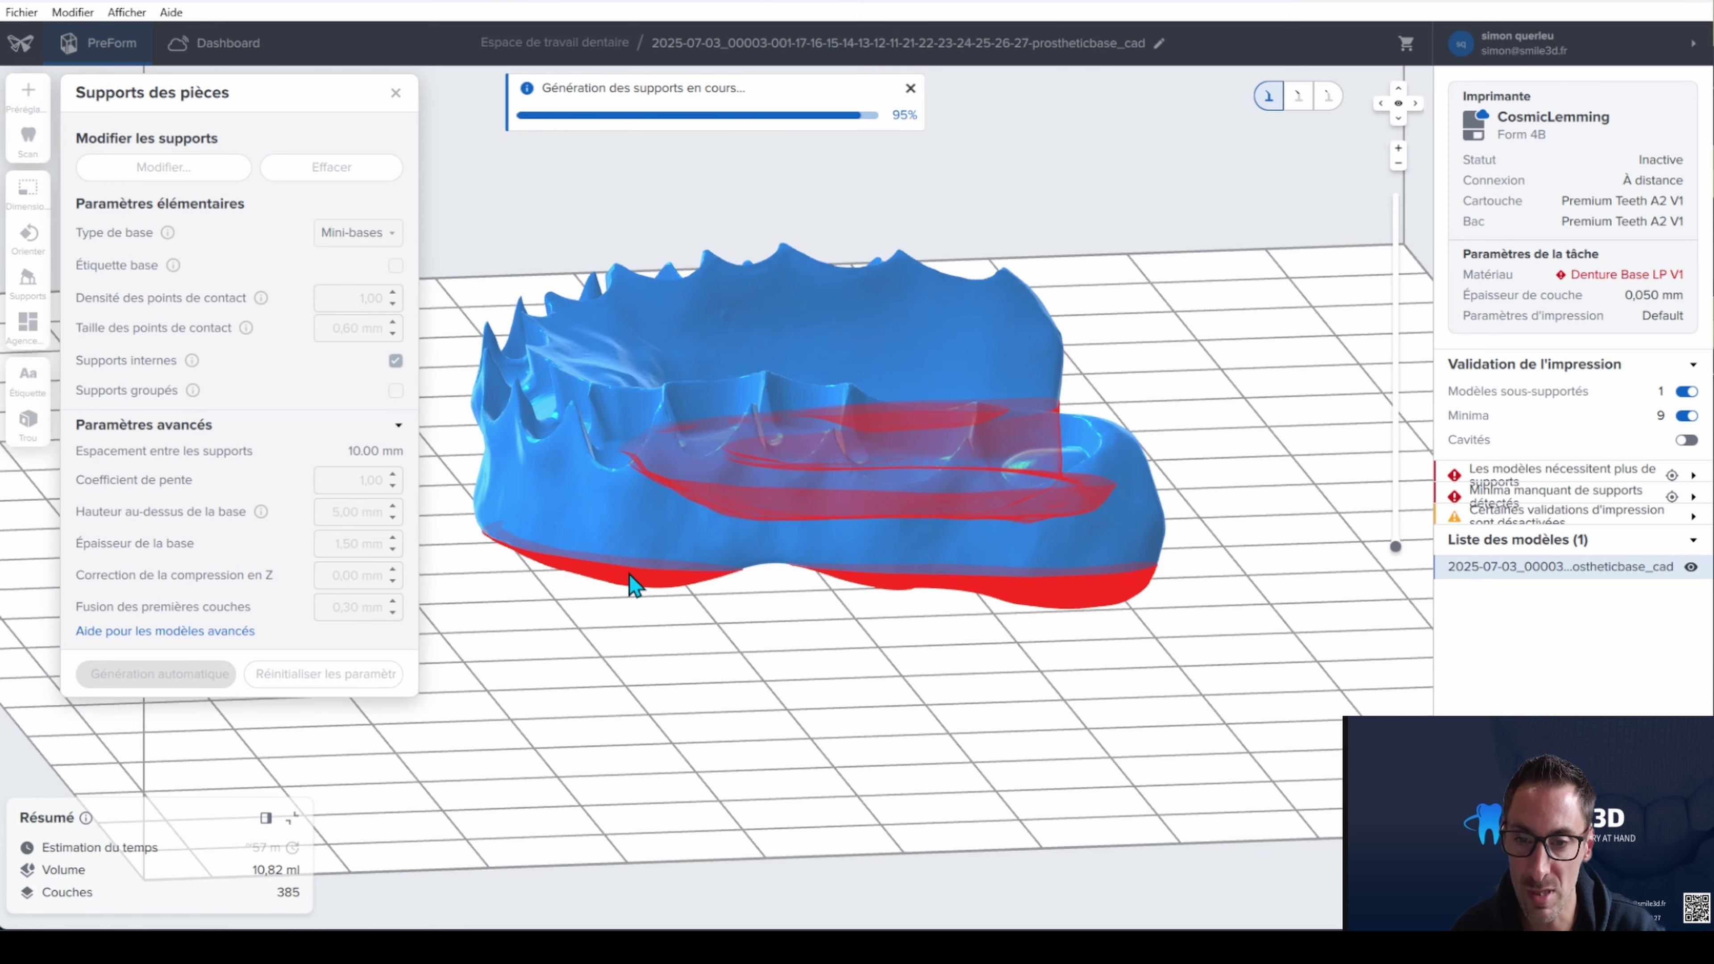
right_click_drag(681, 659, 762, 445)
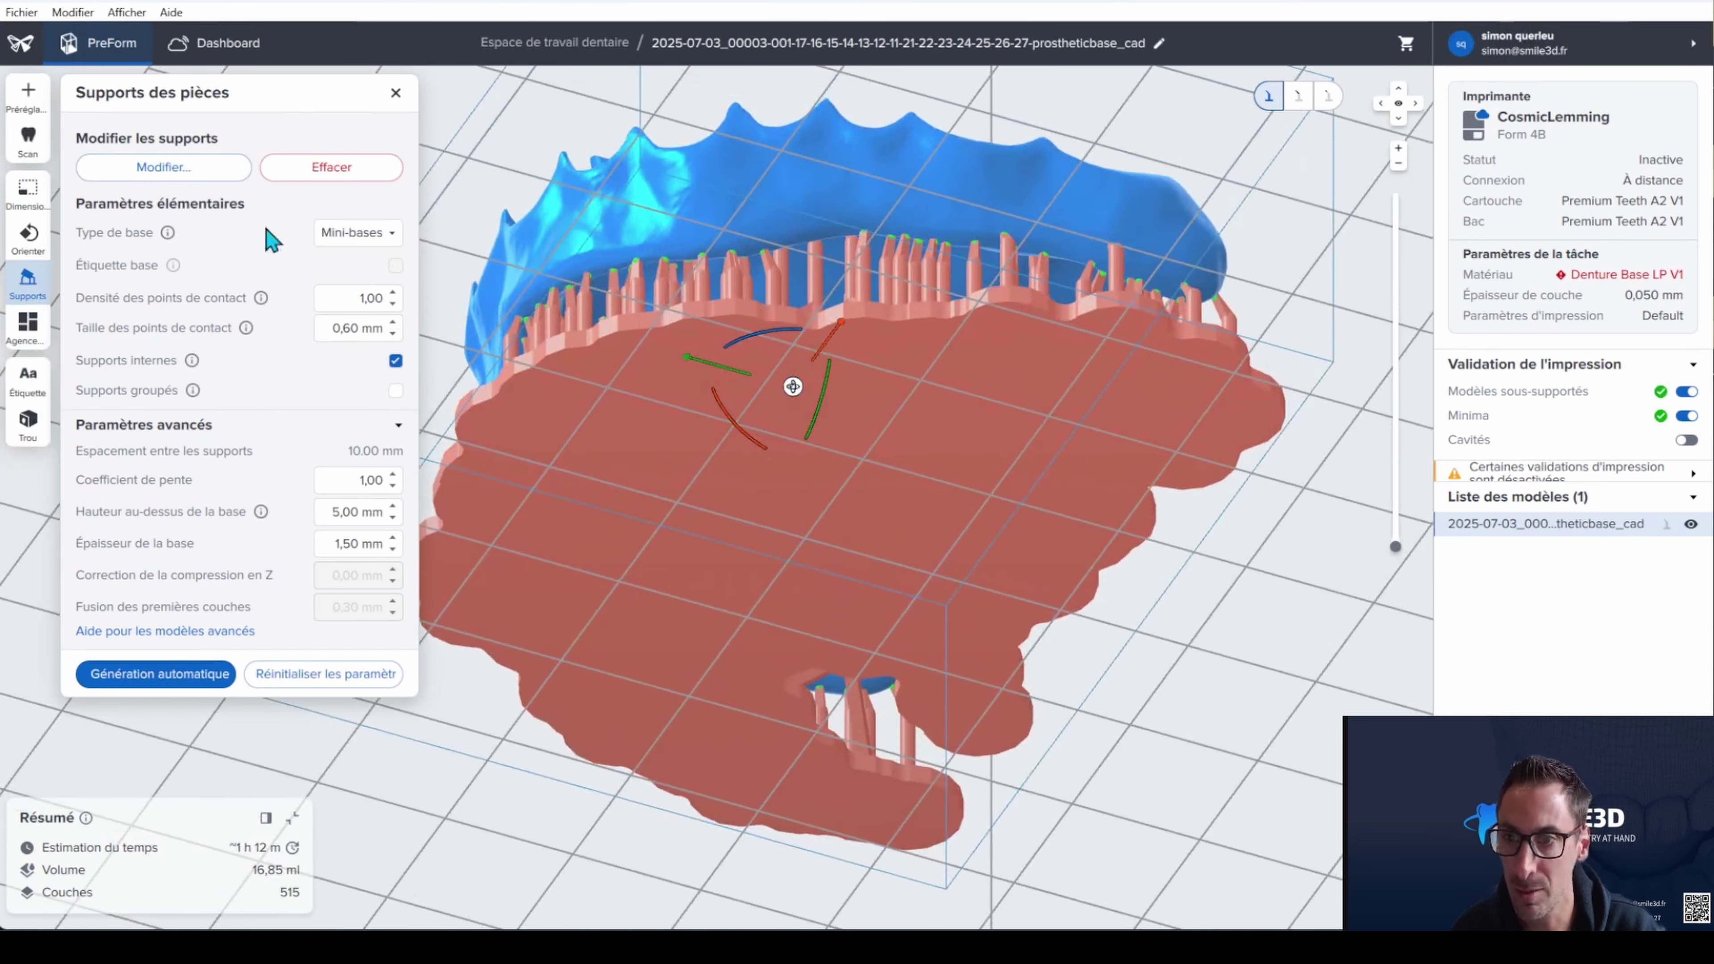
Examine the contact points on the underside of the denture base, cancel the edit and clear the generated supports
left_click(207, 177)
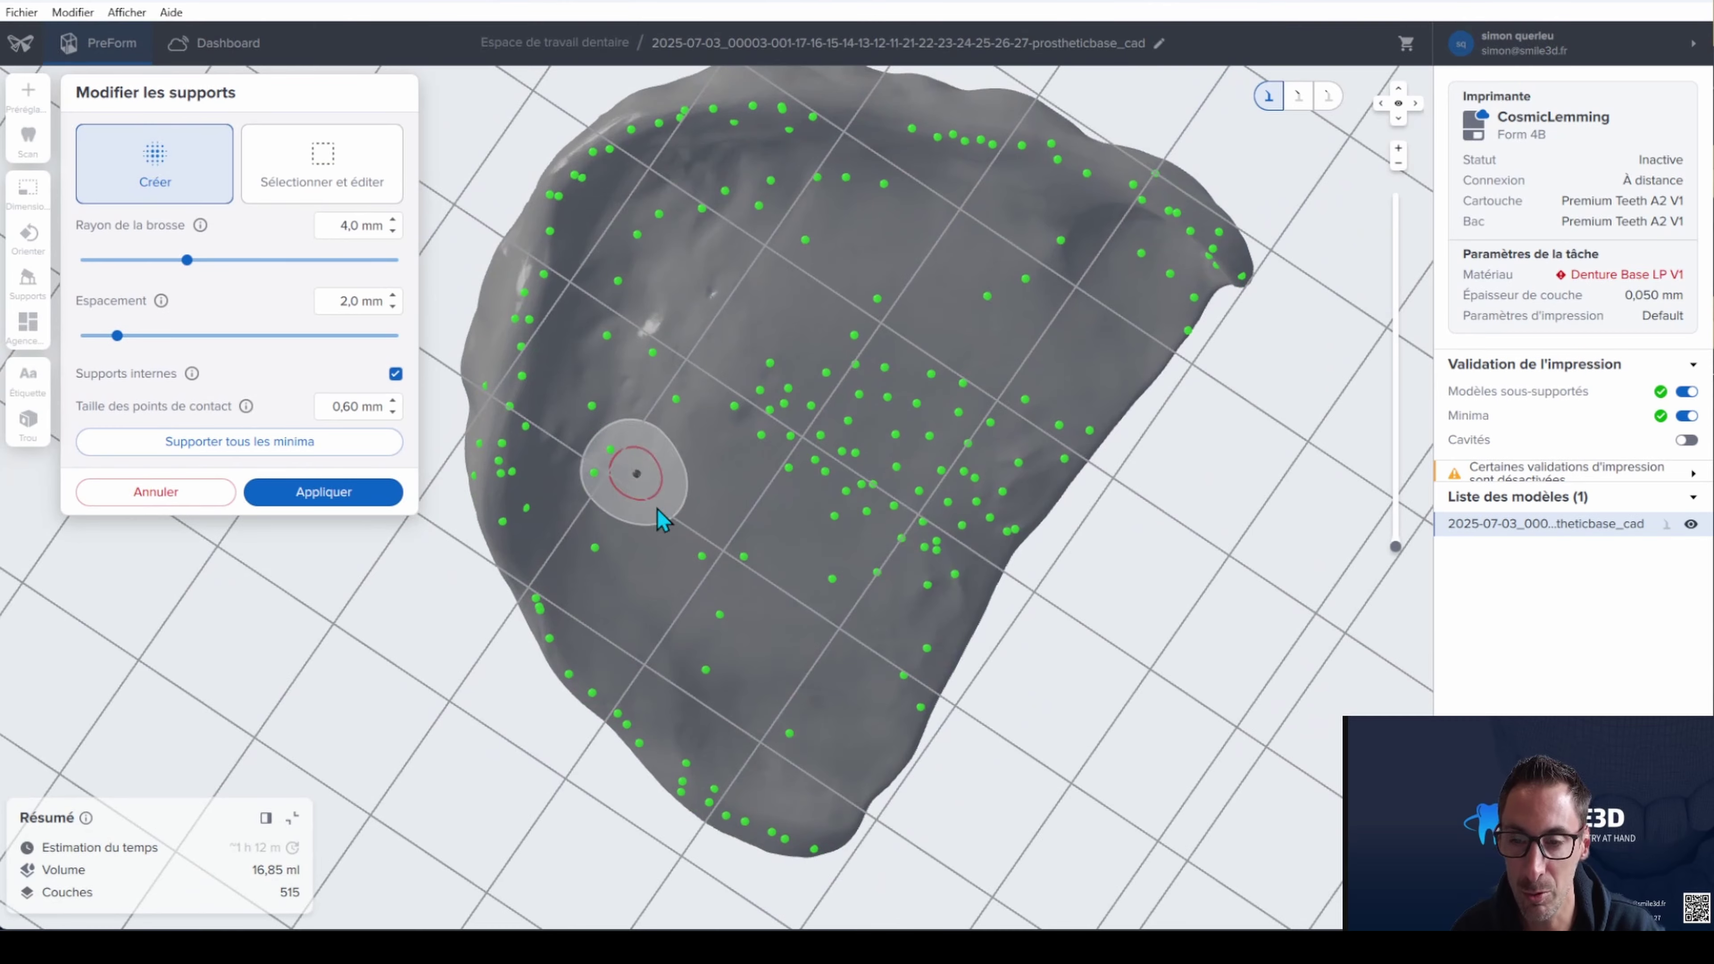
right_click_drag(915, 317, 942, 163)
right_click_drag(704, 716, 998, 871)
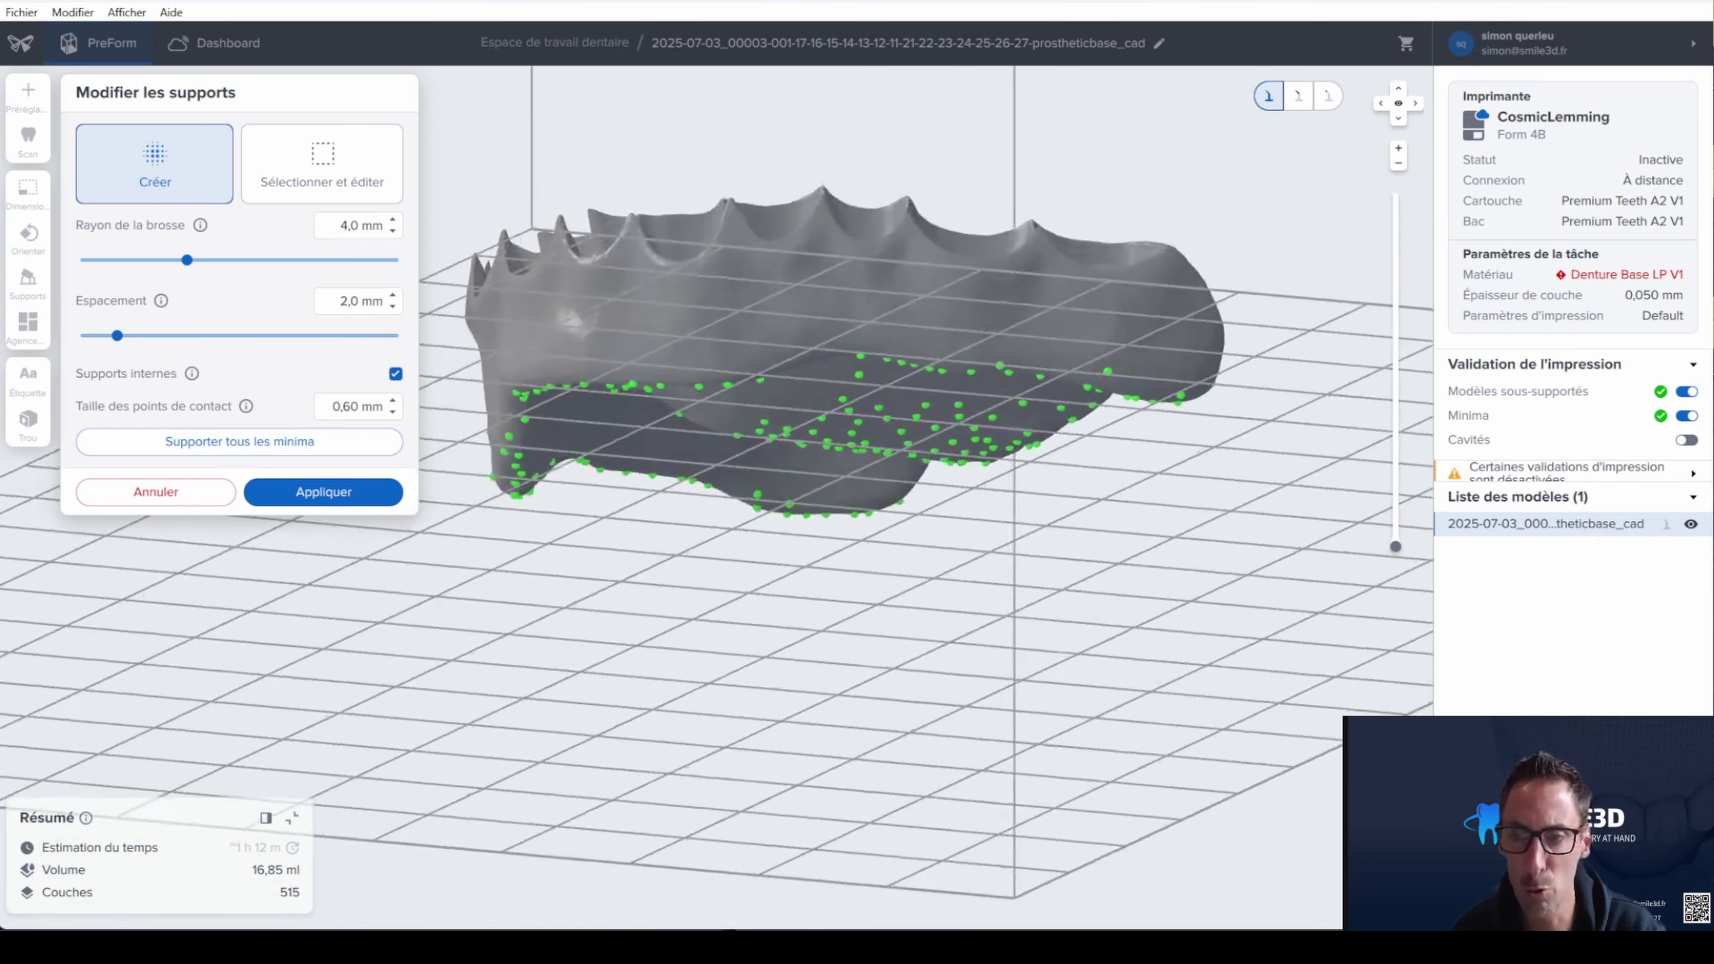
left_click(155, 492)
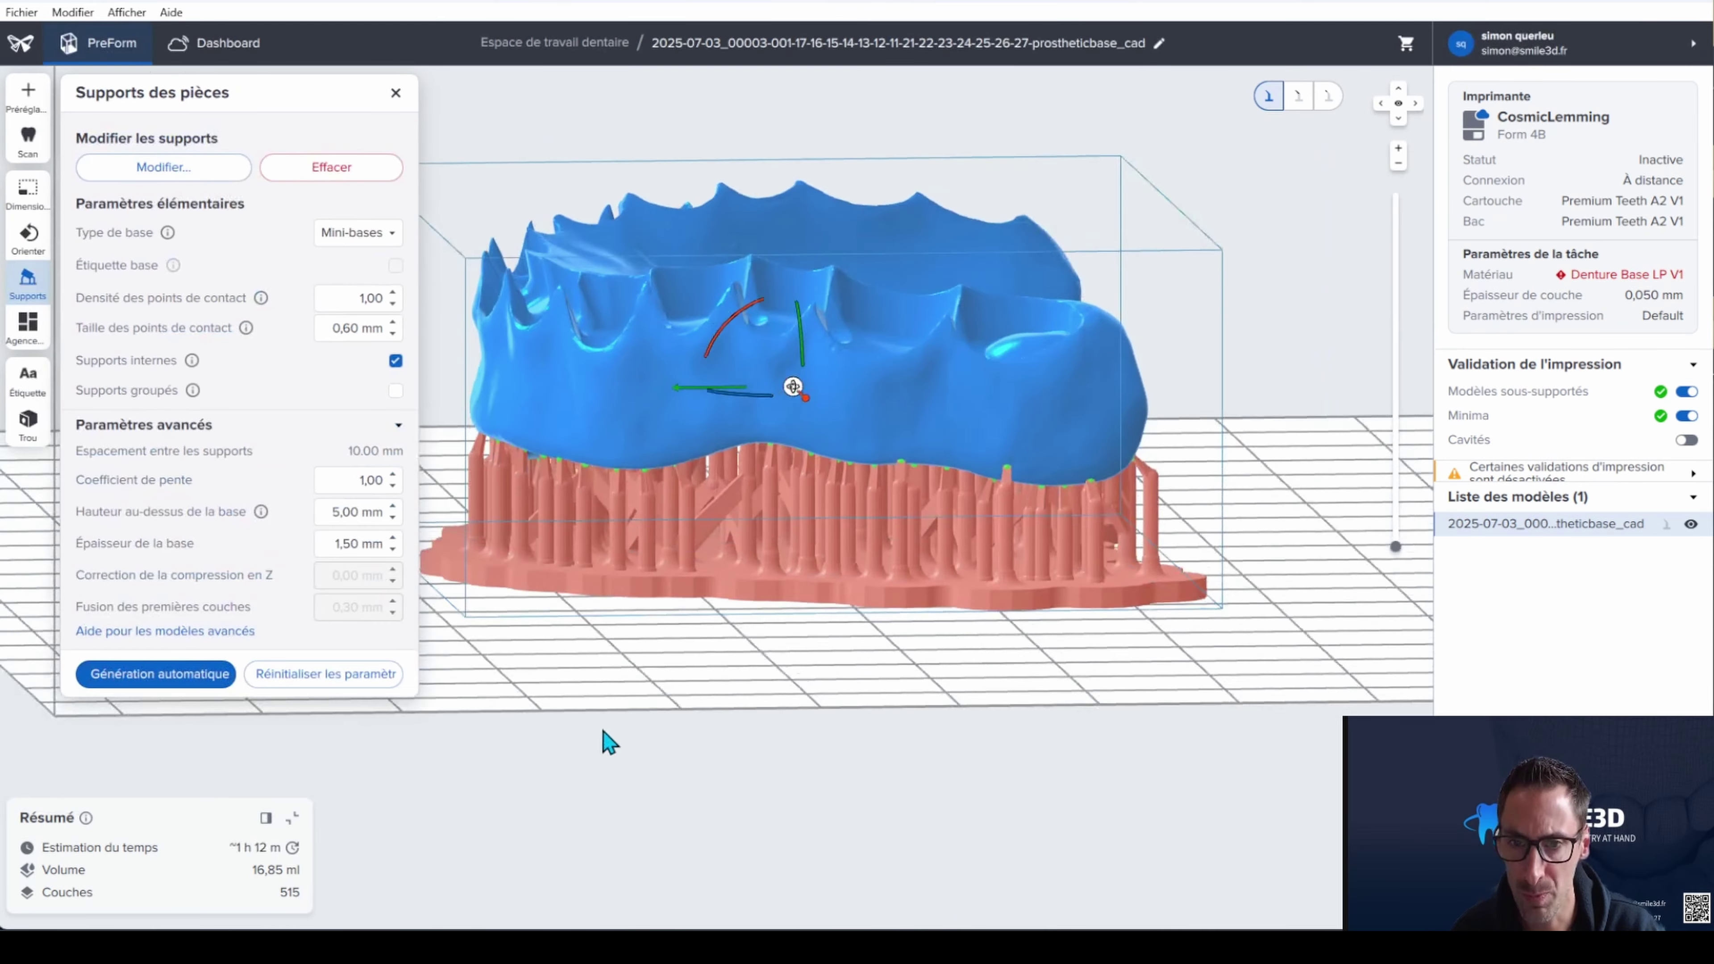
left_click(331, 167)
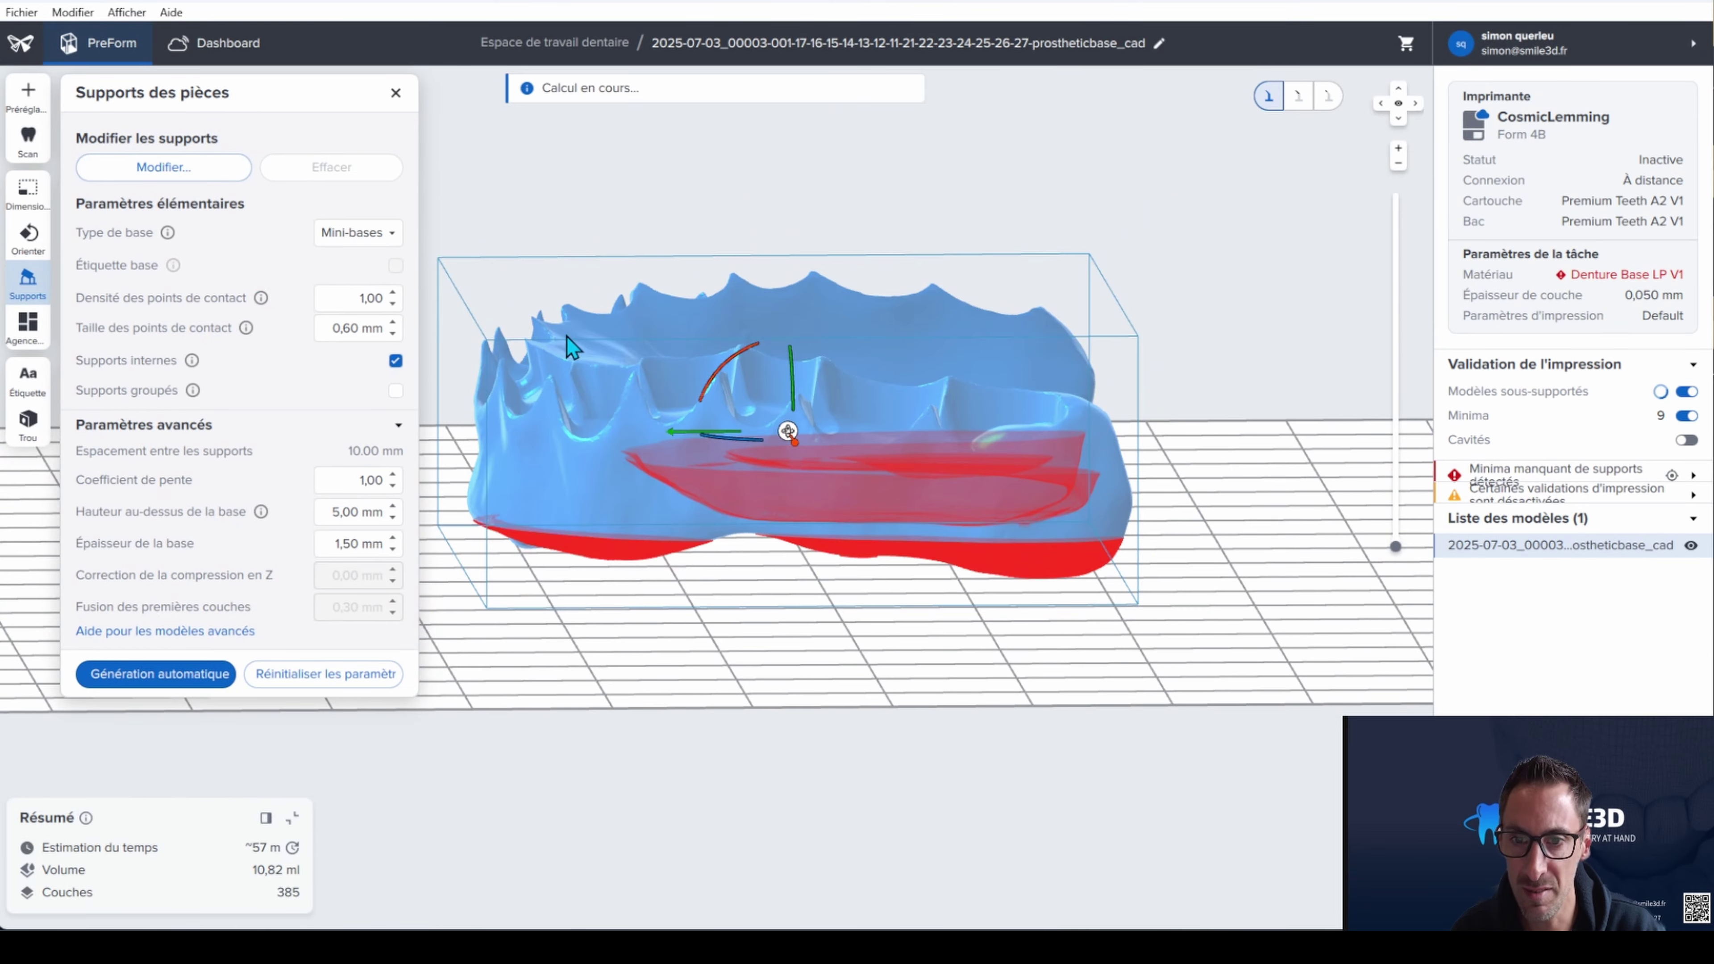
Close the support settings and rotate the denture base to a nearly upright orientation
left_click(395, 92)
left_click_drag(734, 356, 672, 486)
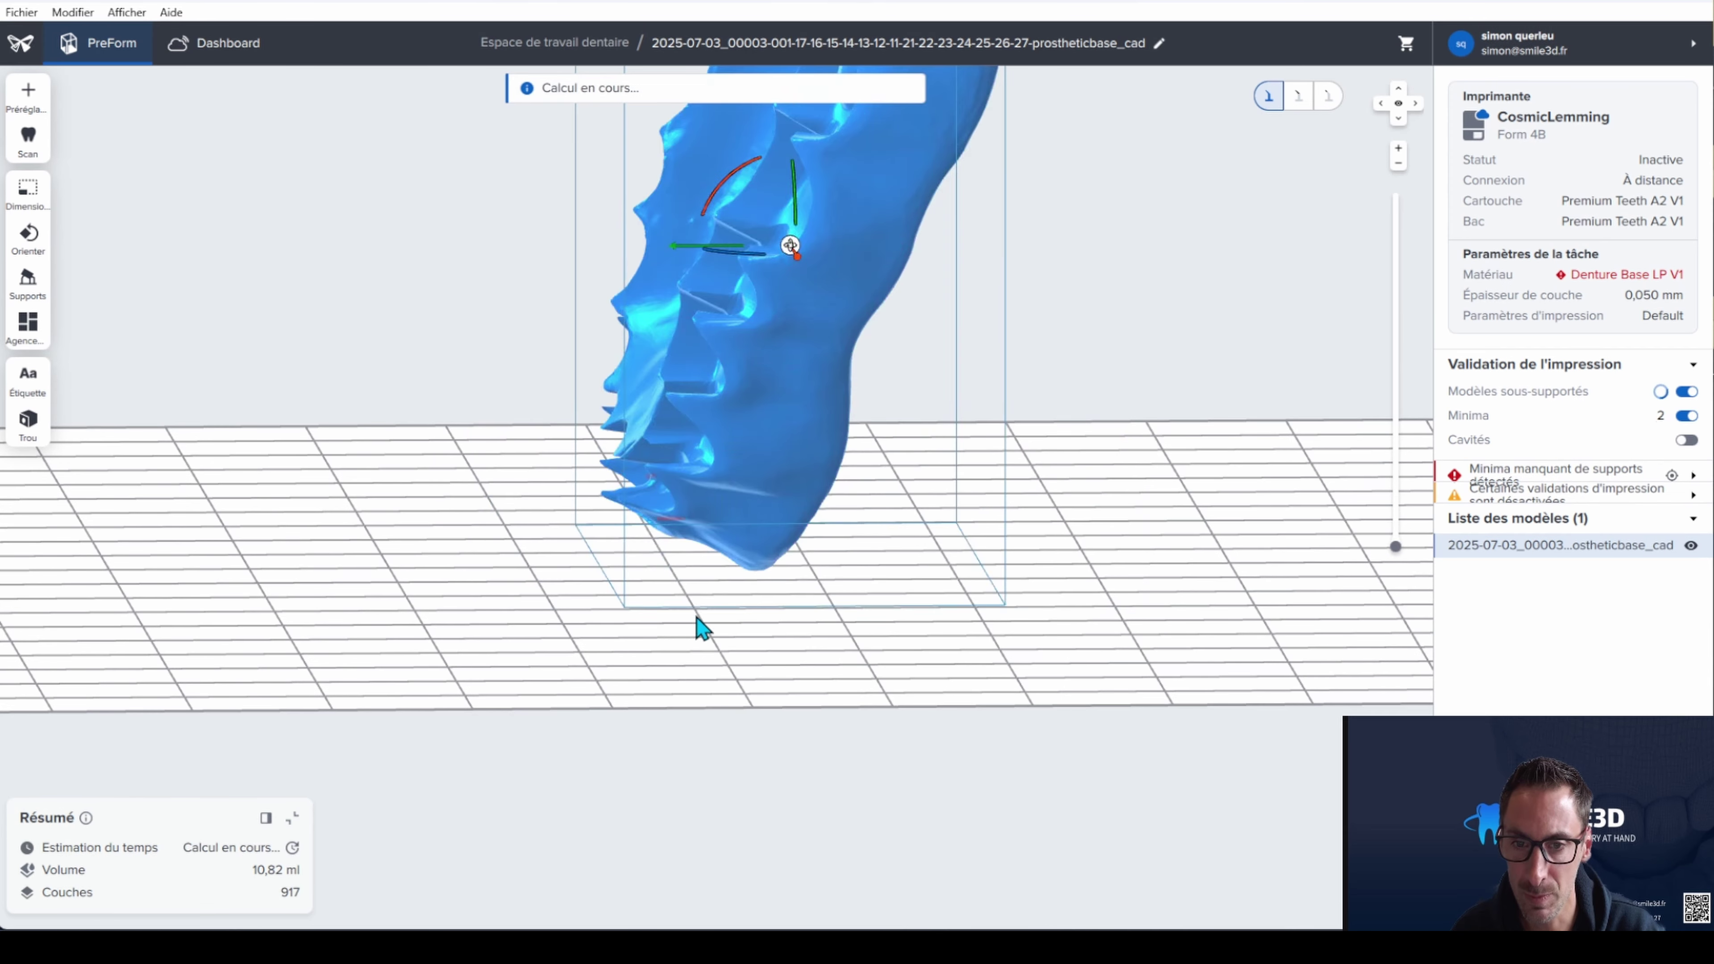
scroll(693, 557, "down", 5)
right_click_drag(694, 540, 678, 491)
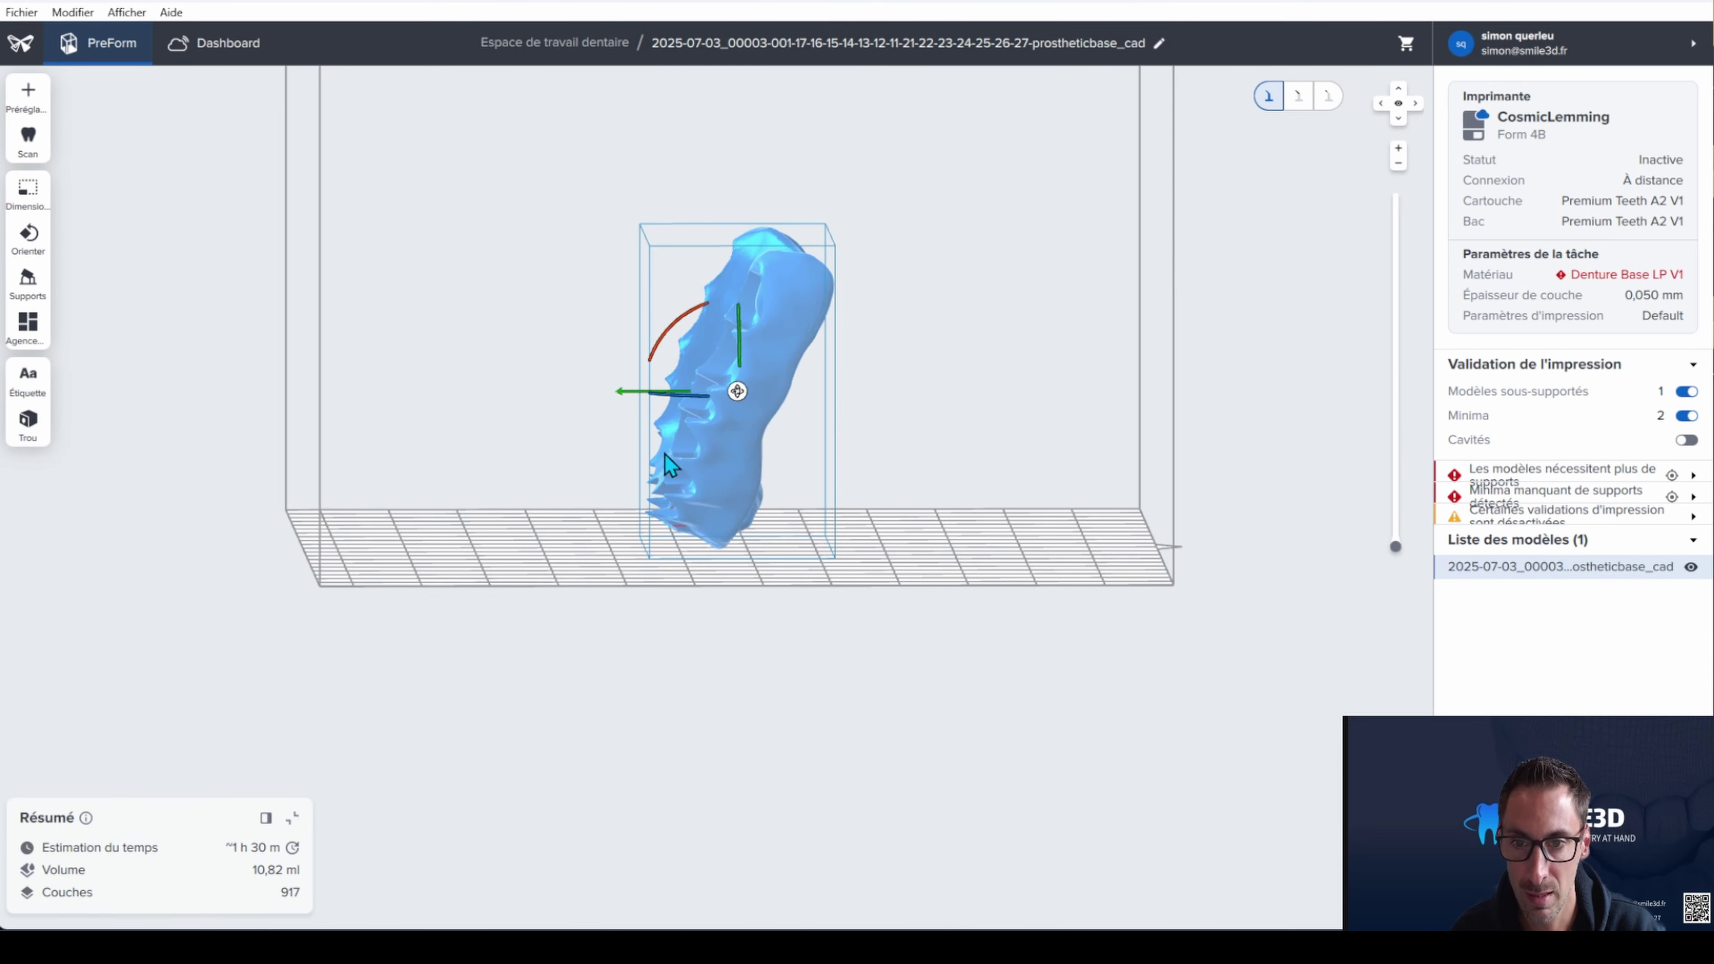
left_click_drag(672, 343, 670, 378)
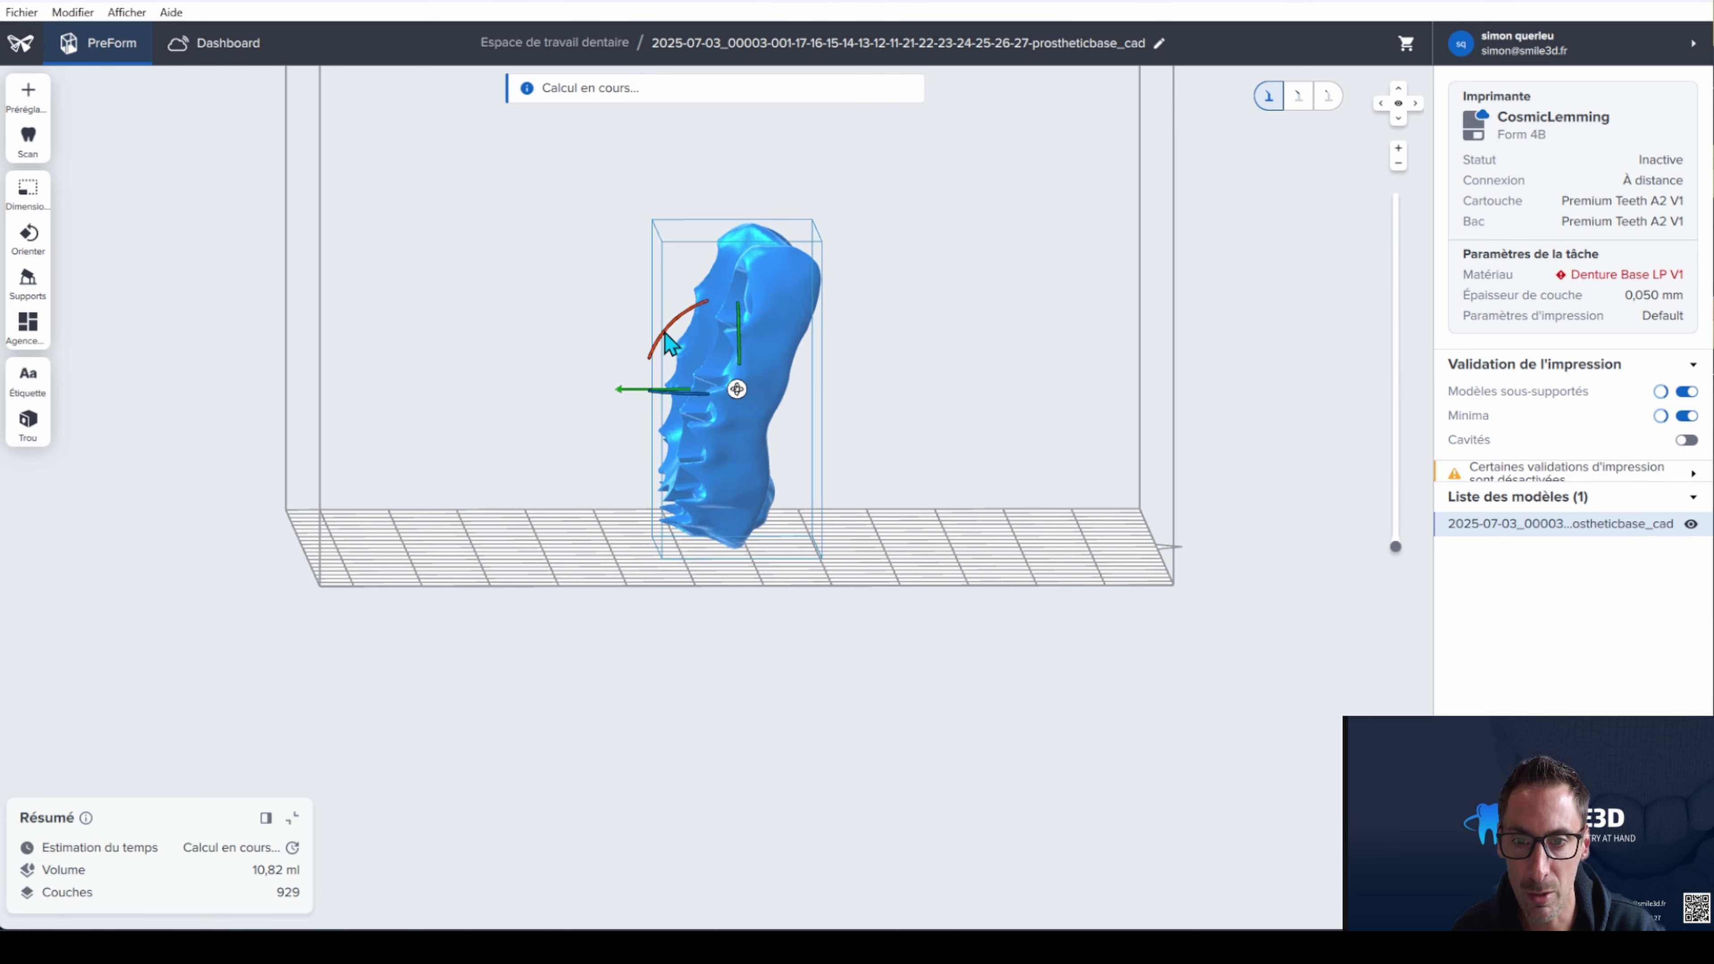
Auto-generate mini-base supports for the nearly upright denture base and inspect the model
left_click(28, 281)
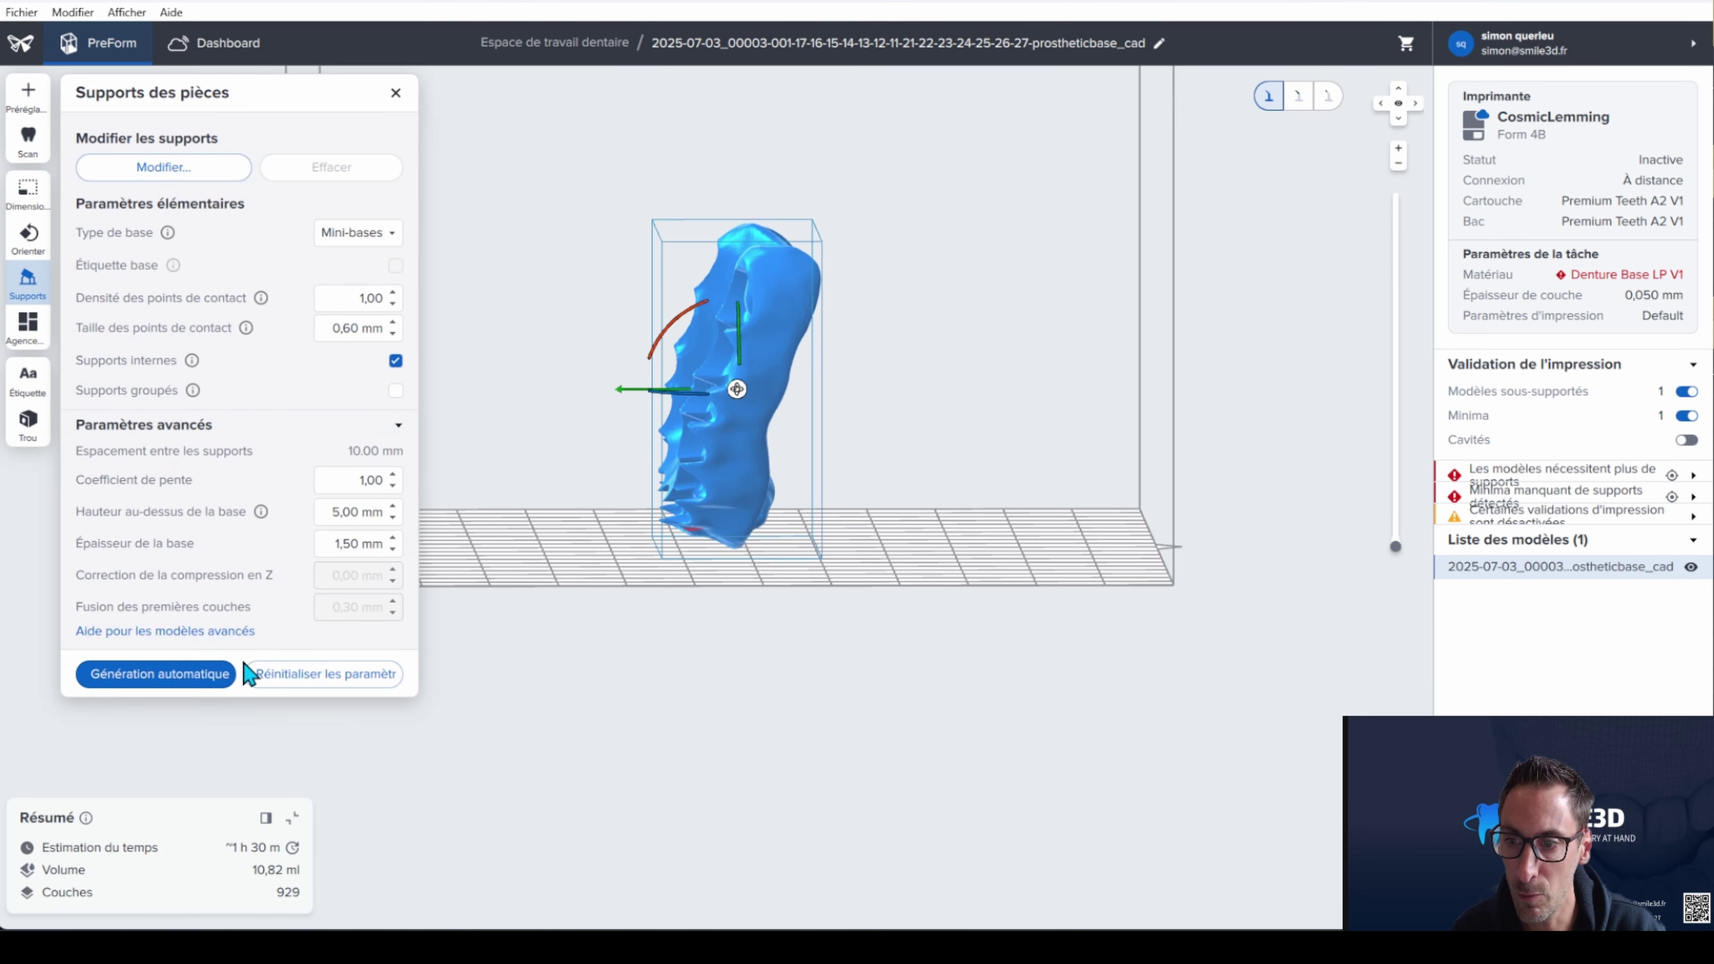
left_click(159, 674)
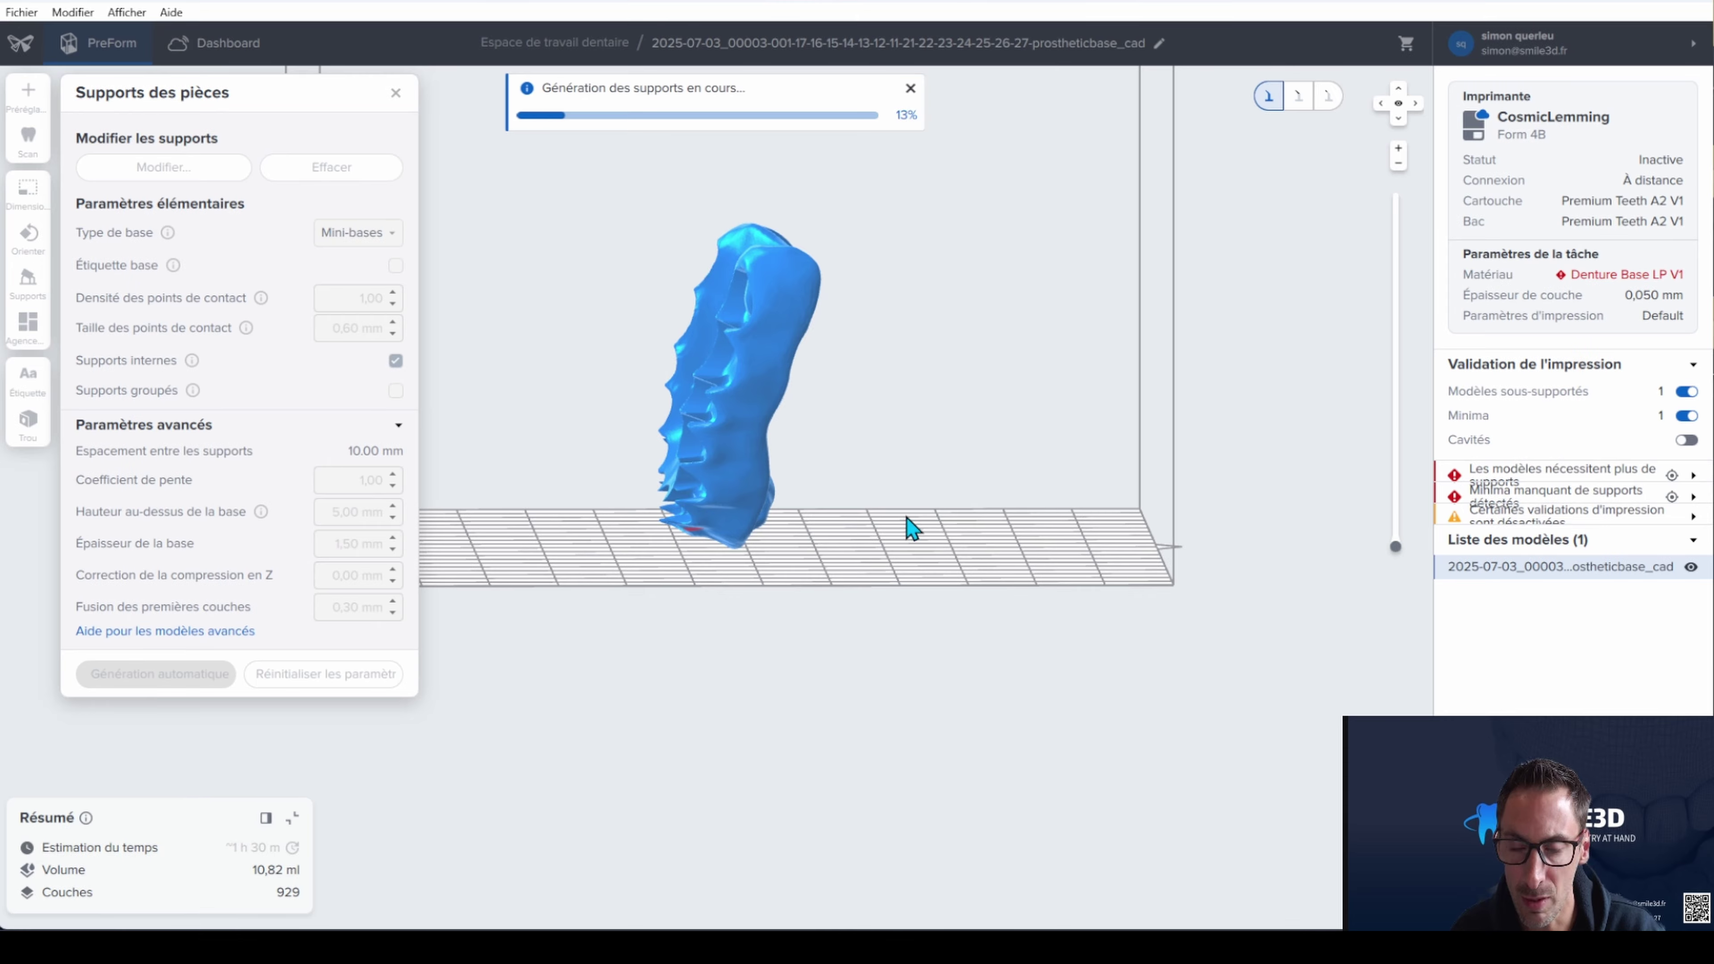
right_click_drag(1010, 433, 493, 150)
Close the support settings and tilt the denture base further from vertical
left_click(396, 95)
right_click_drag(666, 601, 793, 540)
left_click_drag(774, 311, 783, 354)
Auto-generate mini-base supports for the tilted denture base and inspect them from several angles
left_click(39, 297)
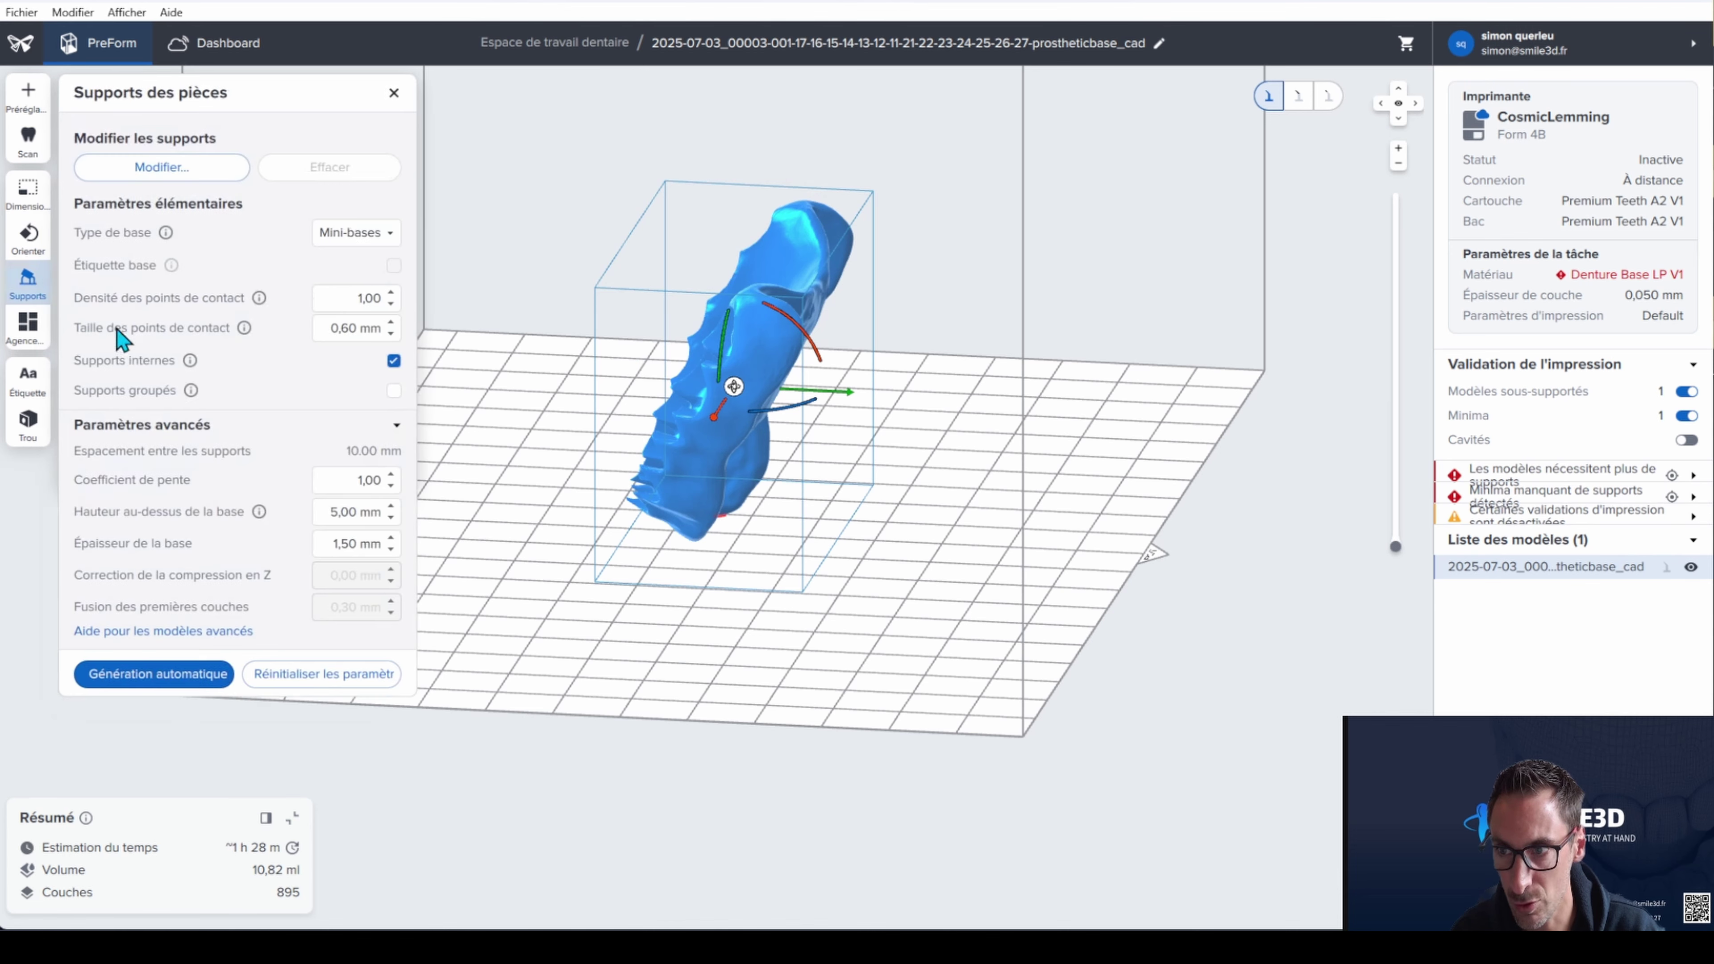
left_click(189, 678)
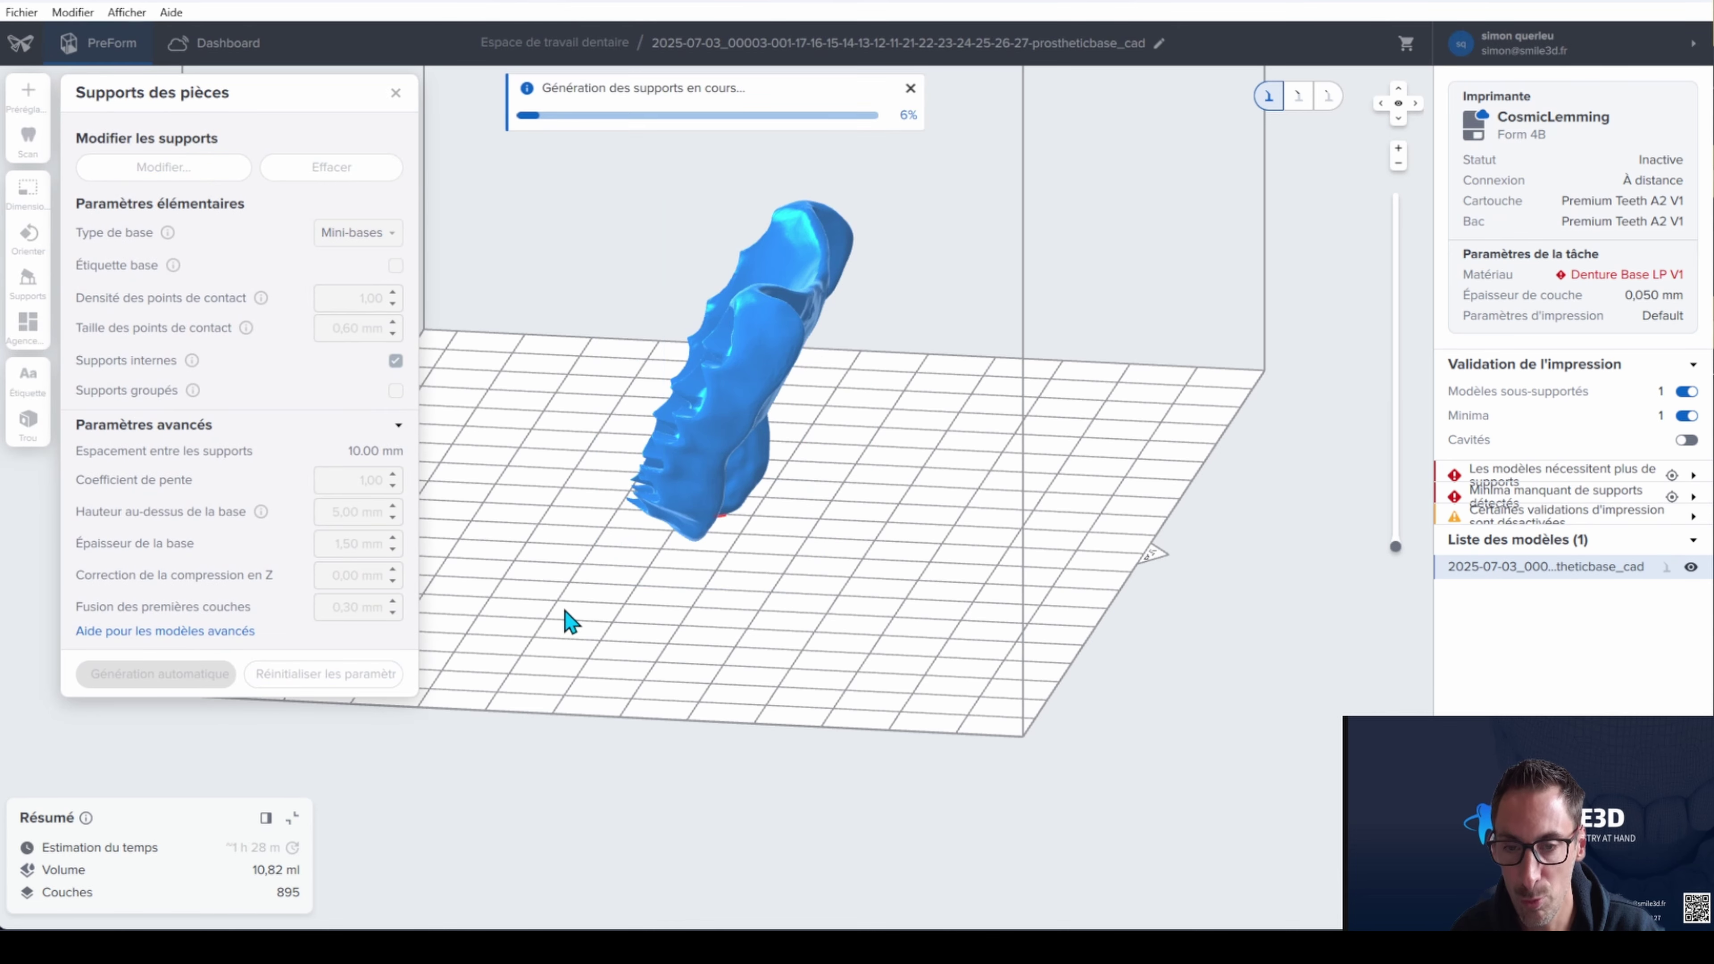
right_click_drag(825, 560, 700, 515)
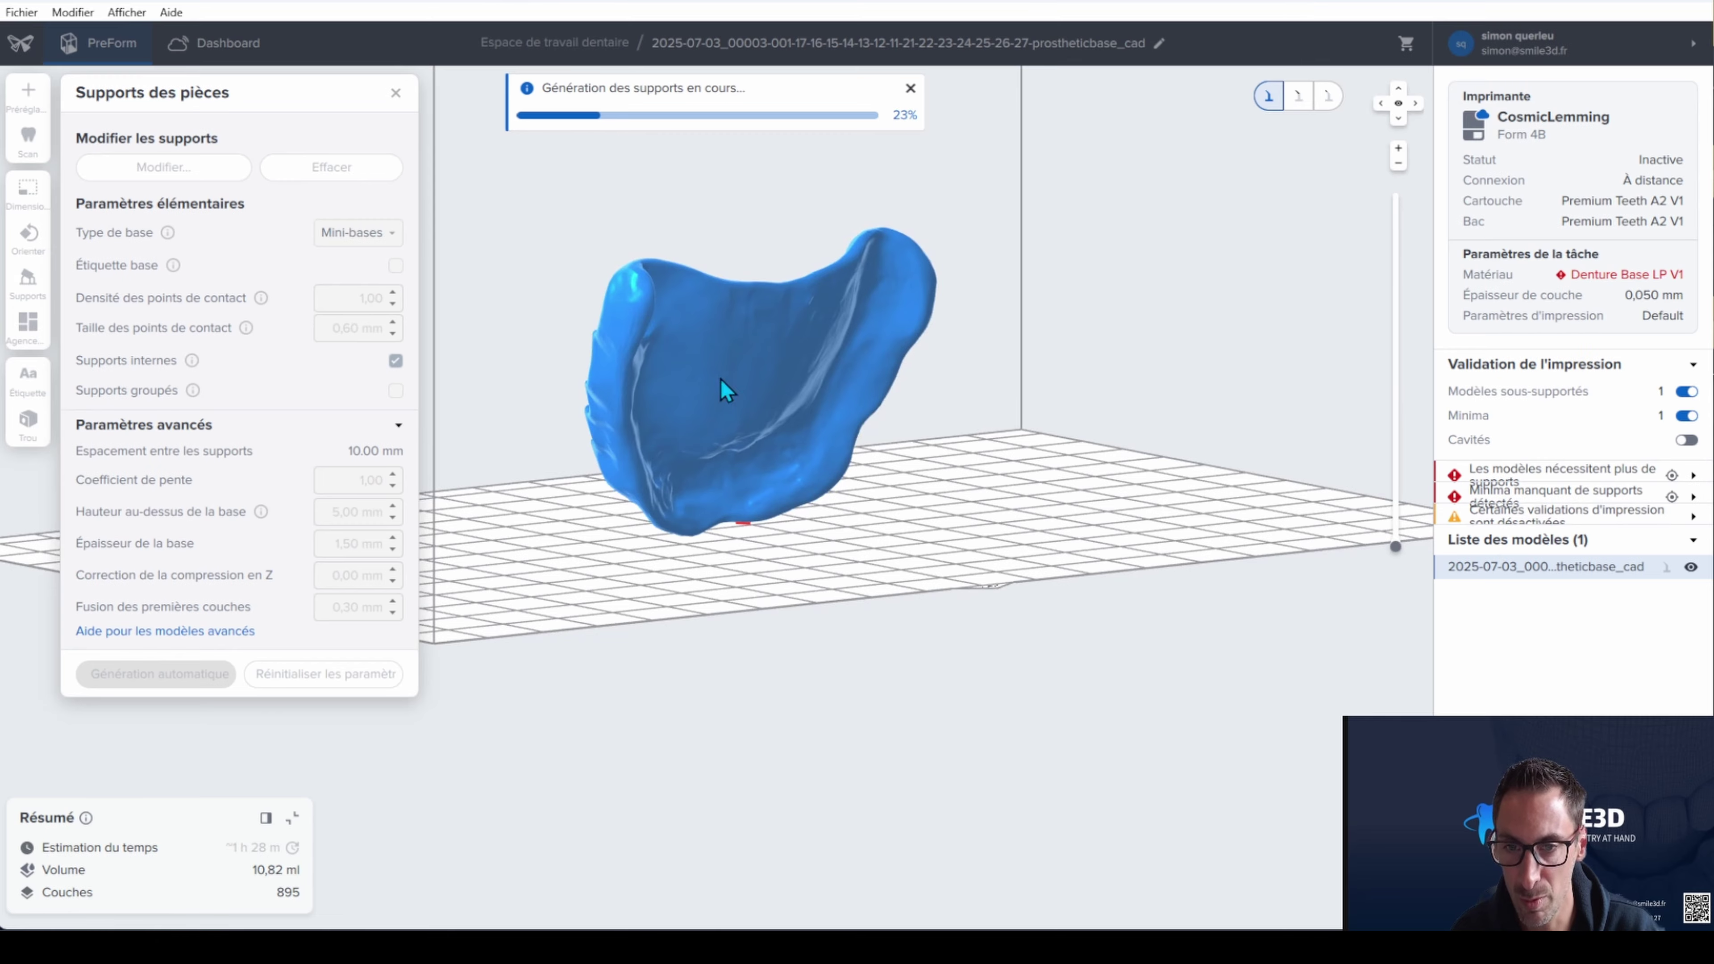
right_click_drag(627, 527, 1115, 429)
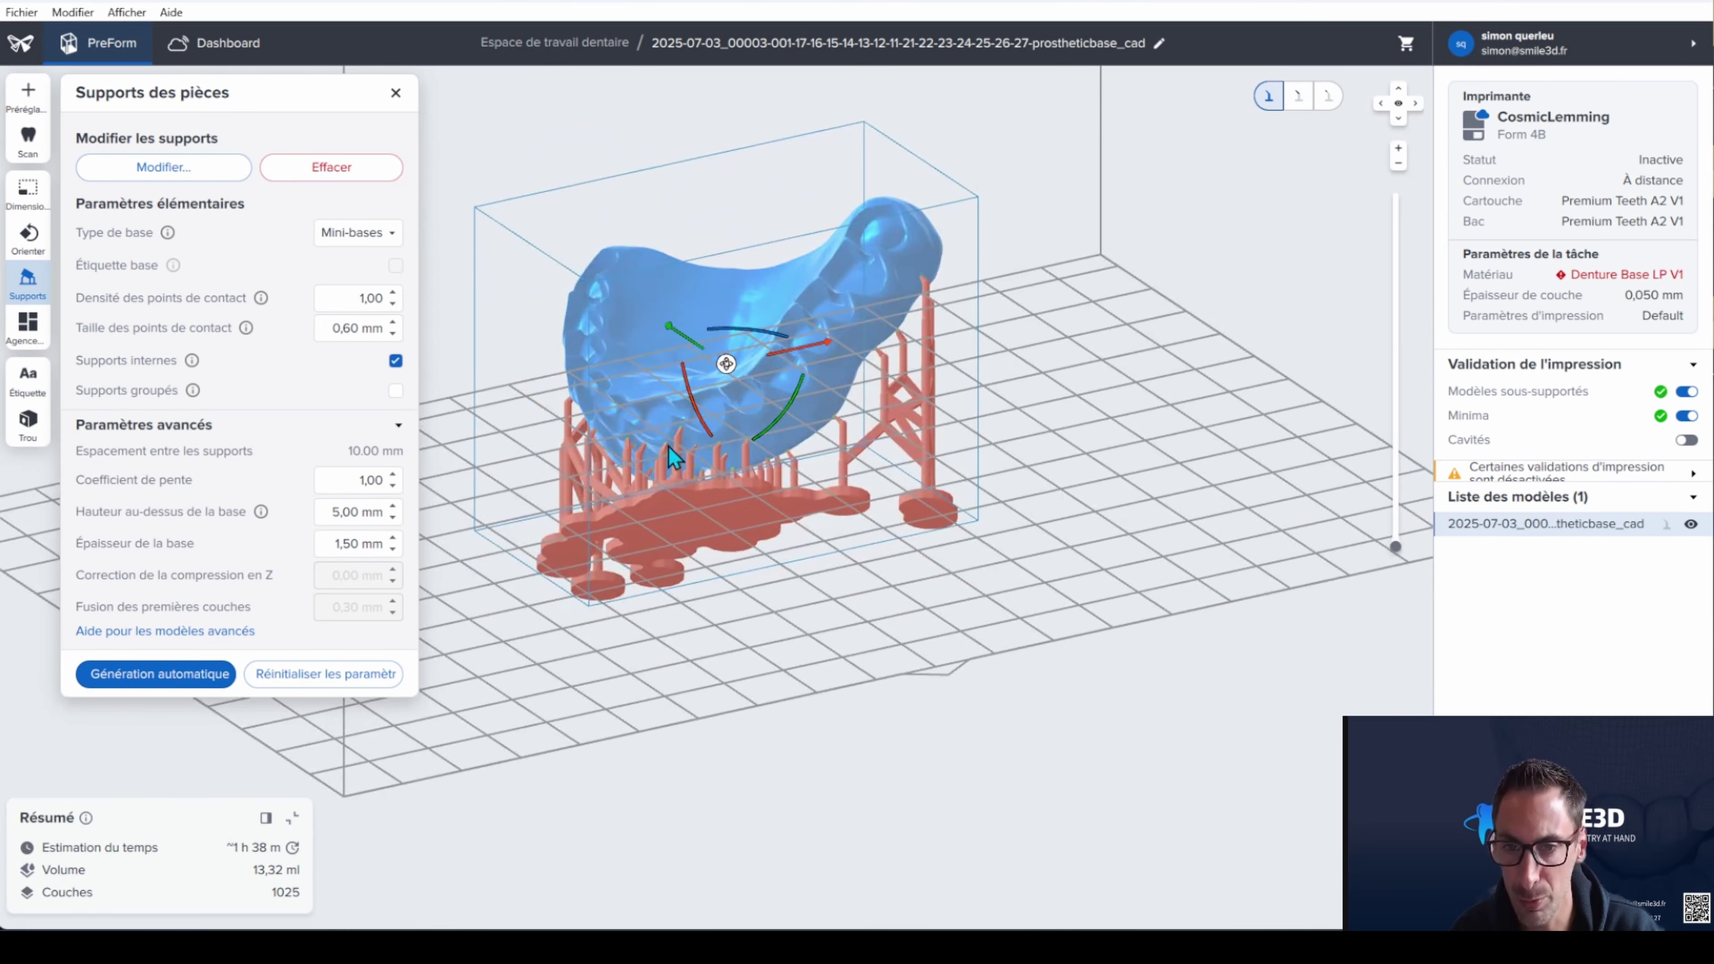
right_click_drag(682, 439, 51, 476)
Examine the contact points along the rim and inner surface of the denture base, then apply them as they are
left_click(164, 167)
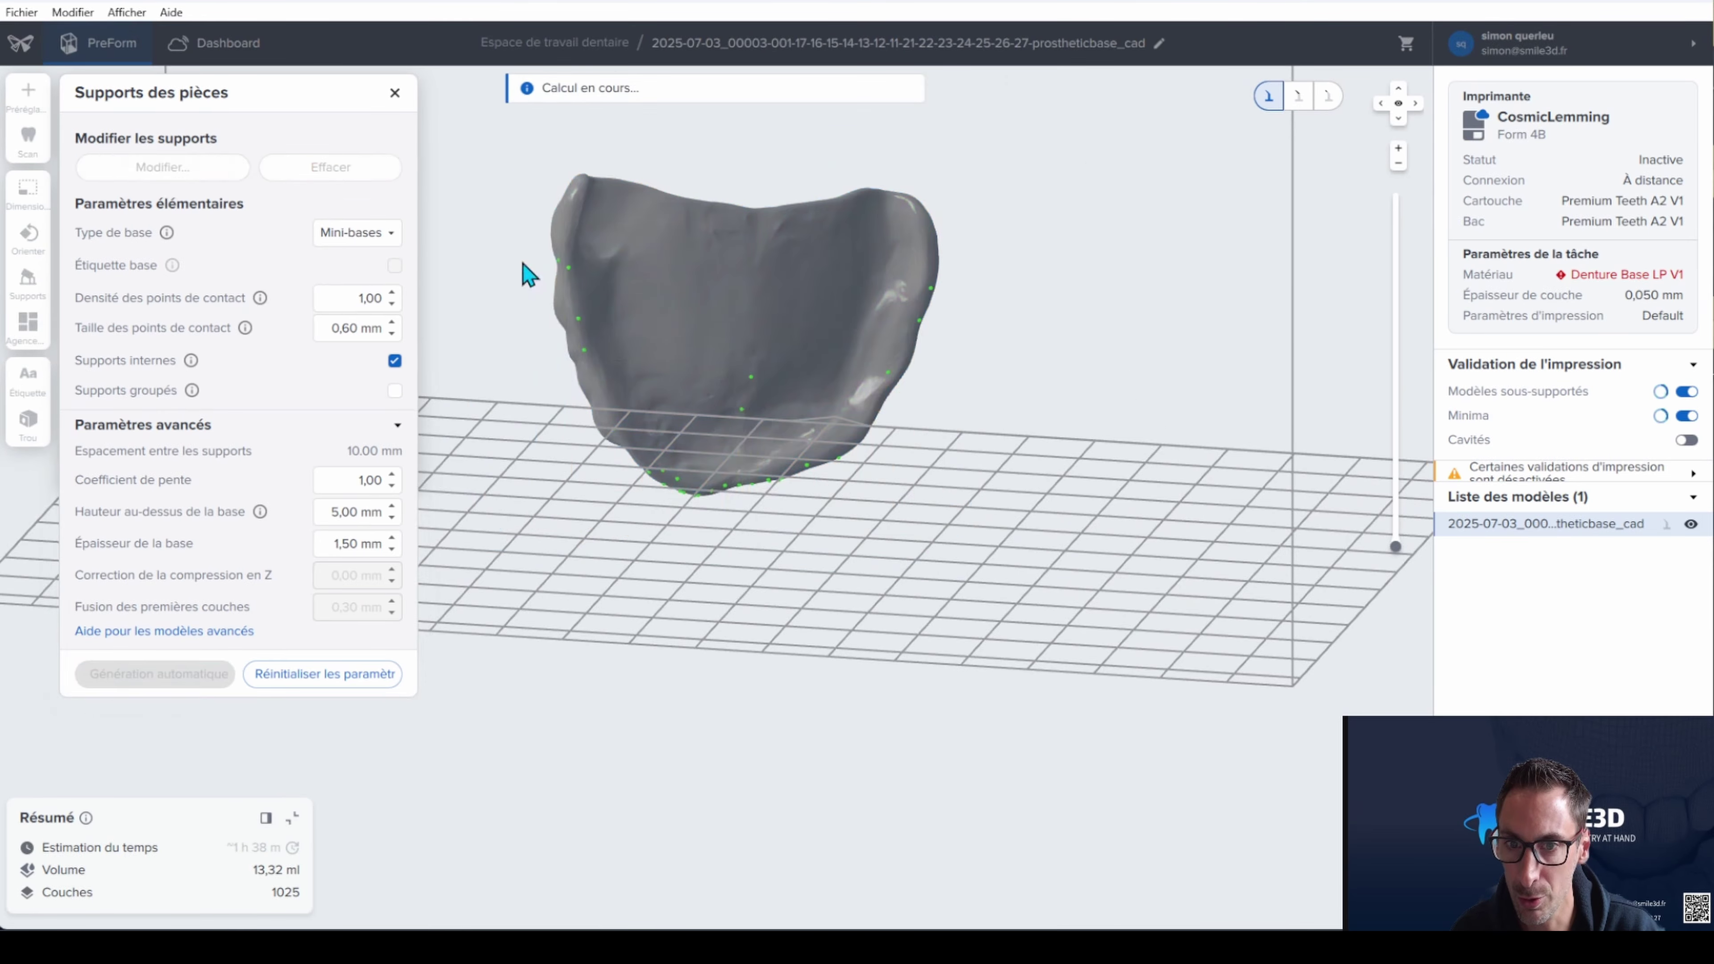
scroll(727, 363, "up", 5)
scroll(786, 407, "down", 3)
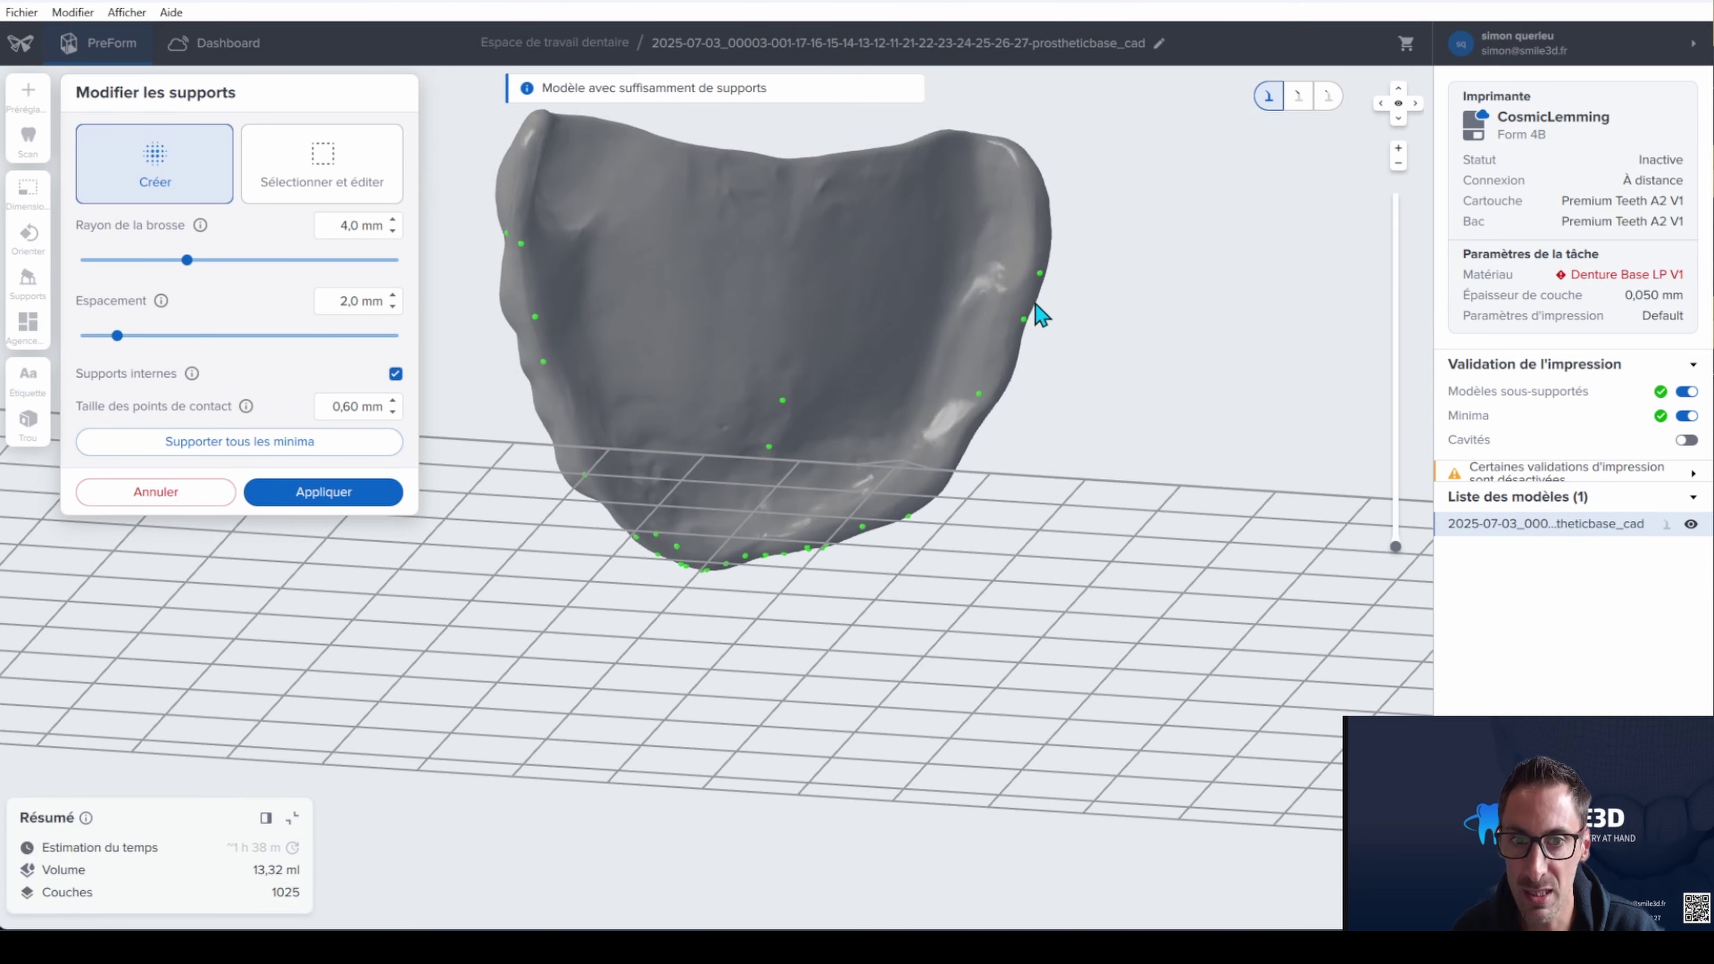
right_click_drag(824, 331, 214, 499)
left_click(283, 503)
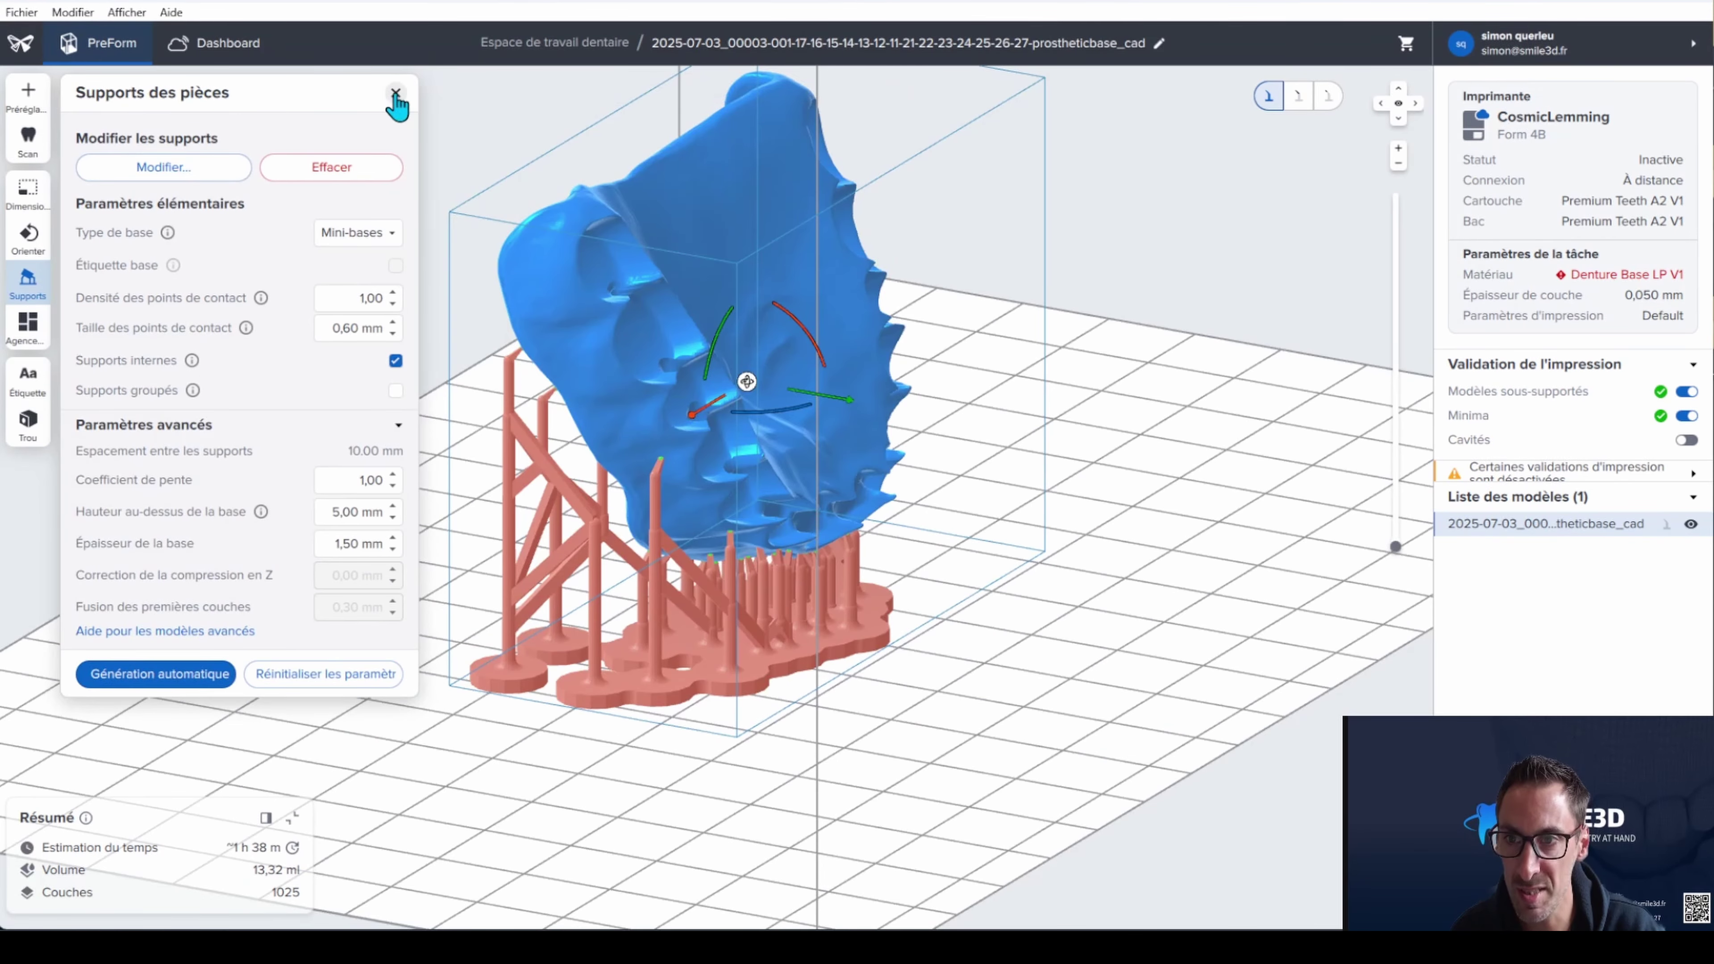
Close the support settings and inspect the supported denture base on the build platform from several angles
left_click(396, 95)
scroll(715, 358, "down", 5)
right_click_drag(570, 530, 700, 494)
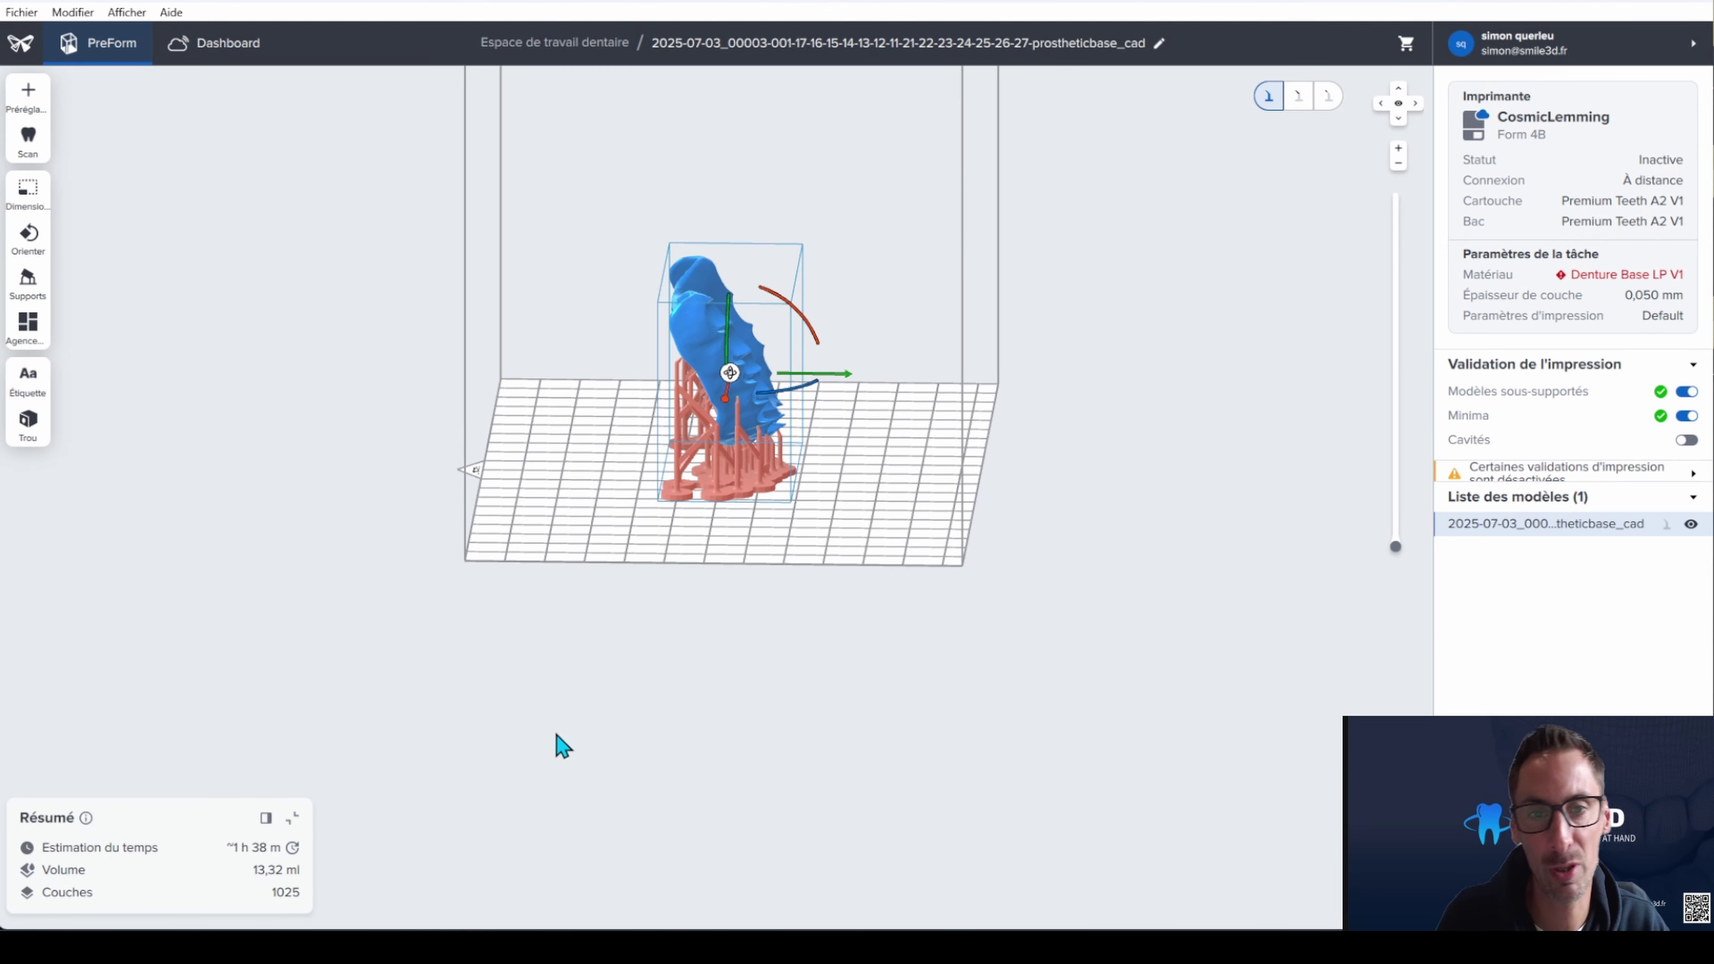
right_click_drag(654, 481, 938, 422)
right_click_drag(775, 356, 1603, 586)
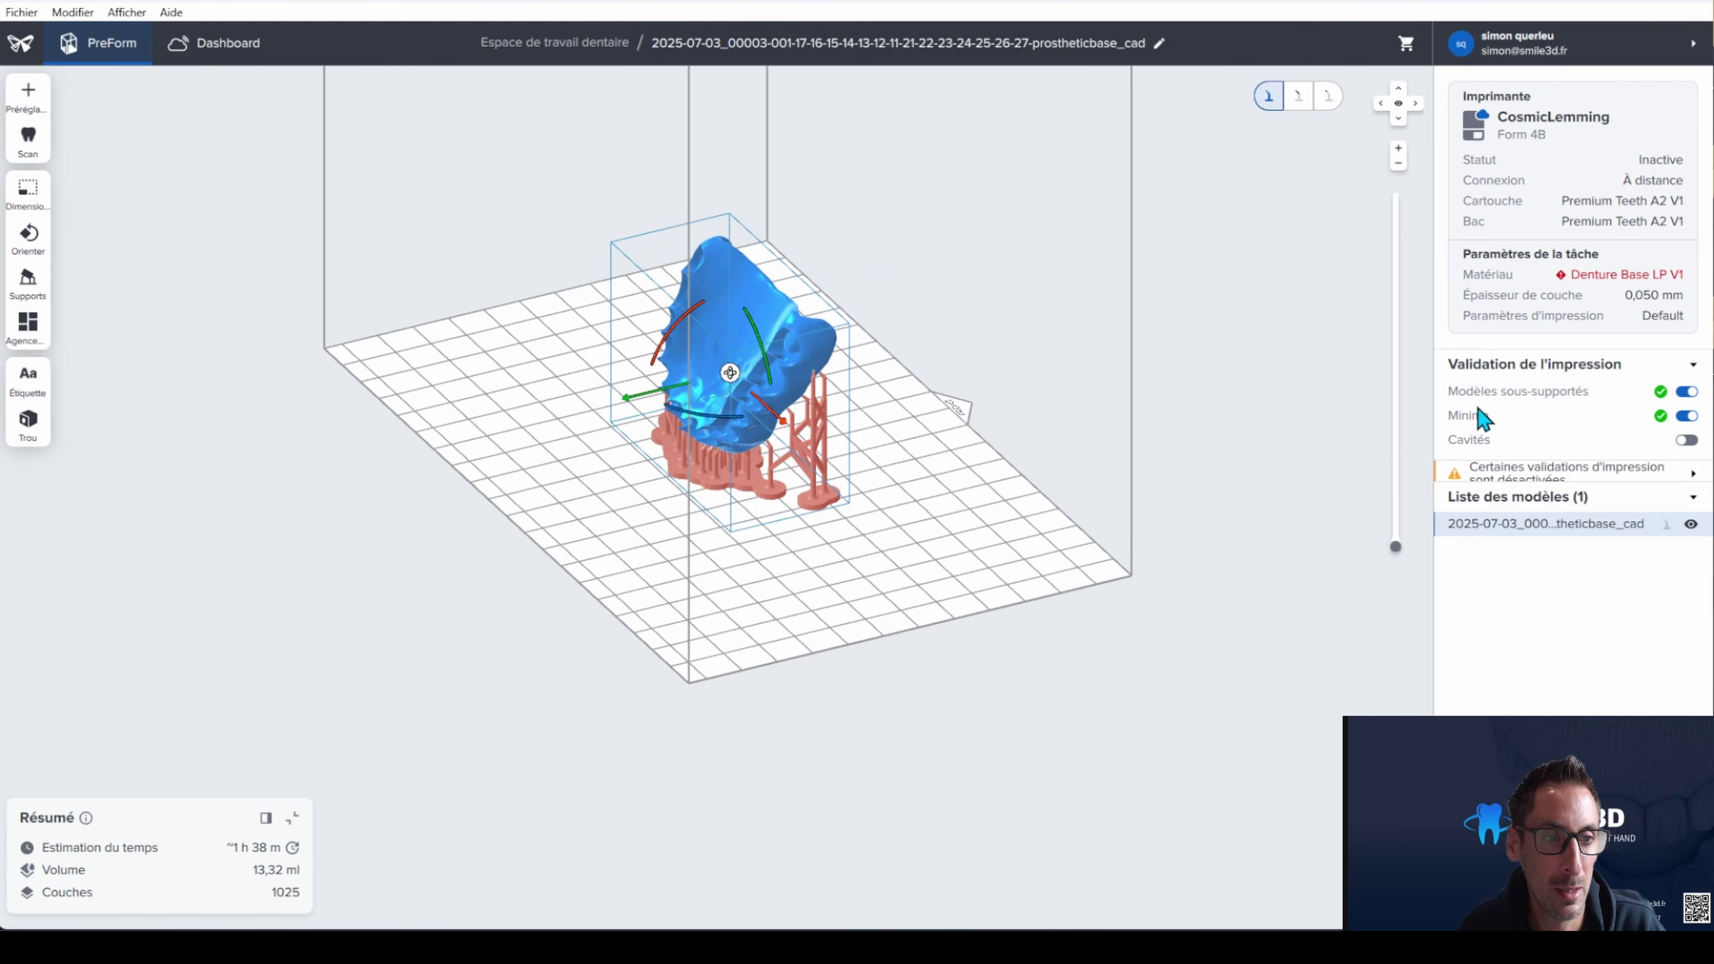